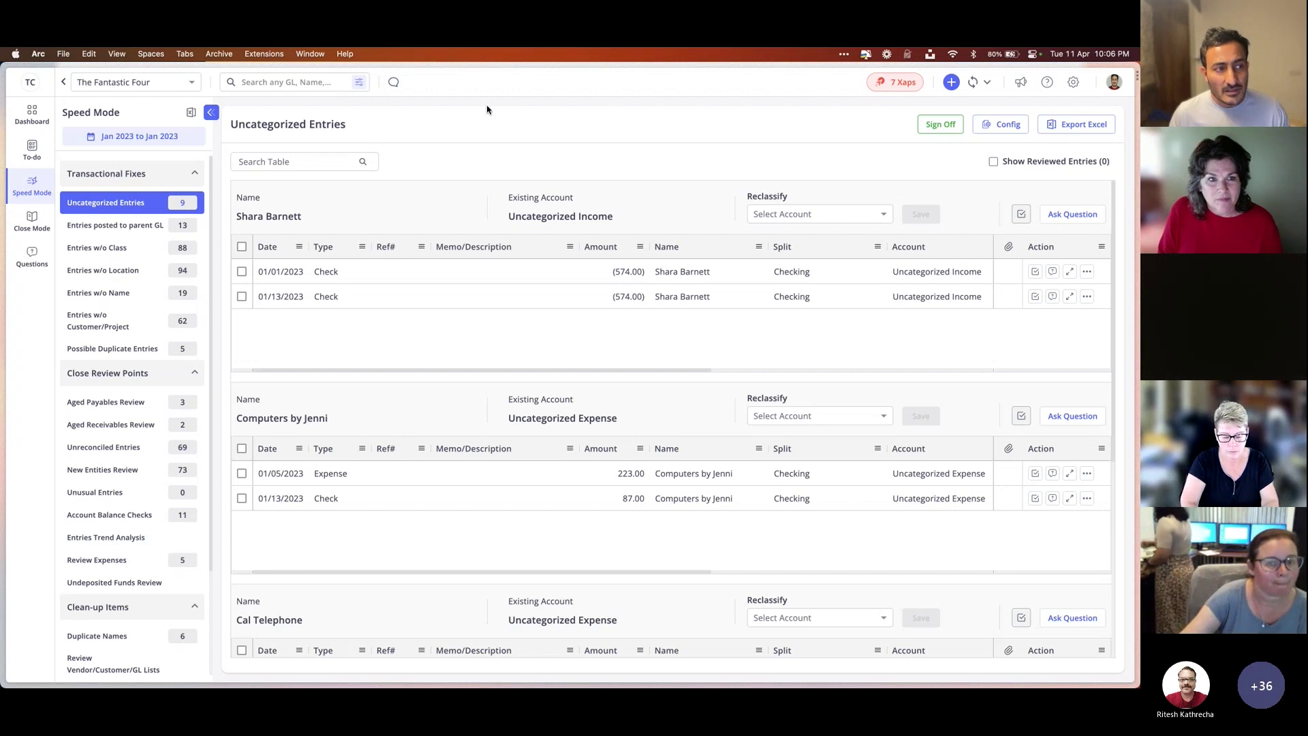
# Check the review period choices and examine the Speed Mode review points from Transactional Fixes through Custom Review Points
pyautogui.click(99, 138)
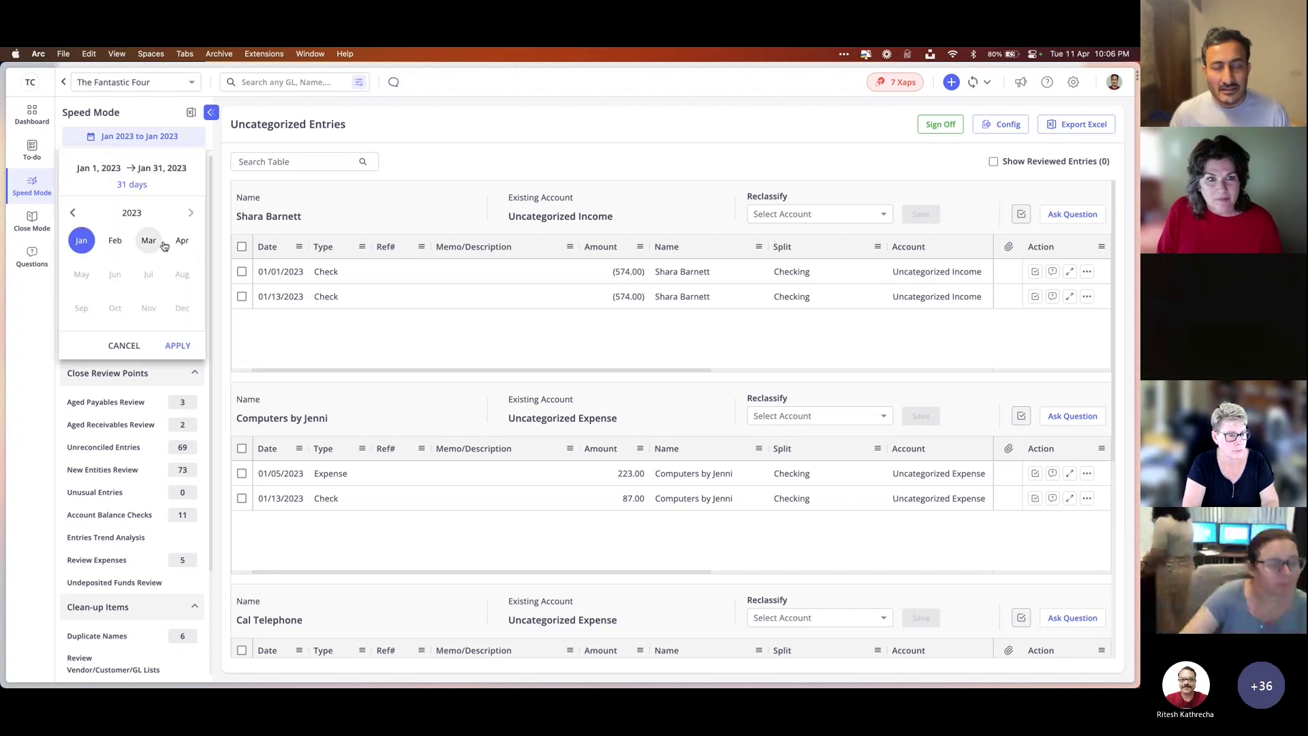
pyautogui.click(521, 108)
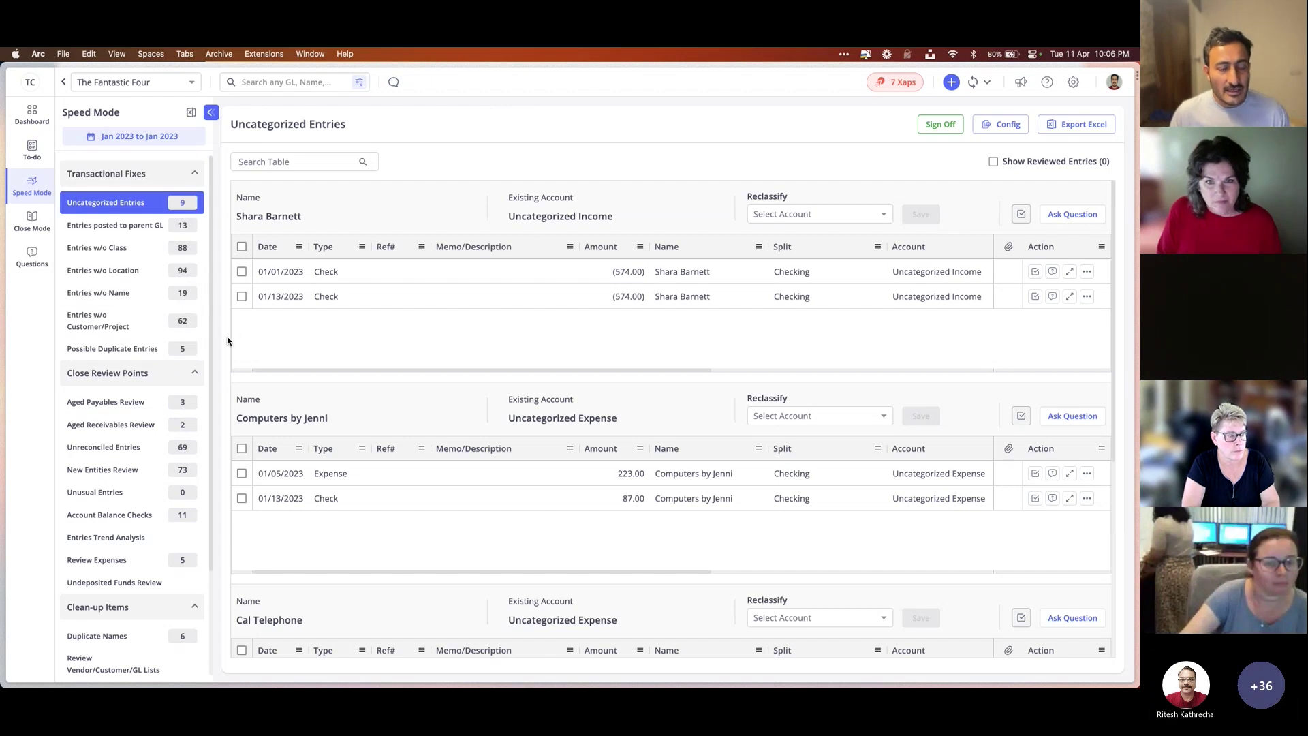
pyautogui.scroll(-3, 184, 289)
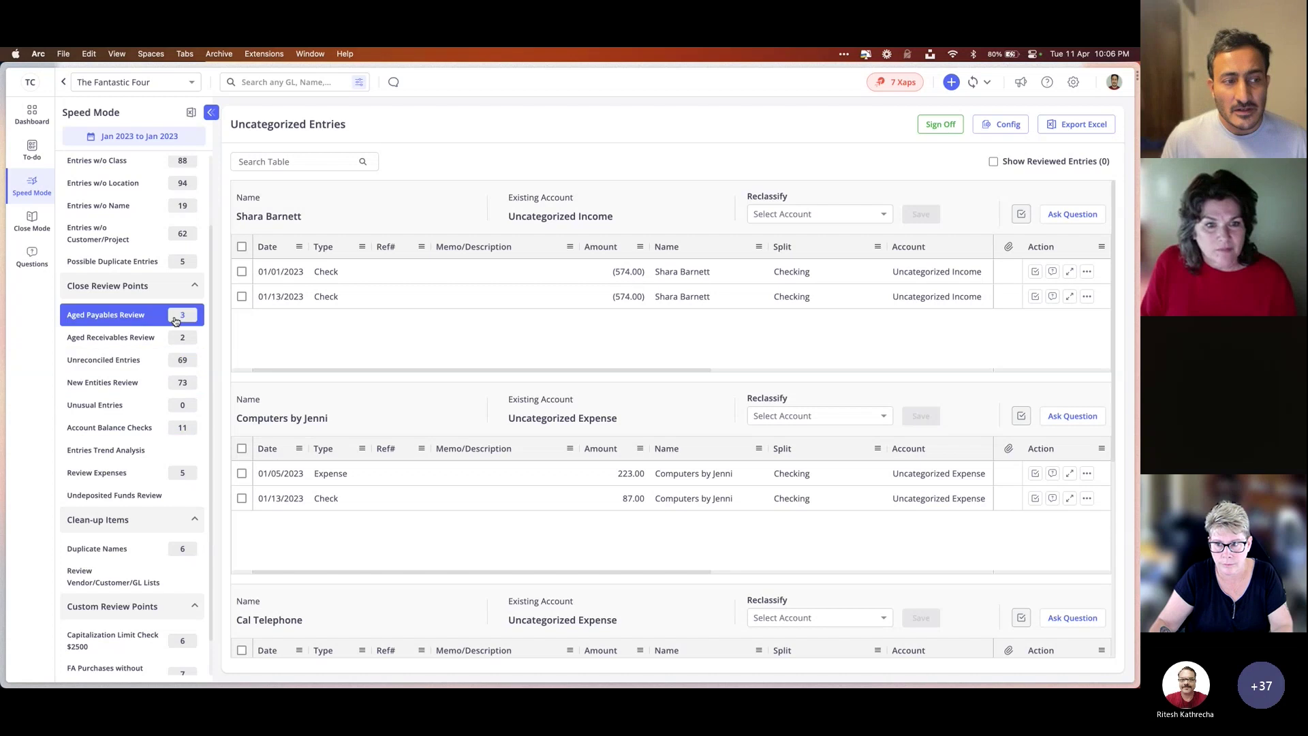
pyautogui.scroll(2, 176, 320)
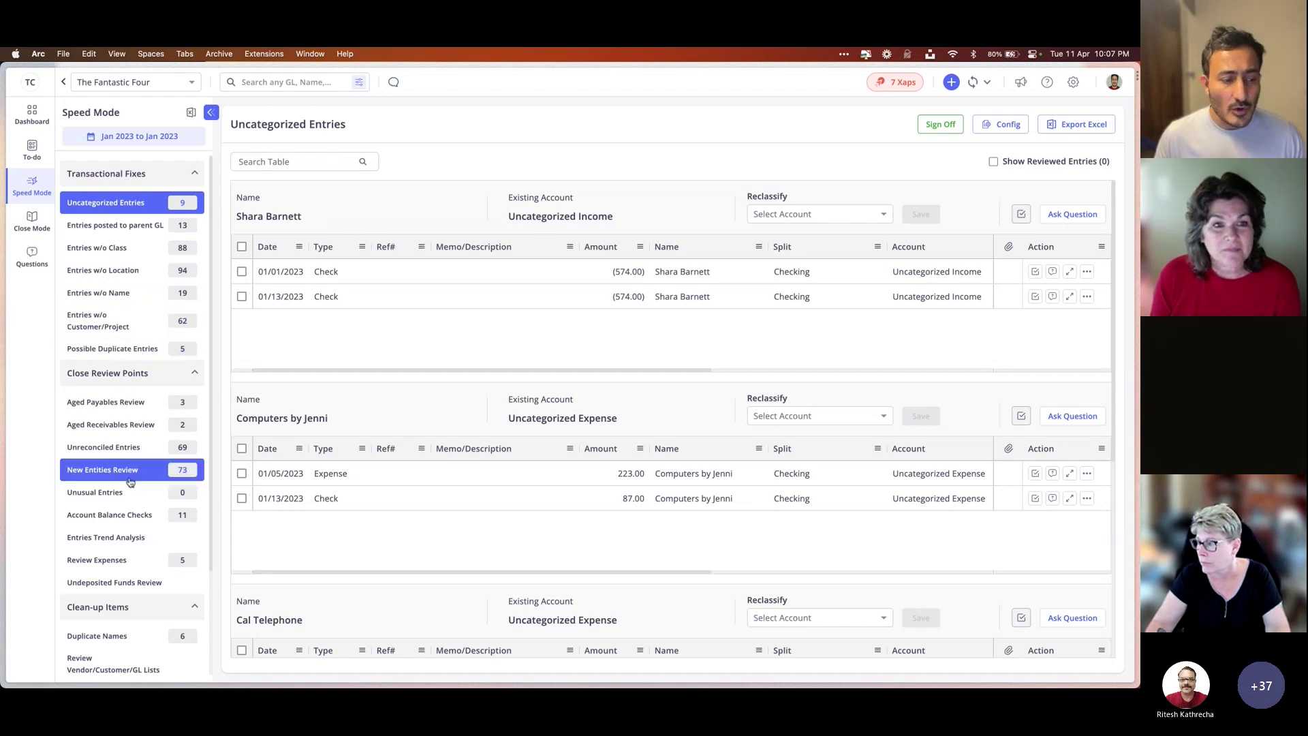
pyautogui.scroll(-2, 130, 490)
pyautogui.scroll(-3, 134, 521)
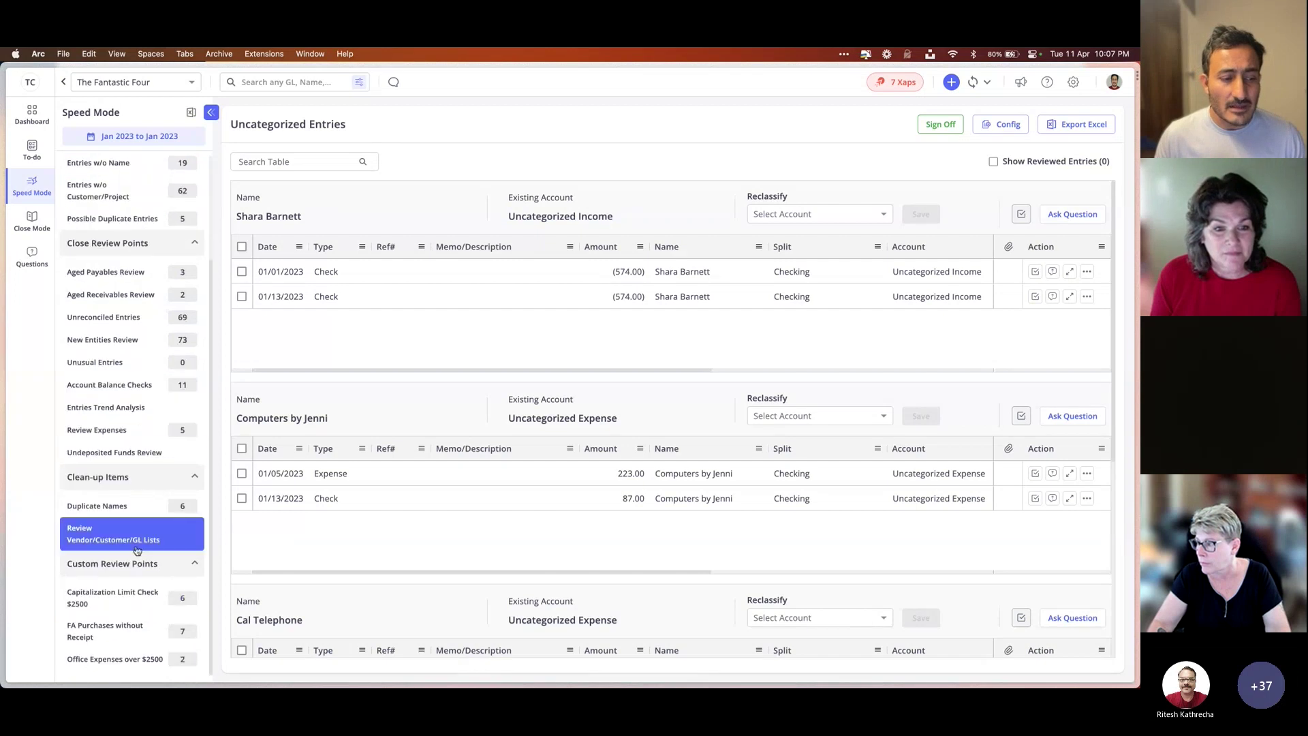
pyautogui.scroll(2, 135, 379)
pyautogui.scroll(2, 134, 380)
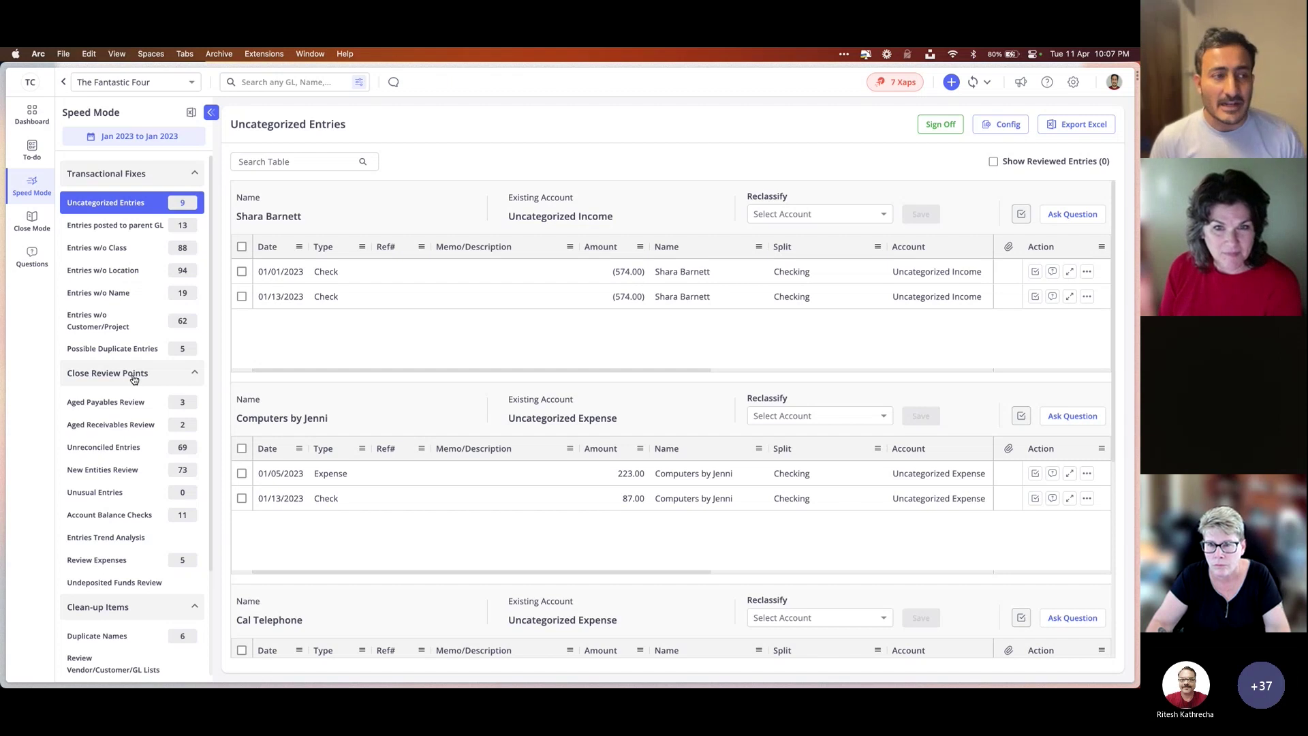
pyautogui.scroll(-1, 129, 490)
pyautogui.scroll(1, 130, 470)
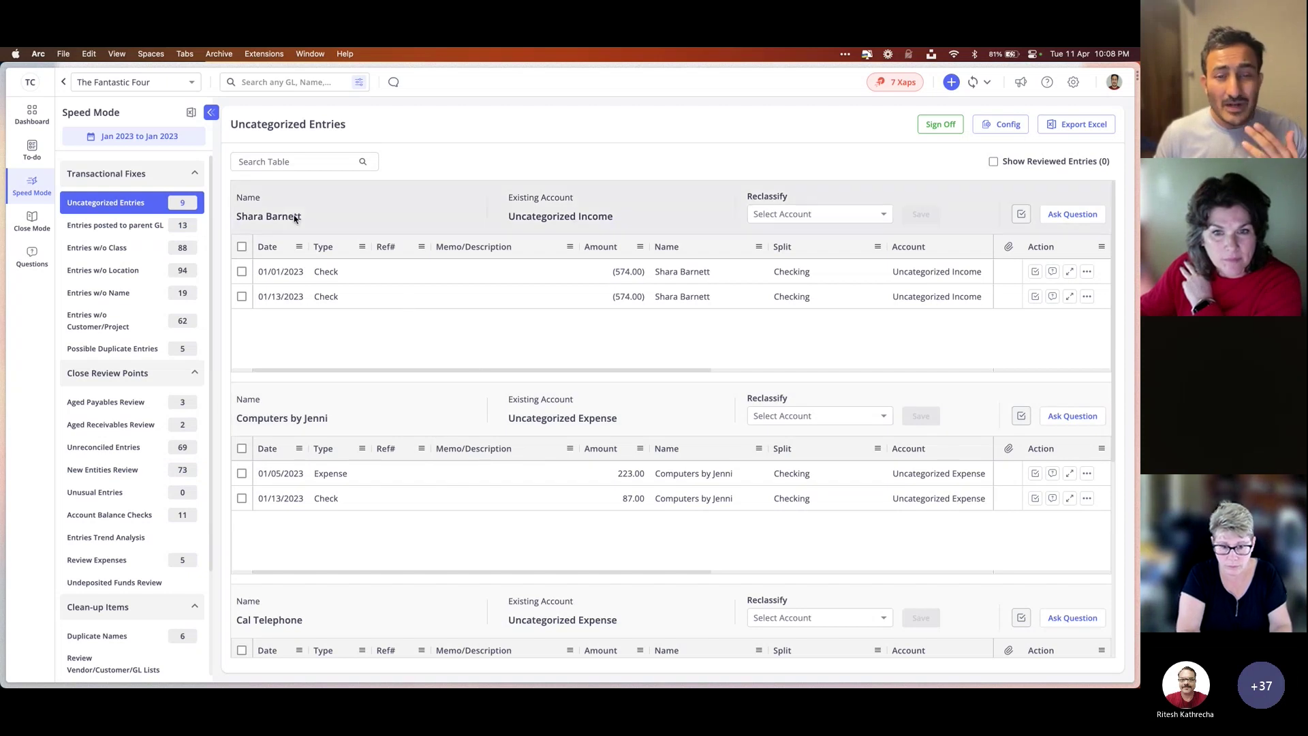
# Choose Office Expenses as the reclassification account for the first group of Uncategorized Income entries
pyautogui.click(791, 224)
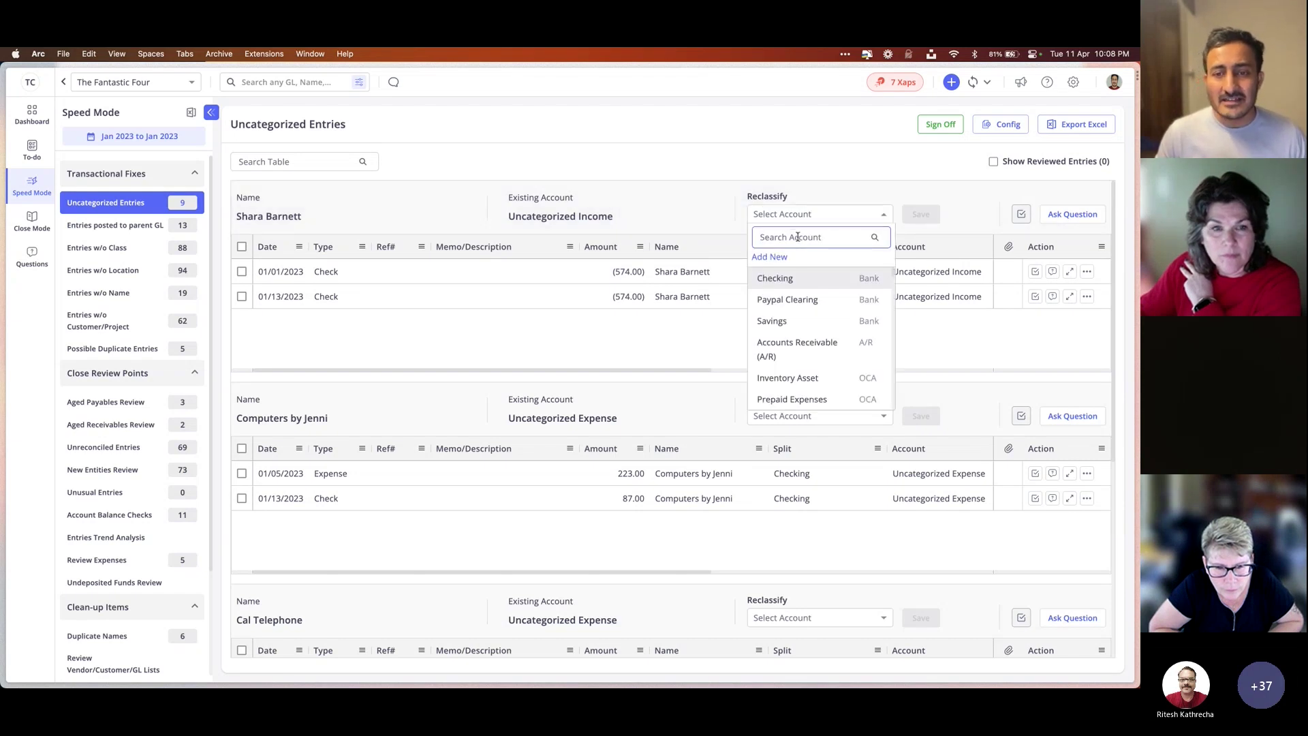
pyautogui.click(725, 152)
pyautogui.click(809, 214)
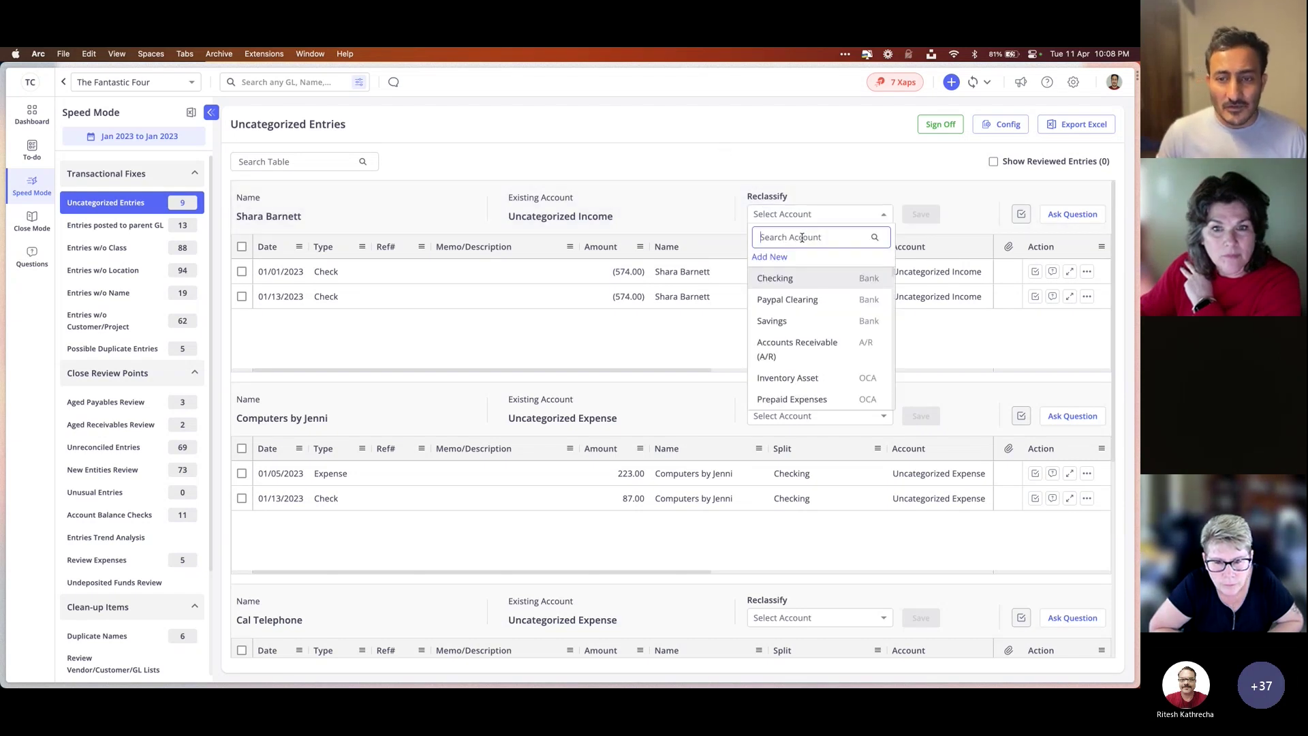
pyautogui.write('office')
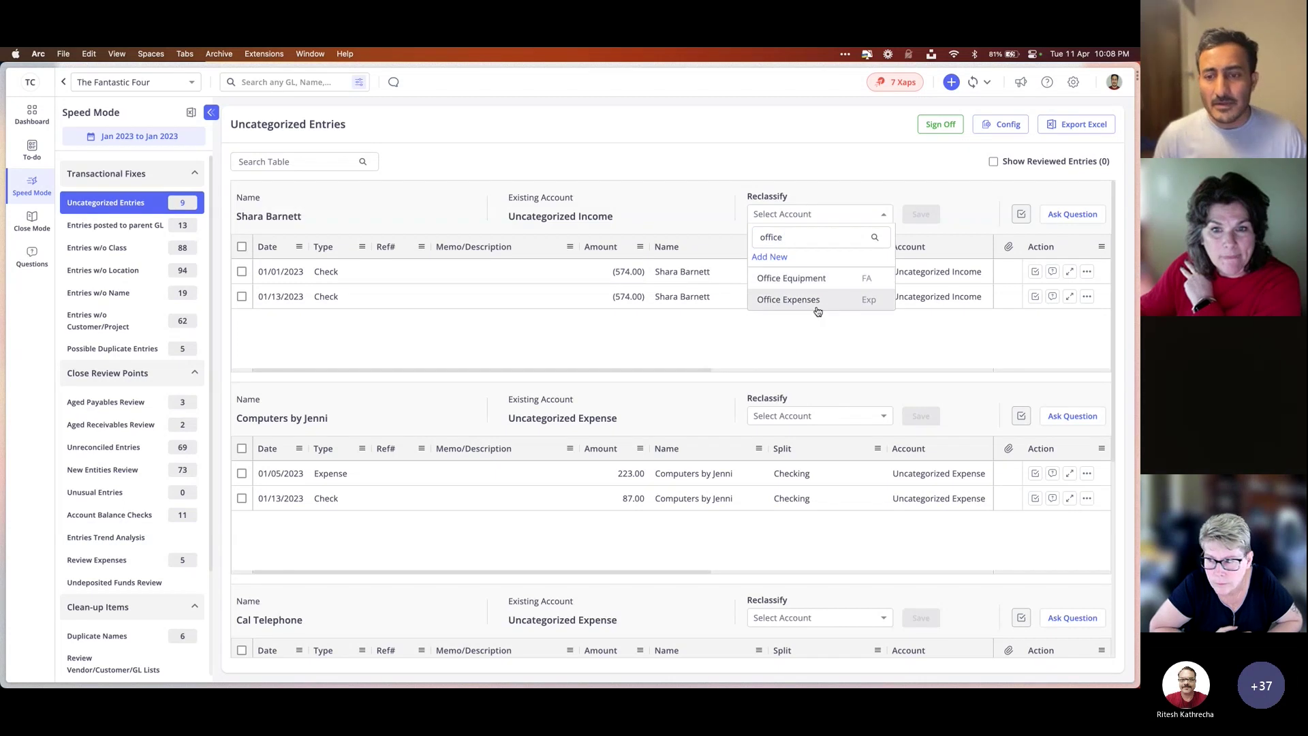
pyautogui.click(817, 308)
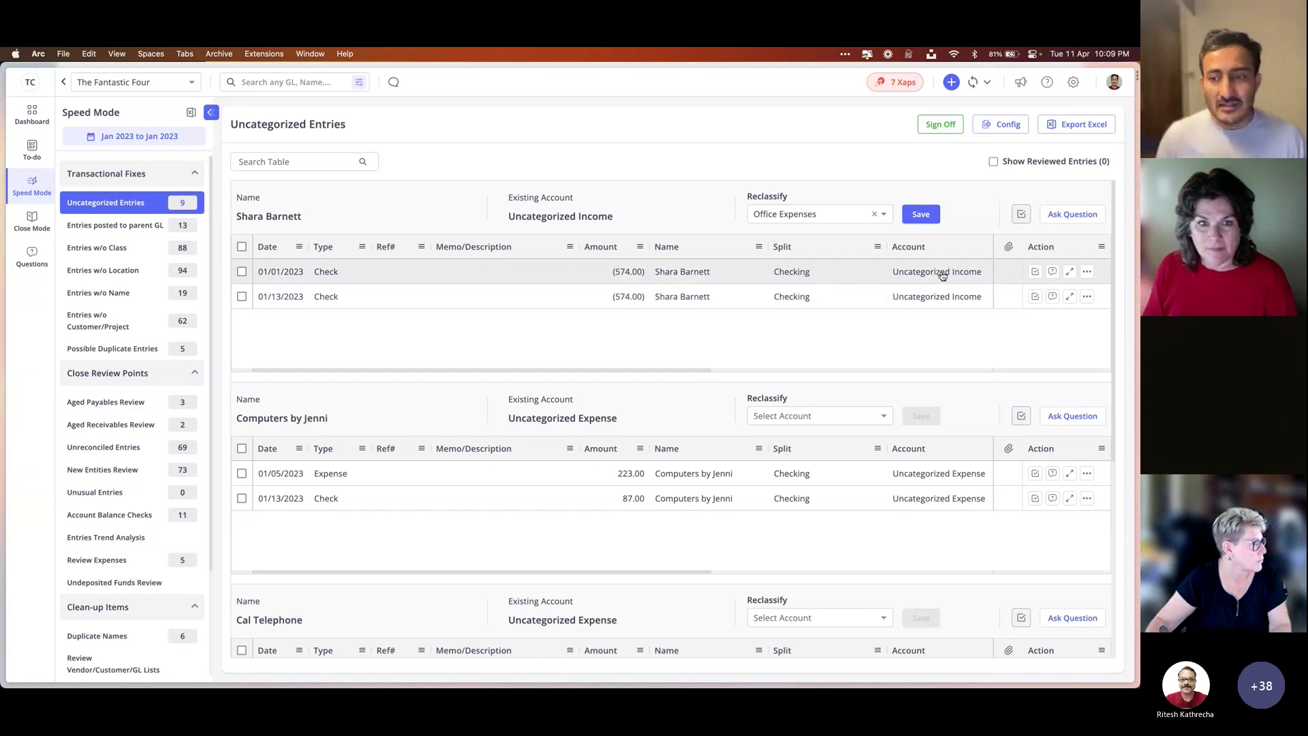
# Browse the account choices for the 01/05/2023 Computers by Jenni expense without picking one
pyautogui.scroll(-1, 919, 328)
pyautogui.click(916, 433)
pyautogui.click(944, 433)
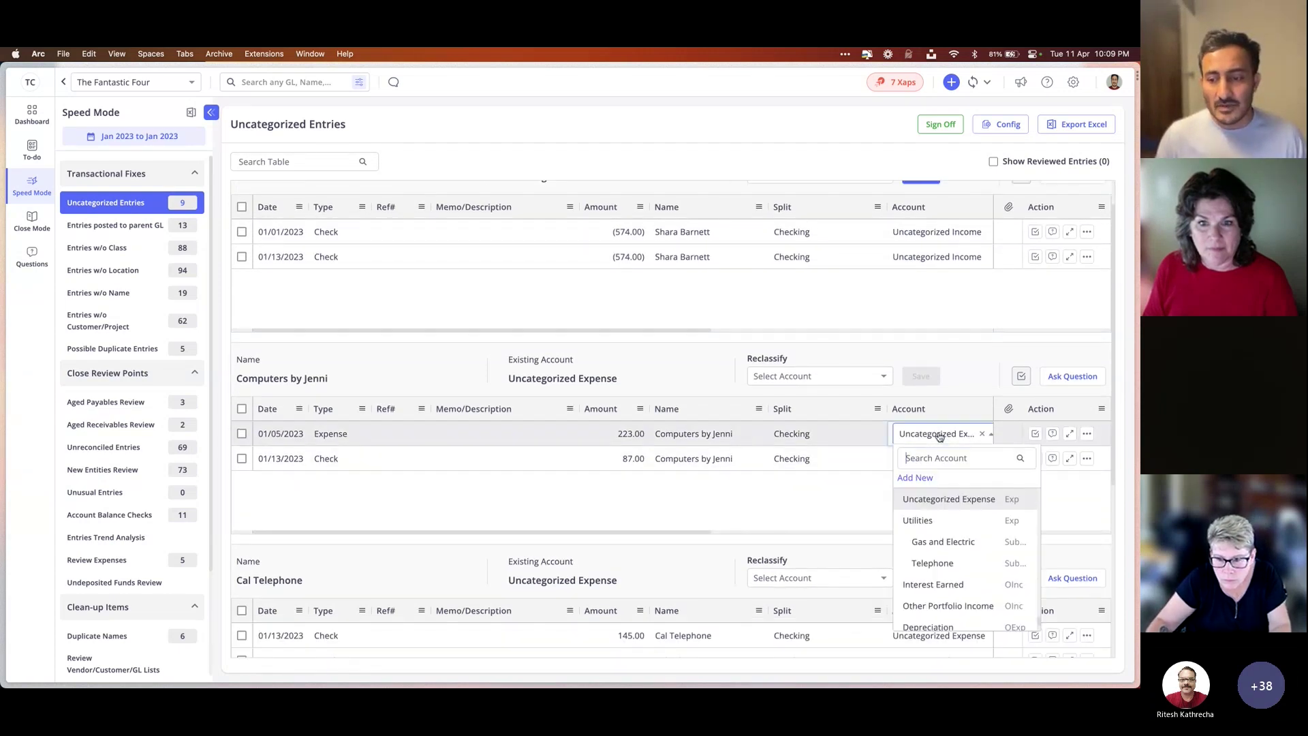
pyautogui.scroll(-2, 939, 528)
pyautogui.scroll(-3, 938, 528)
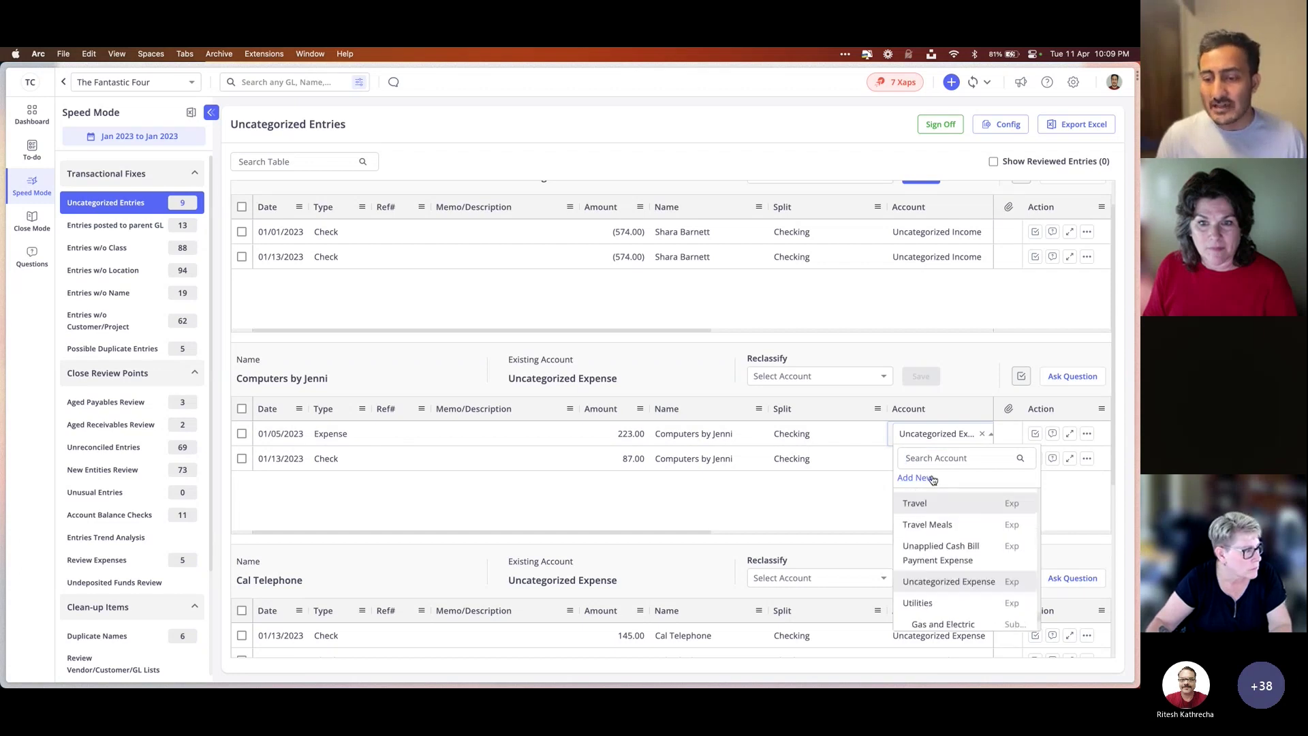
pyautogui.click(951, 342)
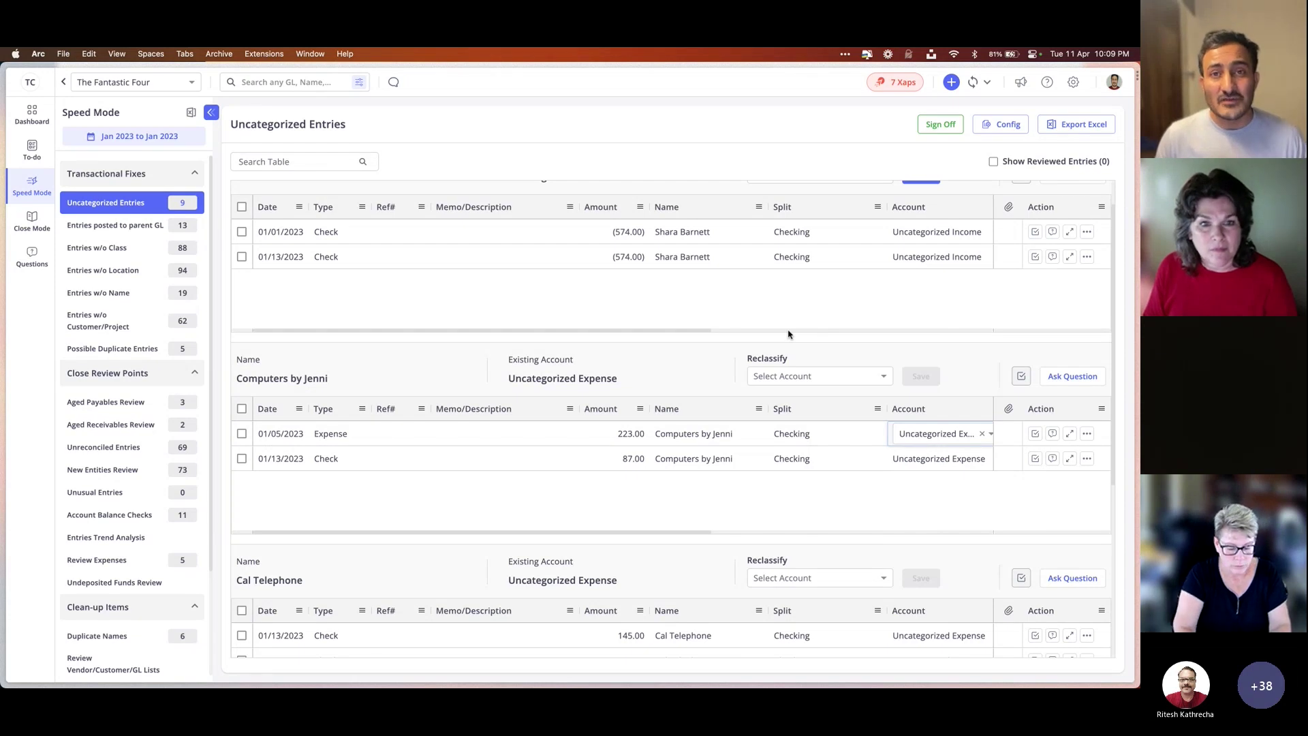
# Select the 01/13/2023 Uncategorized Income check, 01/05/2023 Computers by Jenni expense and 01/13/2023 Cal Telephone check for a bulk action, and dismiss it
pyautogui.click(241, 433)
pyautogui.click(242, 256)
pyautogui.click(242, 635)
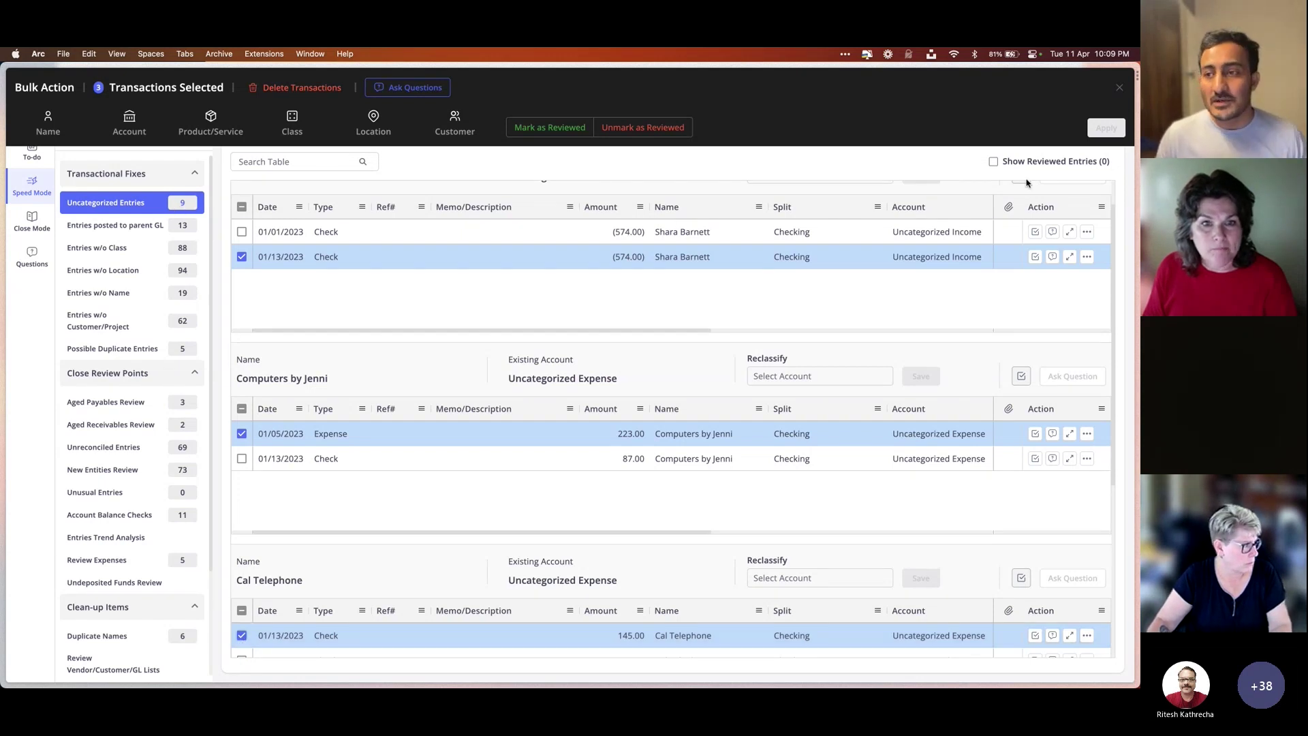
pyautogui.click(1119, 87)
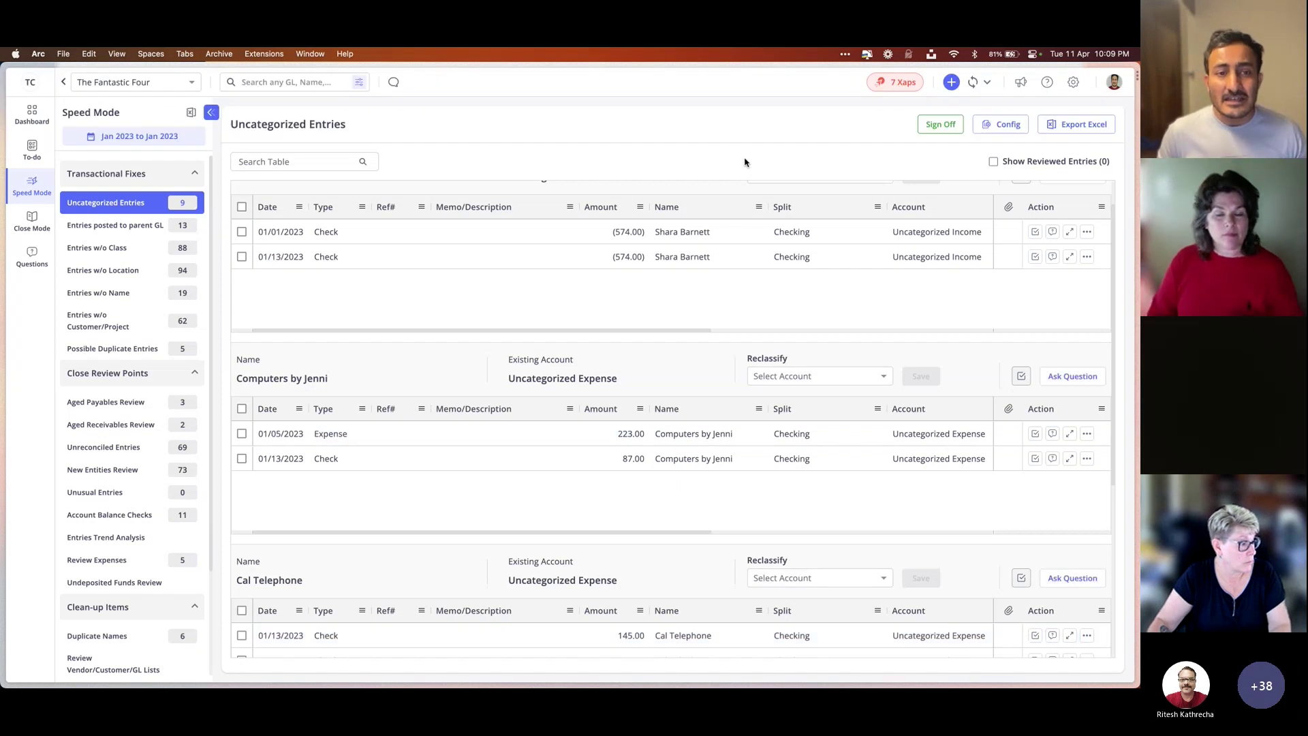
pyautogui.scroll(1, 688, 327)
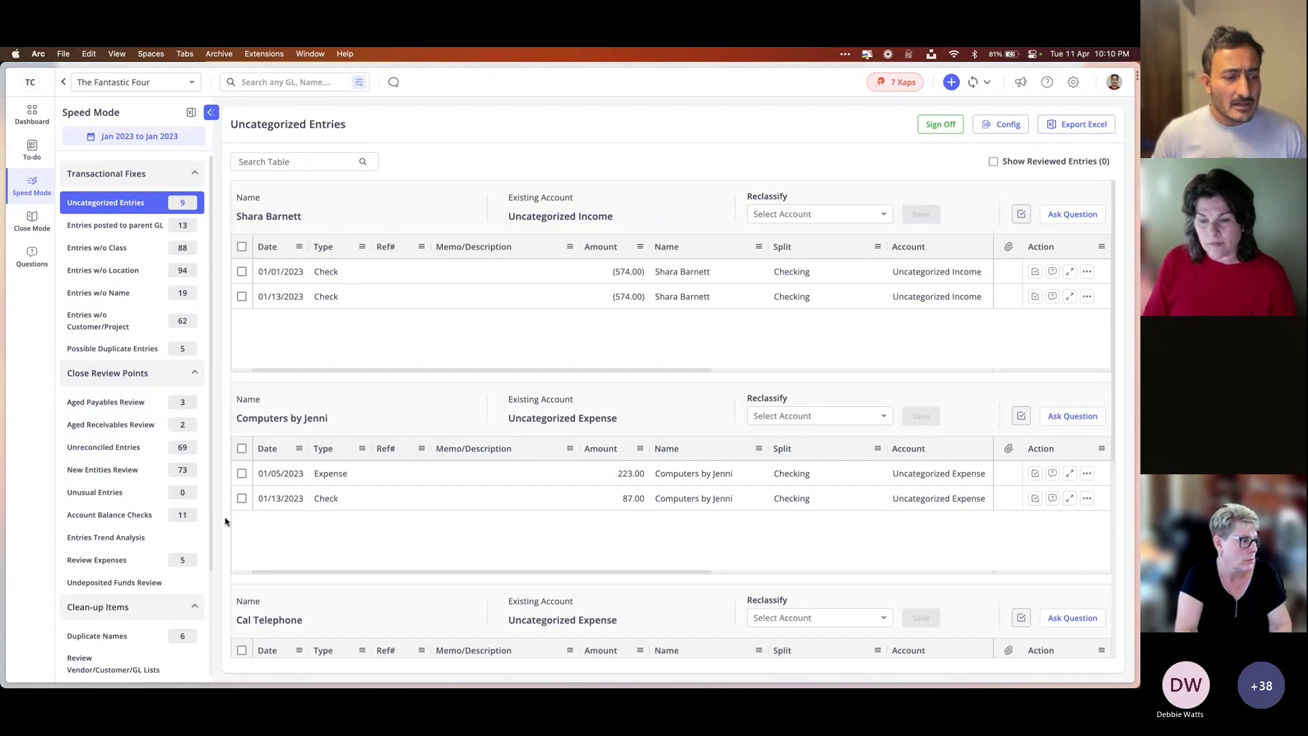
# Look over the custom review points and the Advance Search options, including an added criterion's types and saving the search
pyautogui.scroll(-3, 136, 525)
pyautogui.click(154, 597)
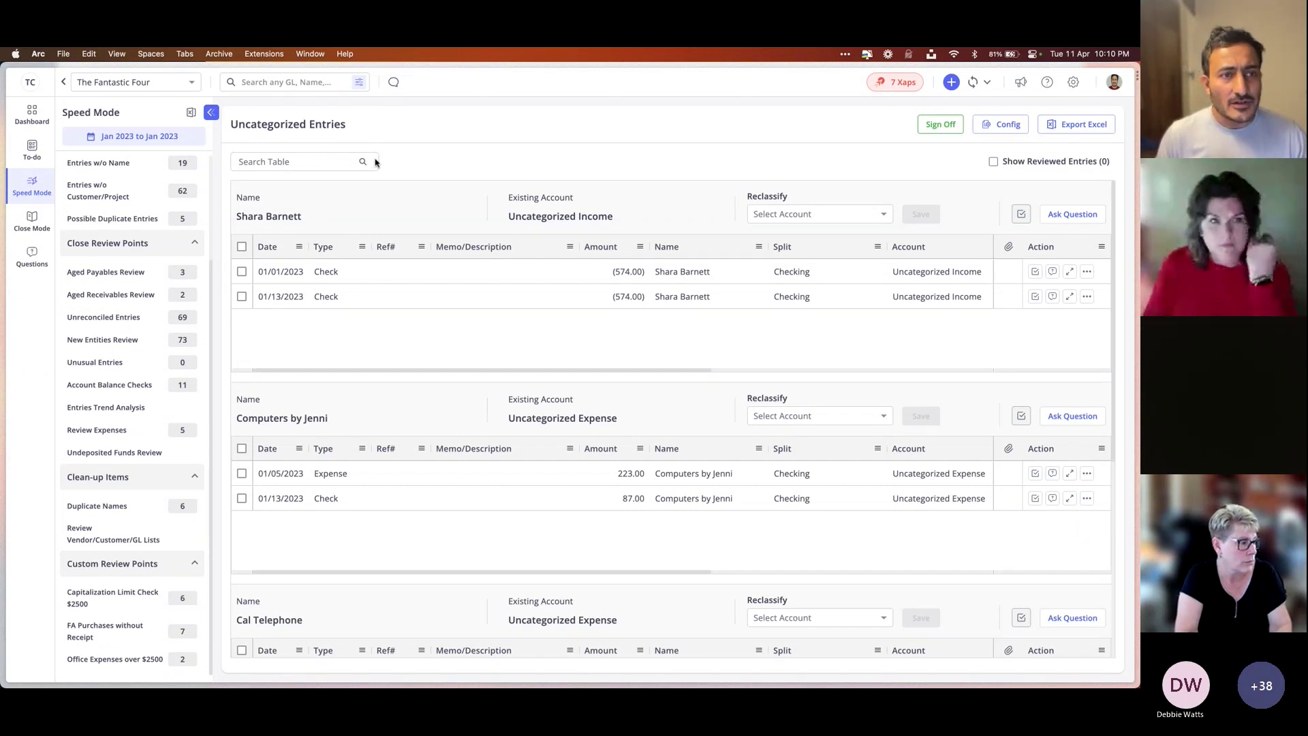
pyautogui.click(361, 87)
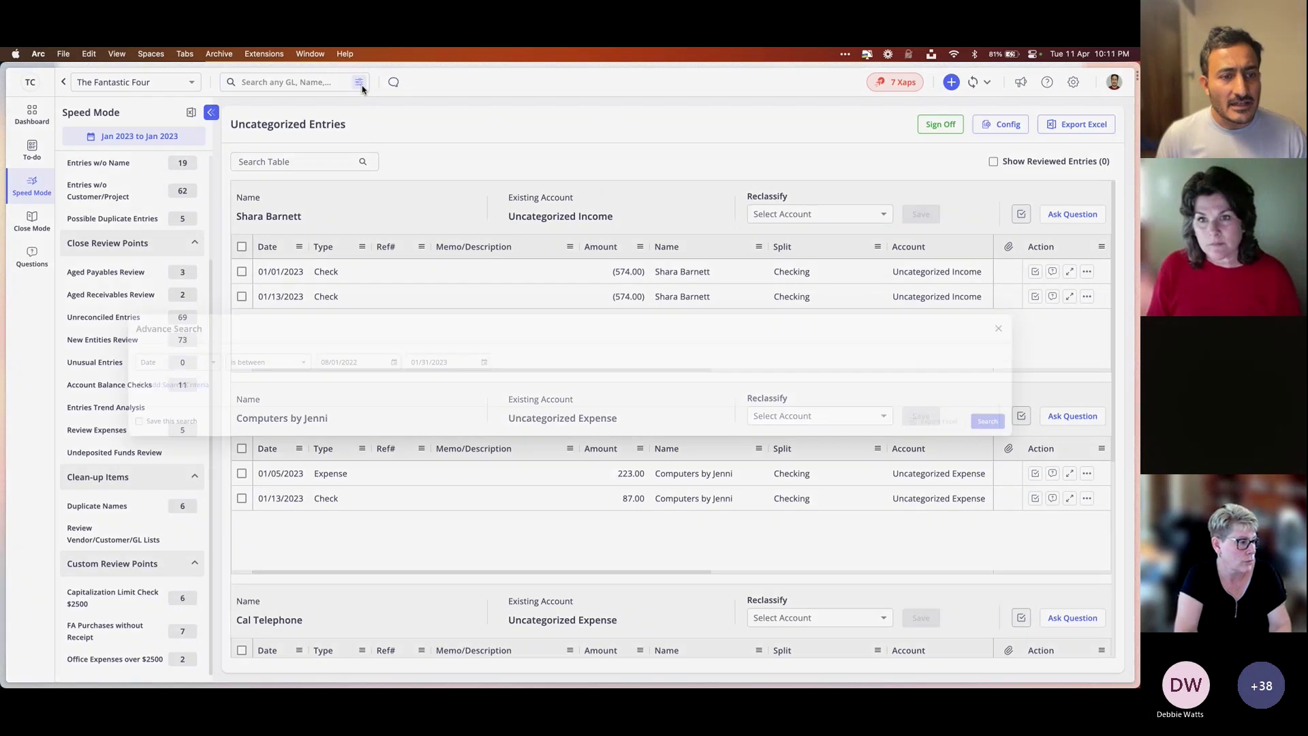
pyautogui.click(79, 388)
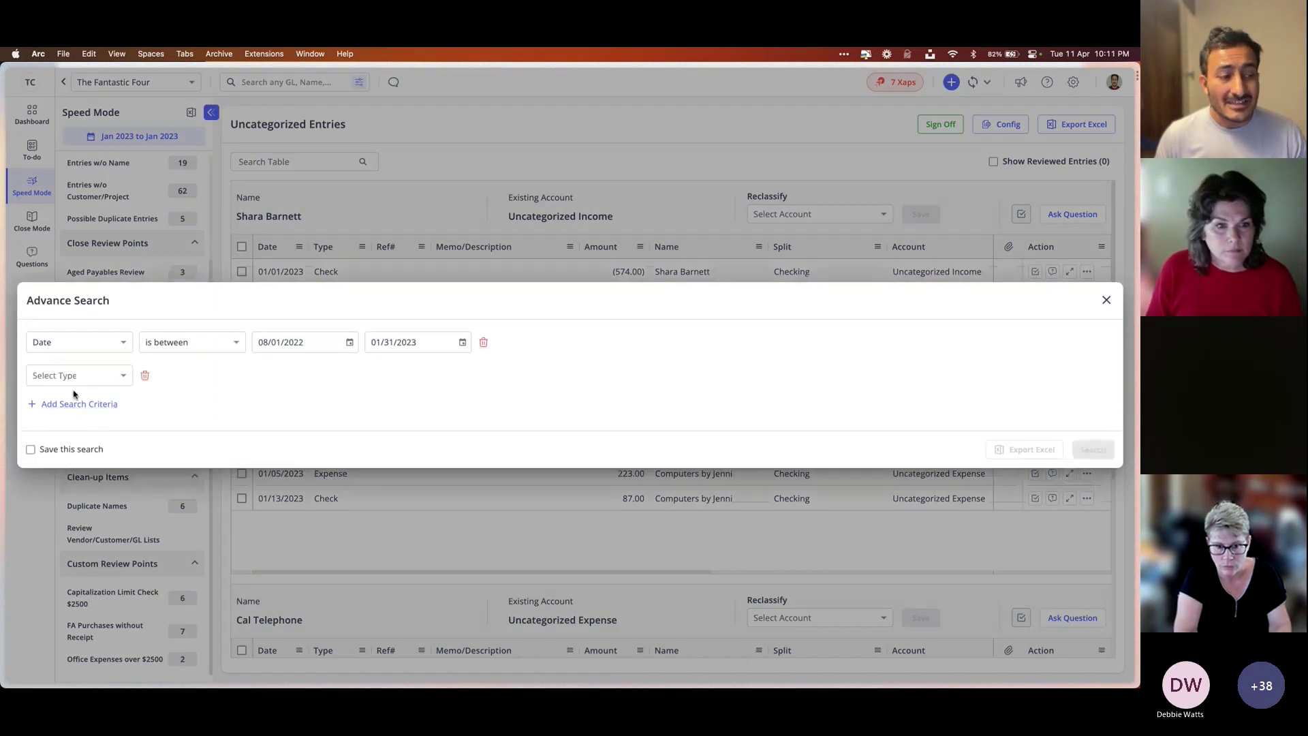
pyautogui.click(100, 386)
pyautogui.scroll(-3, 114, 482)
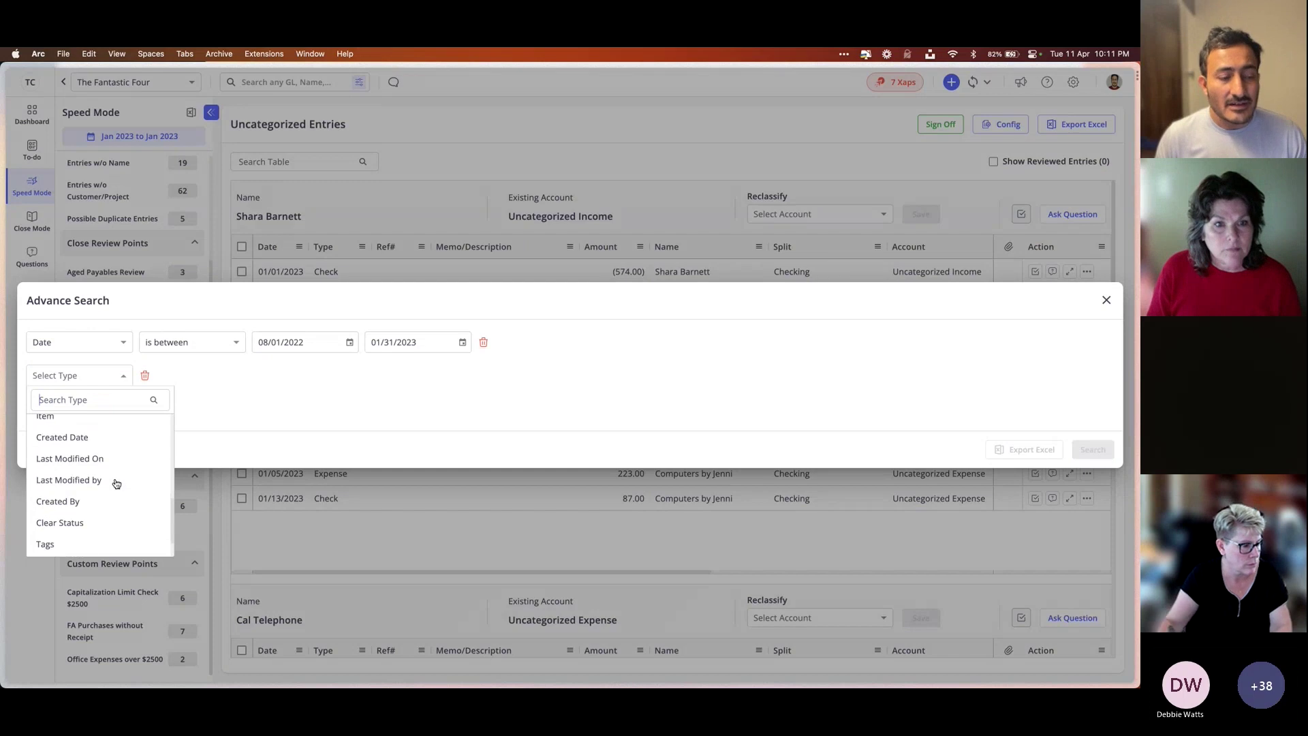
pyautogui.click(594, 301)
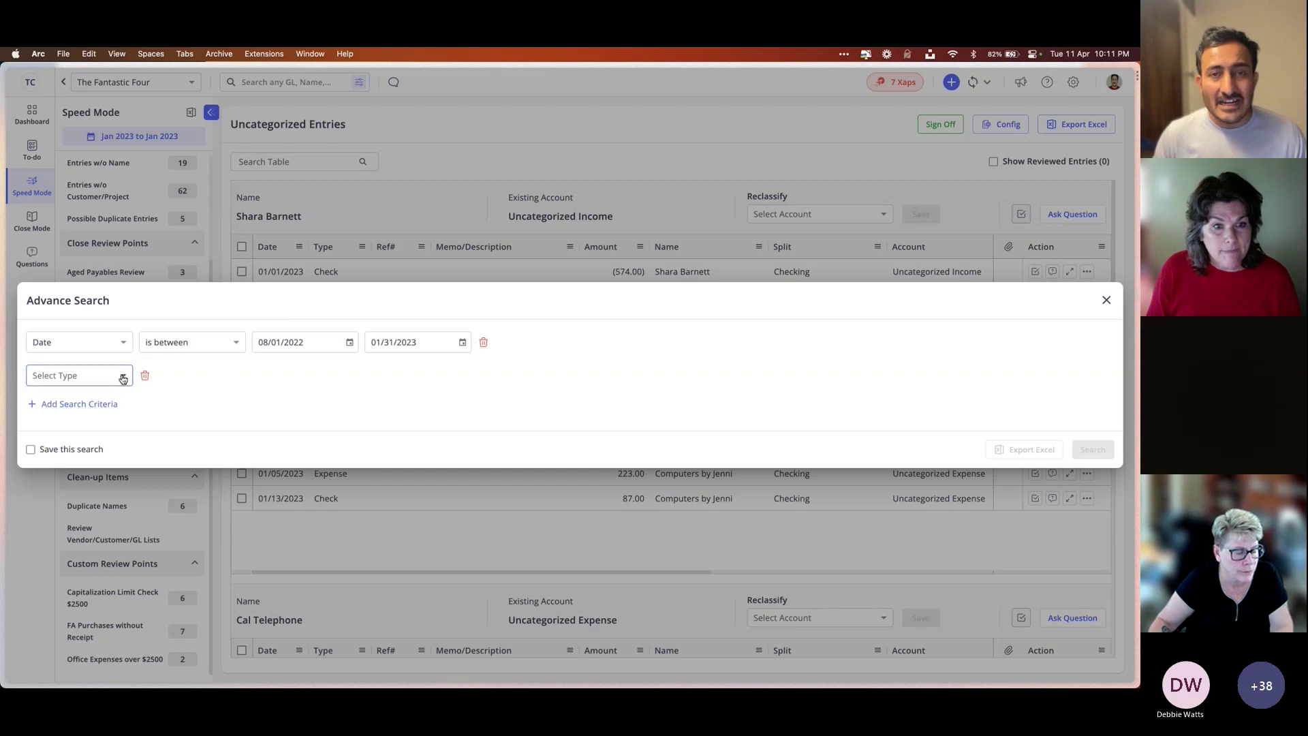
pyautogui.click(31, 449)
pyautogui.click(239, 449)
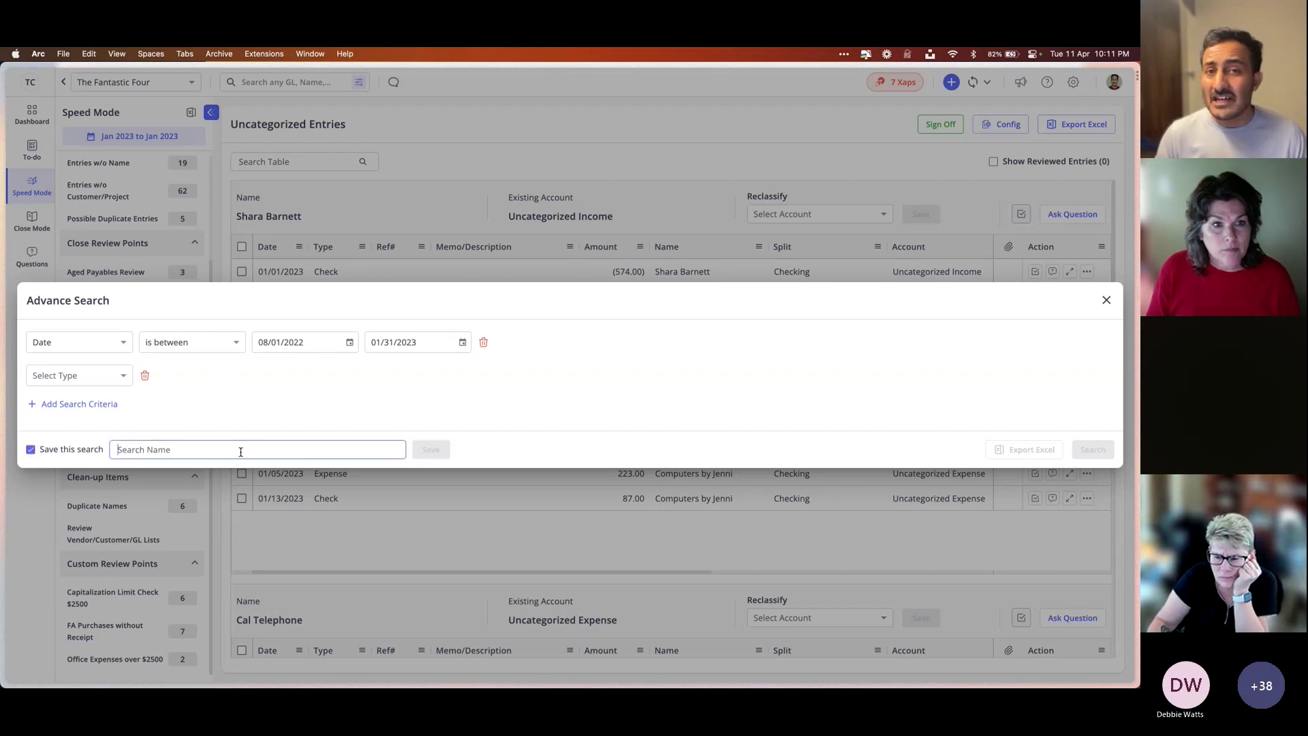
pyautogui.click(1106, 299)
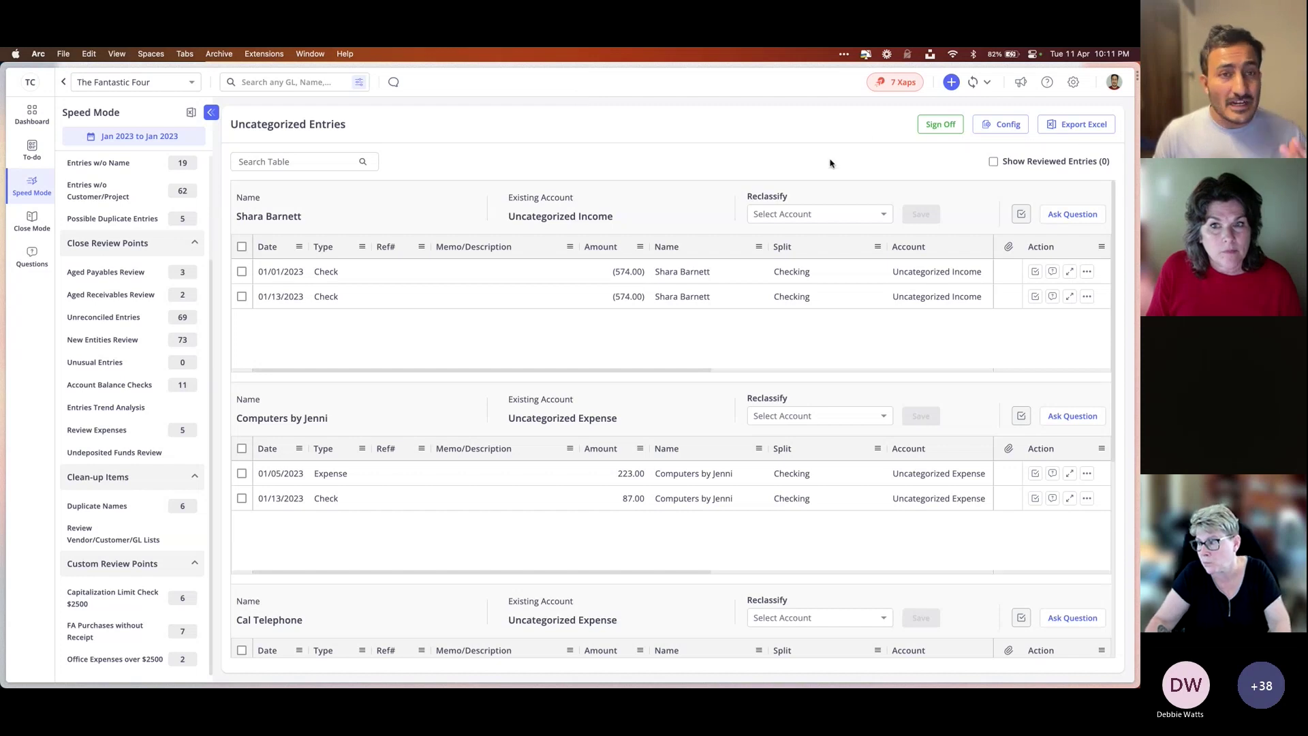
# View the Client Info and Practice Info settings, and return to the Uncategorized Entries review
pyautogui.click(1073, 82)
pyautogui.click(114, 382)
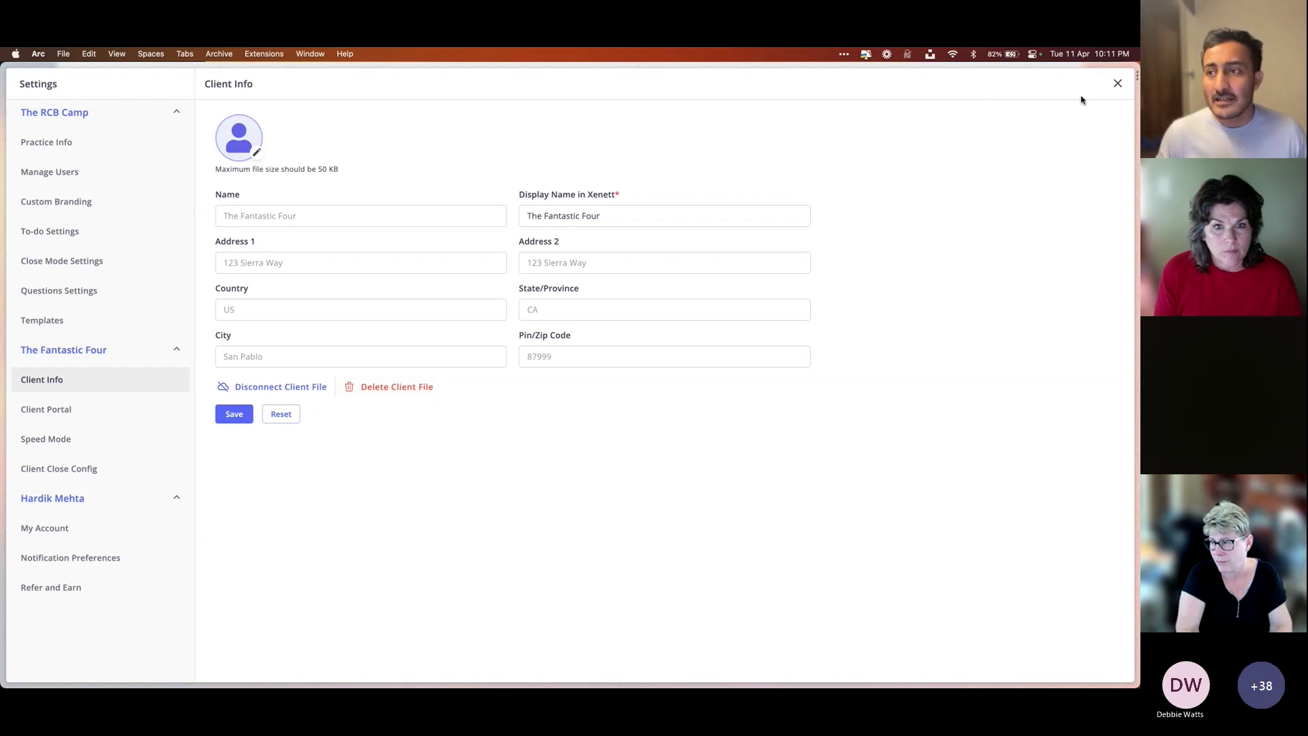
pyautogui.click(1118, 84)
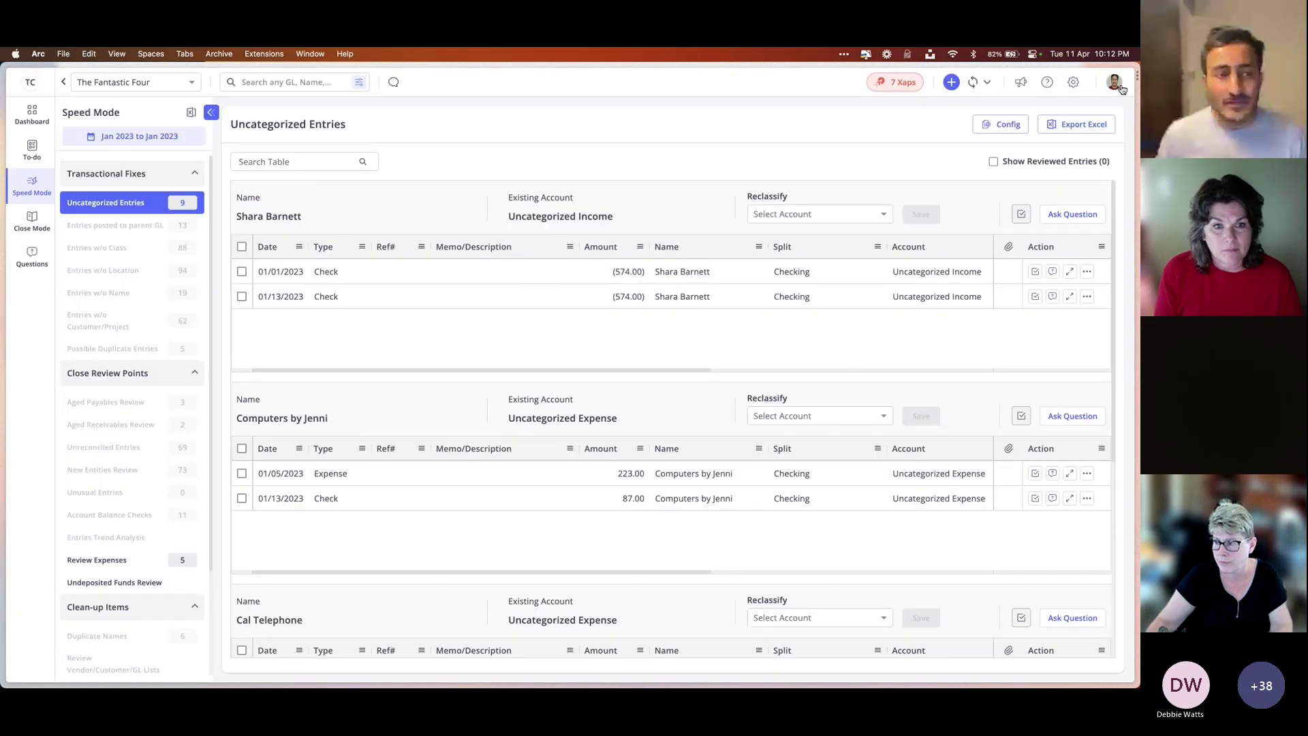
pyautogui.click(1072, 82)
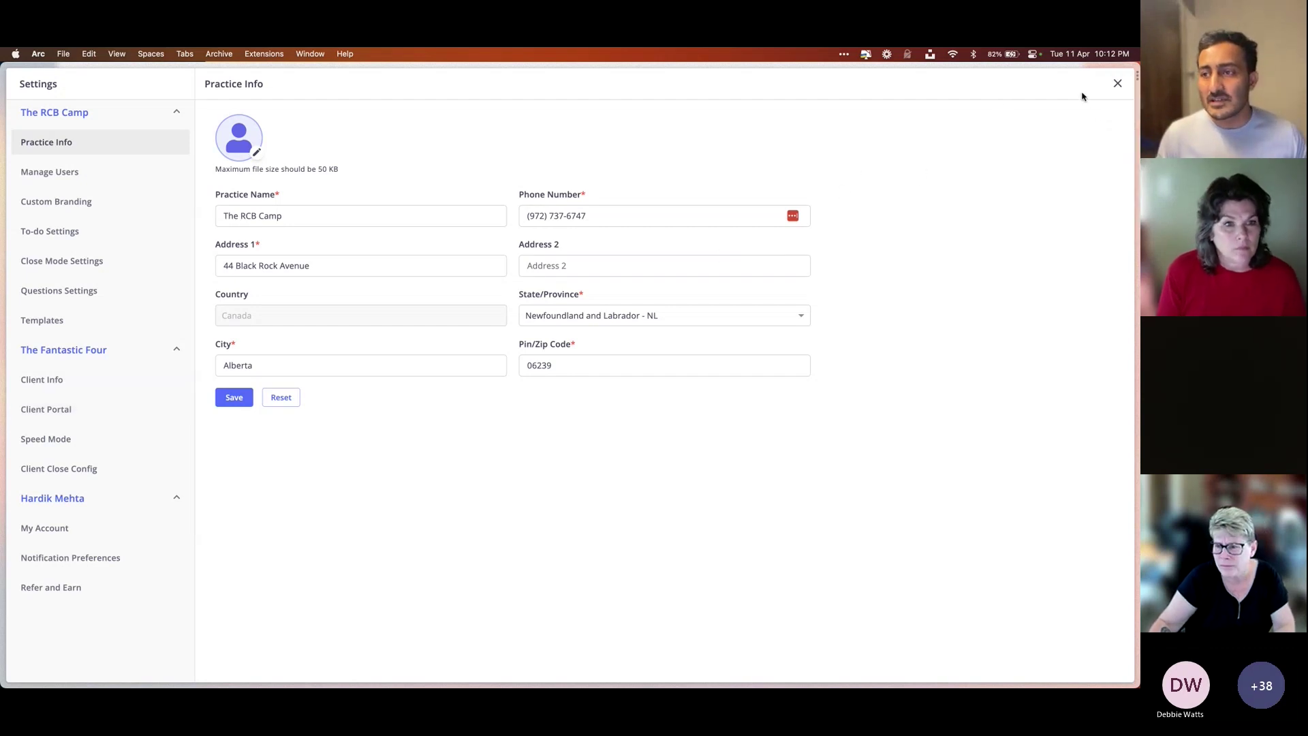
pyautogui.click(1117, 84)
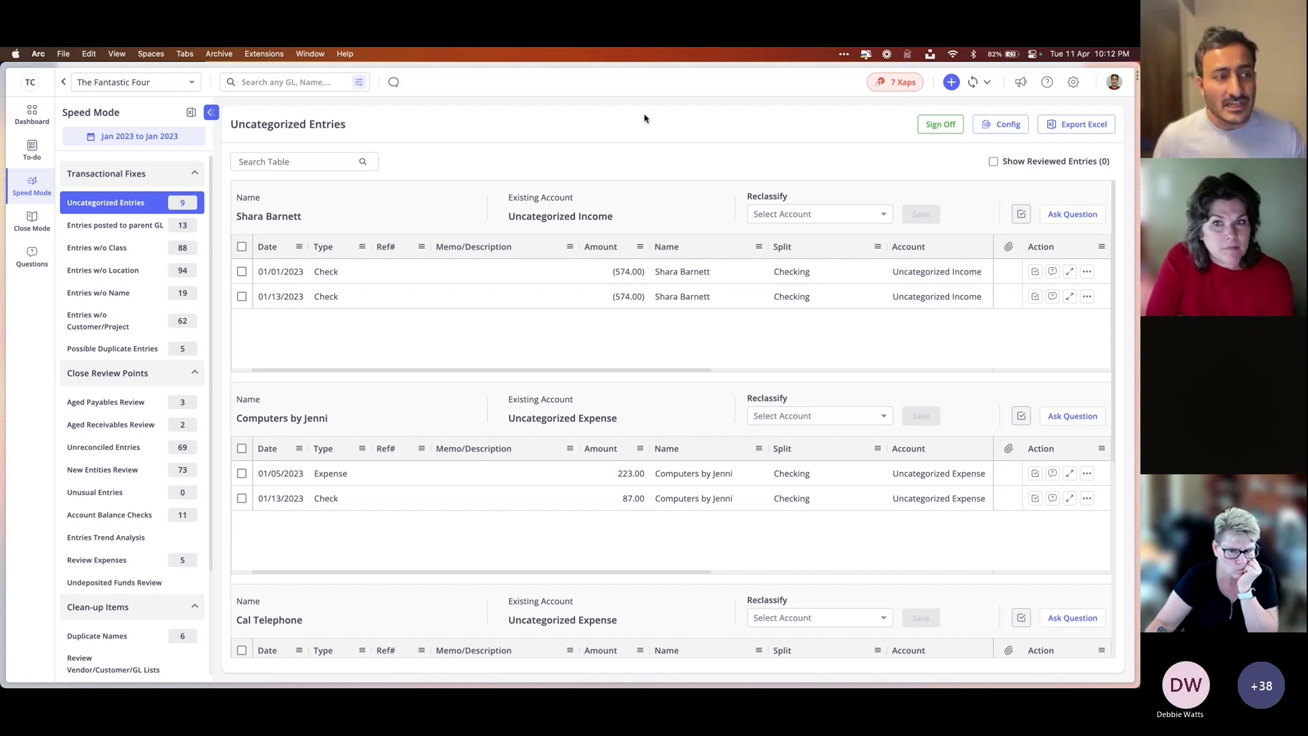
# Compare Close Mode with Speed Mode and examine the Mar 2023 closing to-do list through its Clean-up Items
pyautogui.click(39, 223)
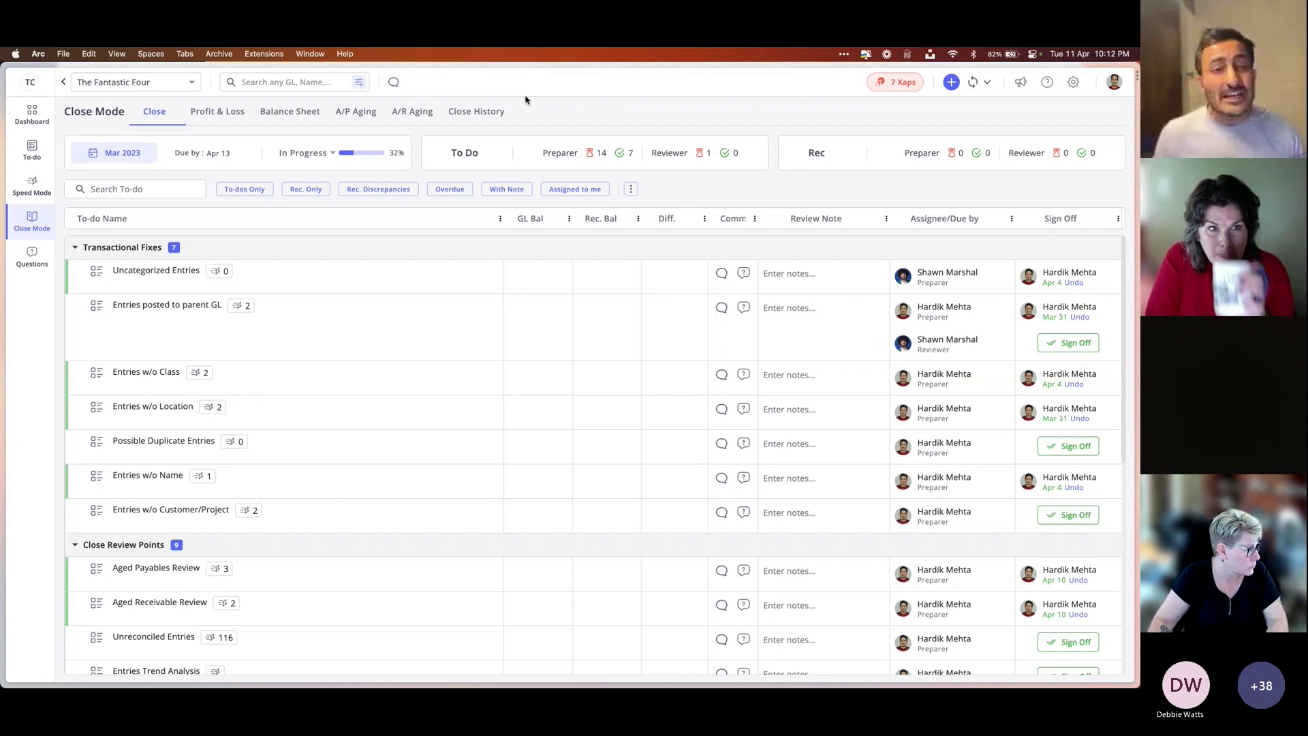
pyautogui.click(31, 184)
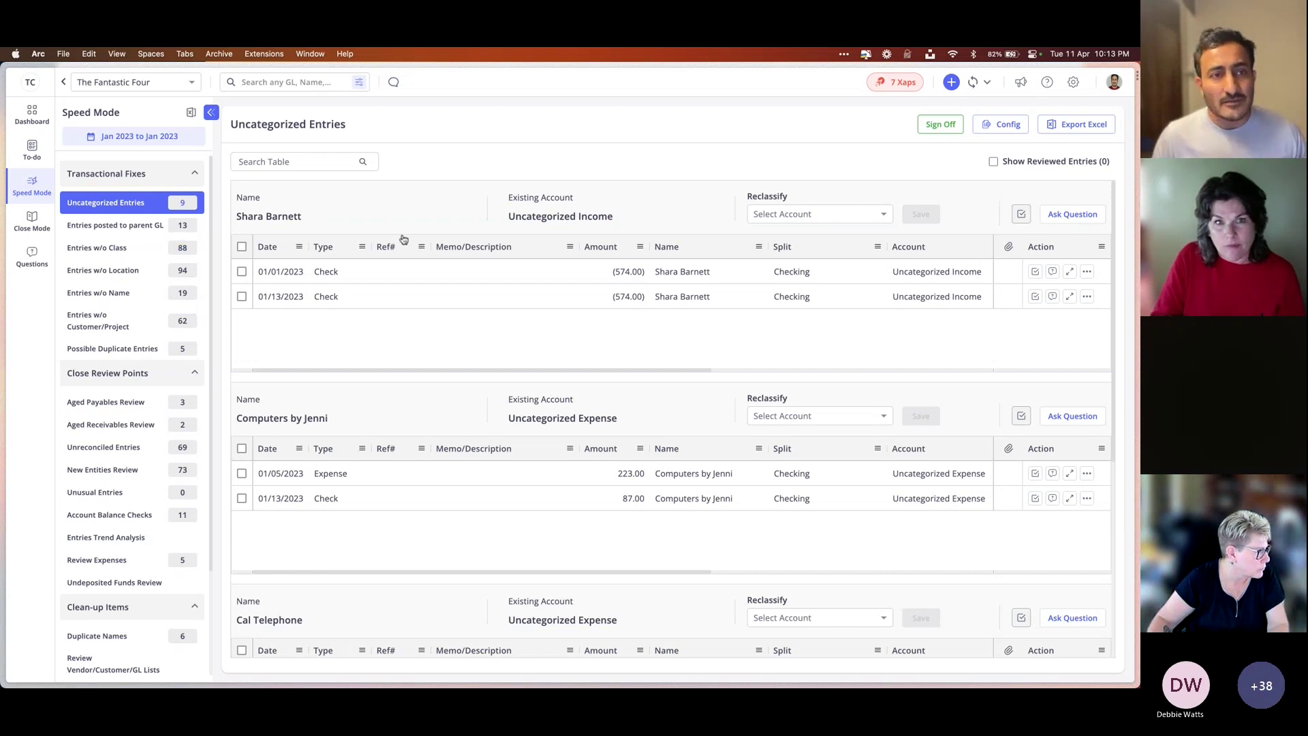
pyautogui.click(32, 221)
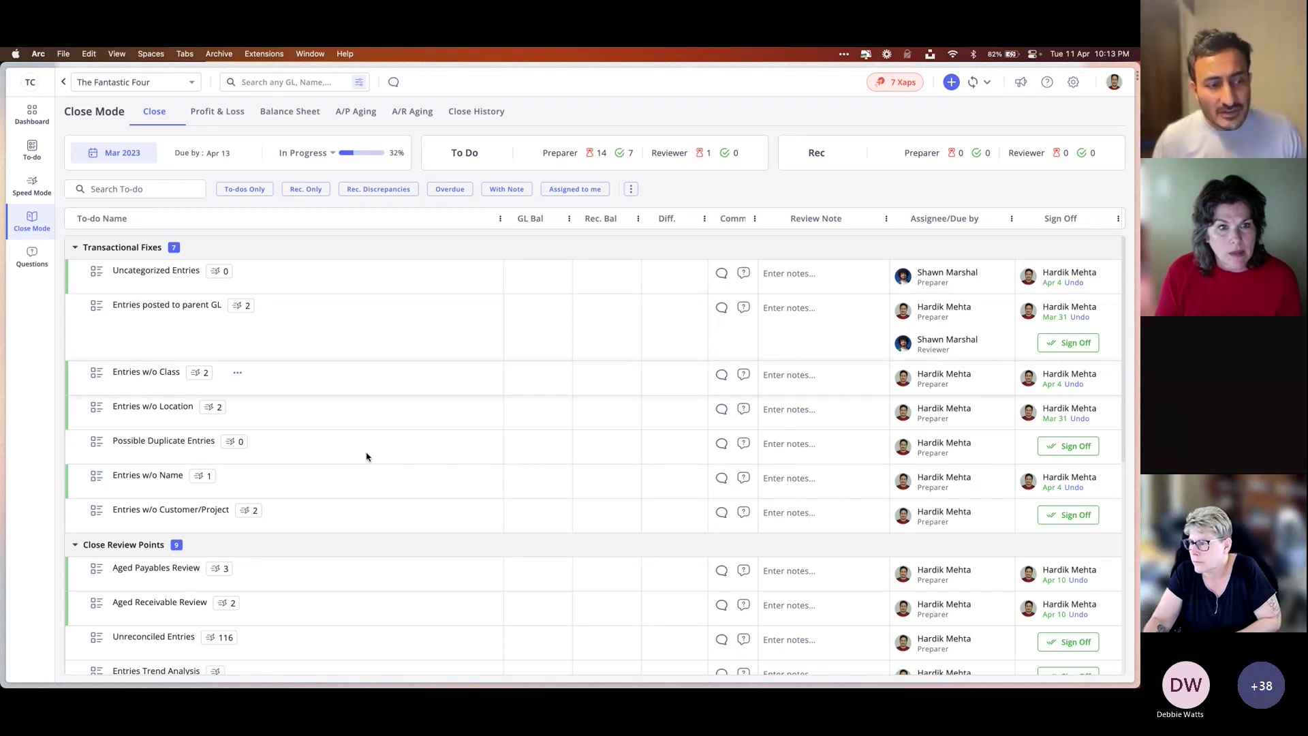
pyautogui.scroll(-6, 365, 452)
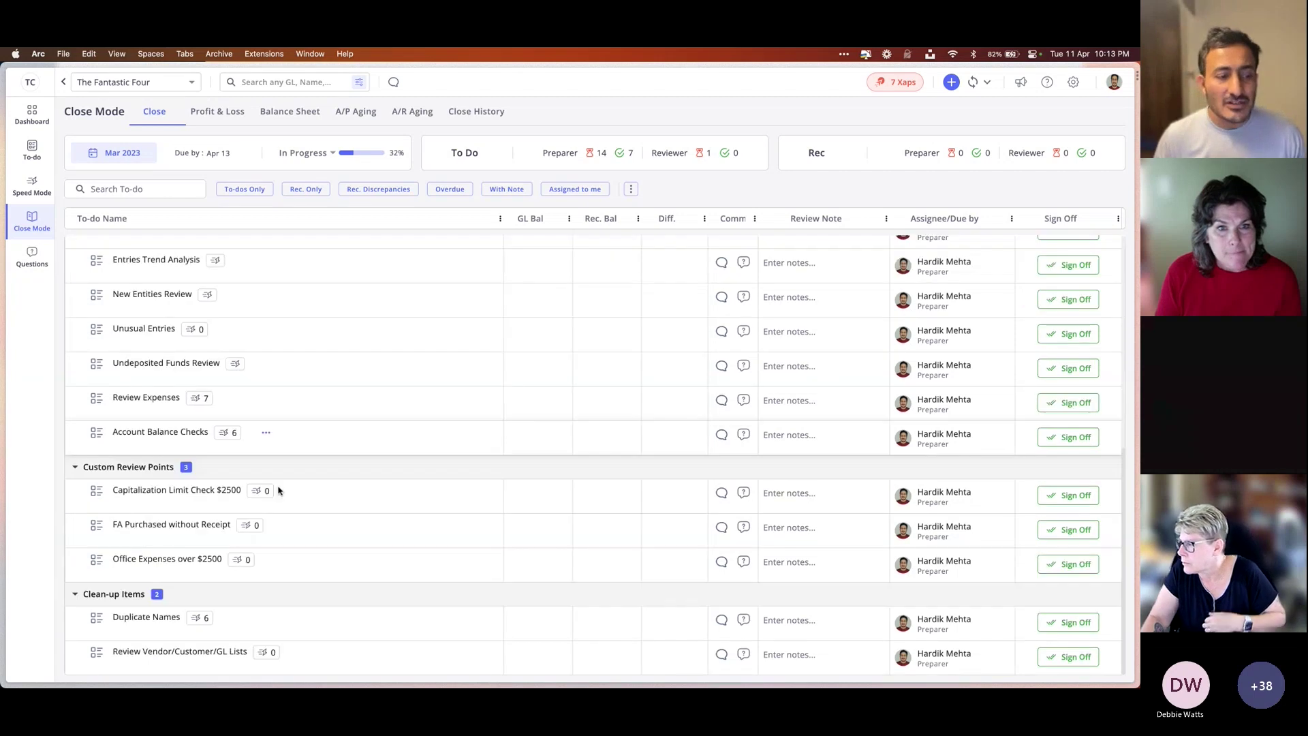
pyautogui.scroll(4, 279, 491)
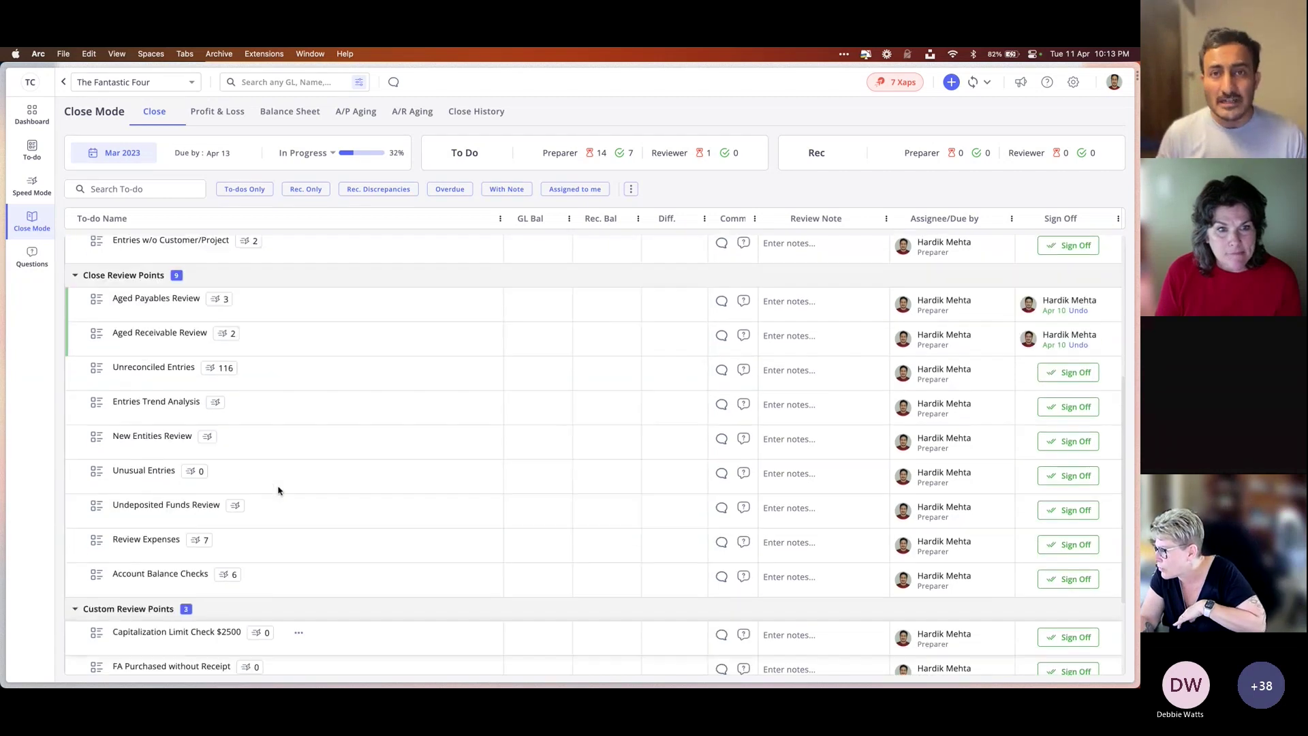
pyautogui.scroll(2, 279, 490)
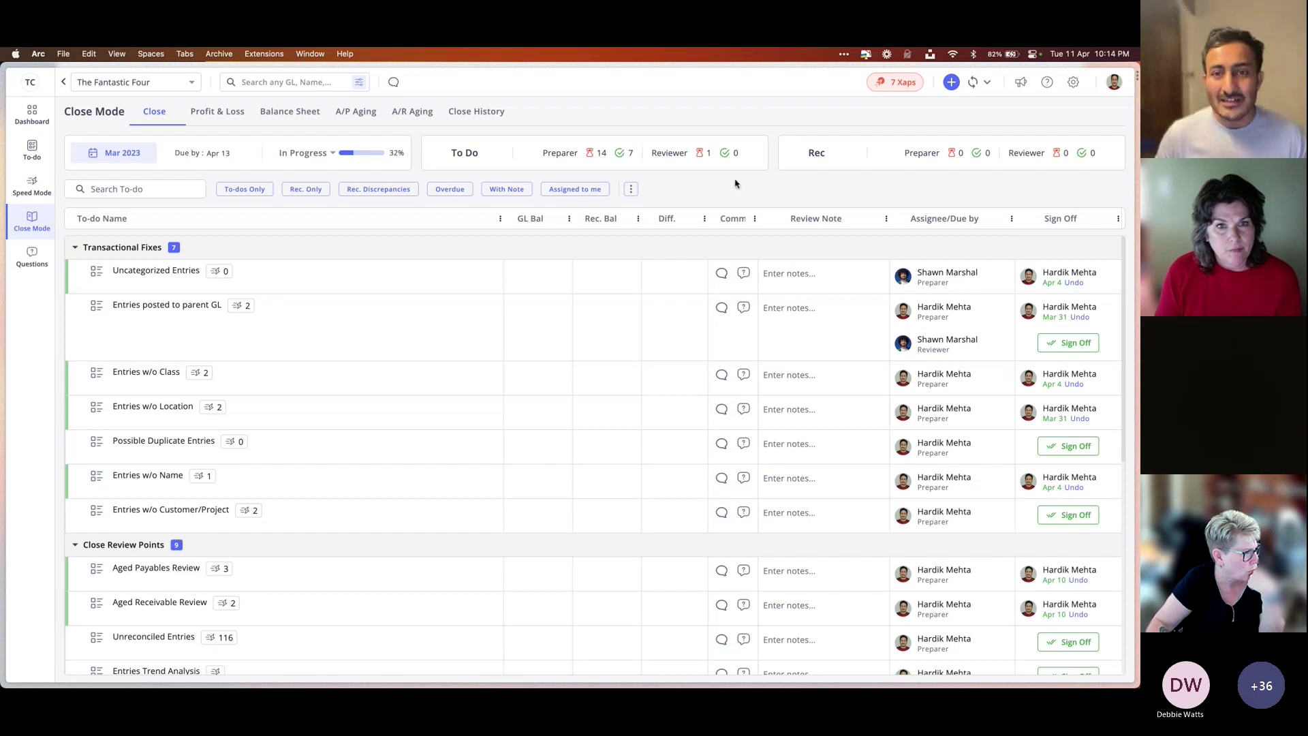
# View the form for adding a closing to-do, dismiss it, and look over the Close Review Points and Custom Review Points
pyautogui.click(956, 87)
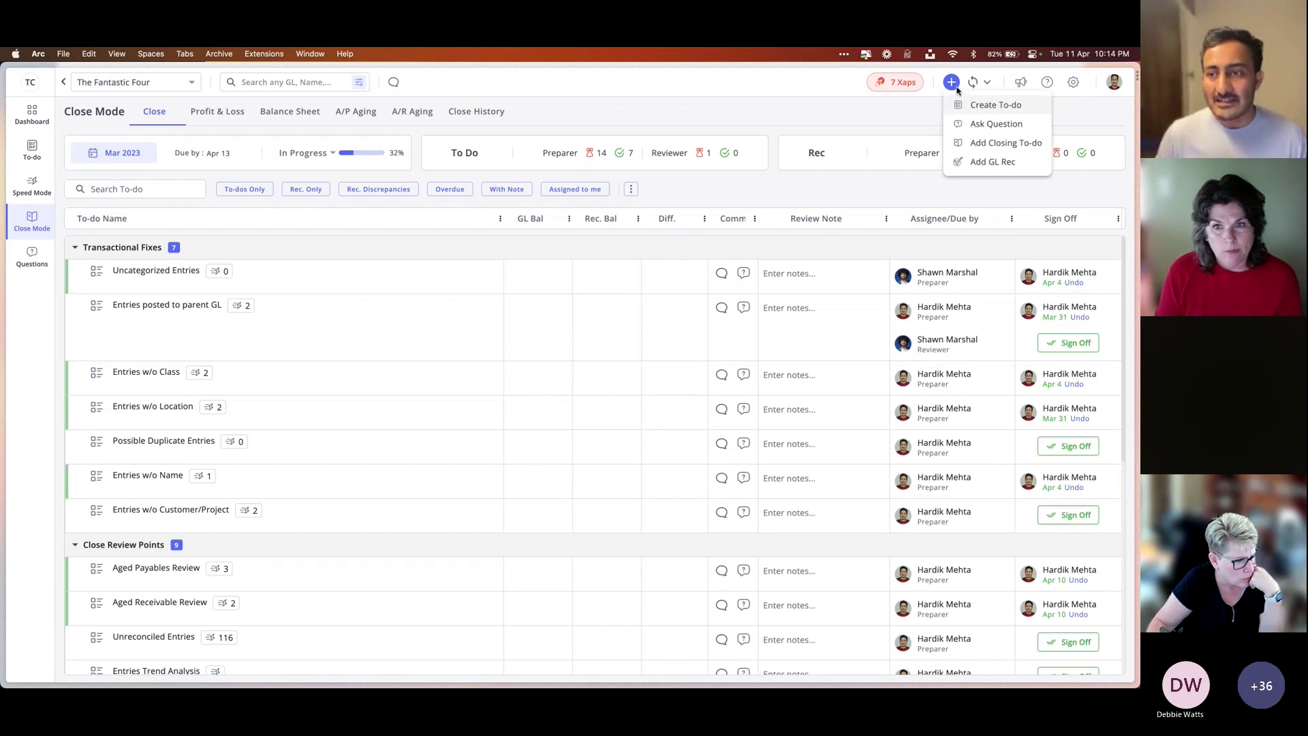
pyautogui.click(1000, 145)
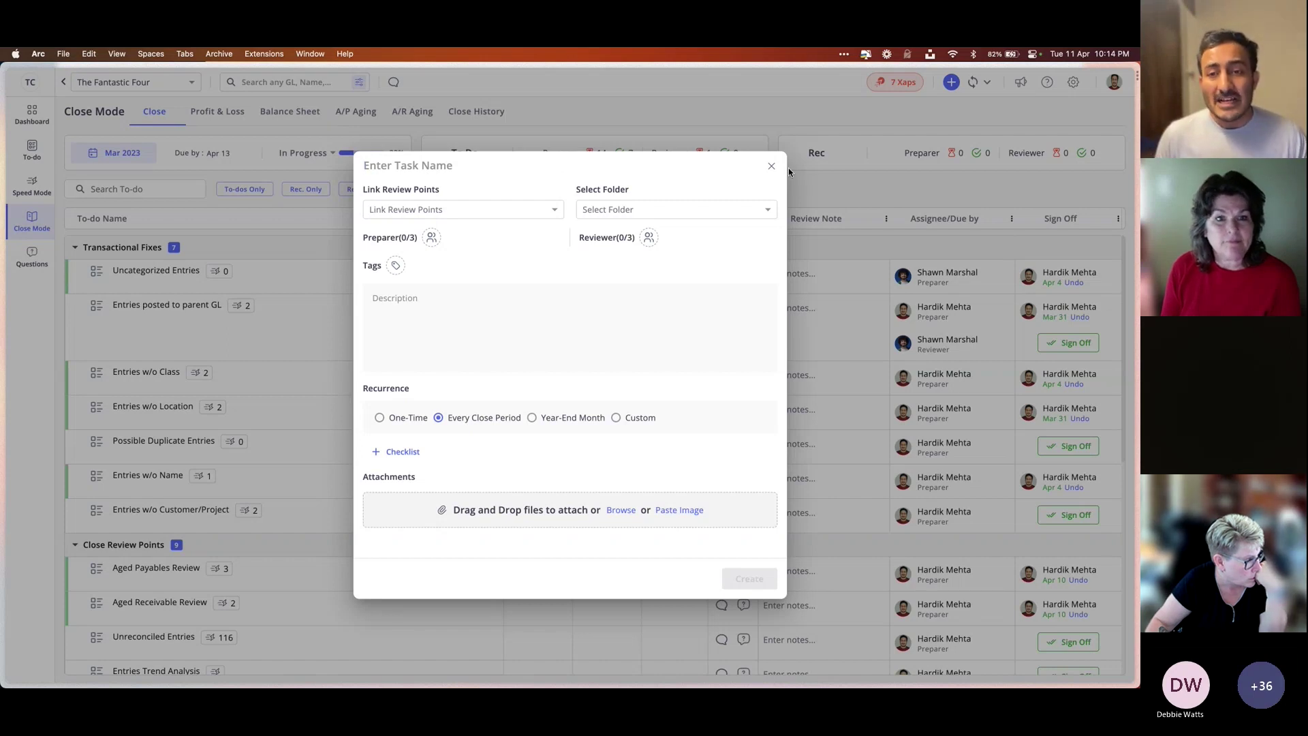
pyautogui.click(771, 166)
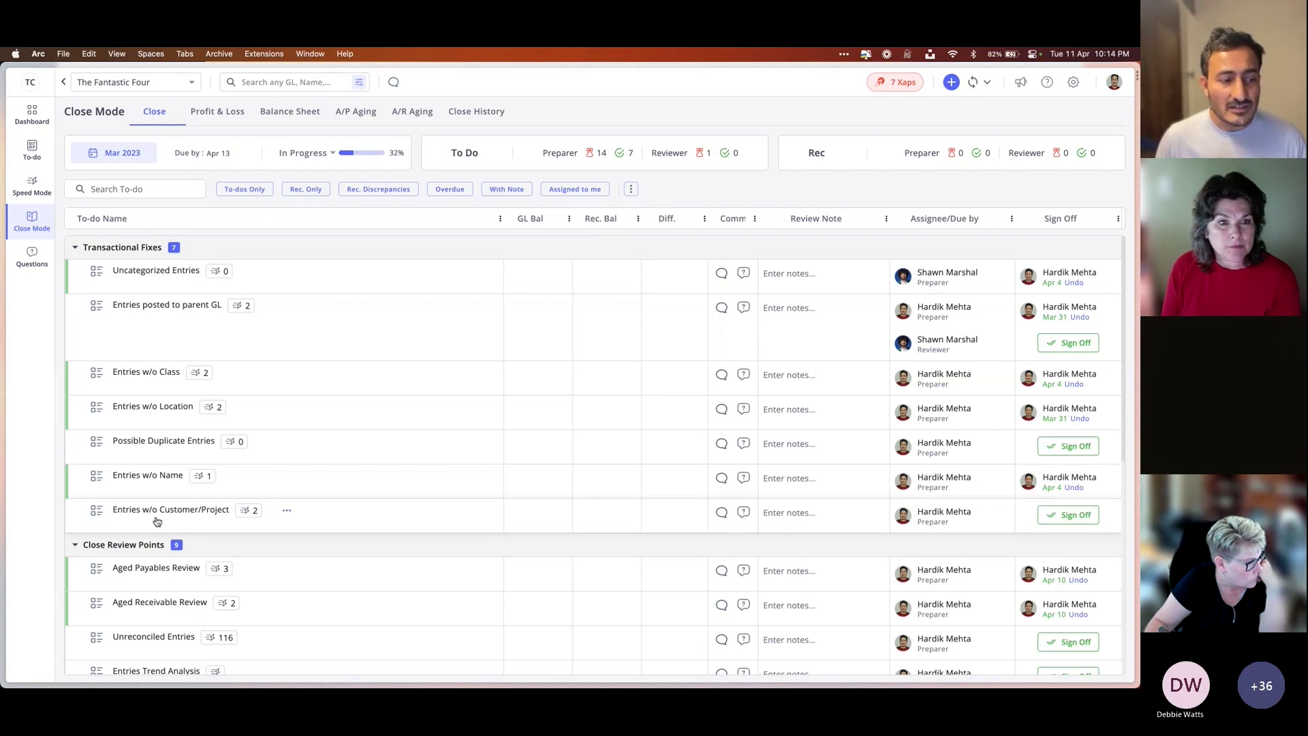
pyautogui.scroll(-5, 143, 541)
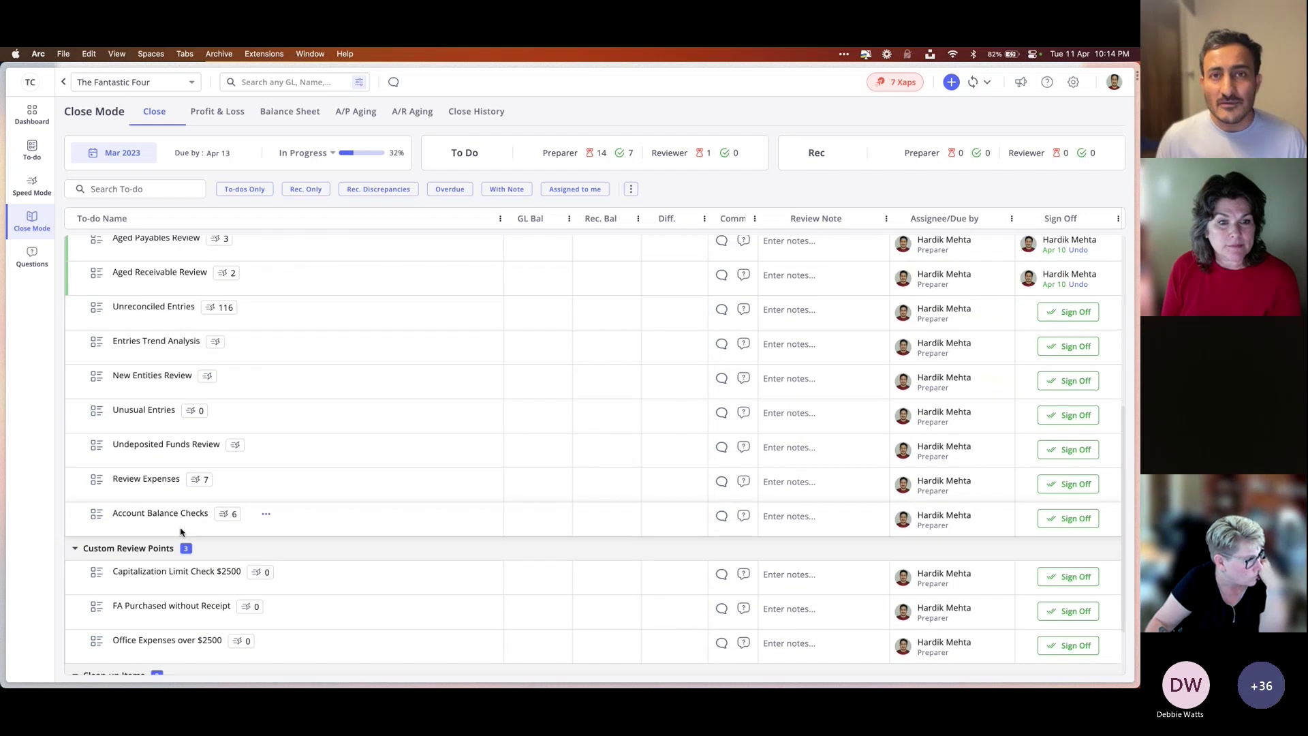
pyautogui.scroll(5, 180, 534)
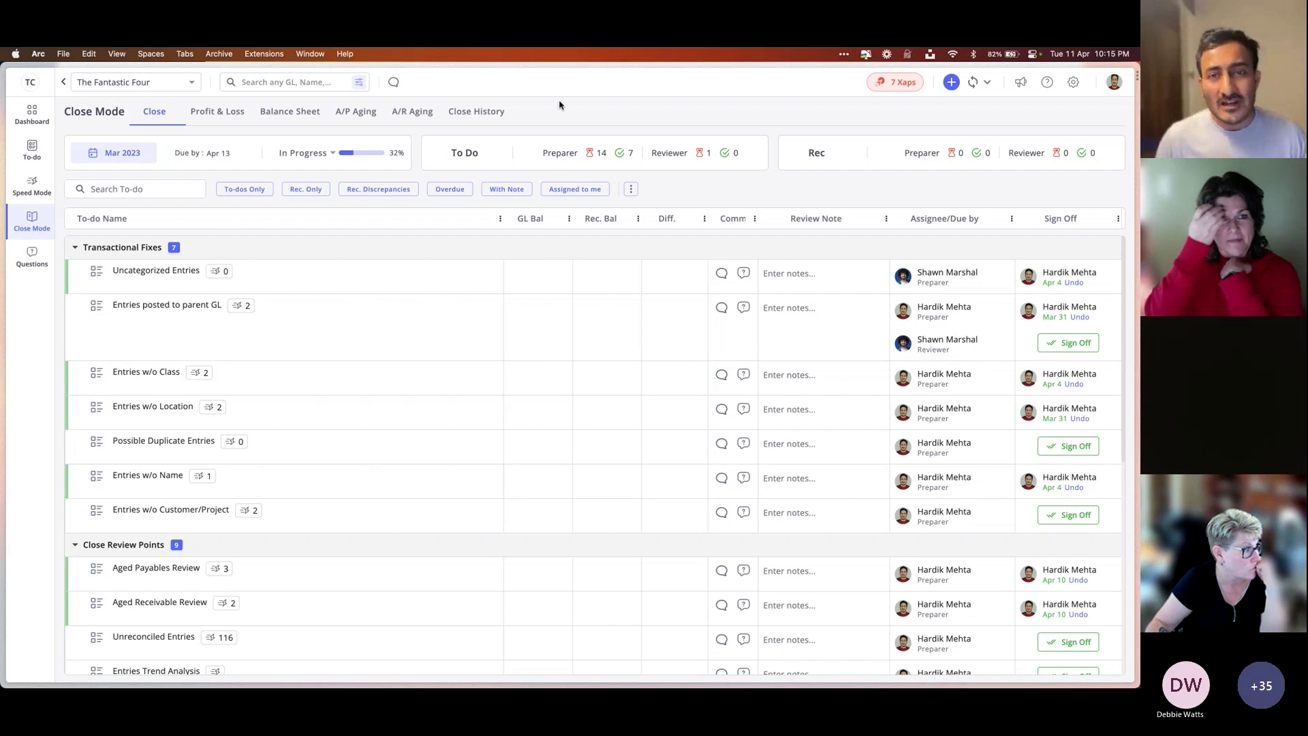
# Switch to The Next Unicorn client, glance at Speed Mode, and look through its Mar 2023 Close Mode to-dos down to Transactional Fixes
pyautogui.click(178, 89)
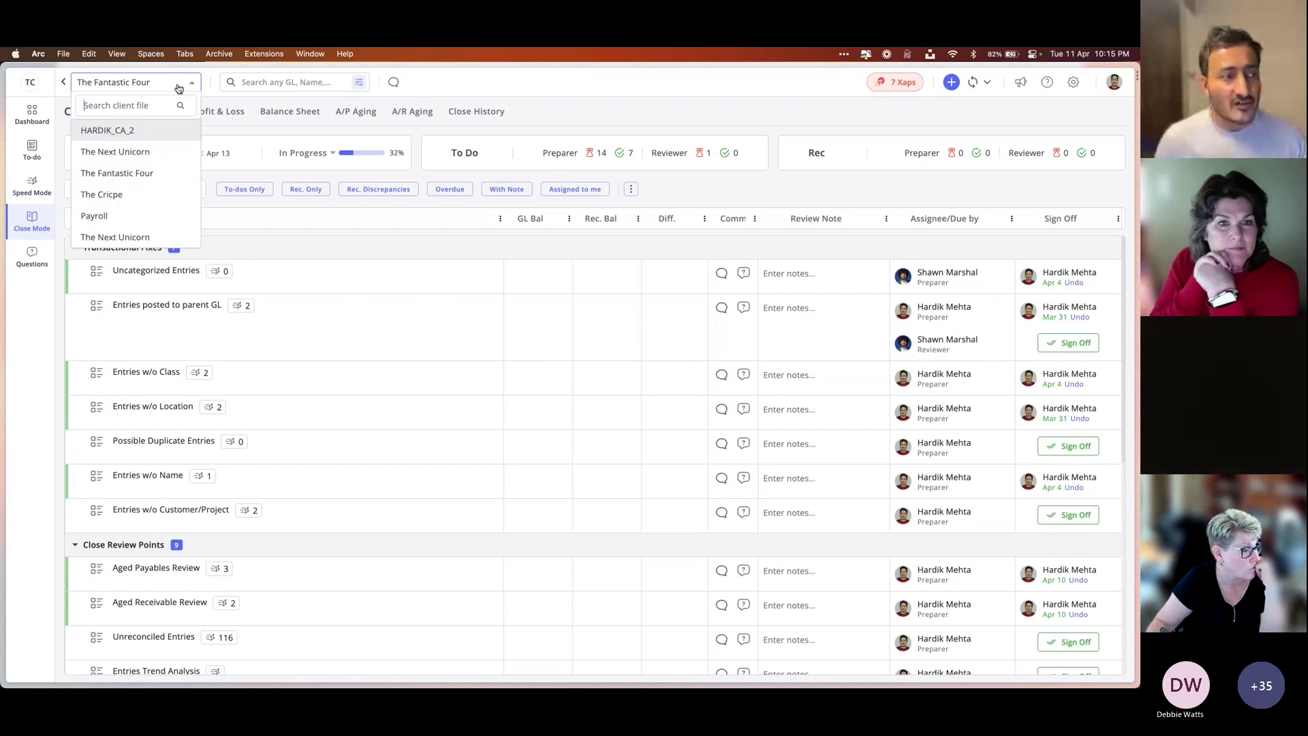
pyautogui.click(151, 154)
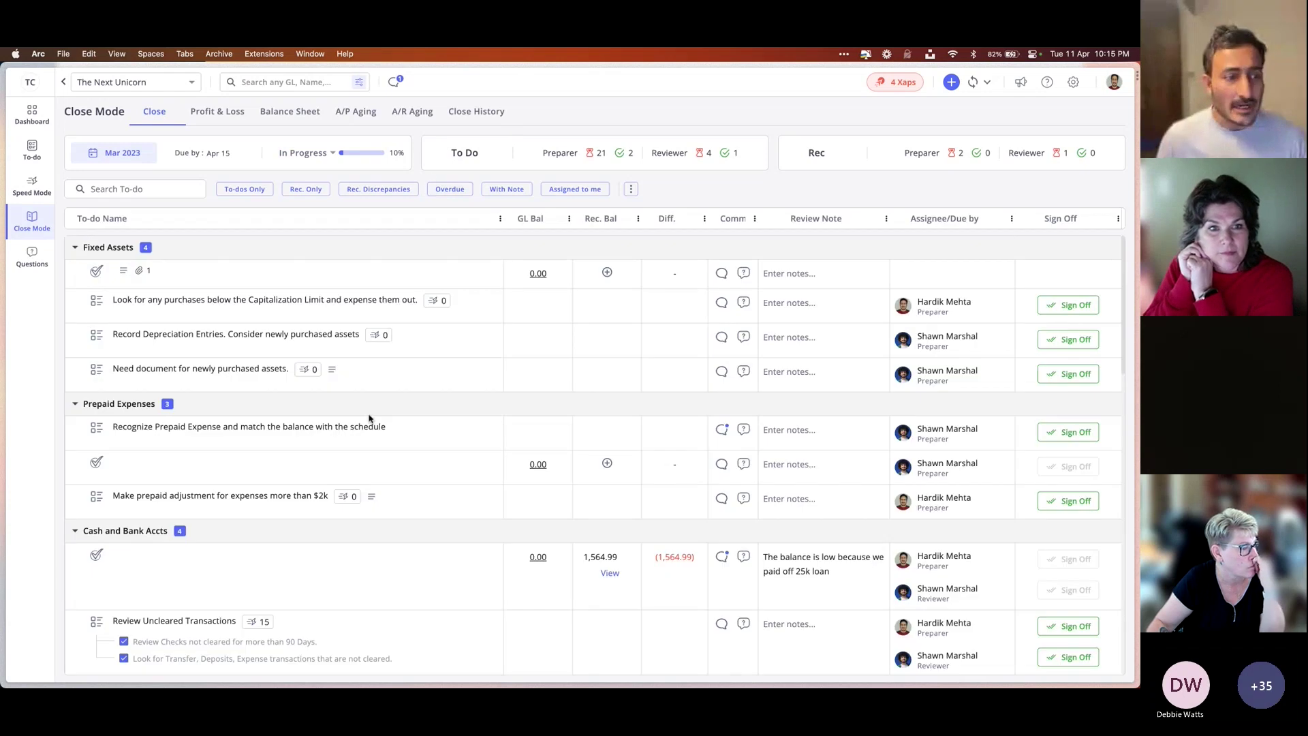
pyautogui.click(41, 193)
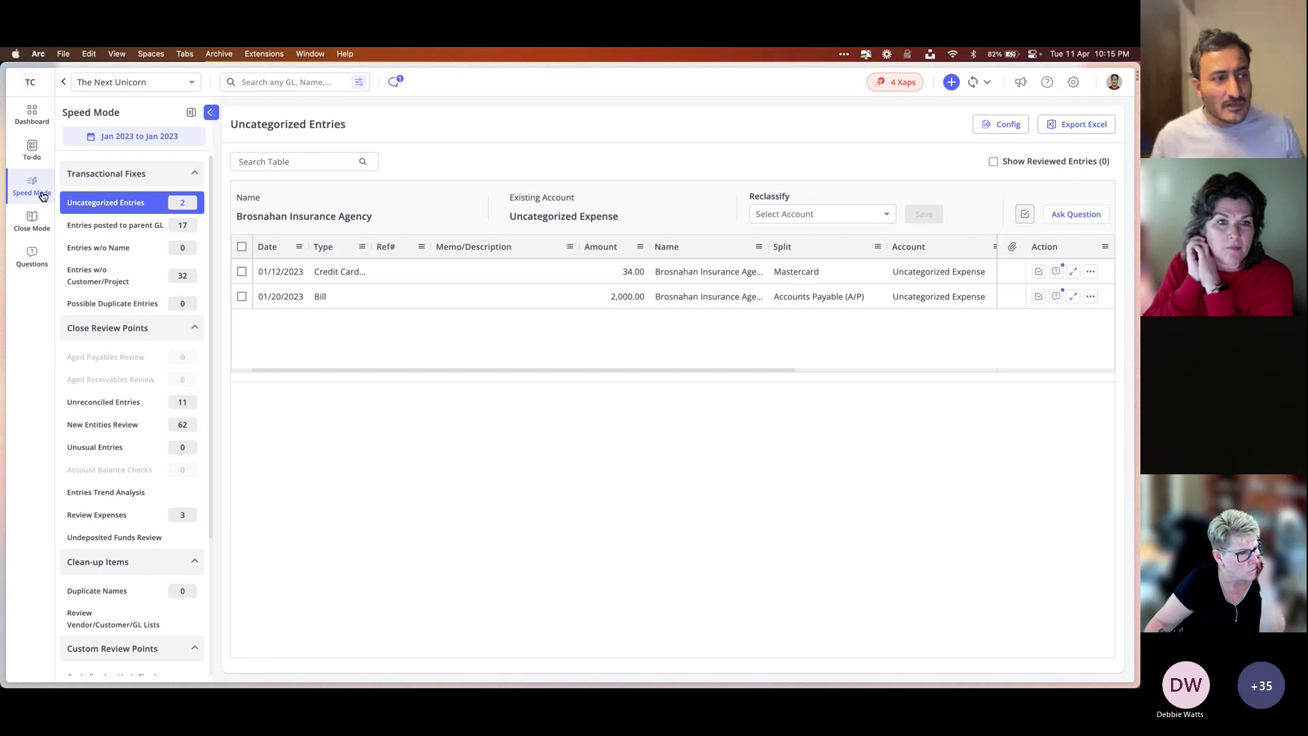
pyautogui.click(27, 228)
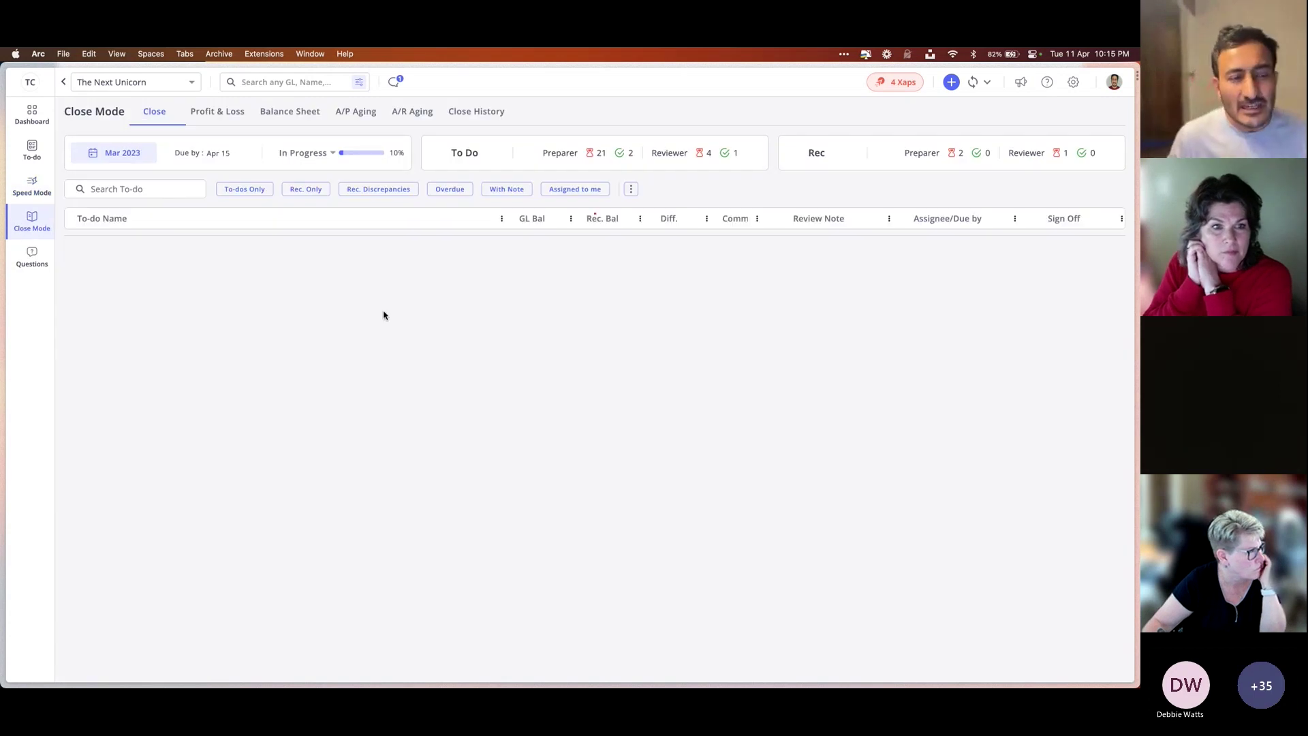
pyautogui.scroll(-2, 355, 425)
pyautogui.scroll(-4, 355, 426)
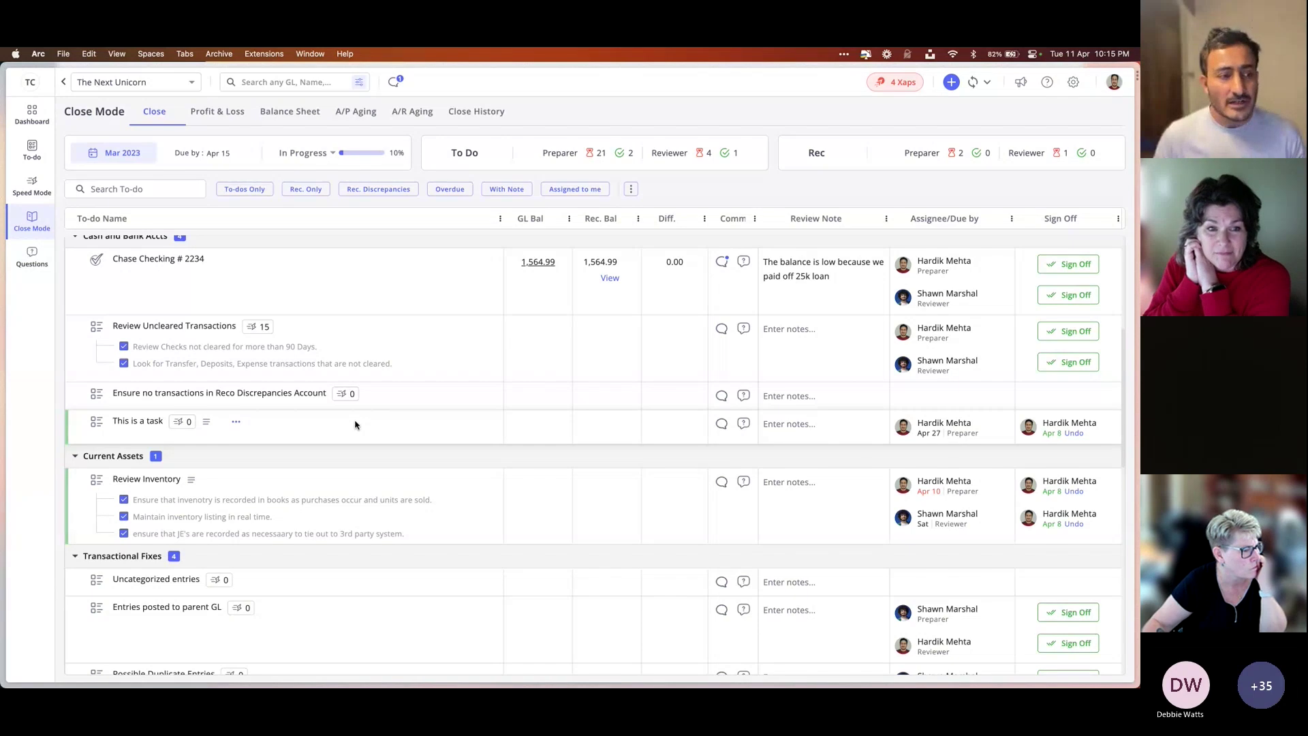
pyautogui.scroll(1, 304, 382)
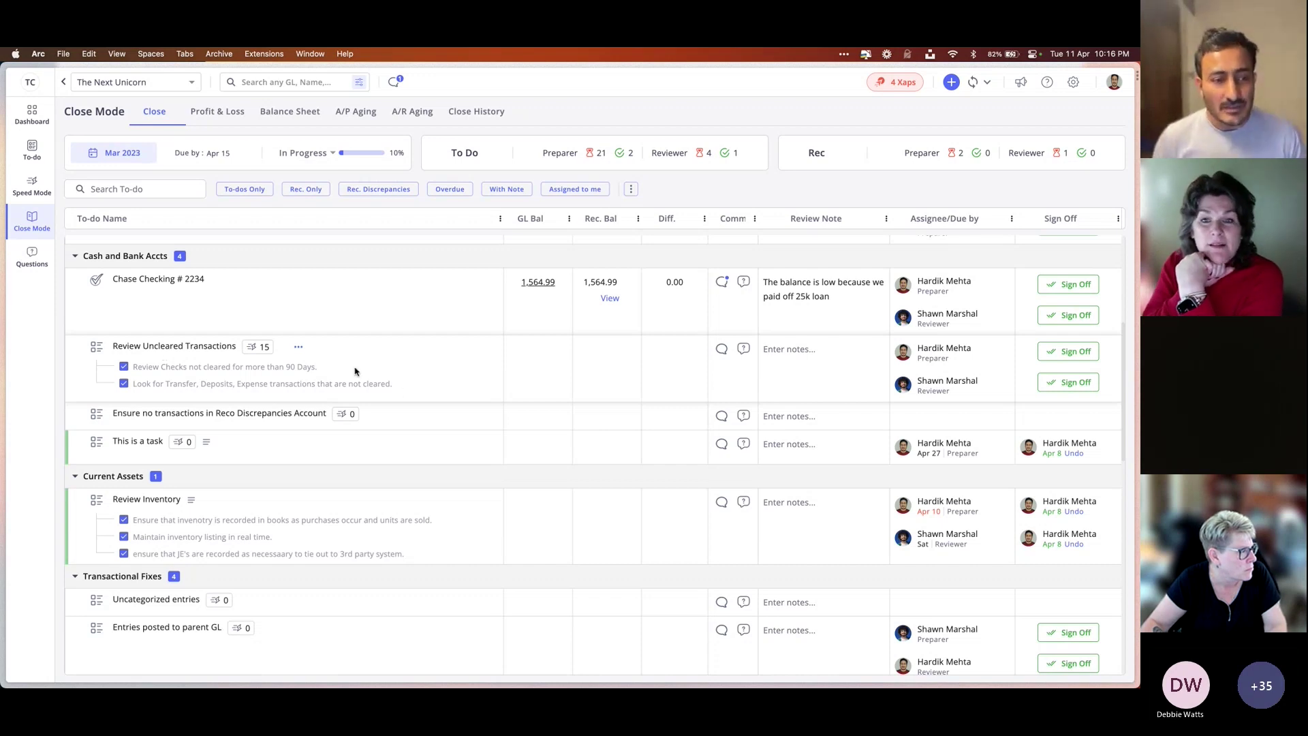
# Inspect the linked review point and settings of the Review Uncleared Transactions to-do under Cash and Bank Accts, without editing it
pyautogui.click(300, 348)
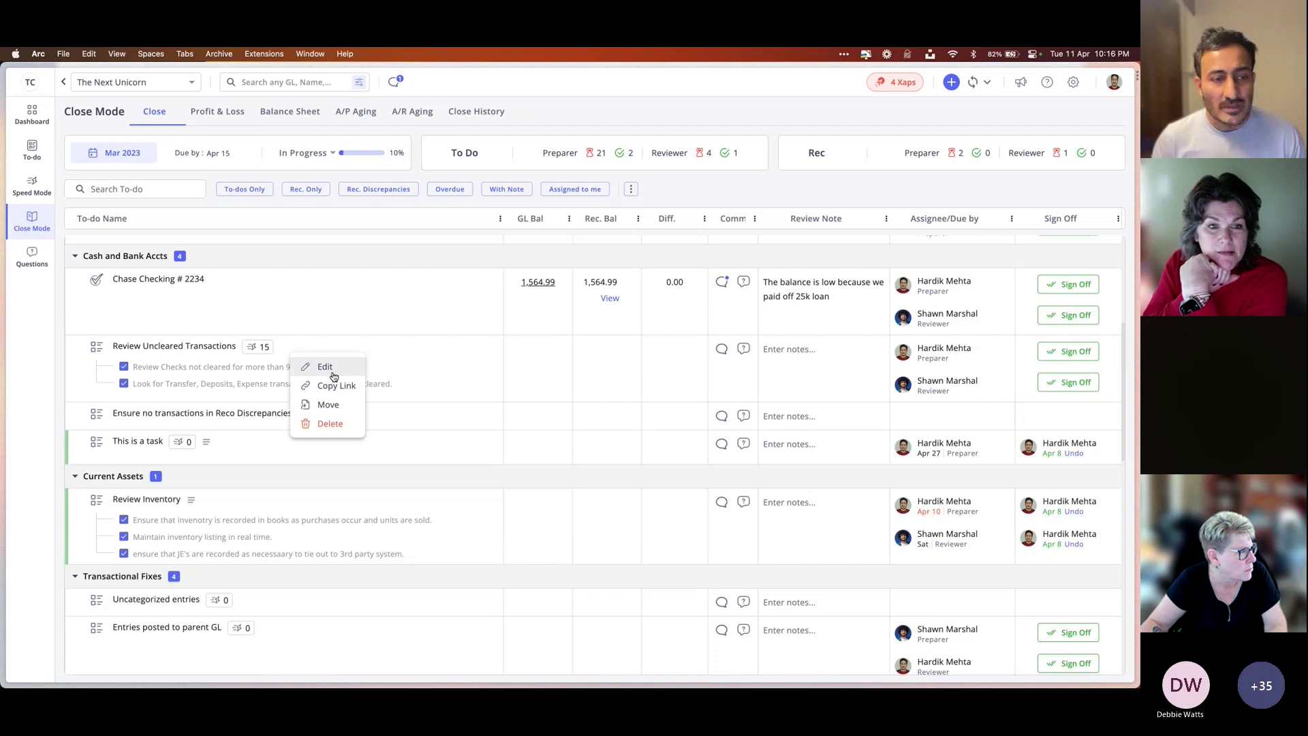
pyautogui.click(324, 367)
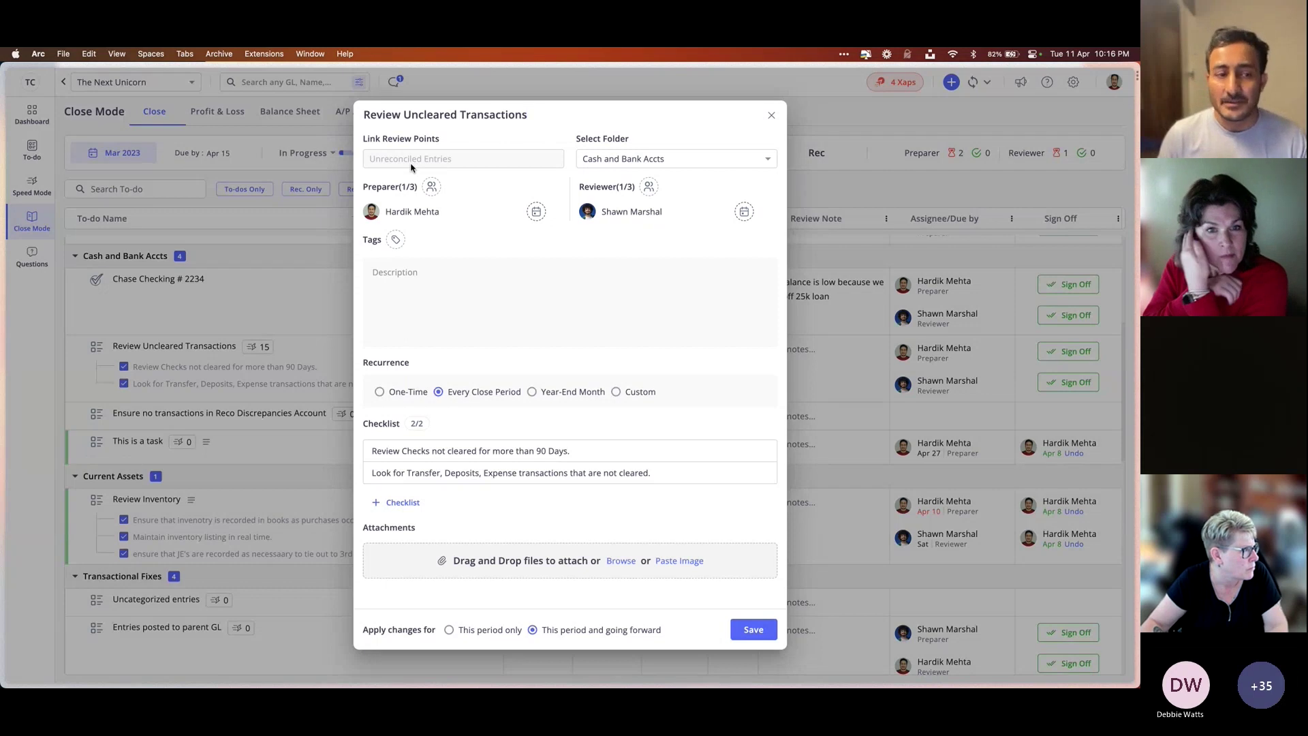
pyautogui.click(771, 115)
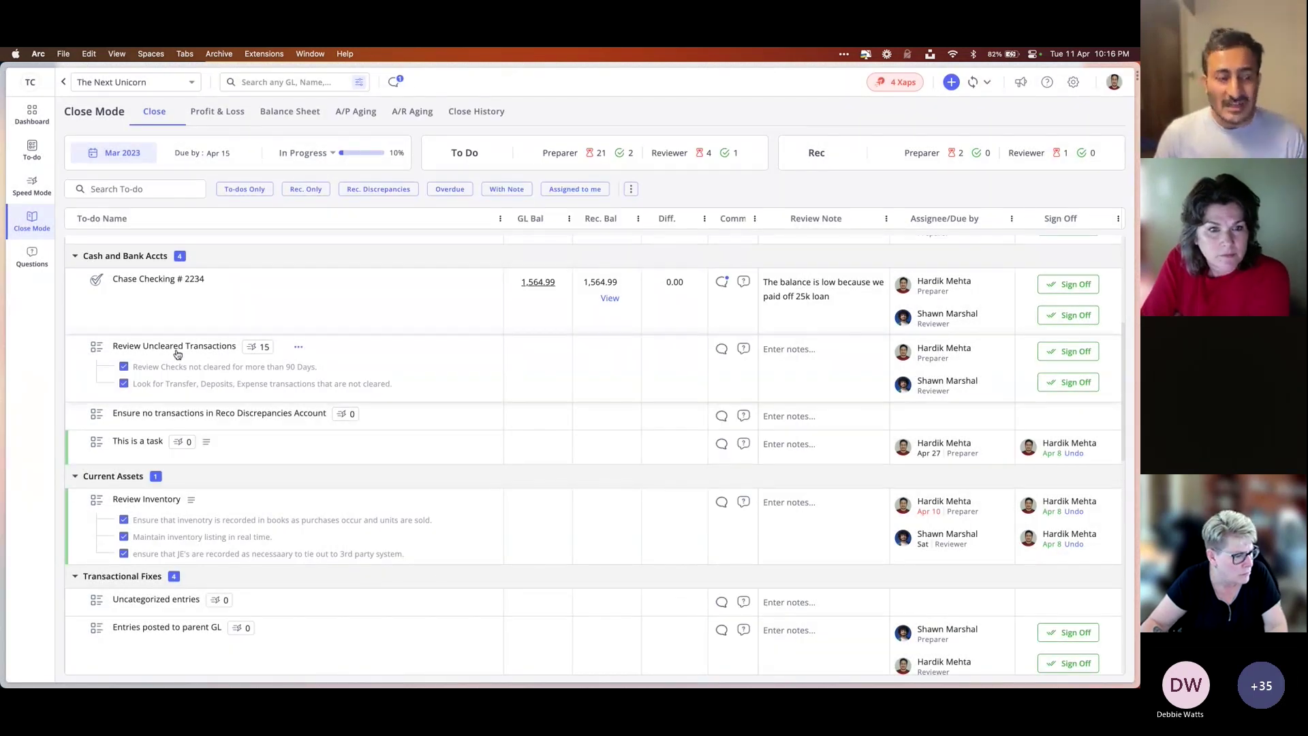
# Review the unreconciled entries linked to the Review Uncleared Transactions to-do, and close the list
pyautogui.click(263, 350)
pyautogui.scroll(-4, 410, 480)
pyautogui.scroll(3, 410, 481)
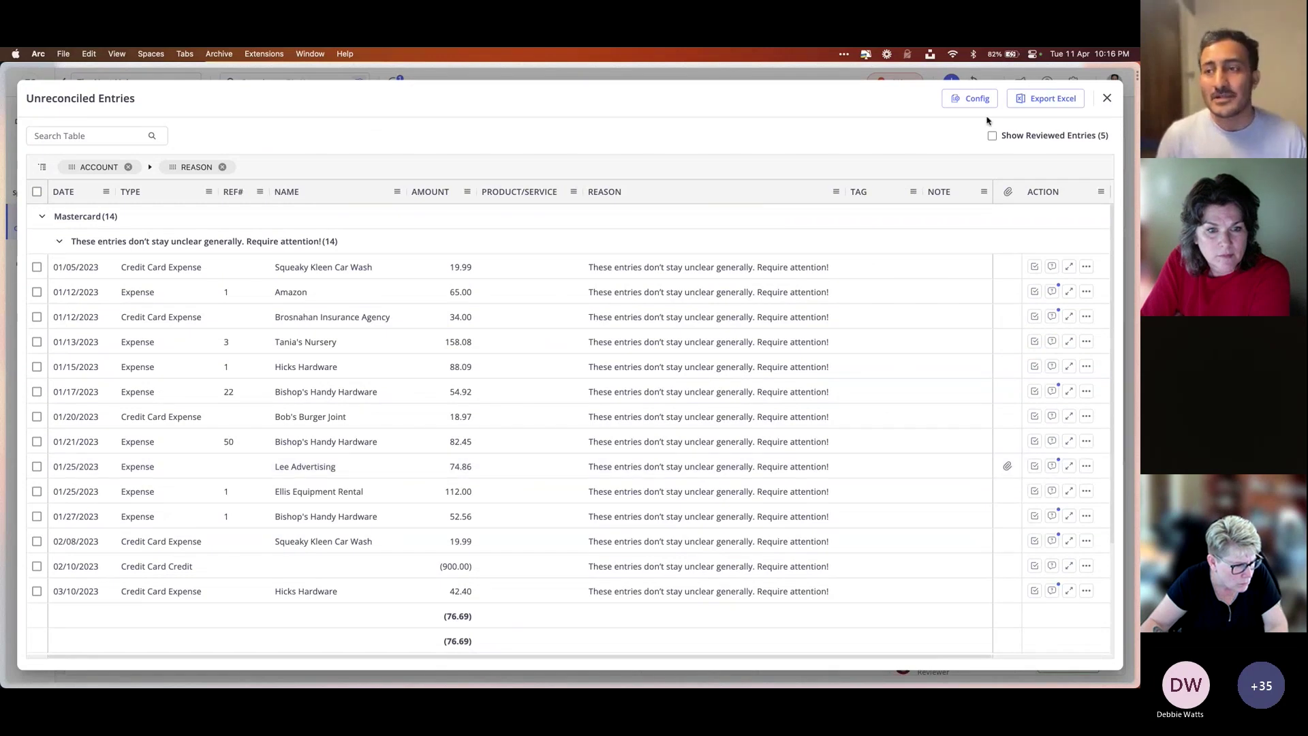
pyautogui.click(1108, 99)
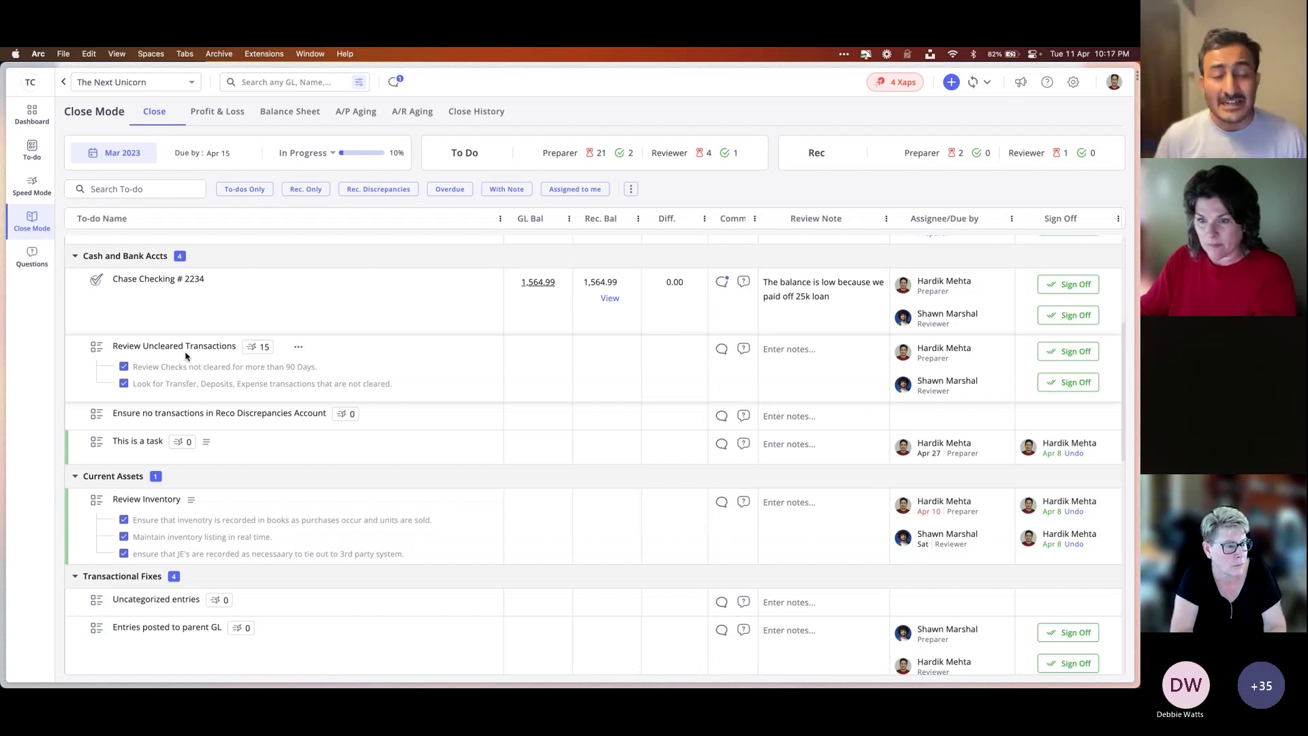
# Check the checklist items in the Review Uncleared Transactions to-do's edit form, and close it without changes
pyautogui.scroll(-2, 186, 355)
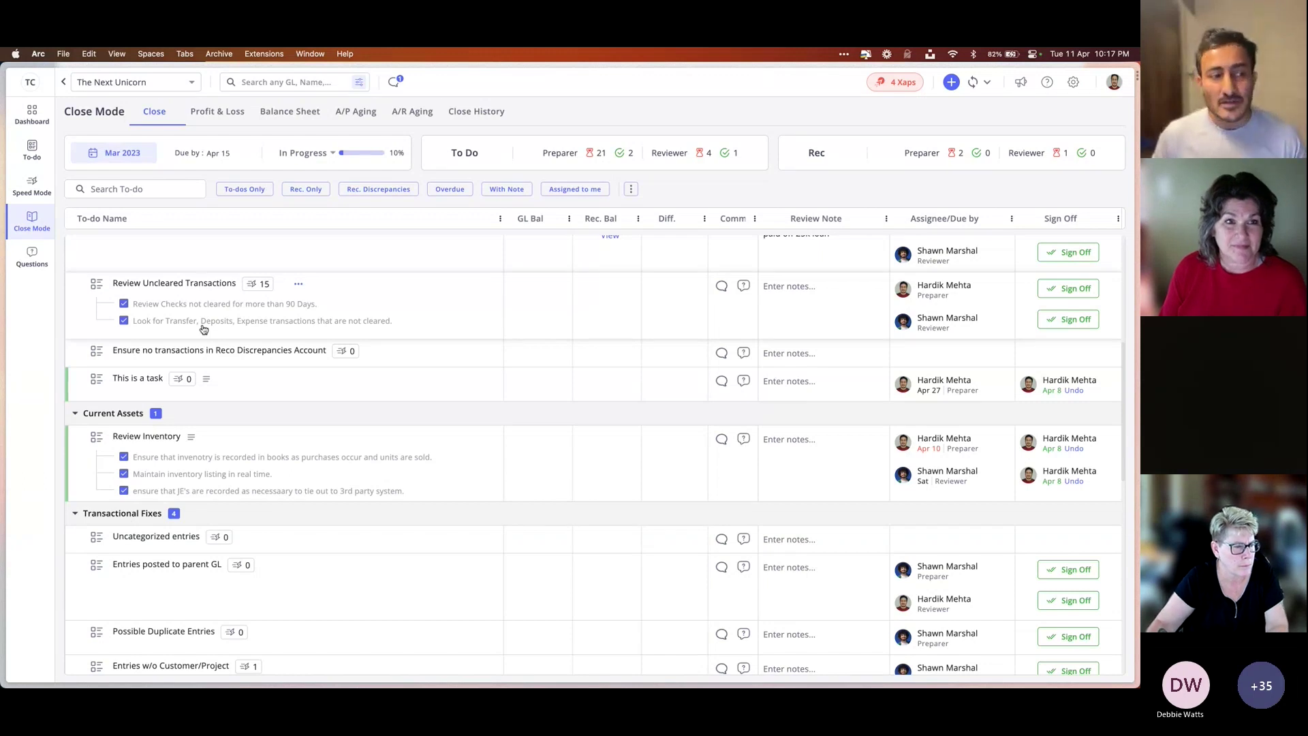
pyautogui.click(301, 288)
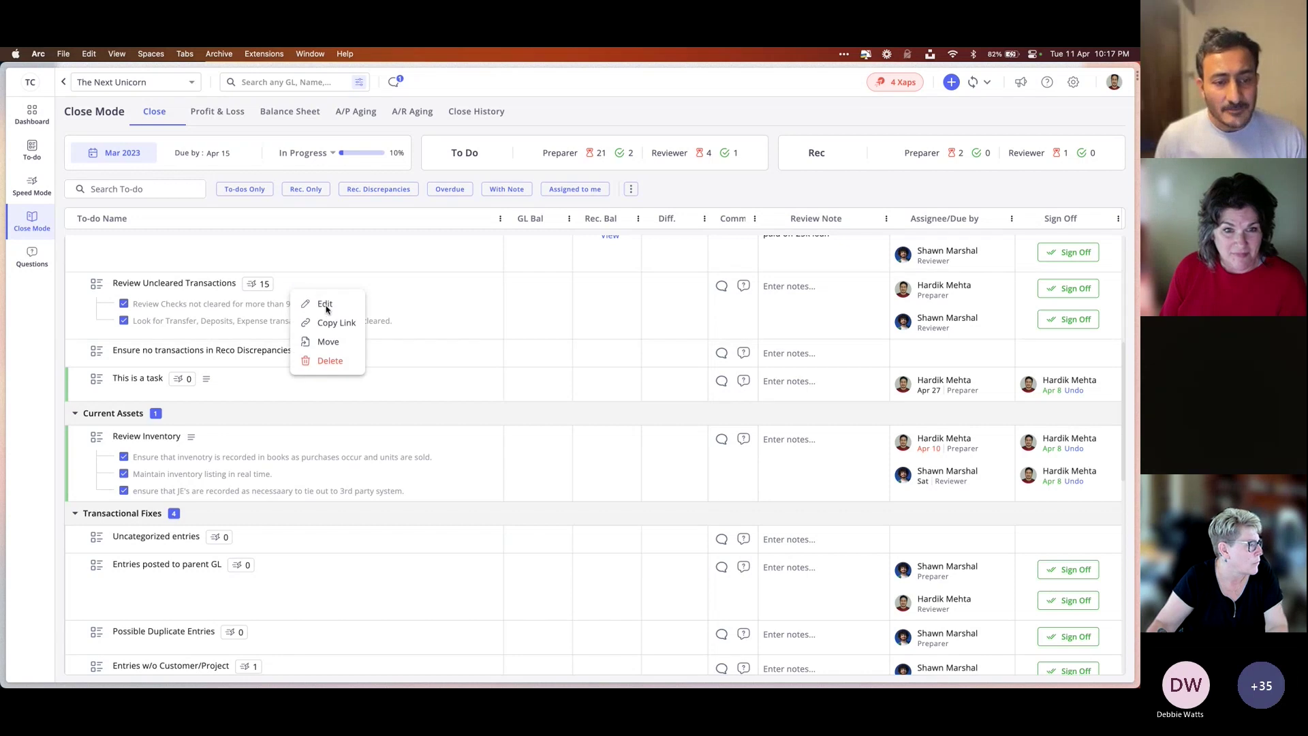
pyautogui.click(315, 301)
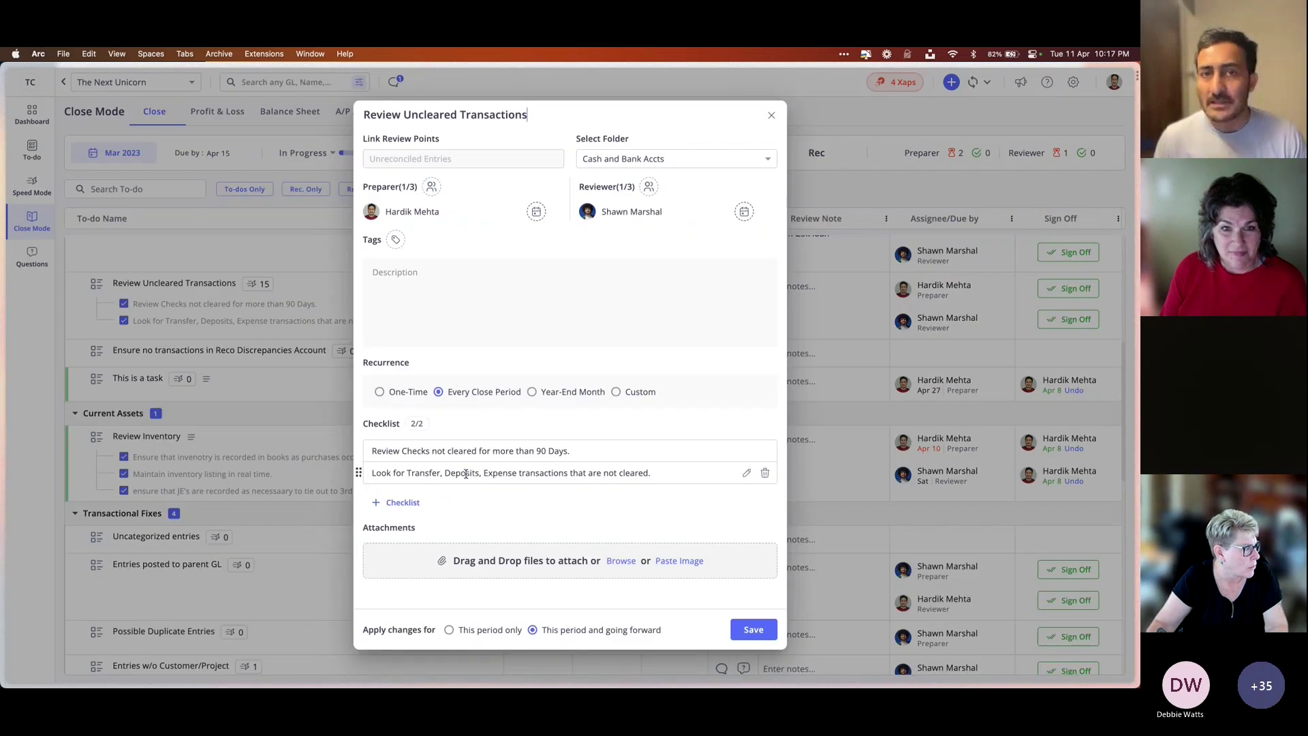
pyautogui.click(771, 119)
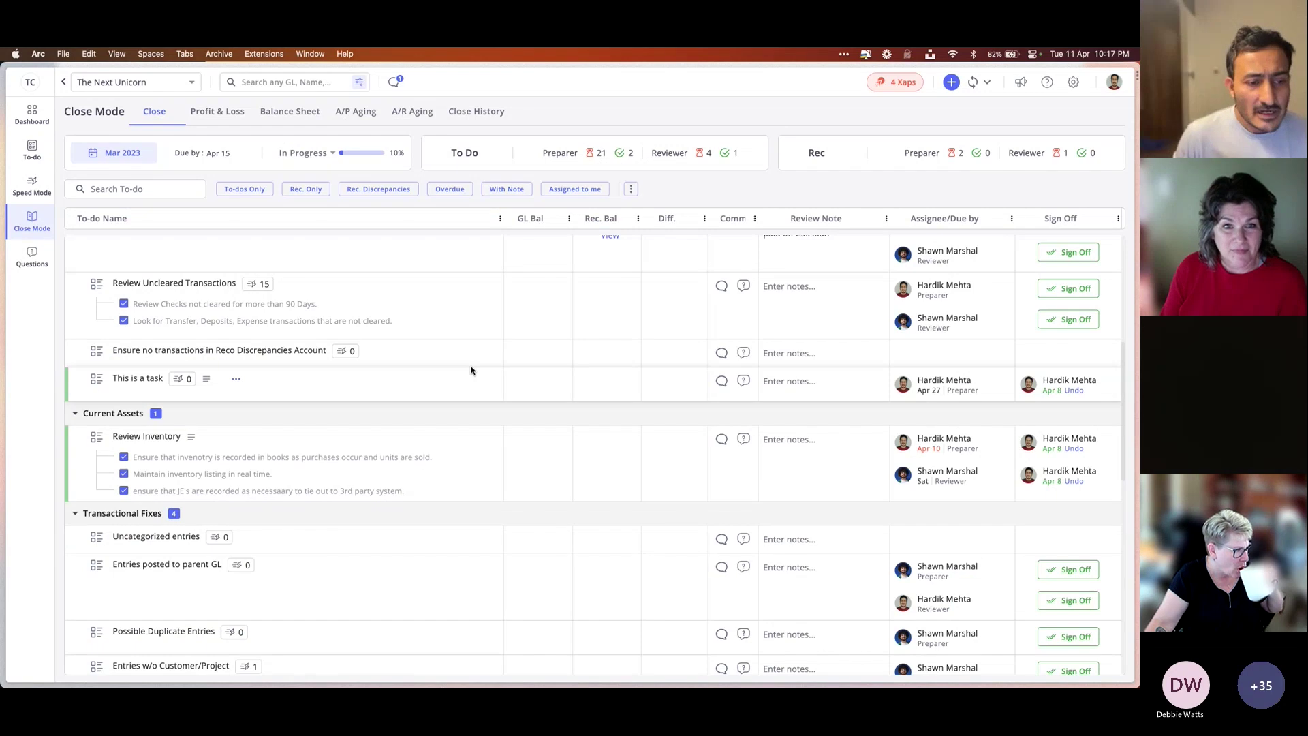
# Look through The Next Unicorn's closing to-dos from Fixed Assets and Prepaid Expenses down to Transactional Fixes
pyautogui.scroll(3, 471, 370)
pyautogui.scroll(-1, 471, 369)
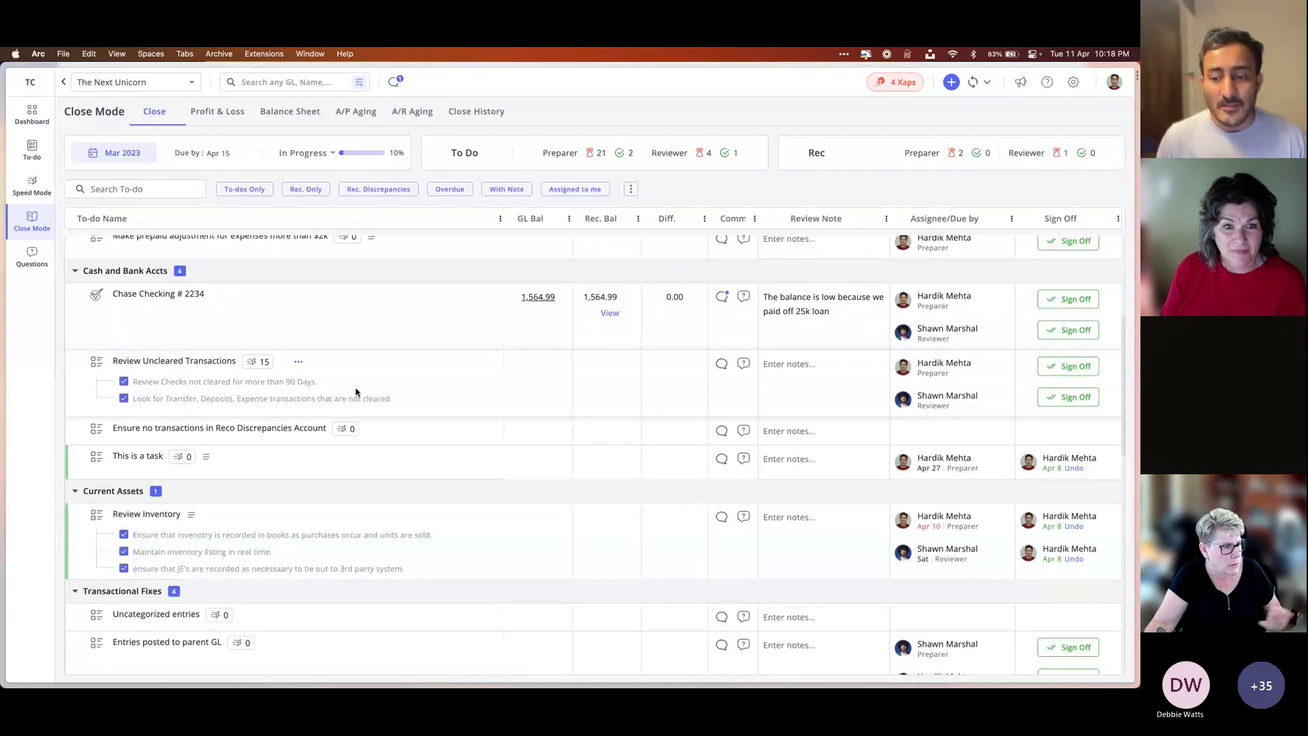
pyautogui.scroll(1, 400, 400)
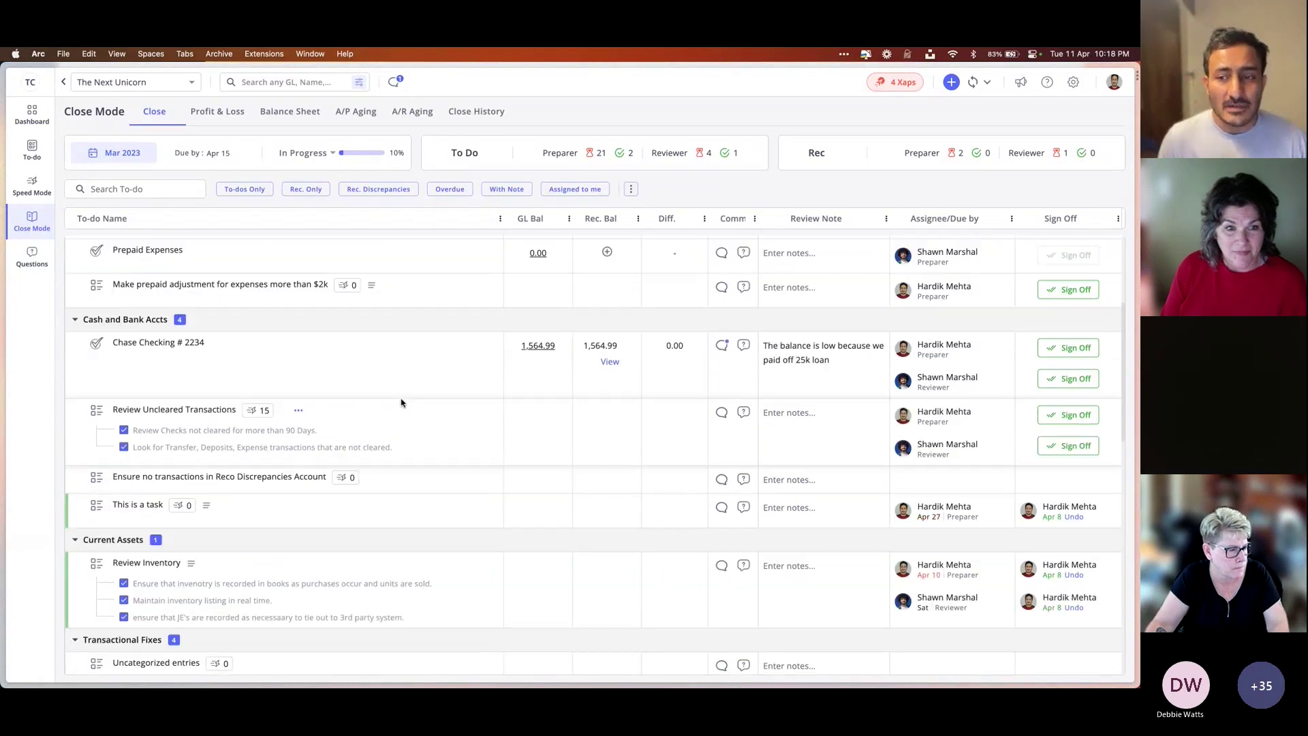
pyautogui.scroll(4, 401, 403)
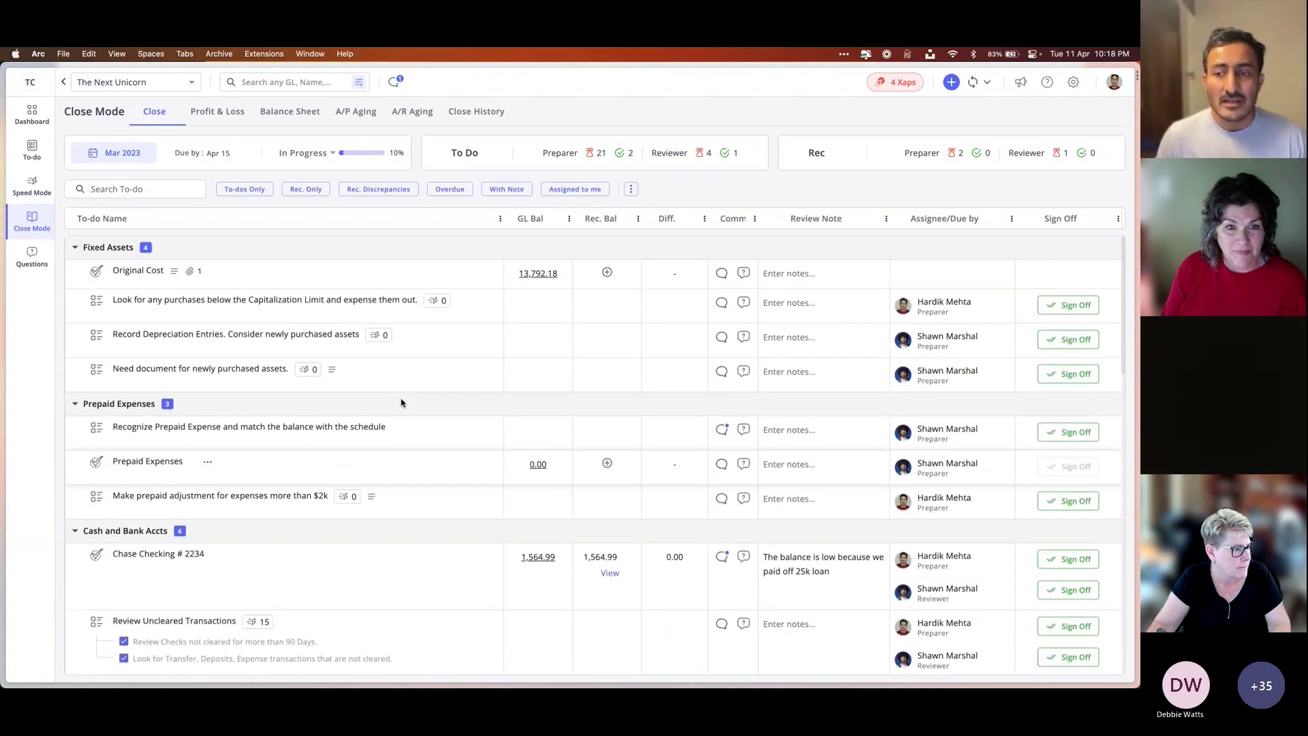
pyautogui.scroll(-7, 400, 402)
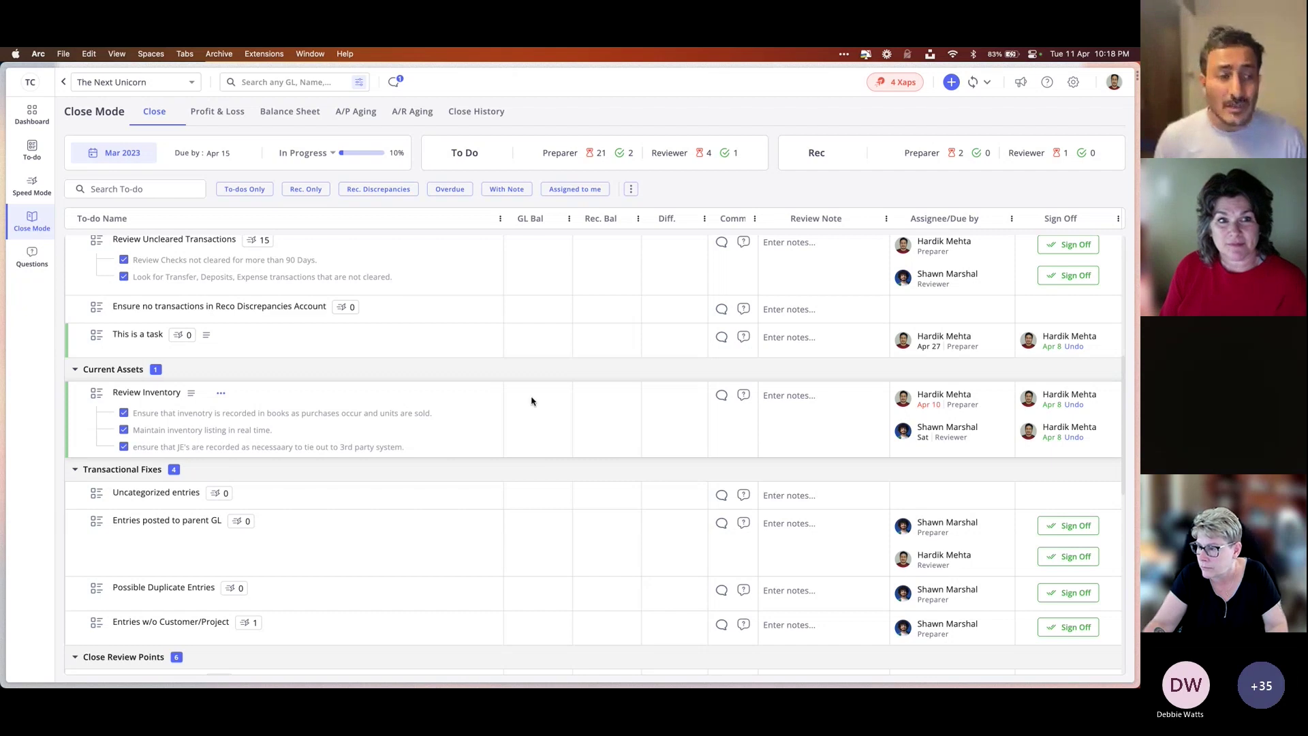
pyautogui.scroll(2, 476, 388)
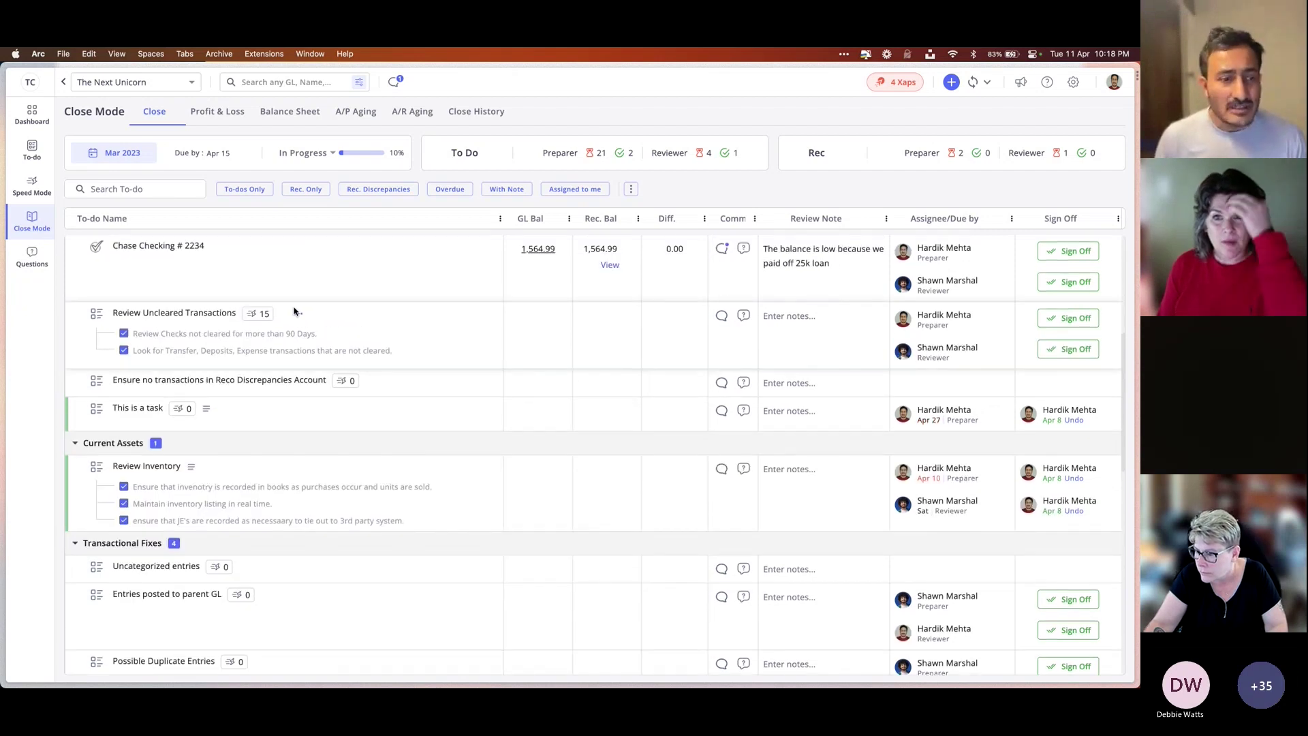
# View the description and recurrence fields of the Review Uncleared Transactions to-do, and look at the Review Inventory to-do under Current Assets
pyautogui.click(298, 316)
pyautogui.click(320, 333)
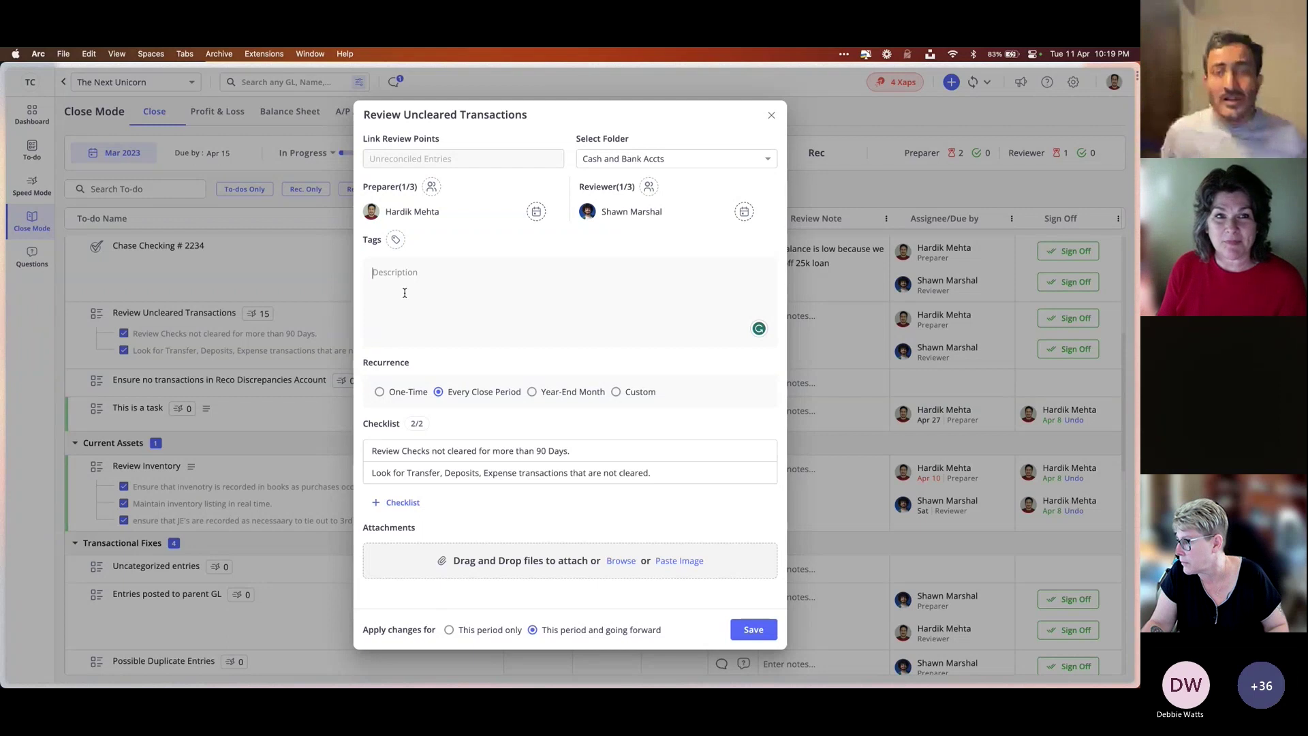
pyautogui.click(772, 115)
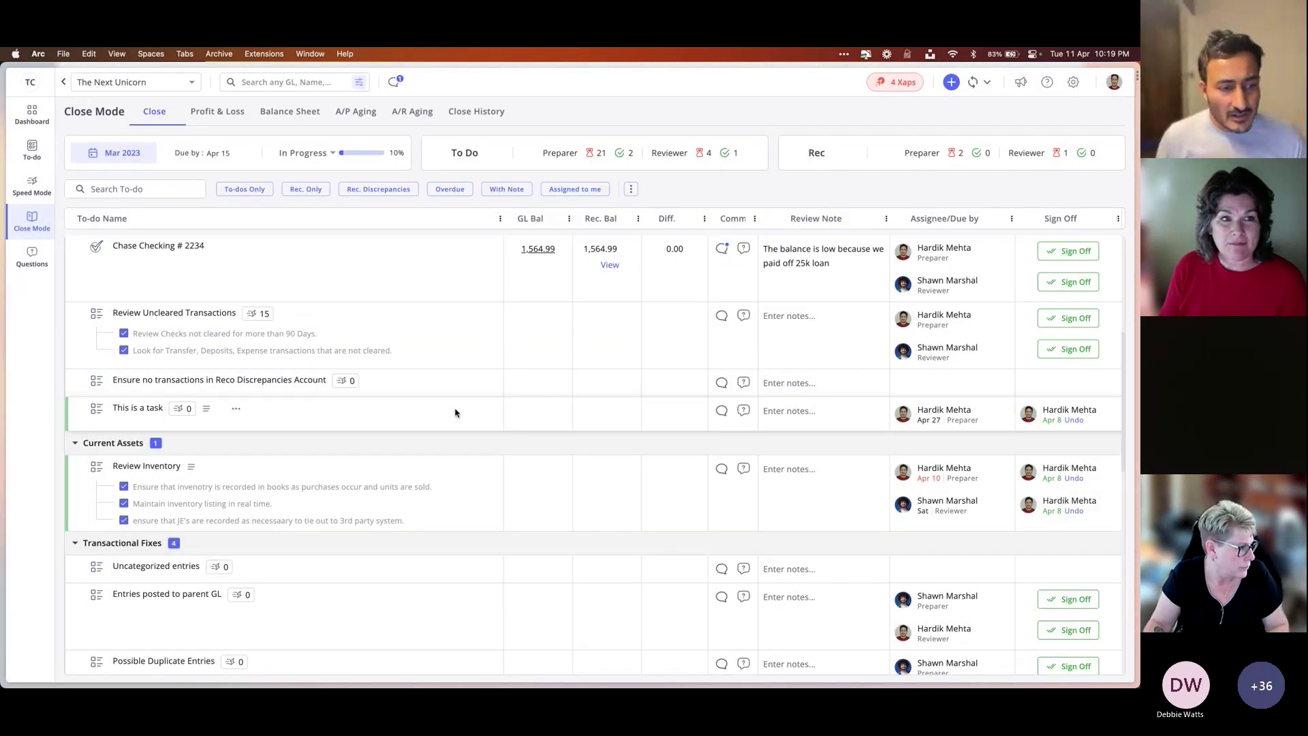
pyautogui.scroll(-3, 422, 408)
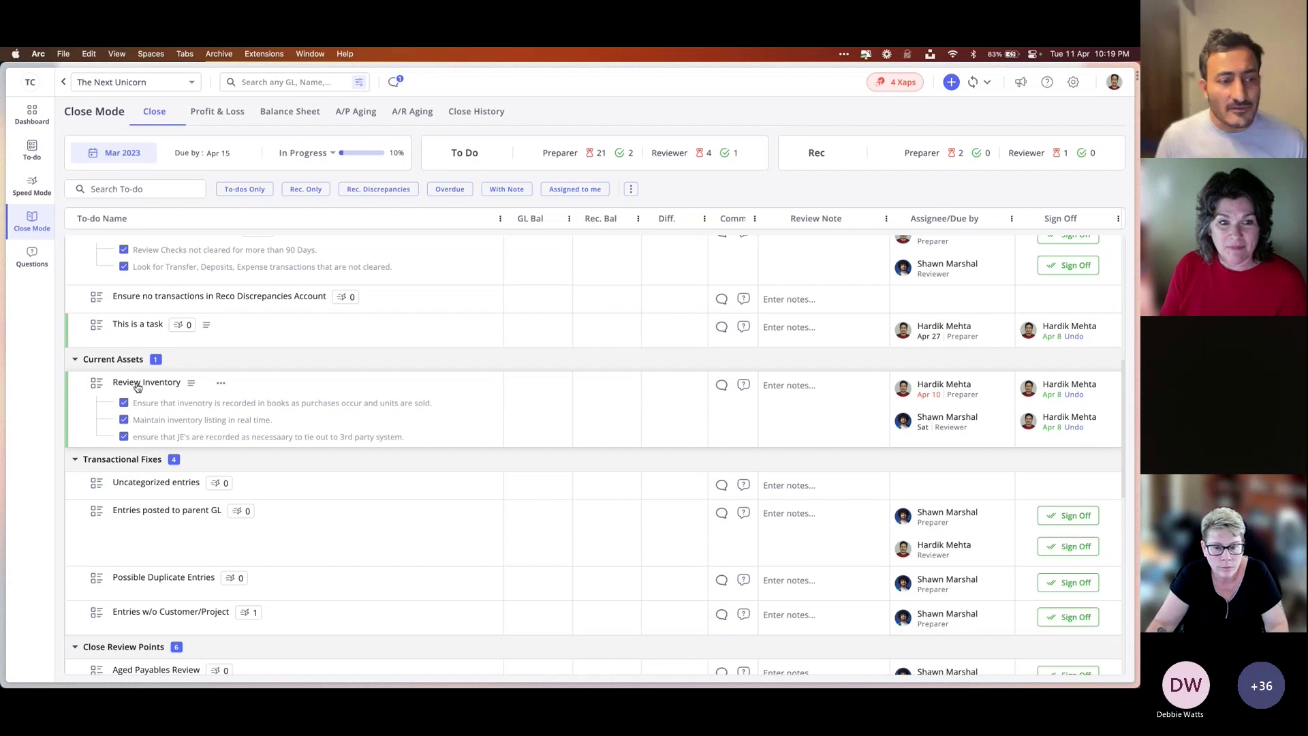
pyautogui.moveTo(192, 385)
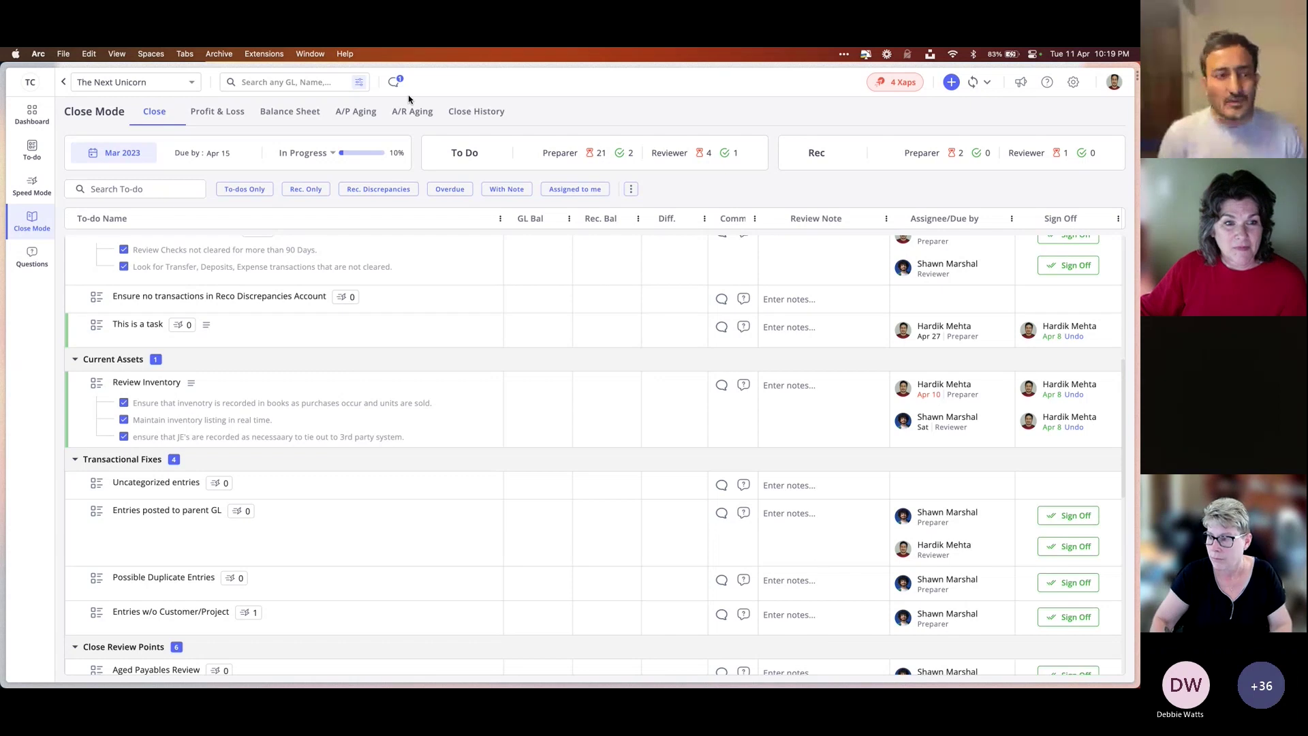
# Switch to The Fantastic Four client to look through its closing to-dos, and return to The Next Unicorn
pyautogui.click(124, 83)
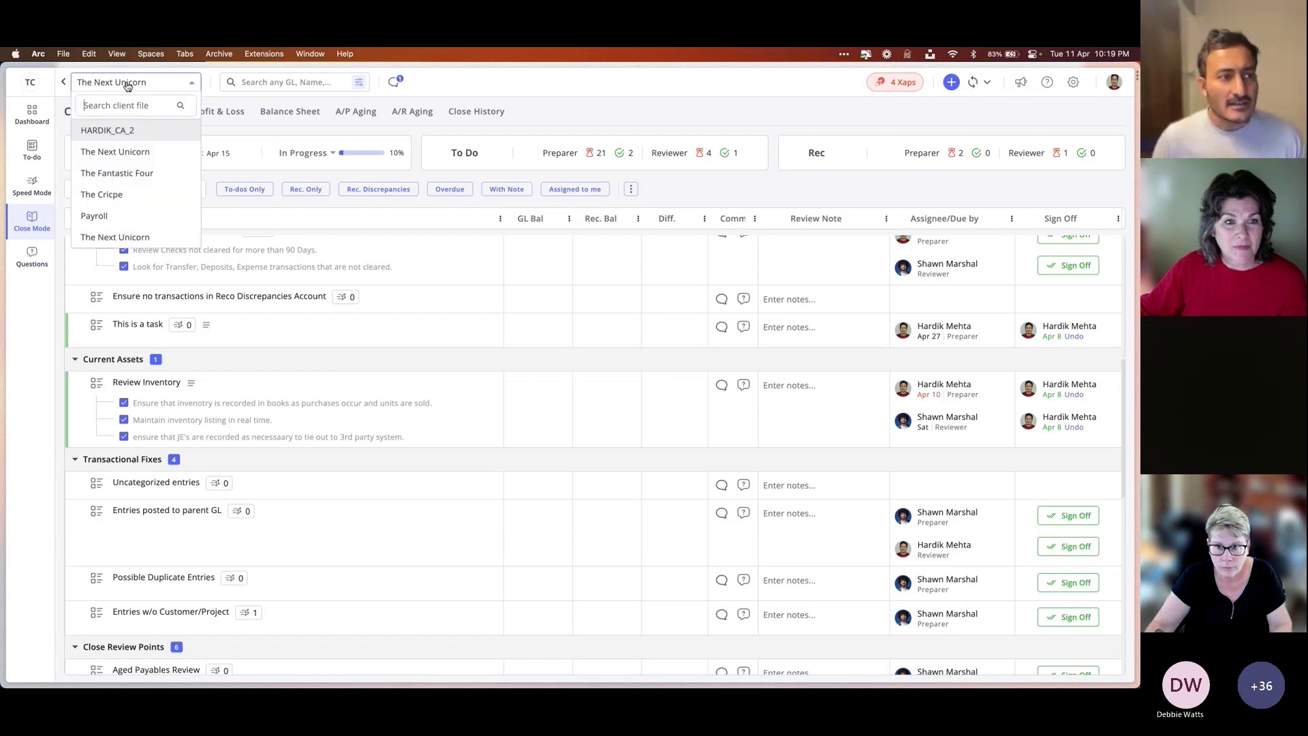
pyautogui.click(141, 175)
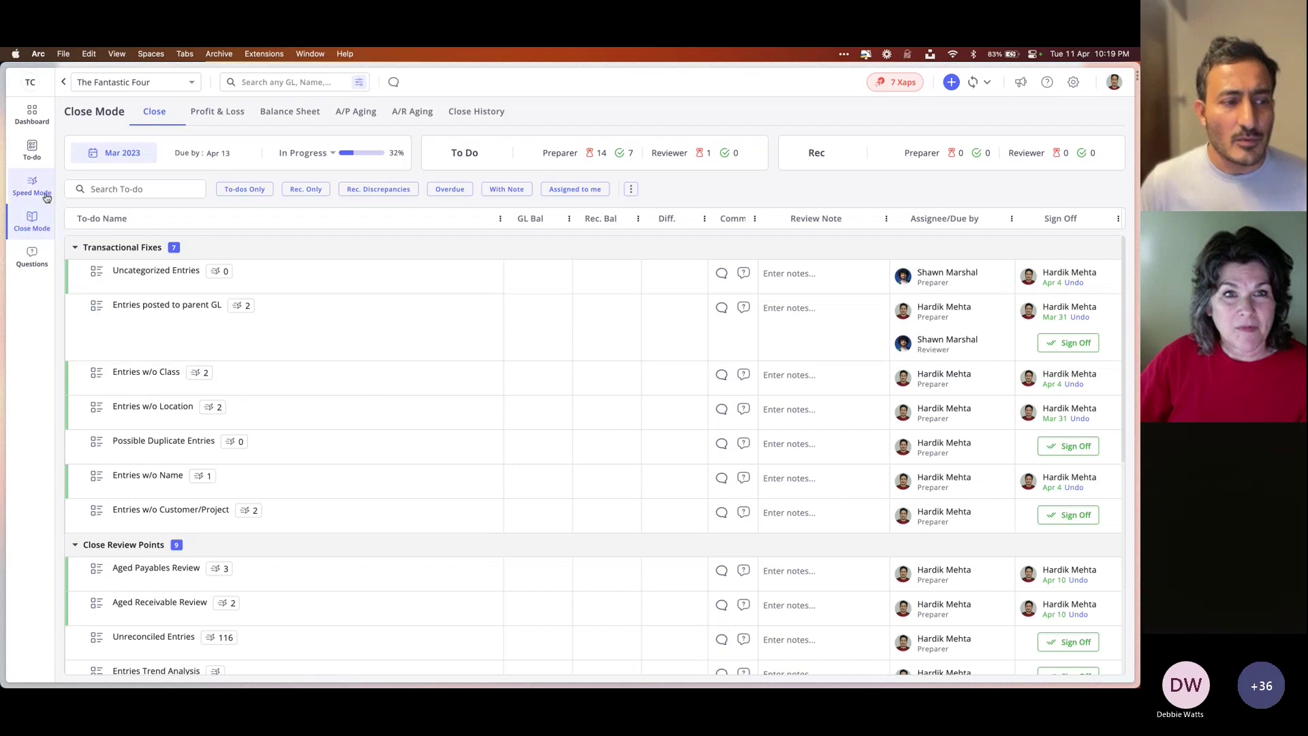
pyautogui.scroll(-5, 301, 470)
pyautogui.scroll(-5, 301, 471)
pyautogui.scroll(6, 301, 471)
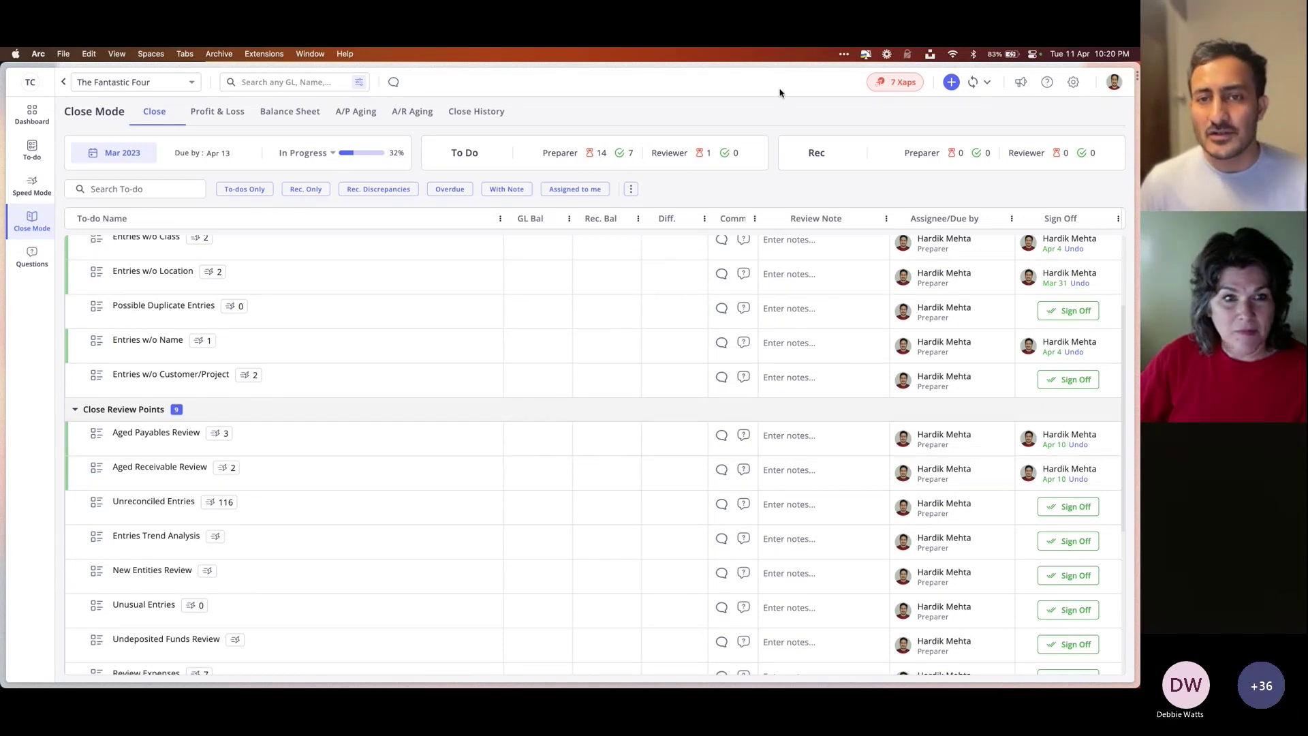
pyautogui.scroll(4, 688, 261)
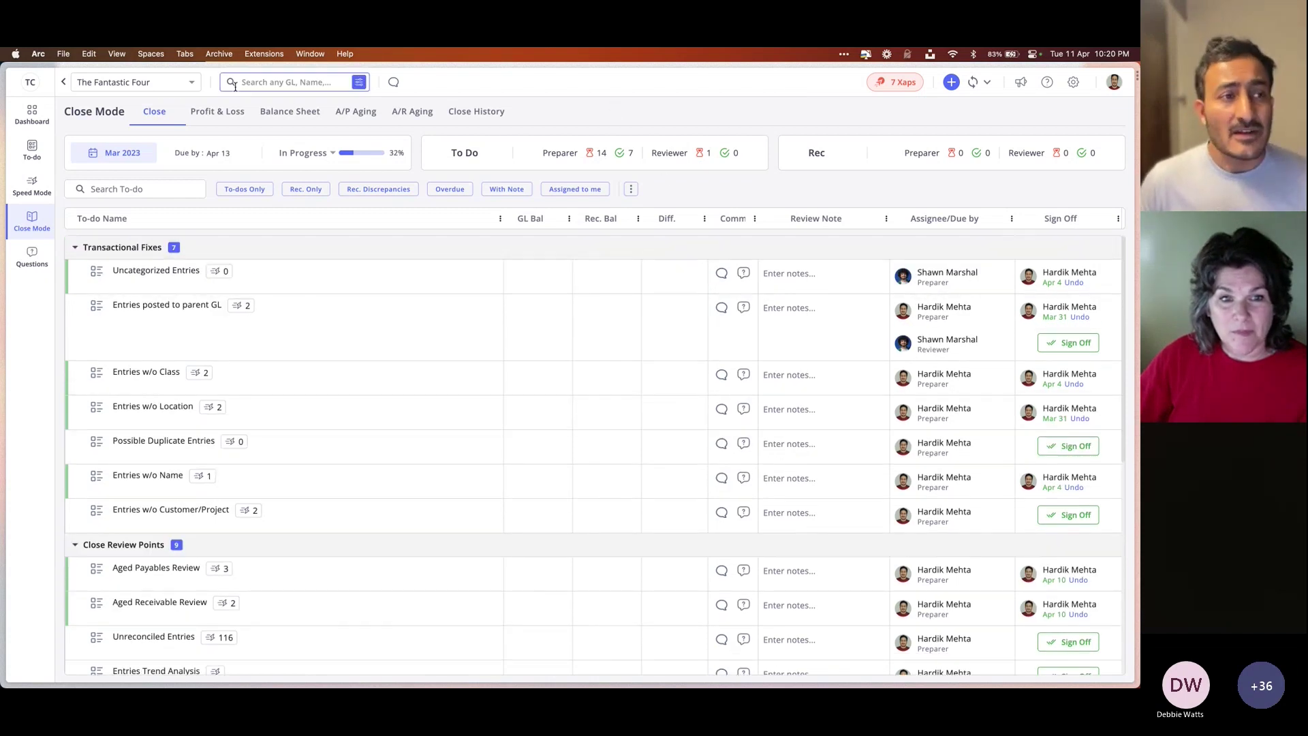
pyautogui.click(191, 82)
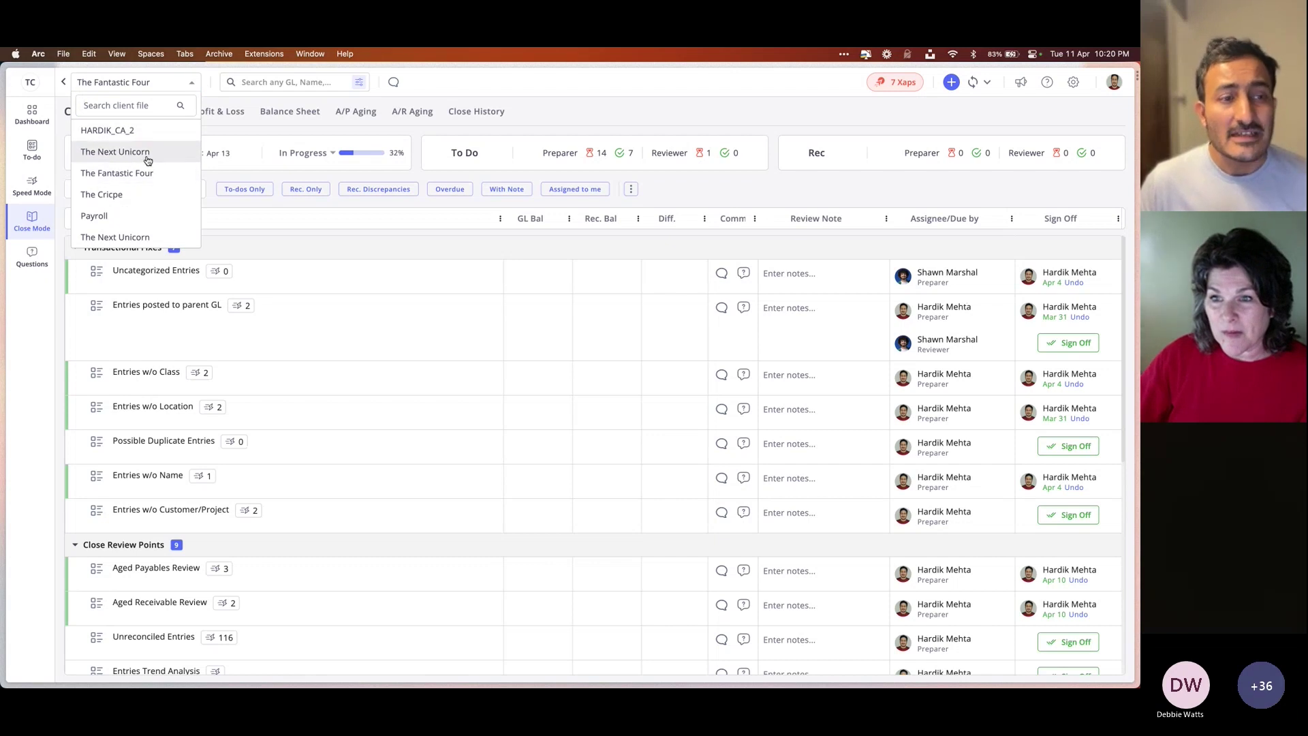
pyautogui.click(114, 151)
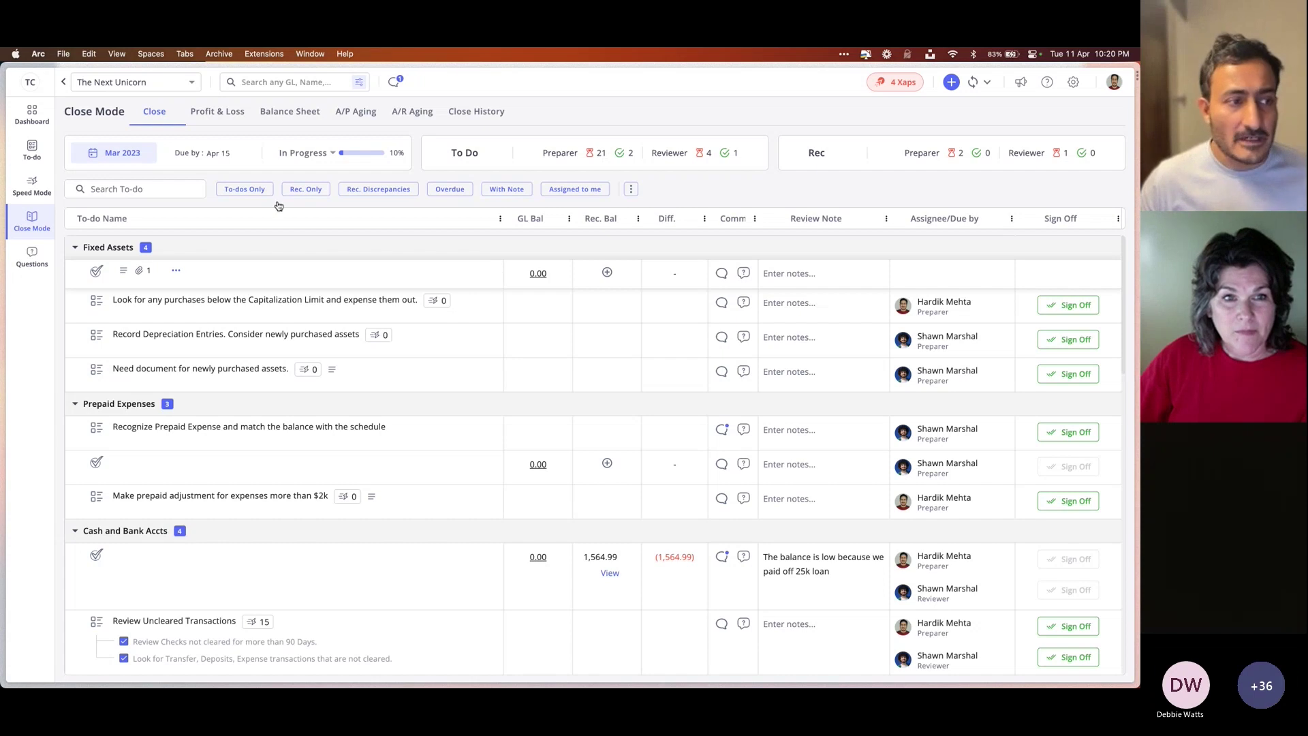
# Reload Close Mode for The Next Unicorn and switch the close period to Jan 2023
pyautogui.click(28, 194)
pyautogui.click(32, 222)
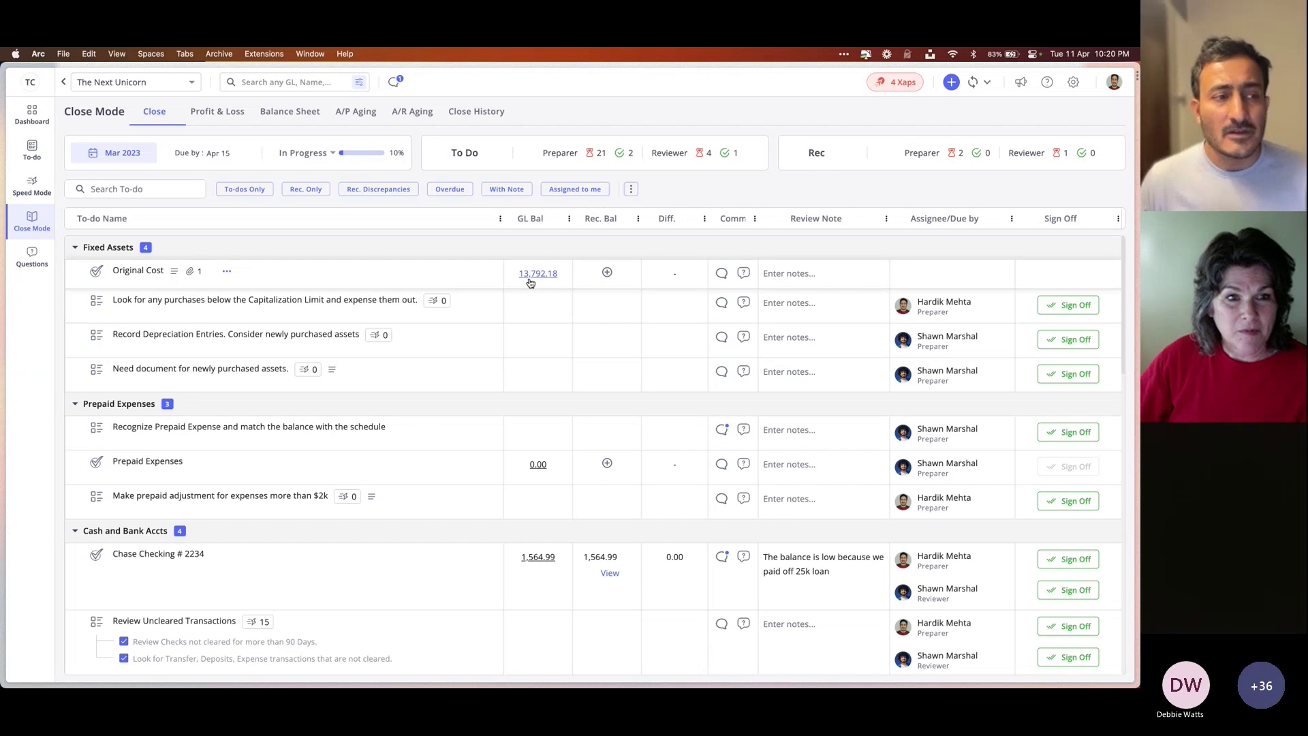
pyautogui.click(129, 160)
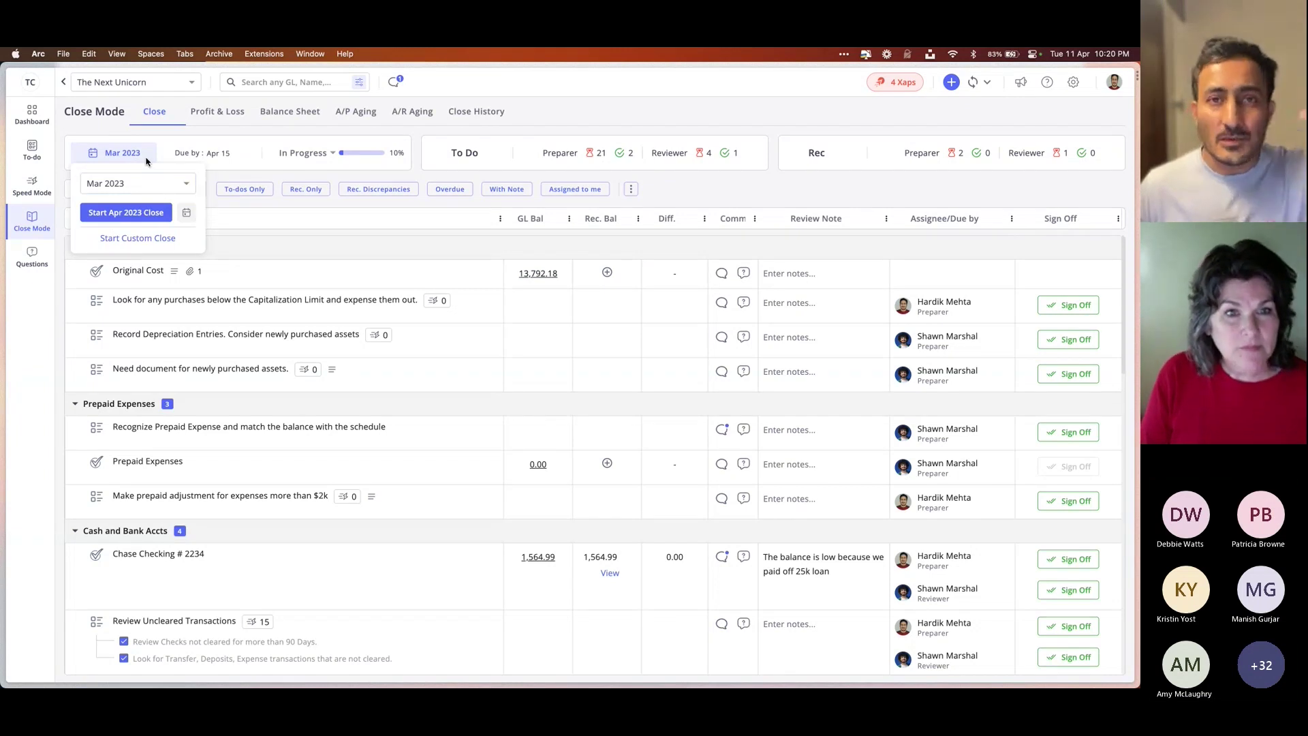
pyautogui.click(146, 160)
pyautogui.click(130, 157)
pyautogui.click(150, 182)
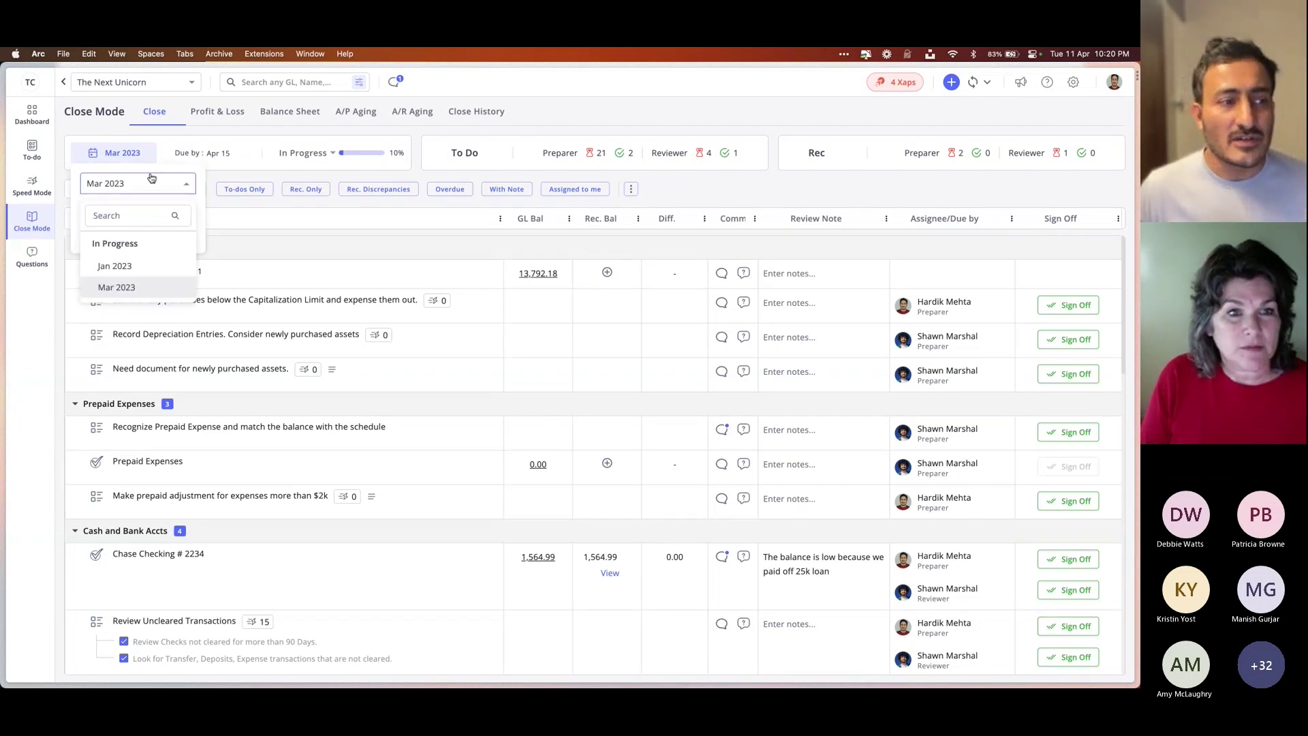
pyautogui.click(155, 267)
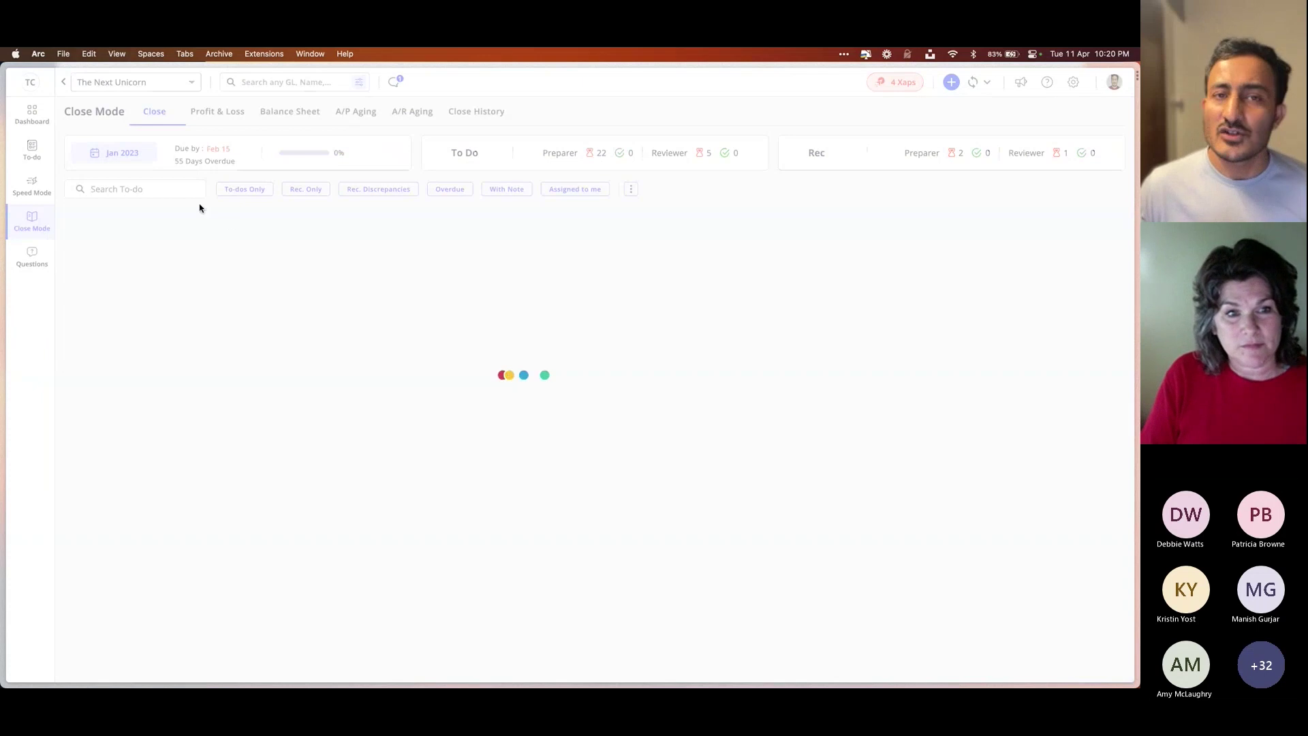
# Look at the options for starting another period's close, and look through the Jan 2023 closing to-dos
pyautogui.click(122, 153)
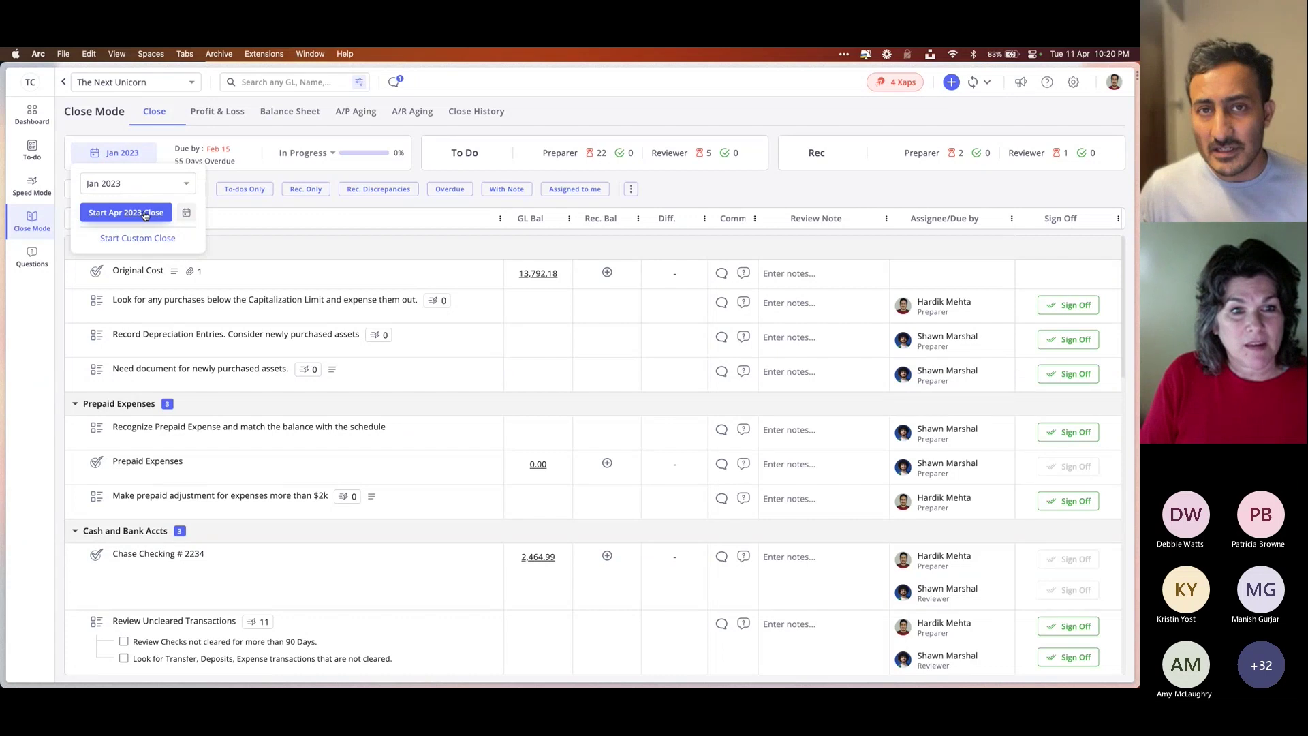
pyautogui.click(433, 223)
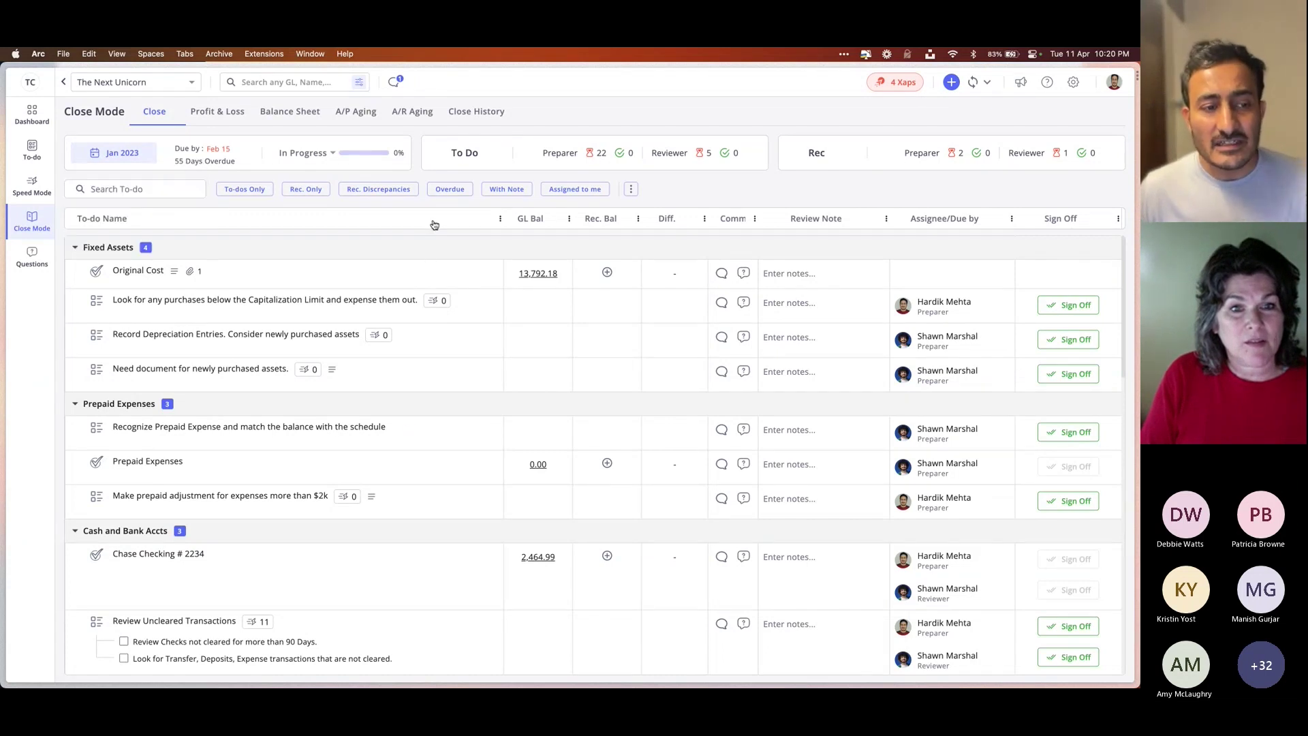
pyautogui.scroll(-2, 402, 452)
pyautogui.scroll(-5, 402, 452)
pyautogui.scroll(7, 402, 452)
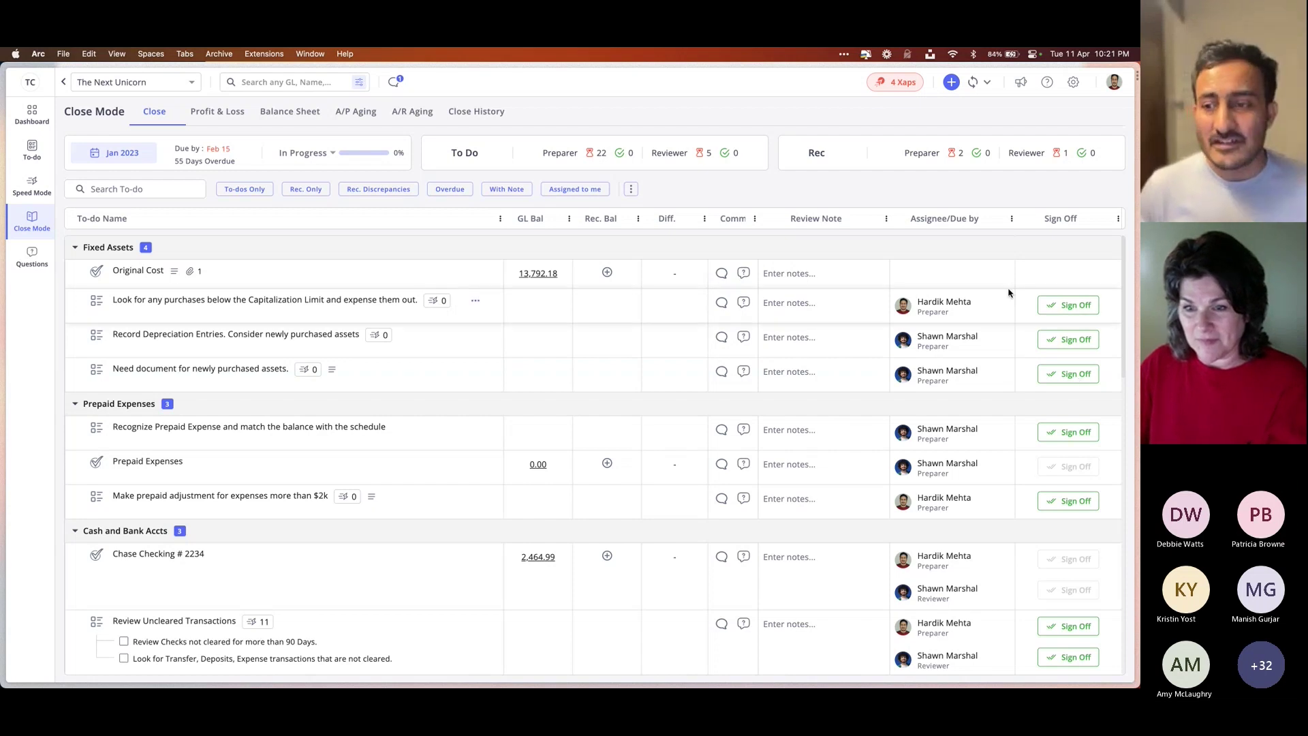
# Sign off the Fixed Assets to-dos for purchases below the Capitalization Limit and for recording depreciation entries
pyautogui.click(1076, 307)
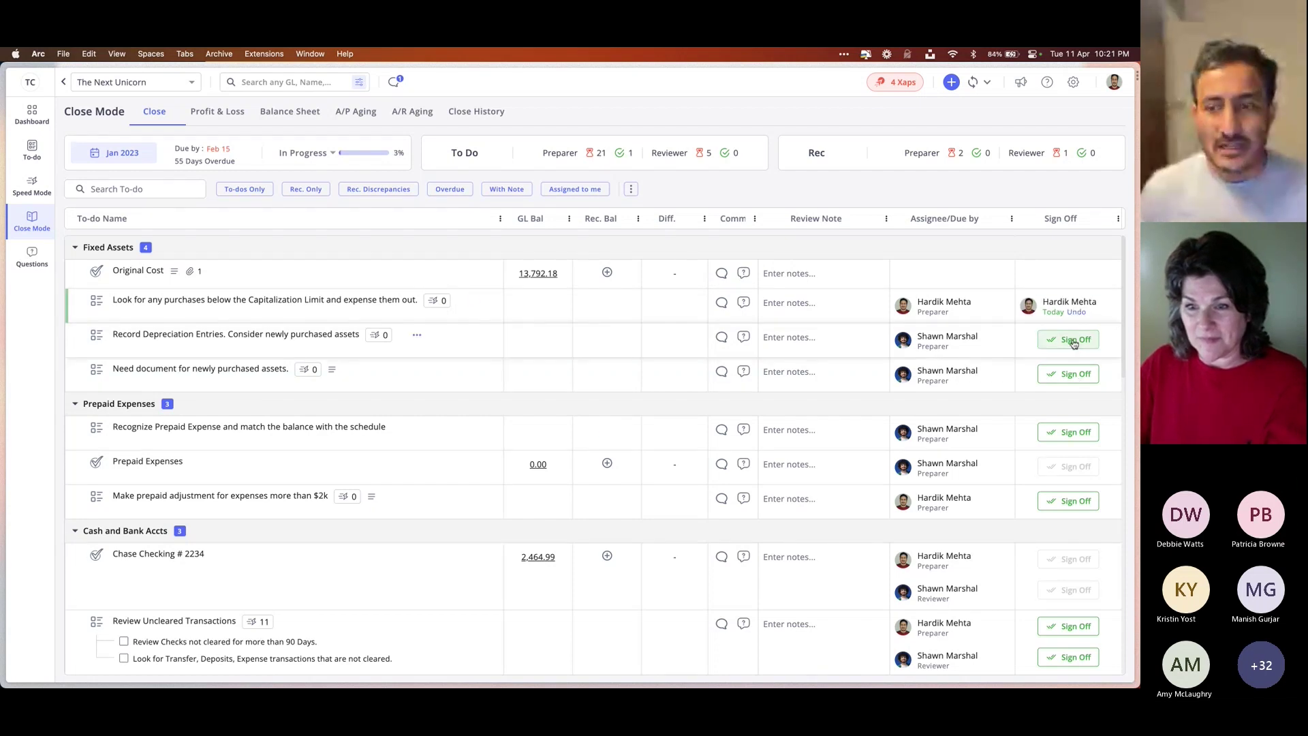
pyautogui.click(1078, 341)
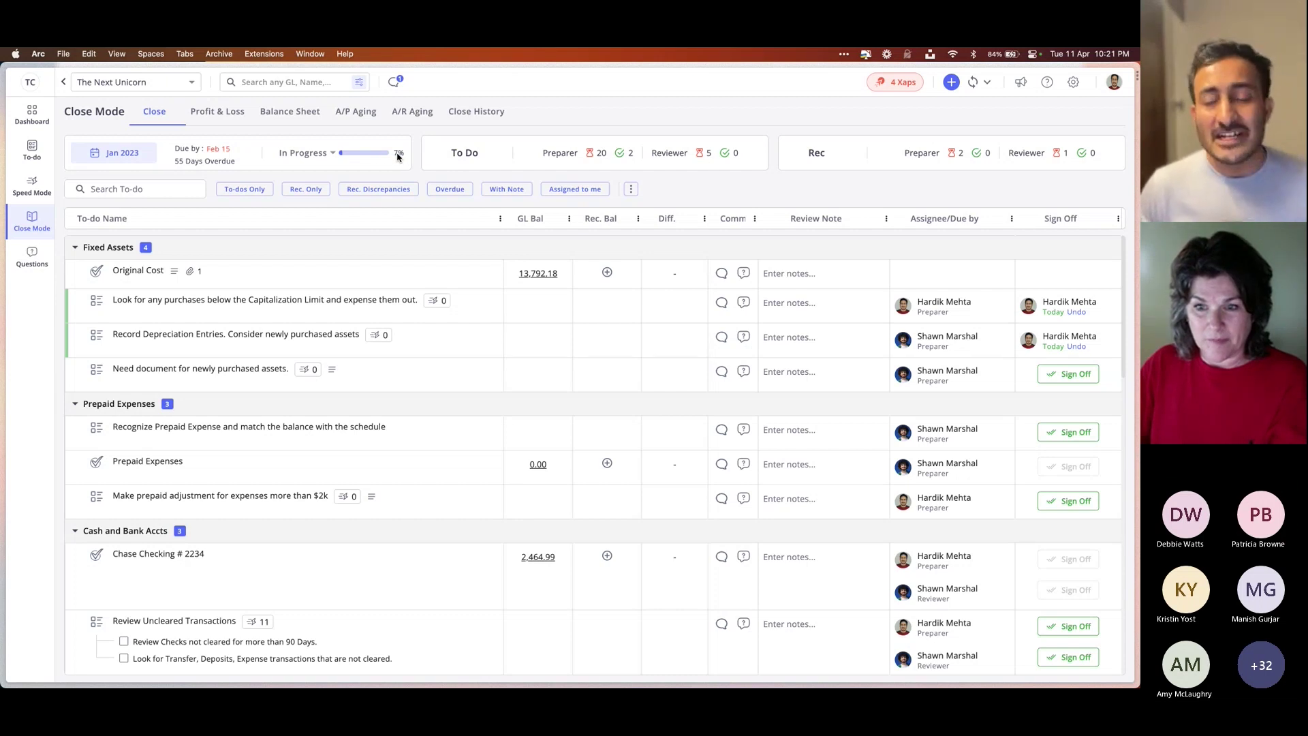
pyautogui.scroll(-5, 645, 448)
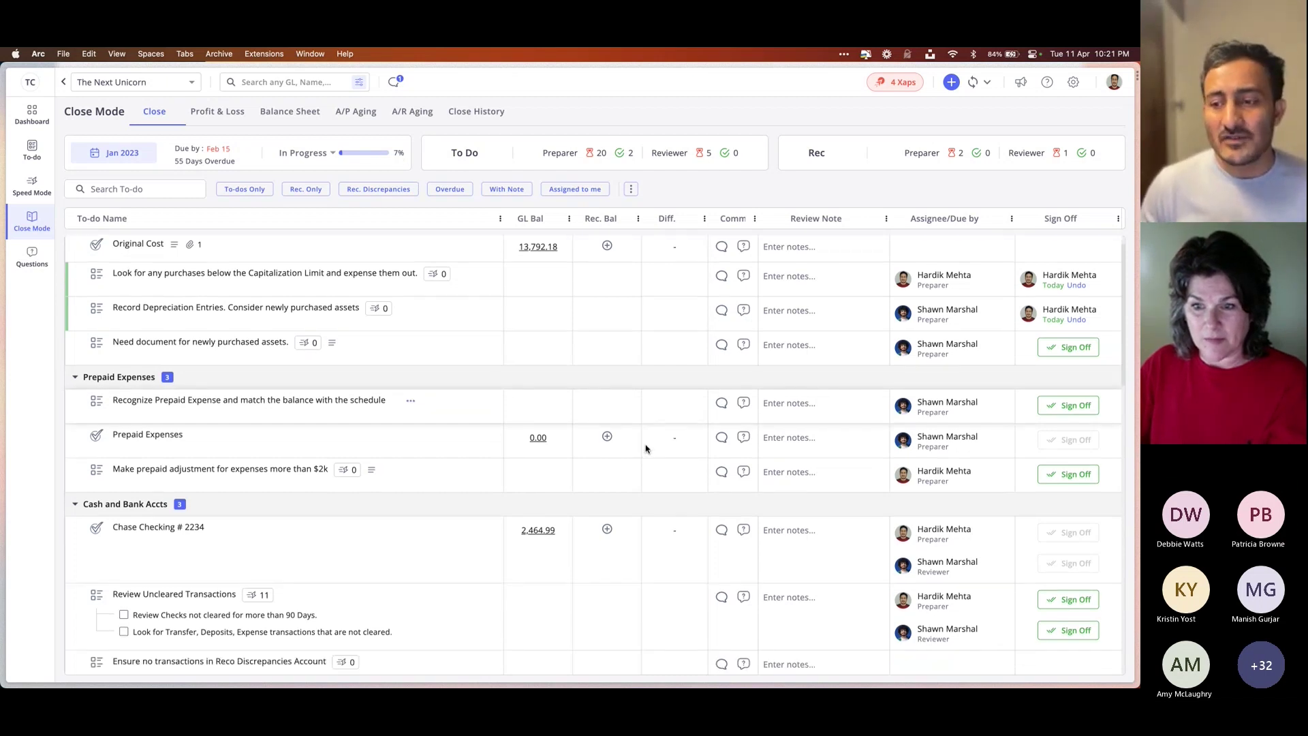
pyautogui.scroll(5, 646, 449)
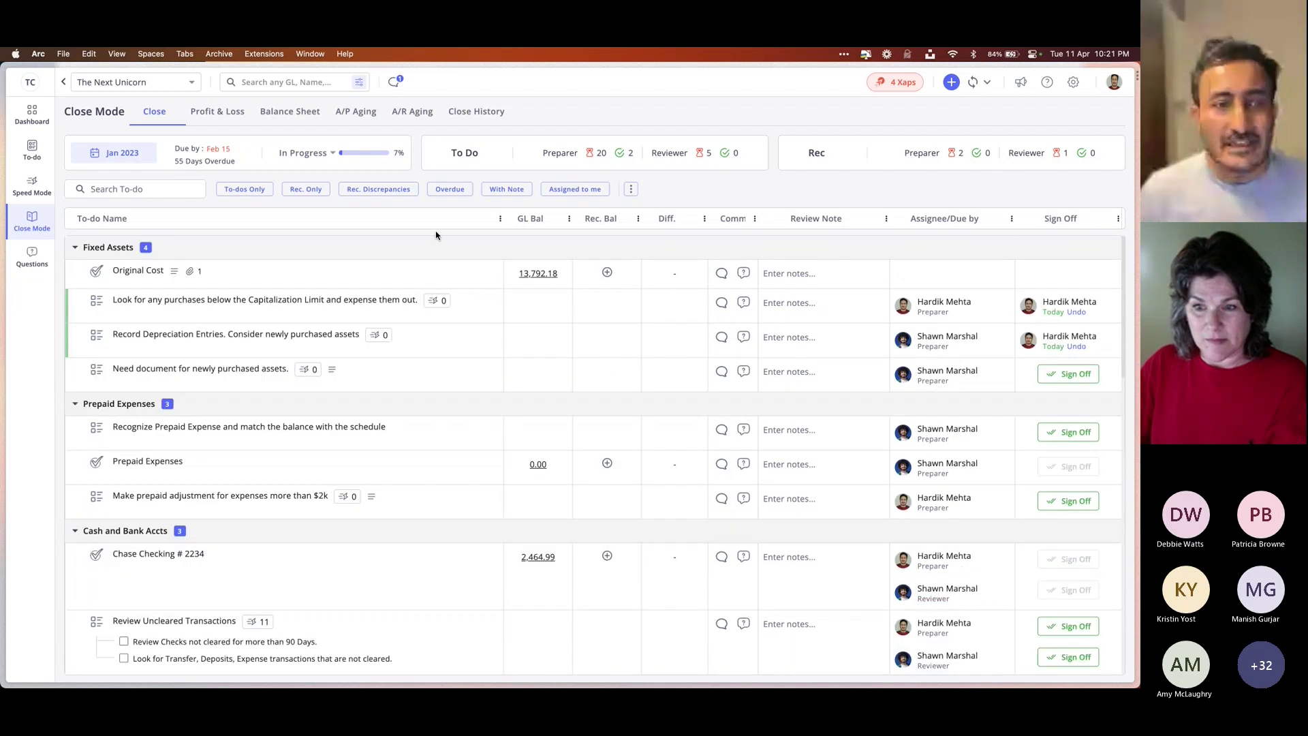
# View the status options available for the Jan 2023 close without changing the status, and look through its to-dos
pyautogui.click(334, 154)
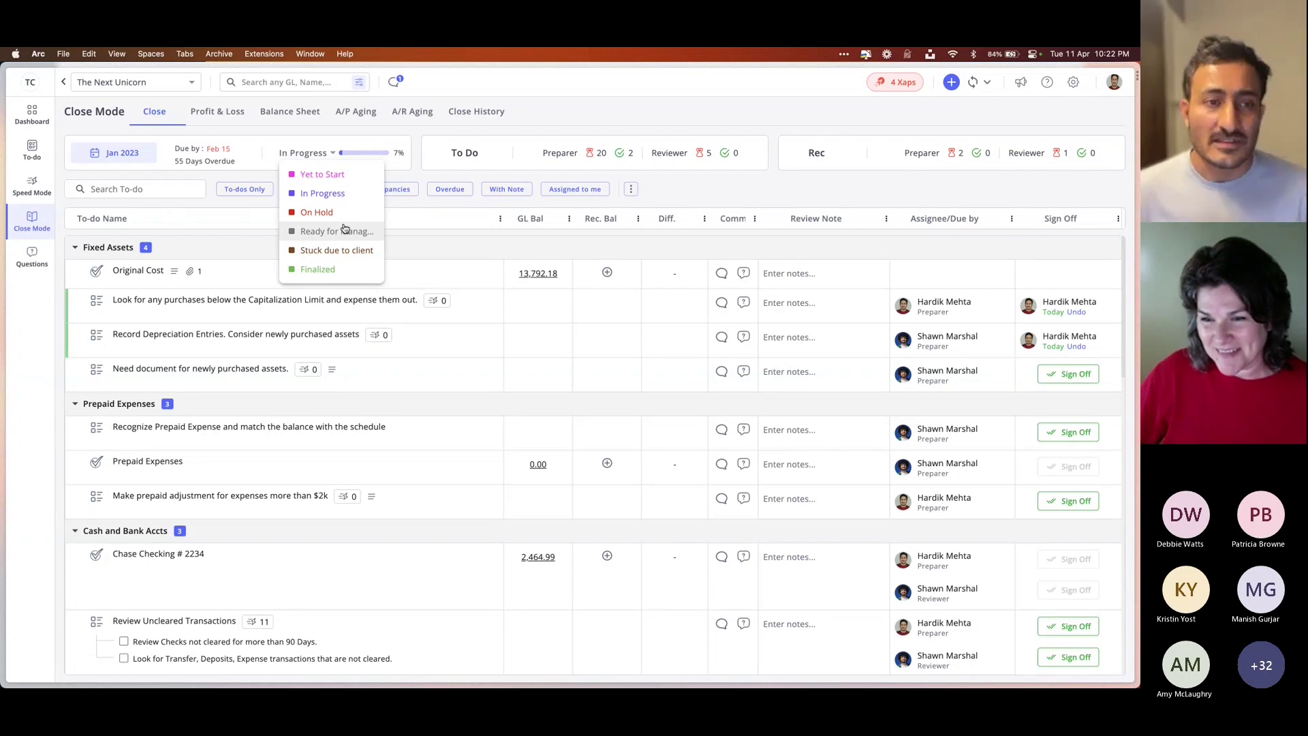
pyautogui.click(522, 88)
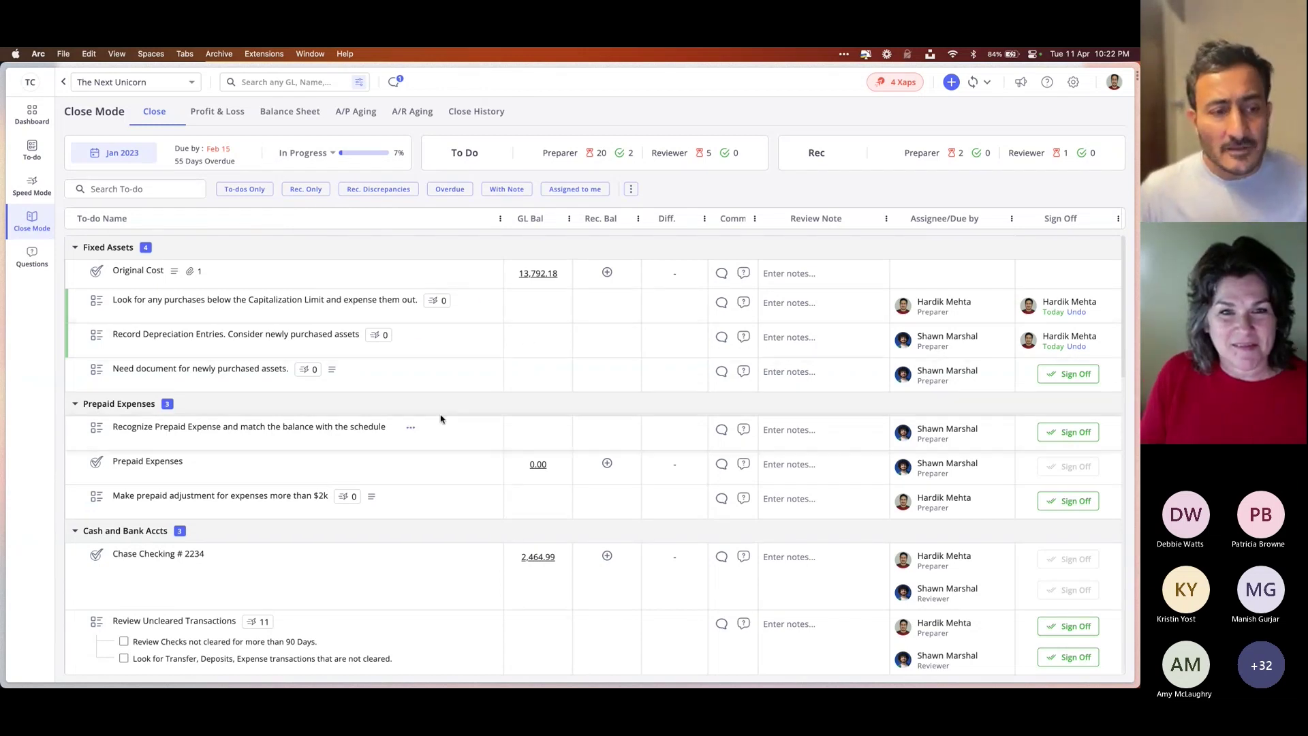
pyautogui.scroll(-1, 439, 418)
pyautogui.scroll(-3, 436, 381)
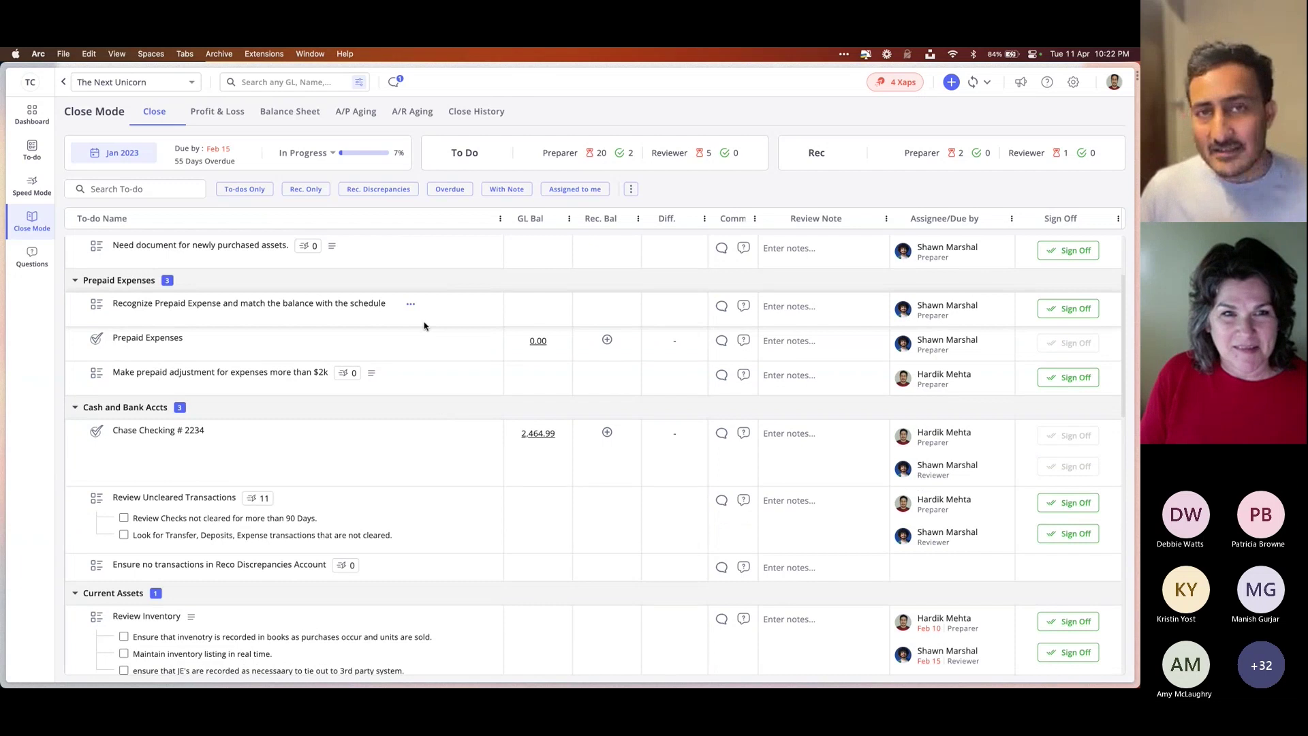
pyautogui.scroll(4, 424, 326)
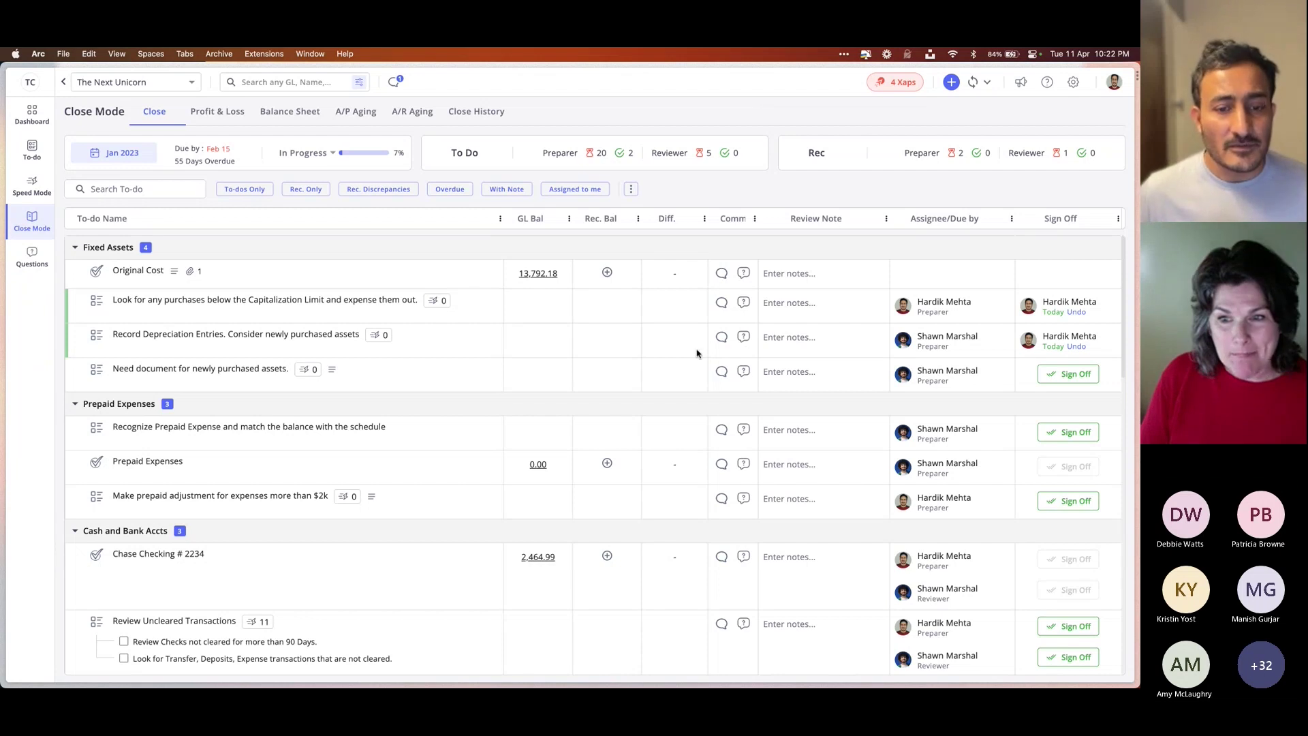
# Look at the options for adding a closing to-do or GL reconciliation, without adding anything
pyautogui.scroll(-5, 610, 362)
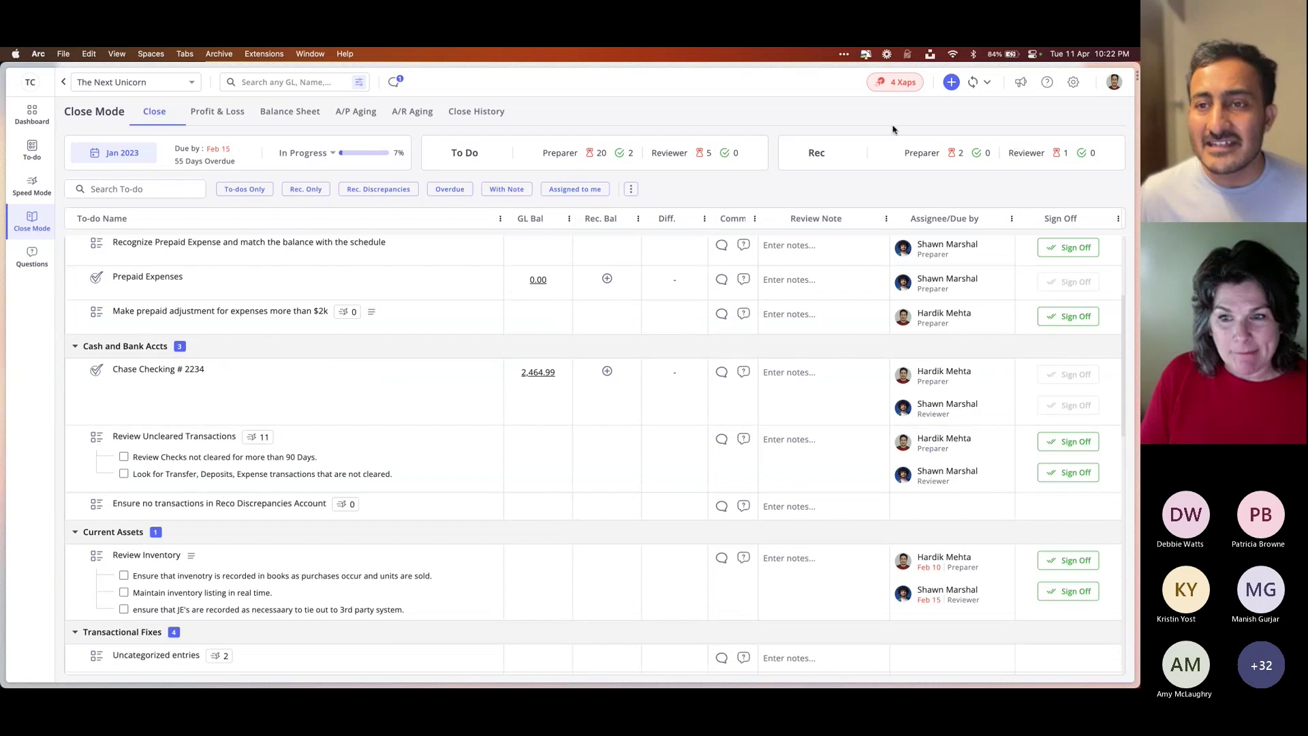
pyautogui.click(951, 82)
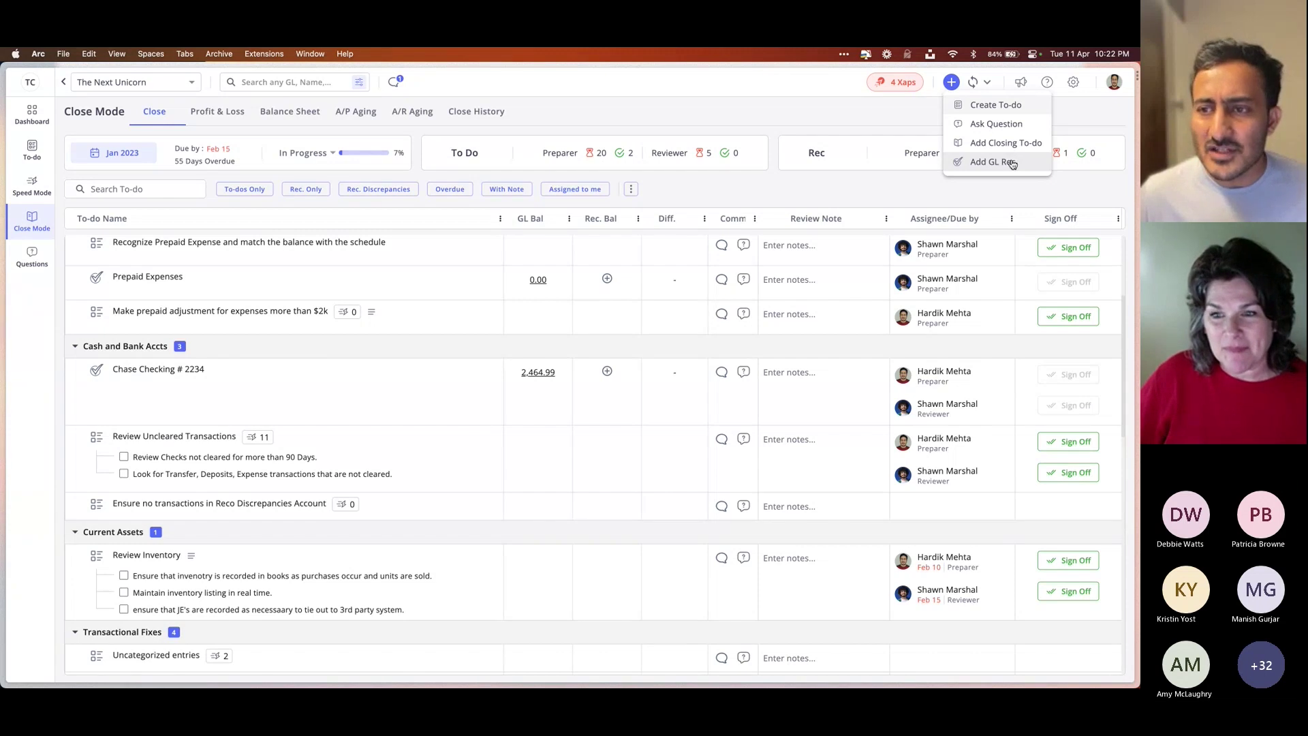
pyautogui.click(867, 120)
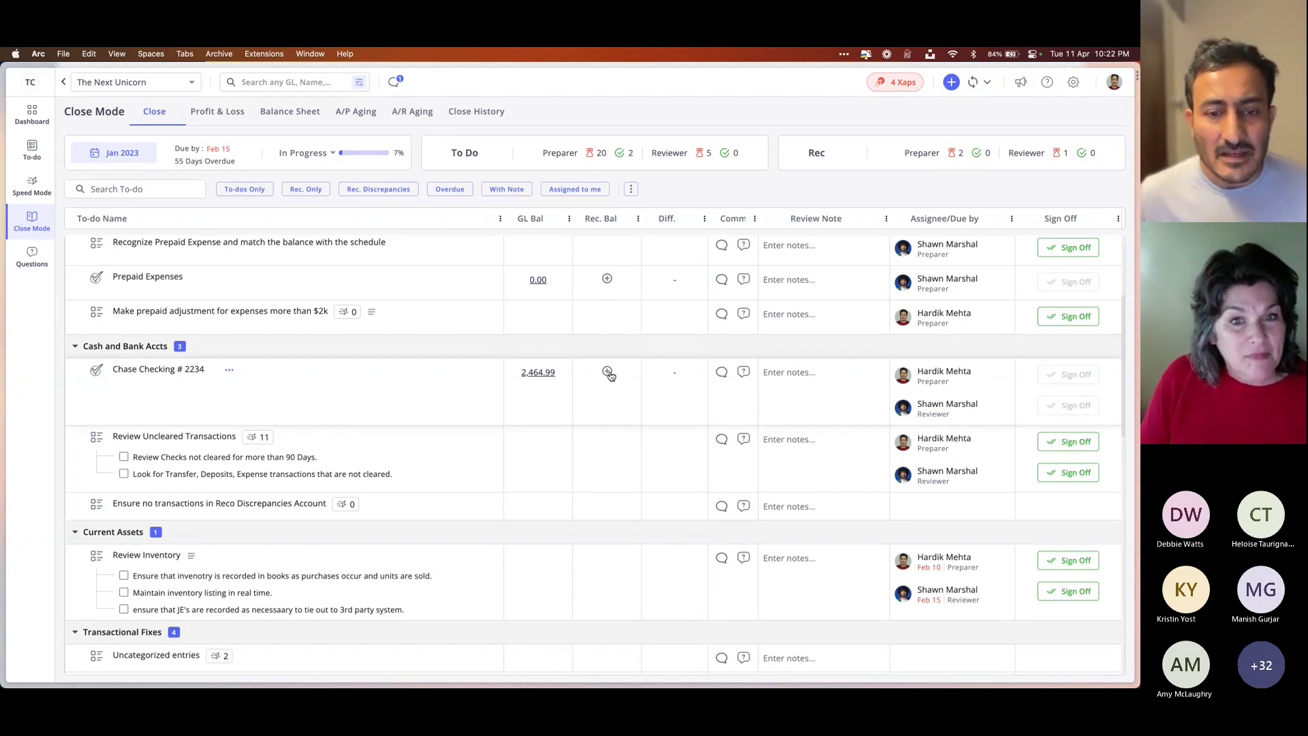
# Save a reconciliation balance of 2464.99 for the Chase Checking account with Bulk Update_Payment.xlsx attached as a working file
pyautogui.click(607, 373)
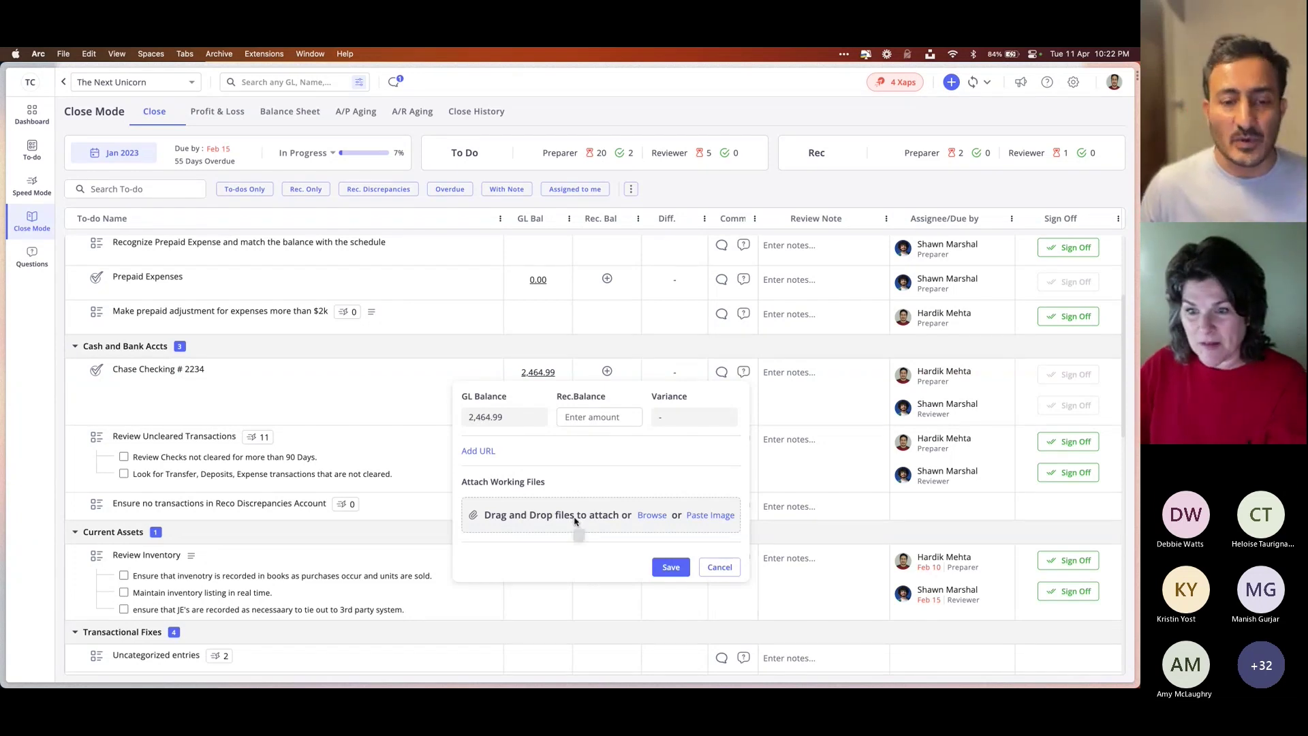
pyautogui.click(596, 417)
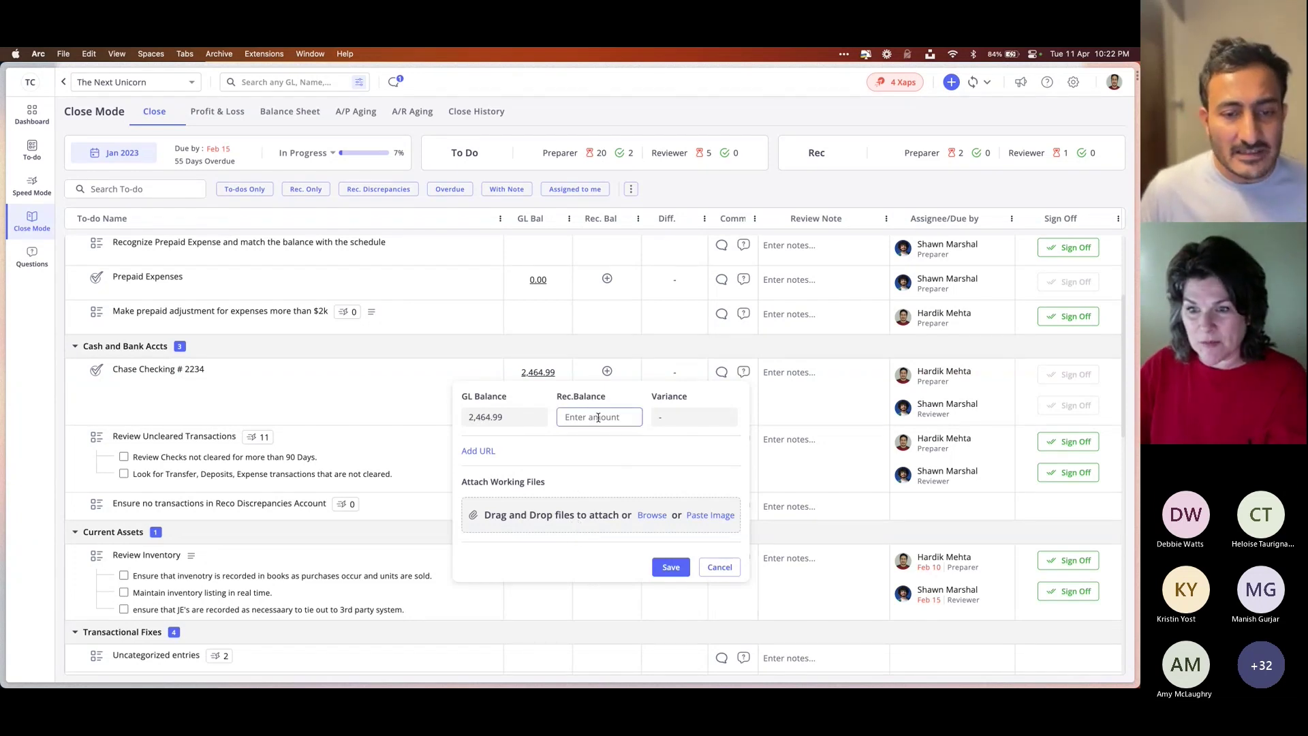
pyautogui.write('24')
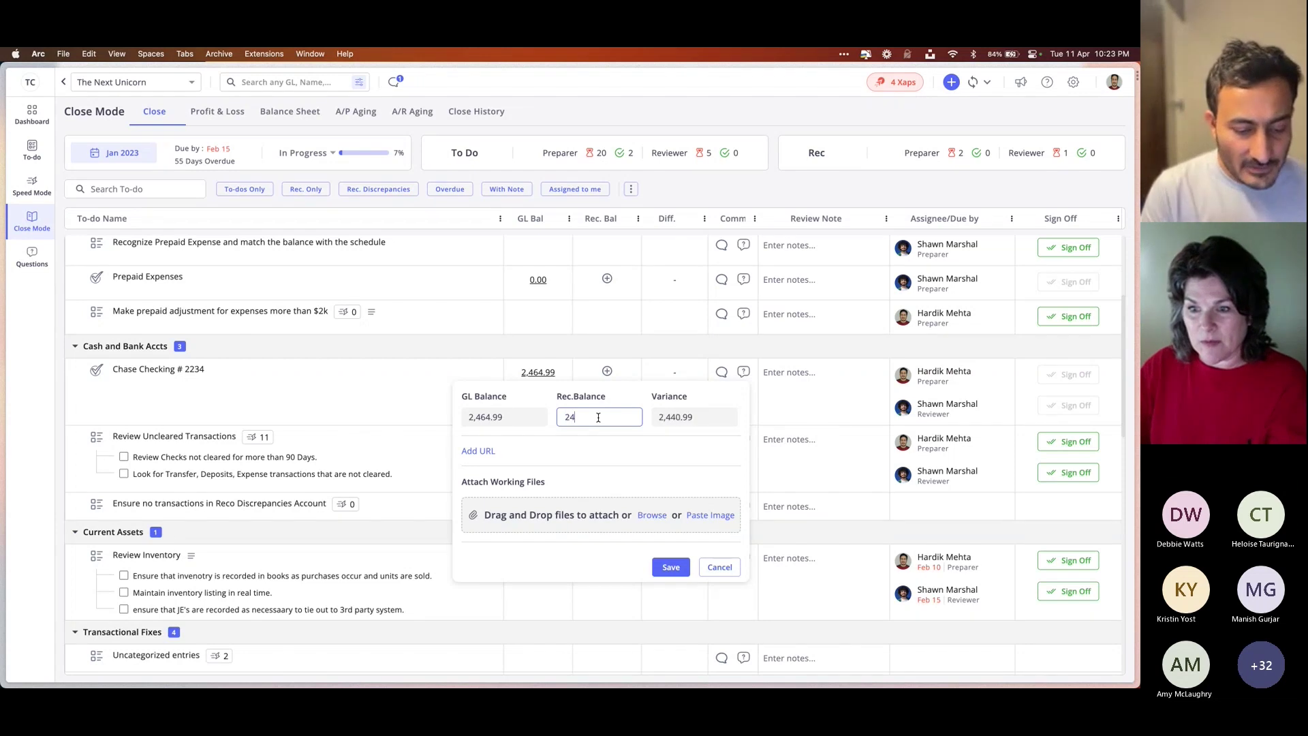
pyautogui.write('64.99')
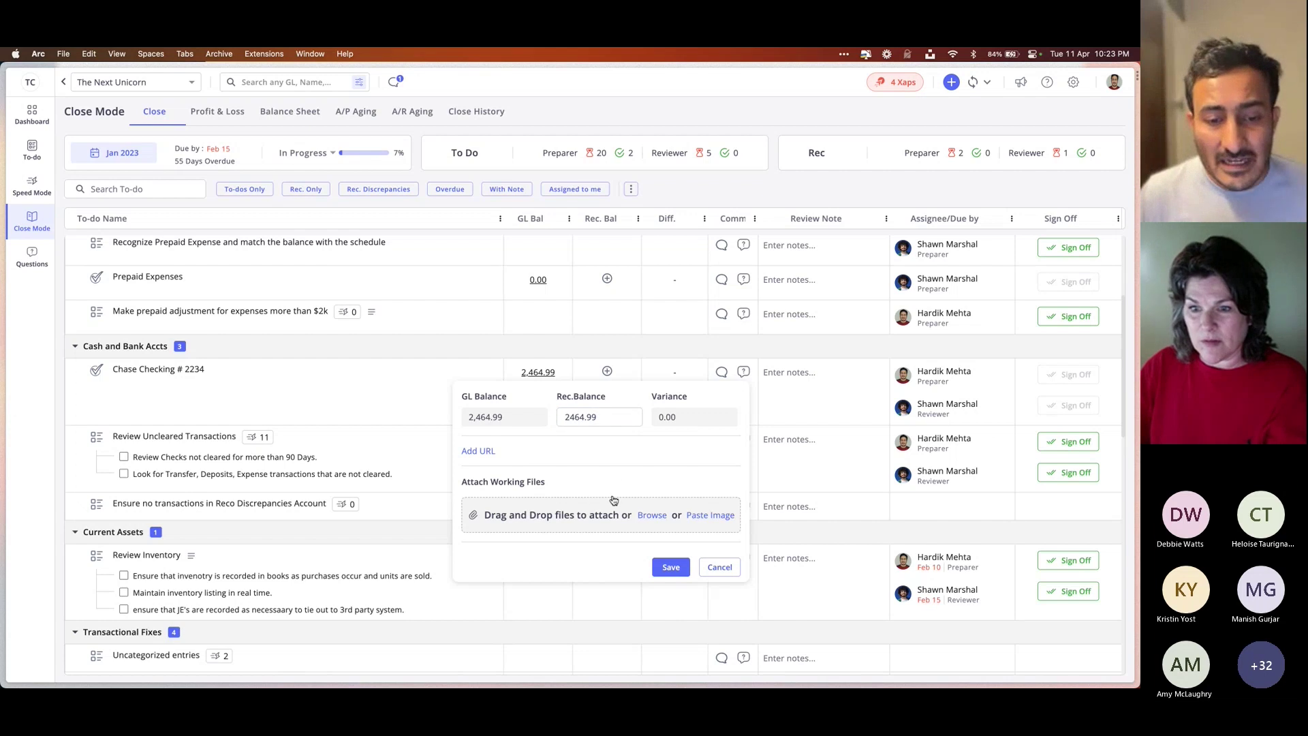
pyautogui.click(653, 516)
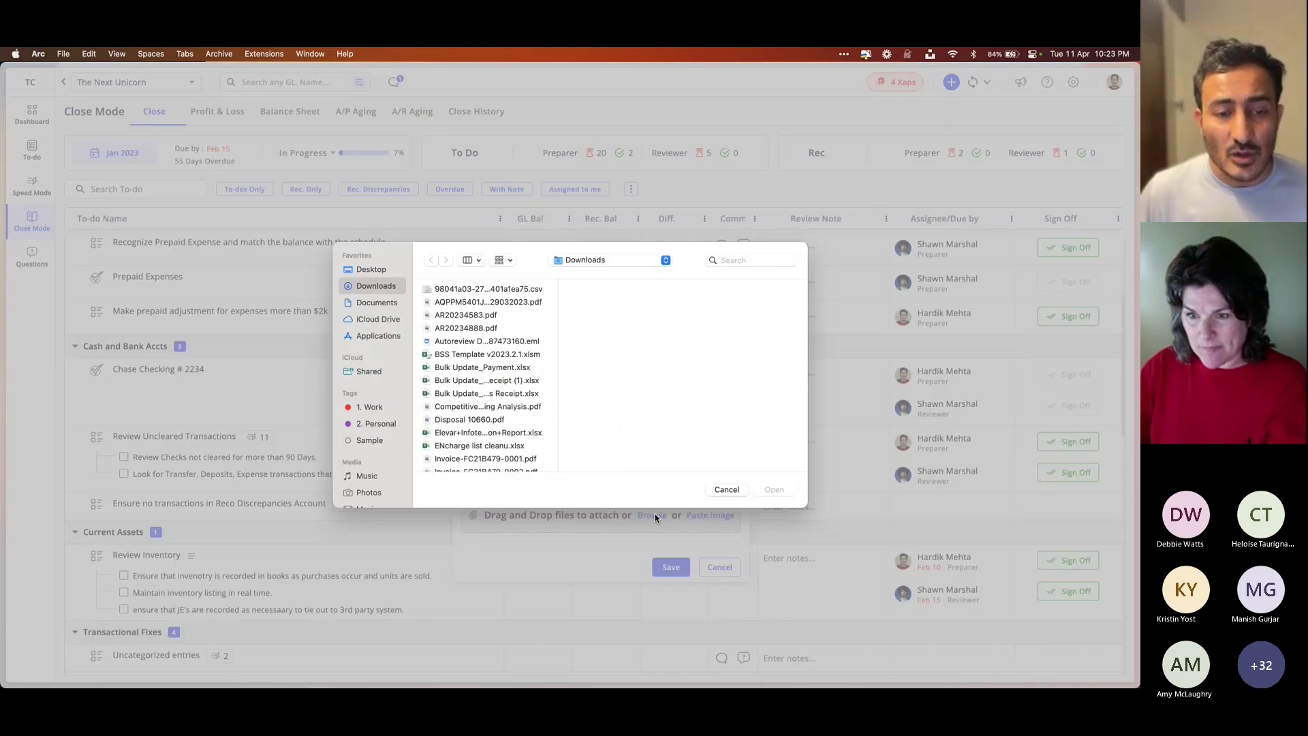
pyautogui.doubleClick(486, 368)
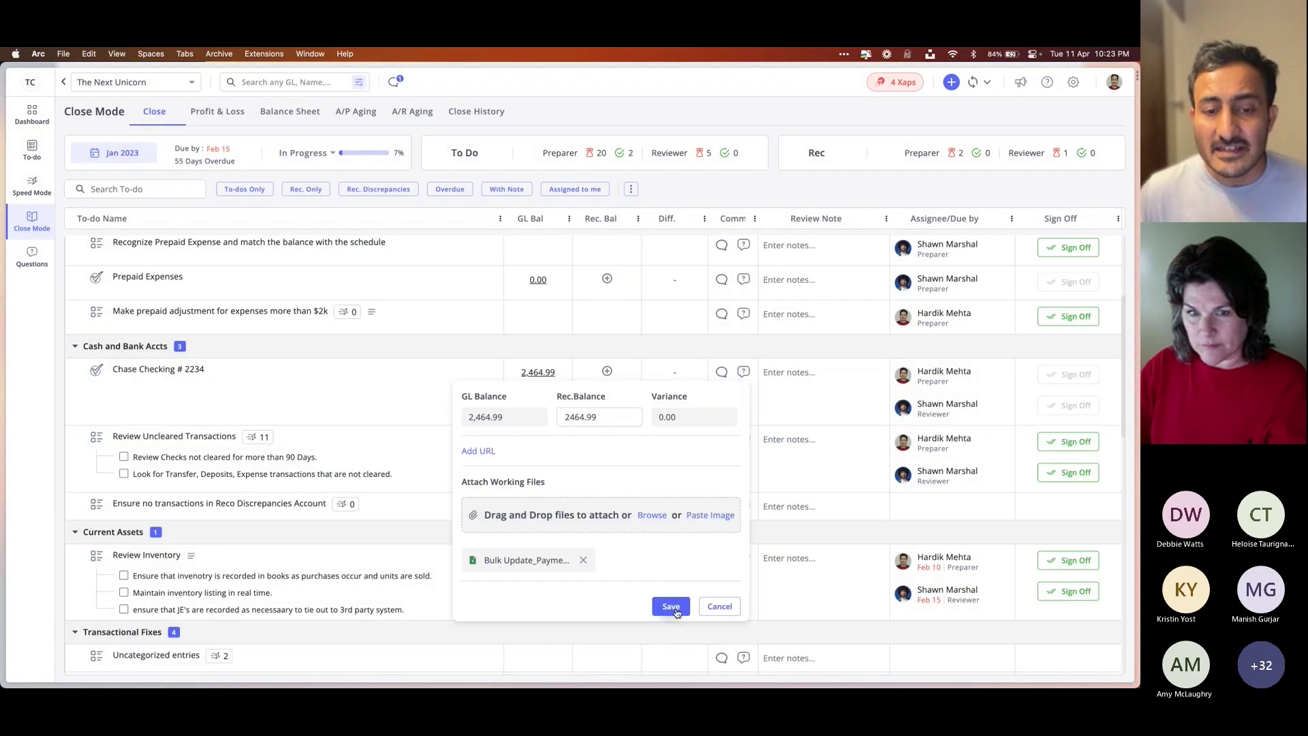
pyautogui.click(671, 566)
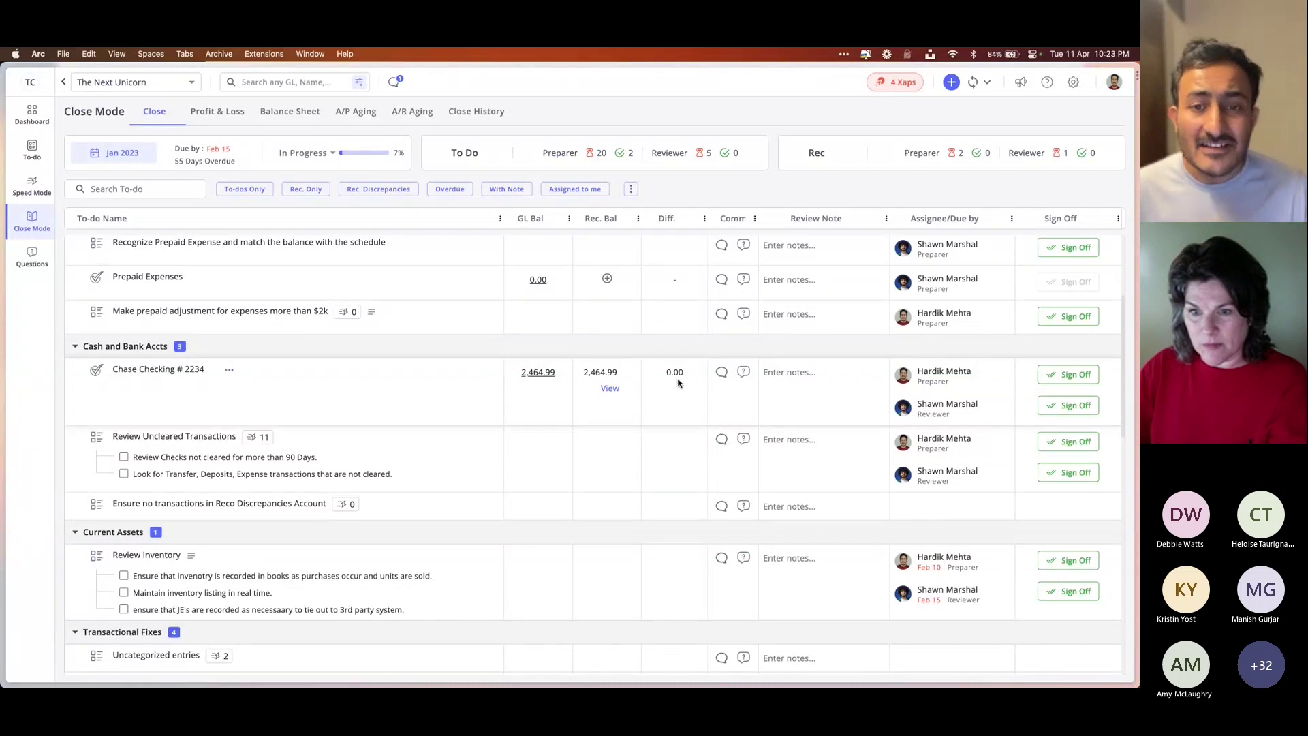
# Enter the review note "The balance is low because we paid off 25k loan" for the Chase Checking account
pyautogui.click(809, 376)
pyautogui.write('I ha')
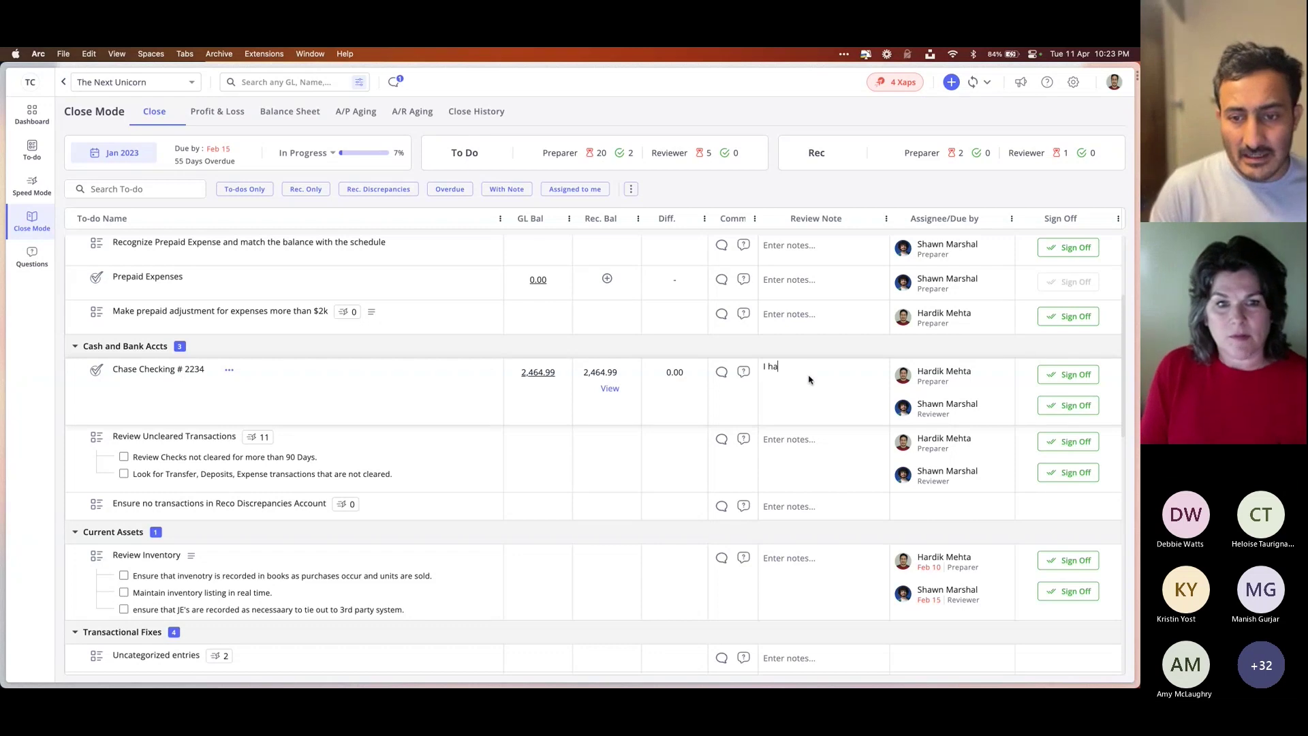
pyautogui.write('The balance is low because we paid off 25k loan')
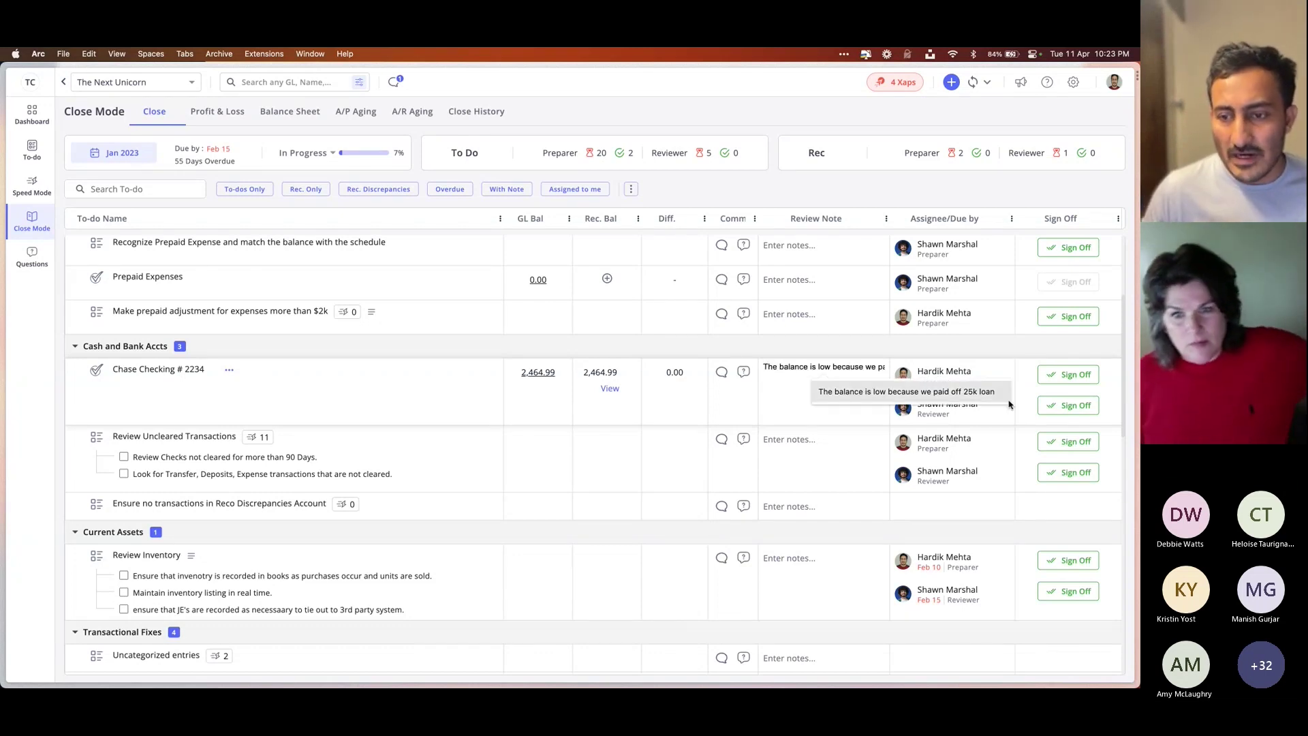
pyautogui.click(968, 393)
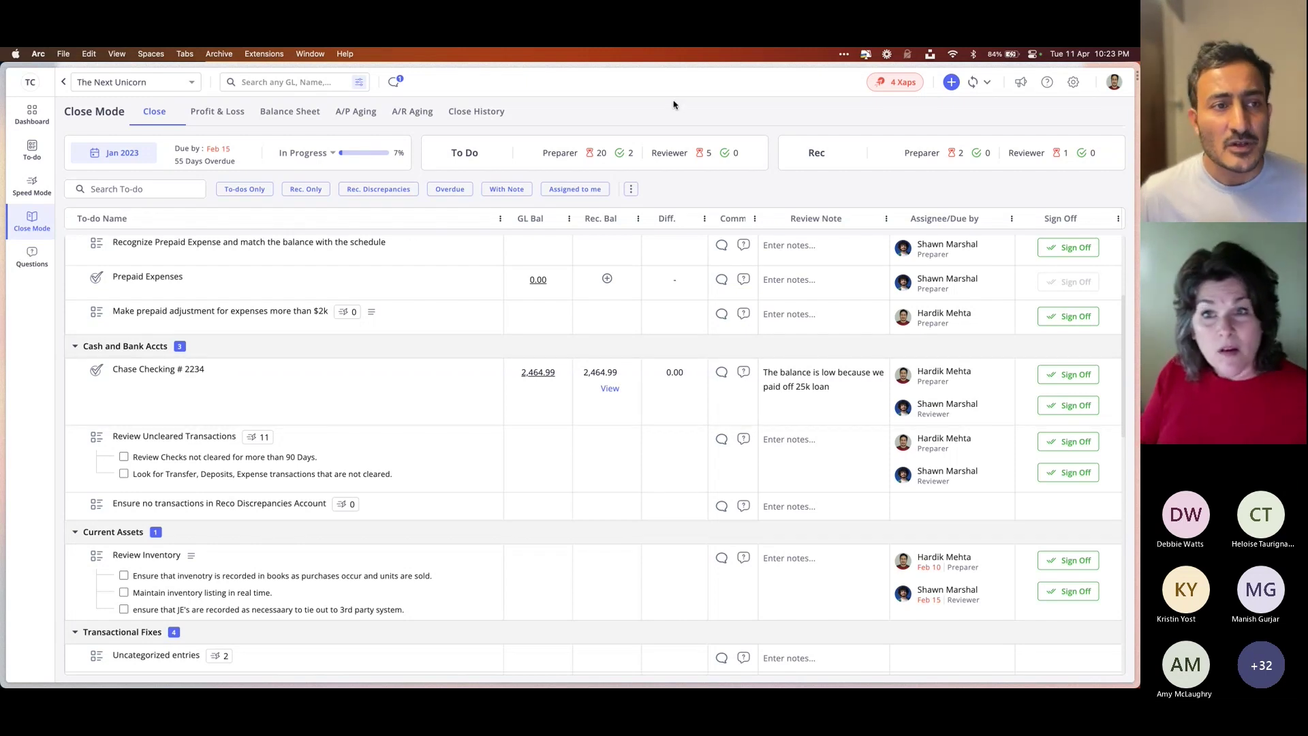
# Check the Chase Checking account's review note and attached working file on the Balance Sheet
pyautogui.click(294, 114)
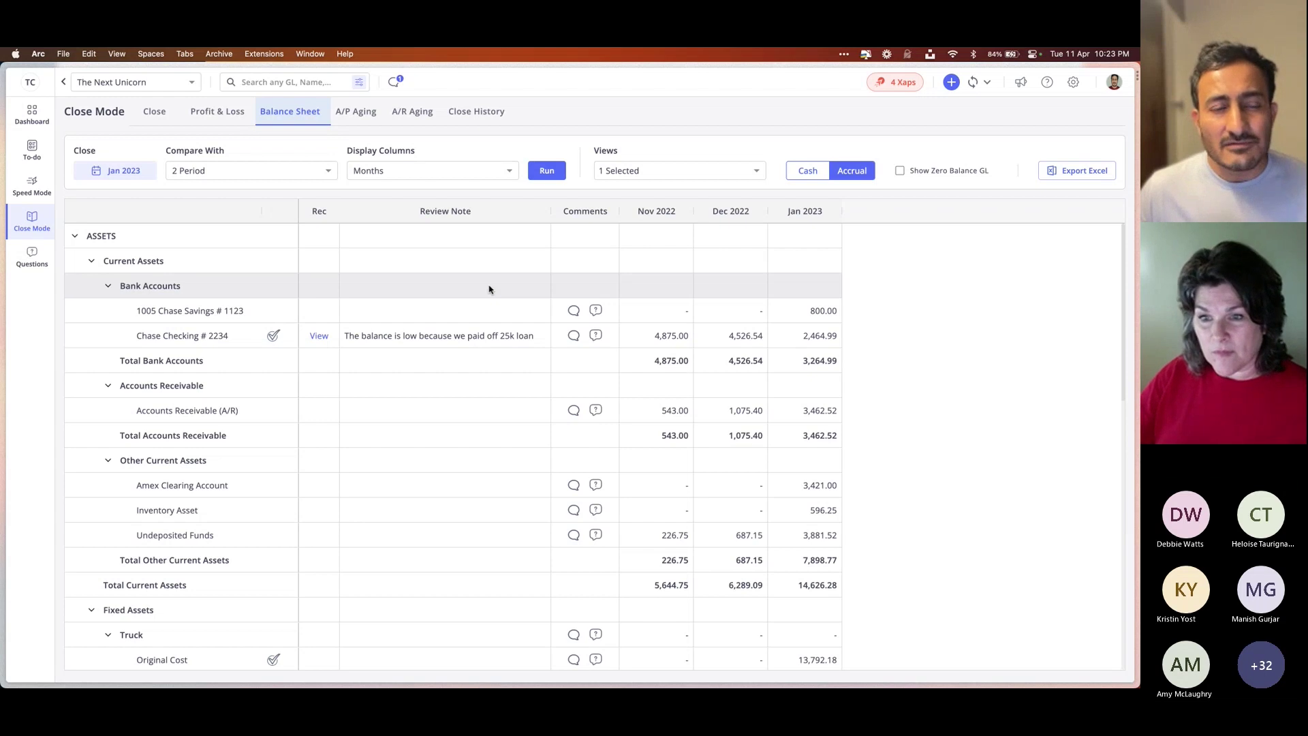
pyautogui.click(157, 116)
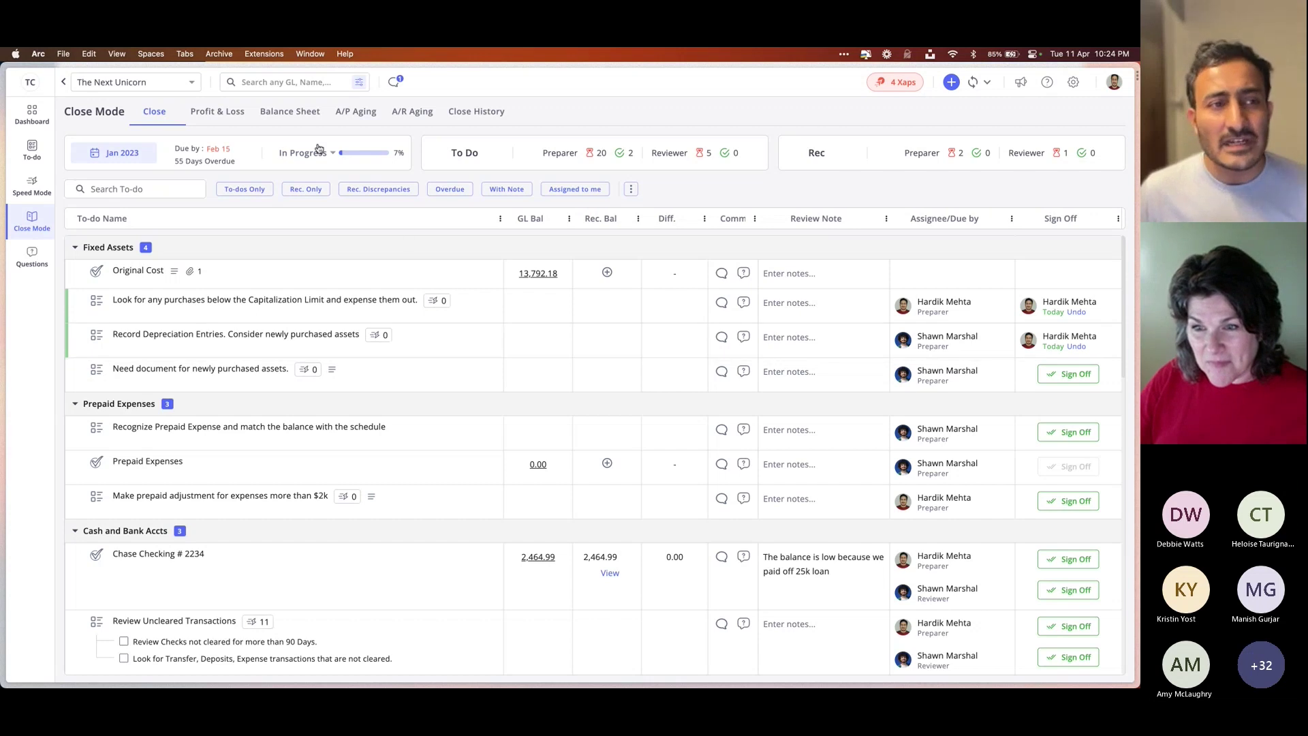
pyautogui.click(295, 112)
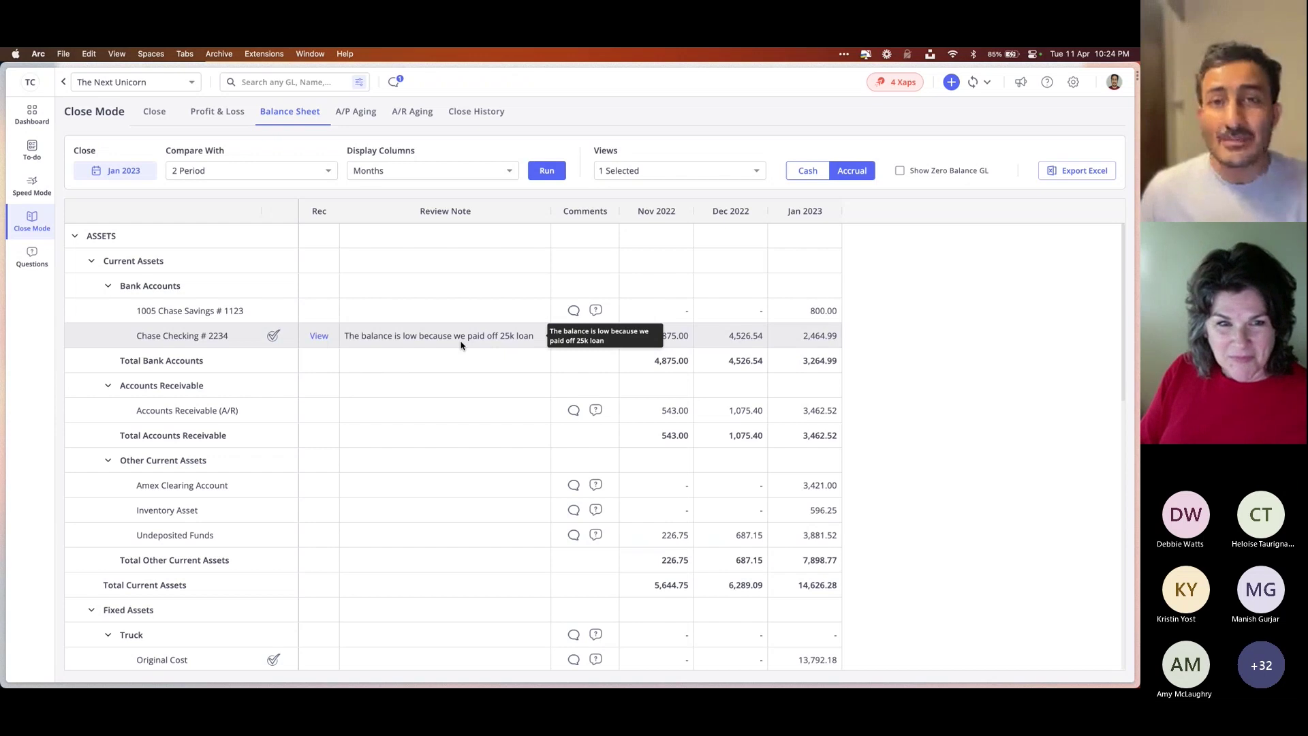
pyautogui.click(318, 336)
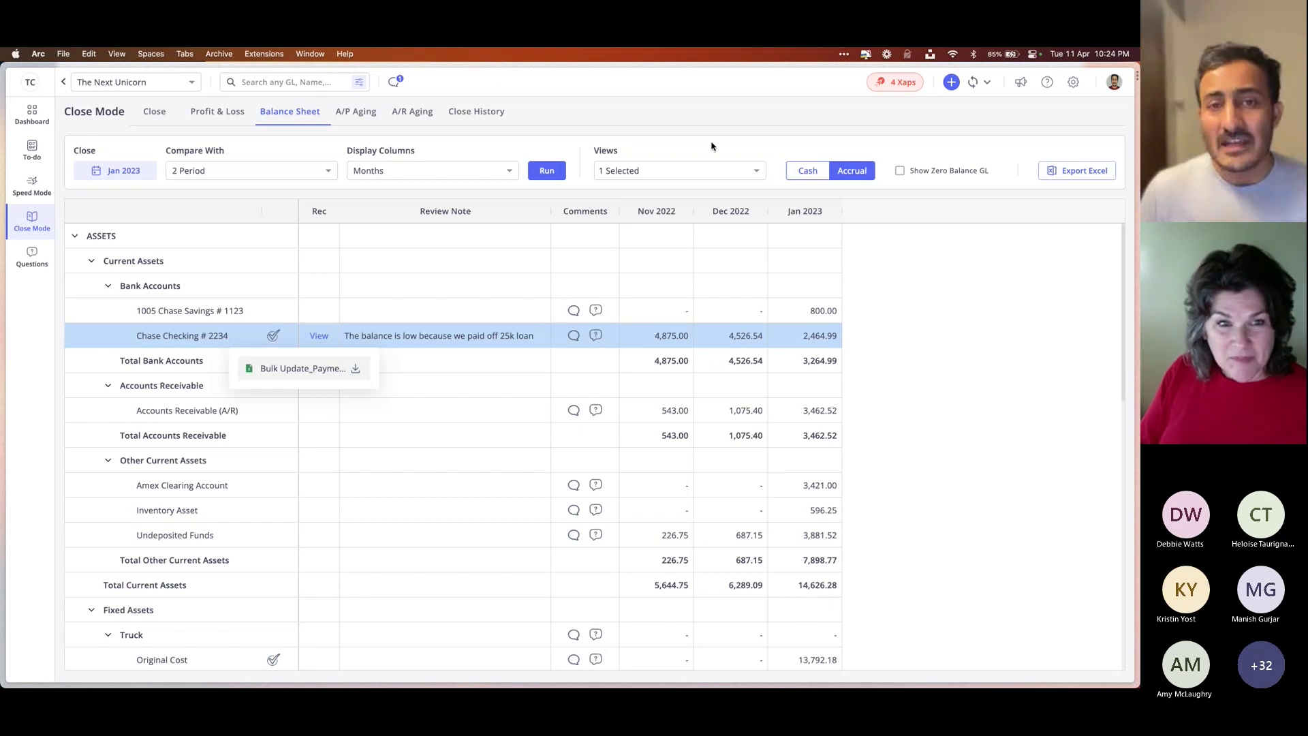
pyautogui.click(700, 121)
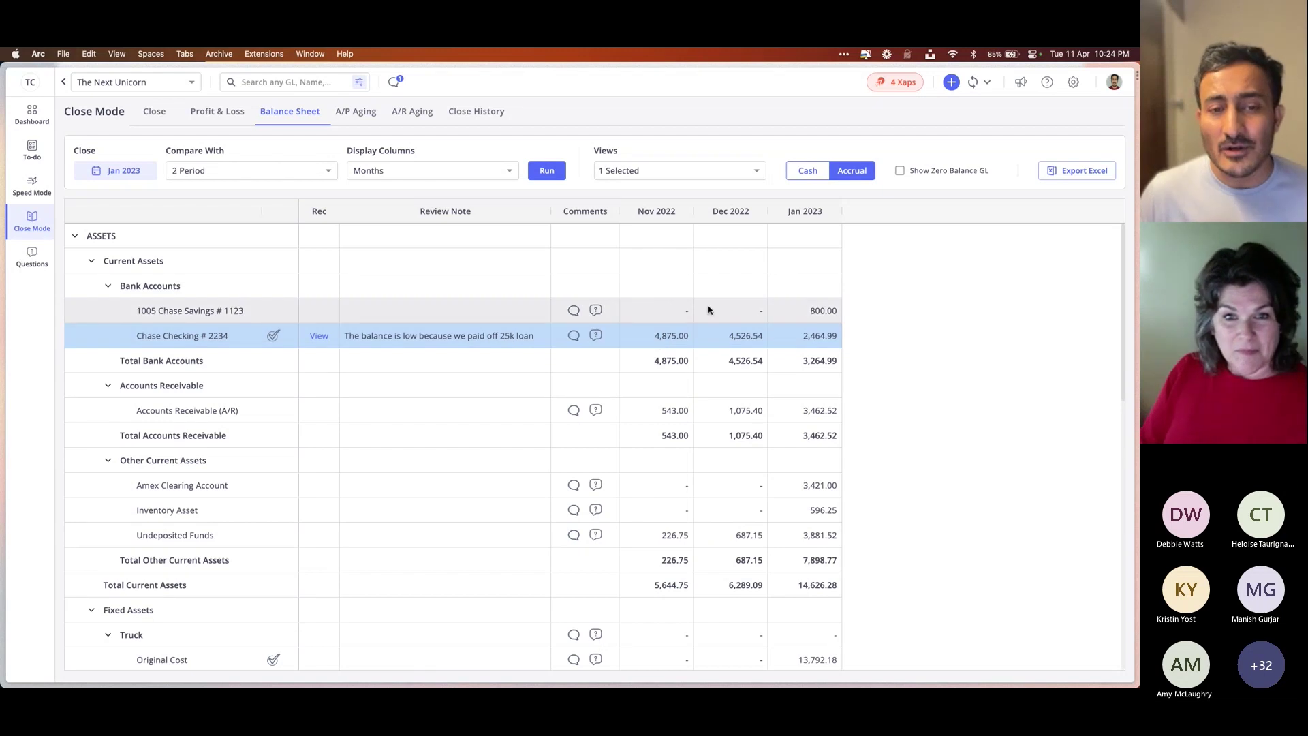
# Send the comment "Got some questions for you." on the Chase Checking account, assigned to the first listed team member
pyautogui.click(573, 335)
pyautogui.click(583, 593)
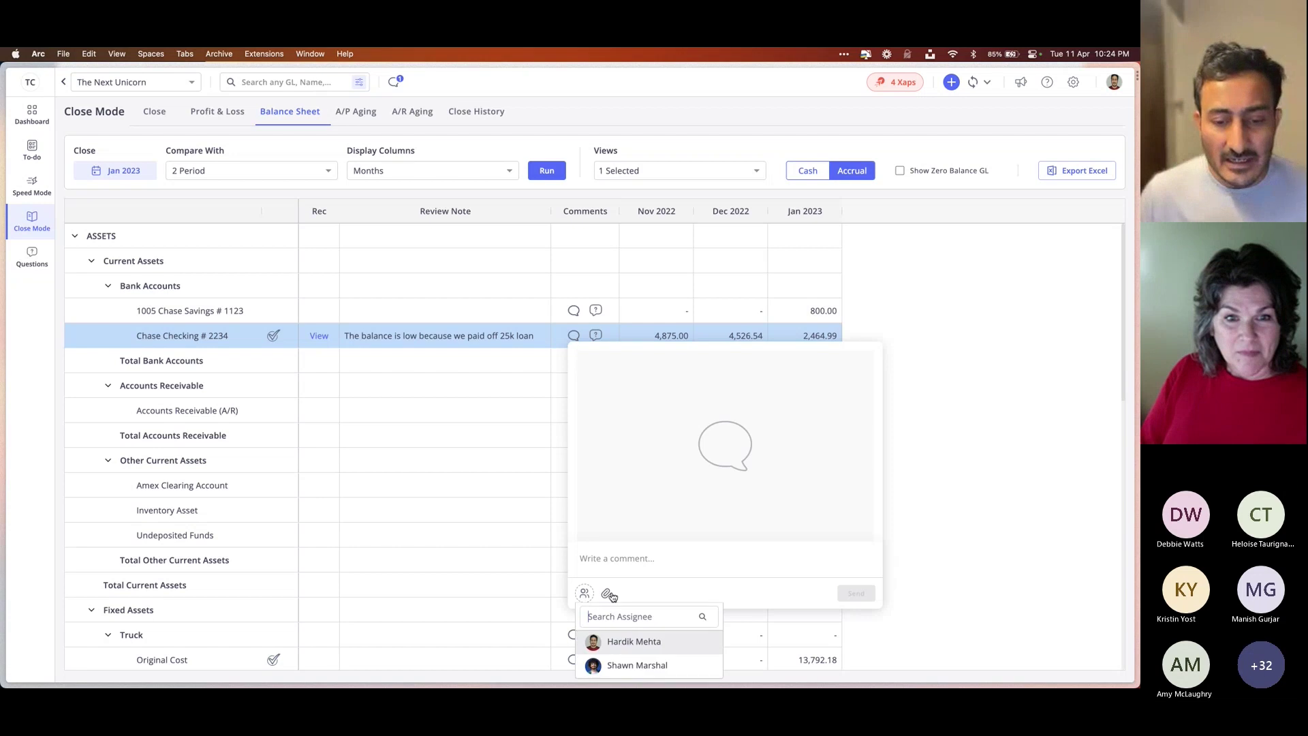
pyautogui.click(622, 637)
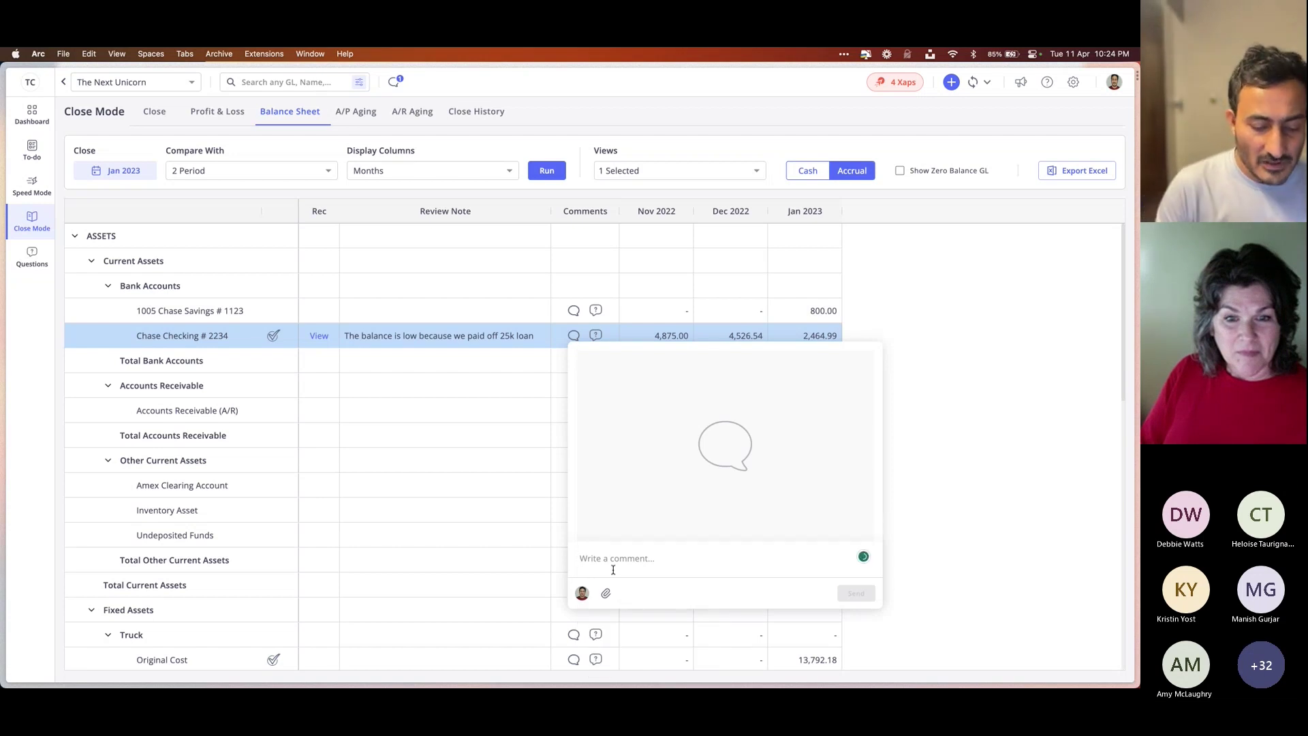
pyautogui.write('Got some questinos')
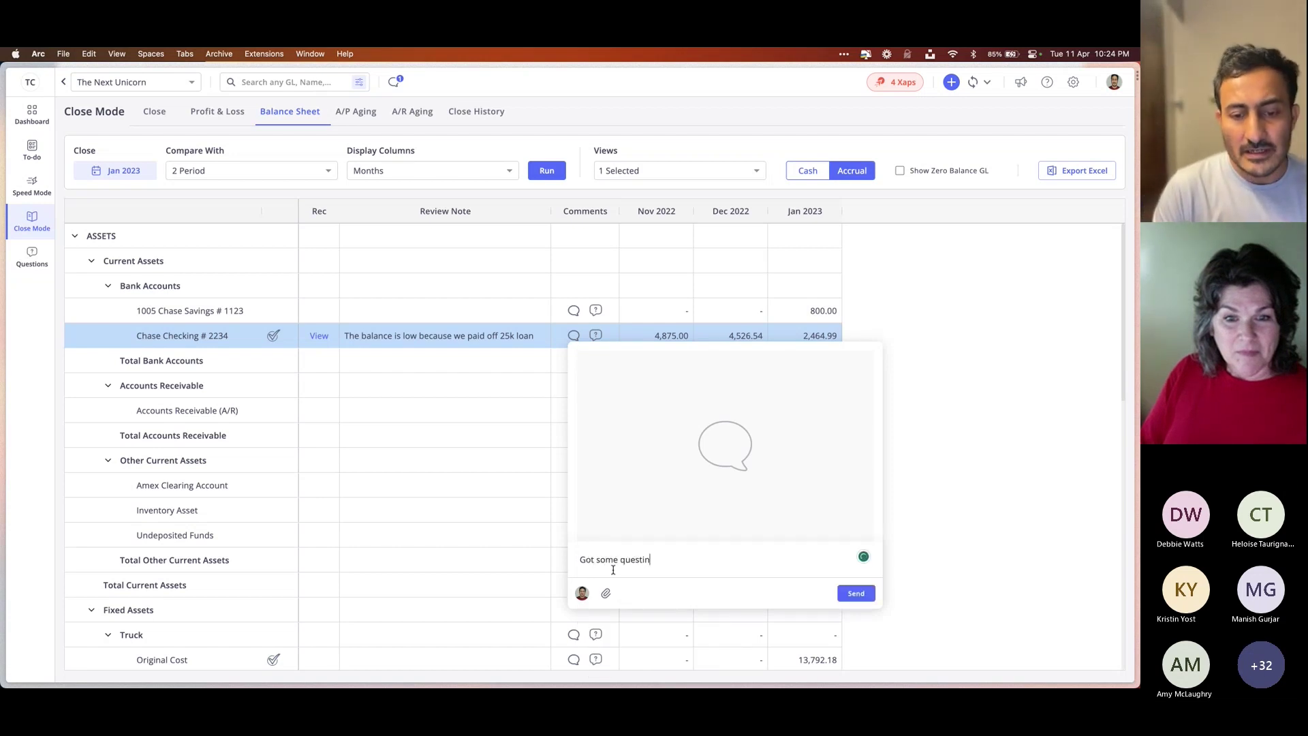
pyautogui.press('BackSpace')
pyautogui.press('BackSpace')
pyautogui.press('BackSpace')
pyautogui.write('ons ')
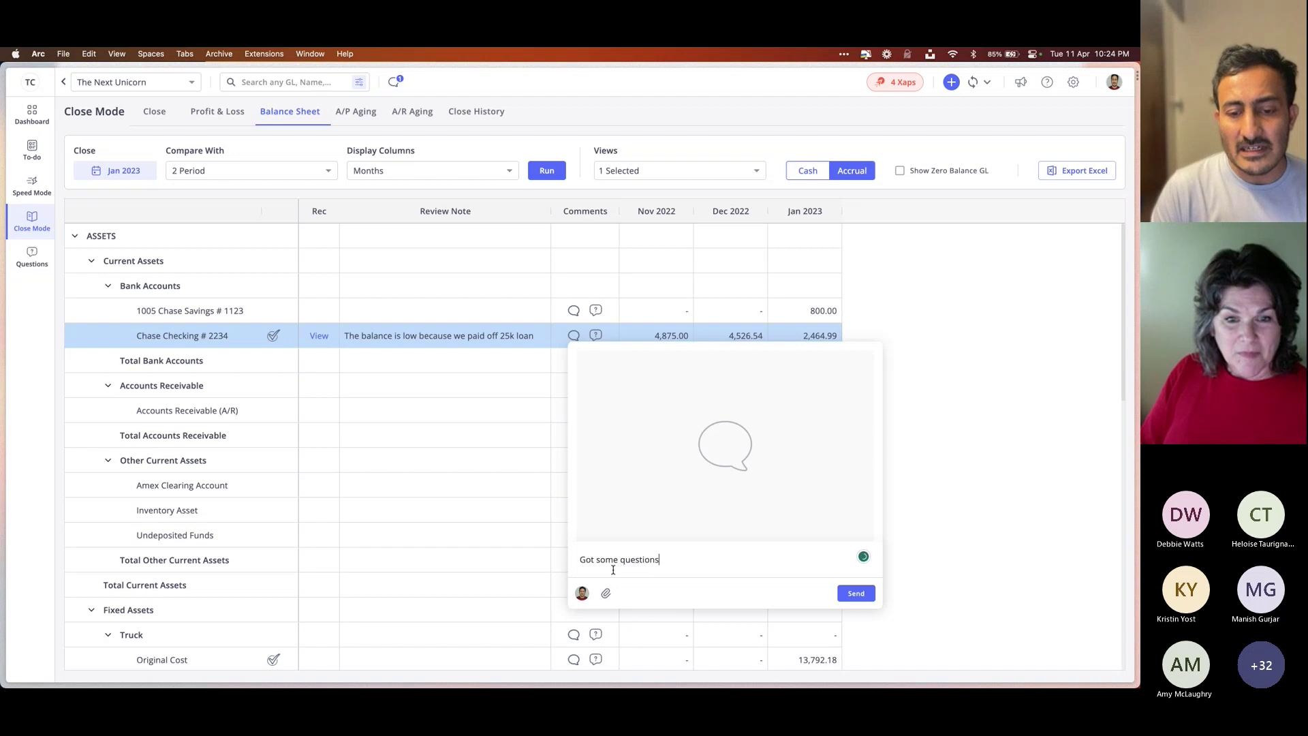
pyautogui.write('for you.')
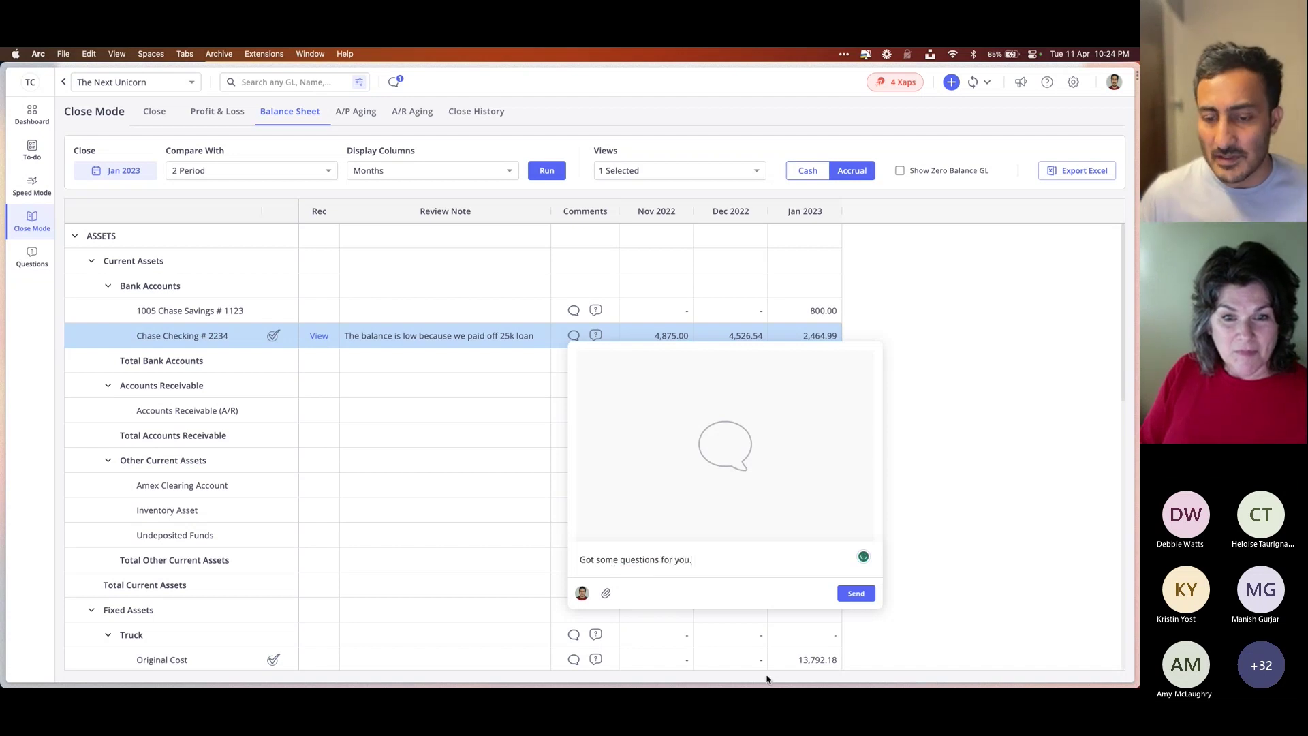
pyautogui.click(856, 593)
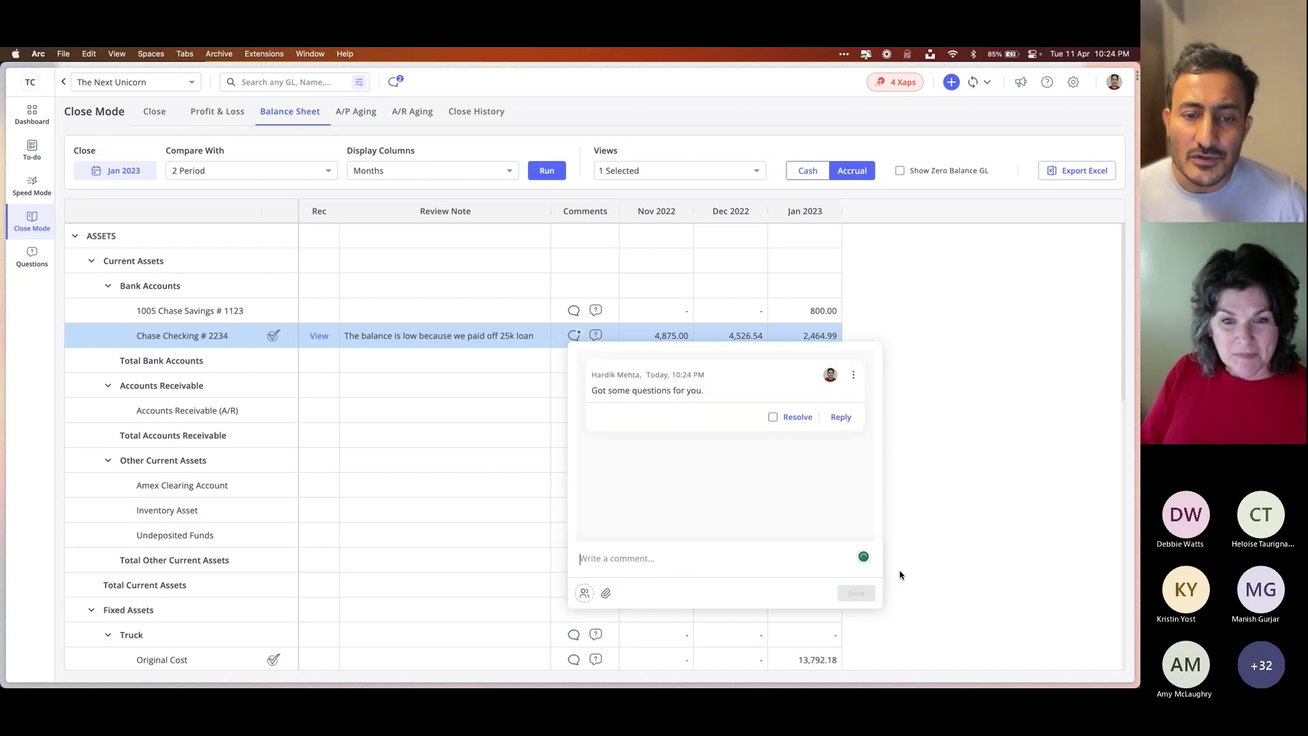
pyautogui.click(921, 372)
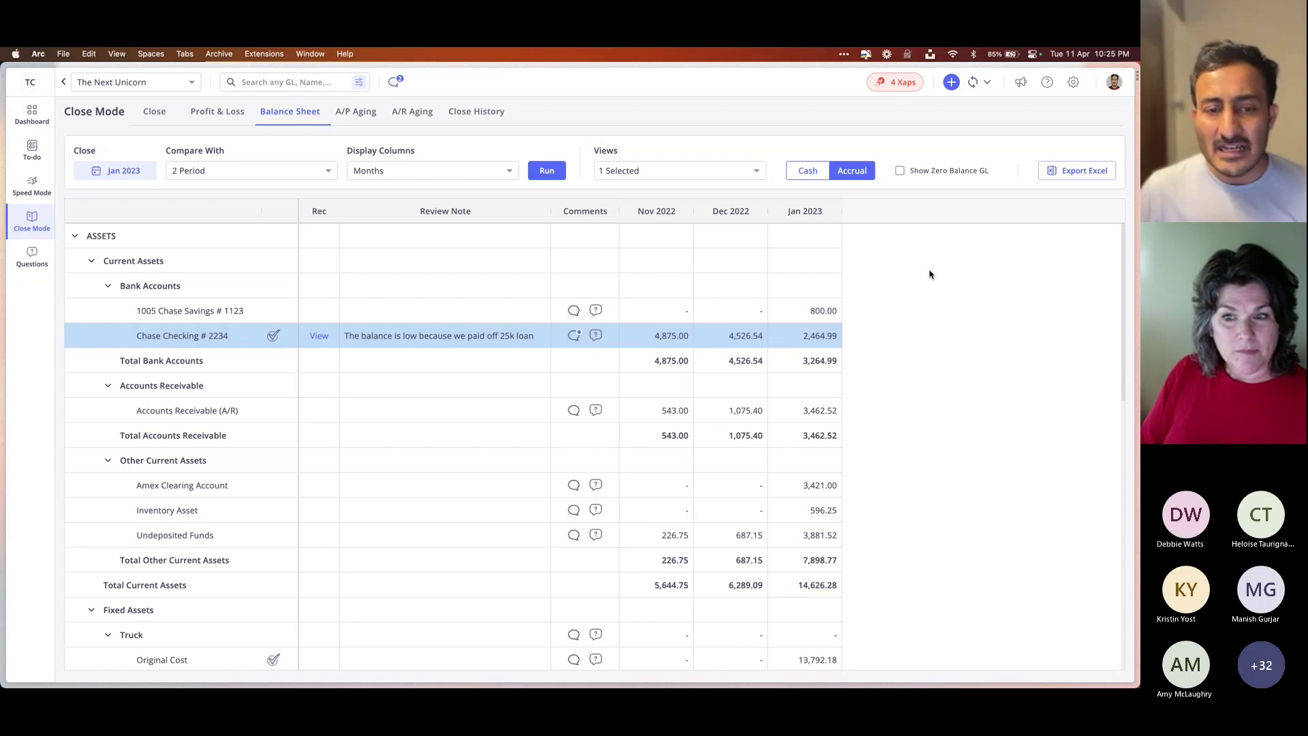
# Look over the Balance Sheet accounts and review the client's full list of comments
pyautogui.scroll(-5, 603, 471)
pyautogui.scroll(-2, 603, 473)
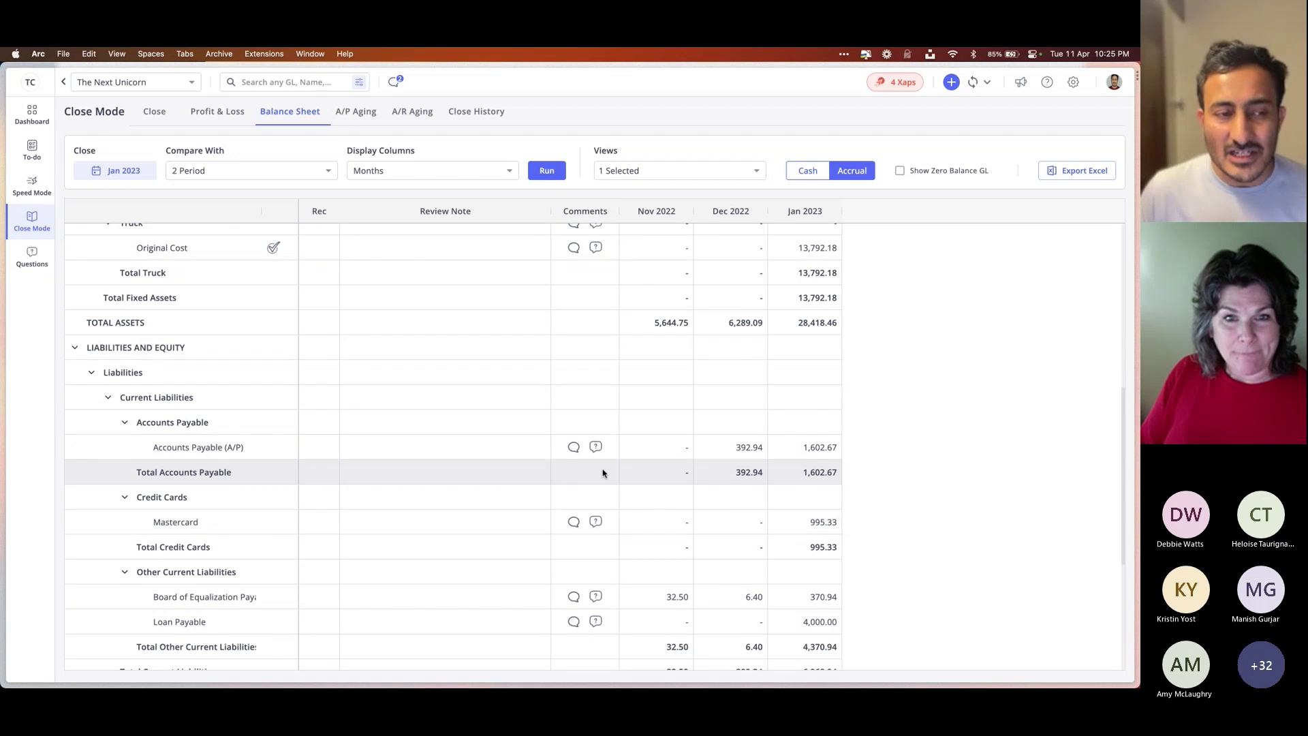
pyautogui.scroll(6, 603, 473)
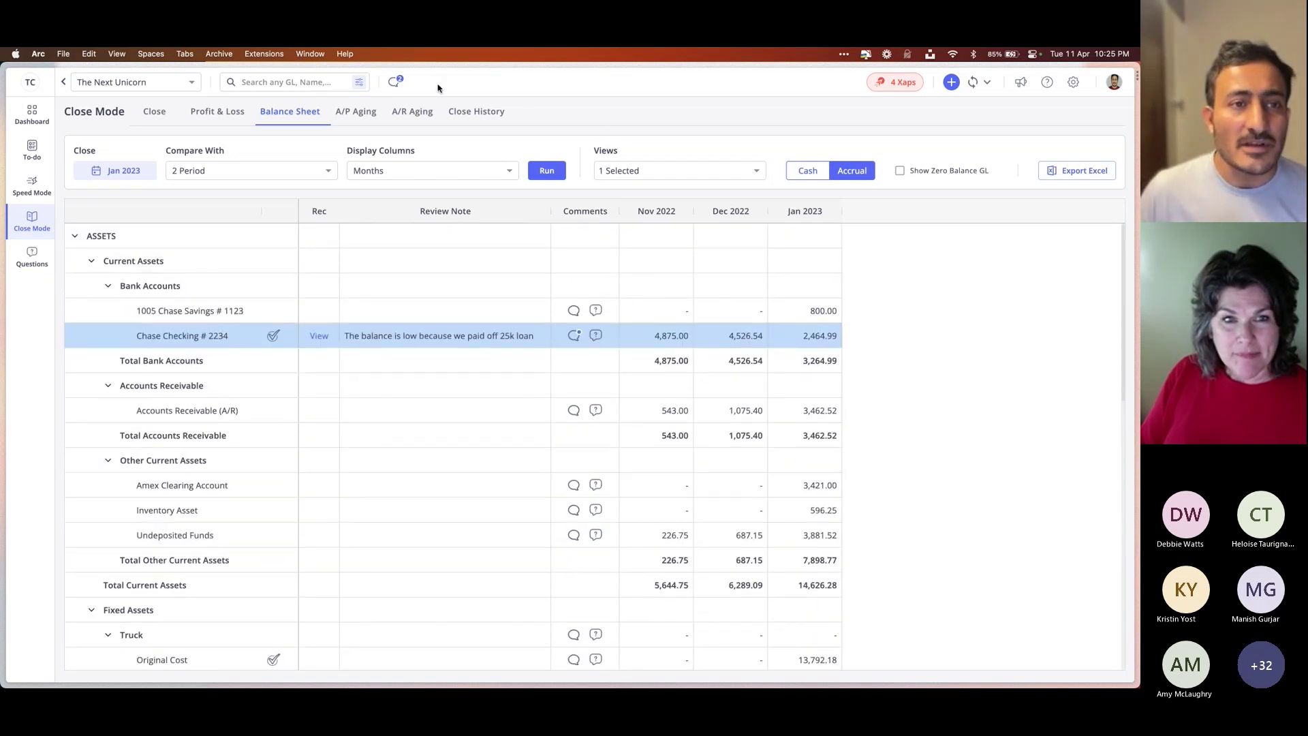
pyautogui.click(396, 82)
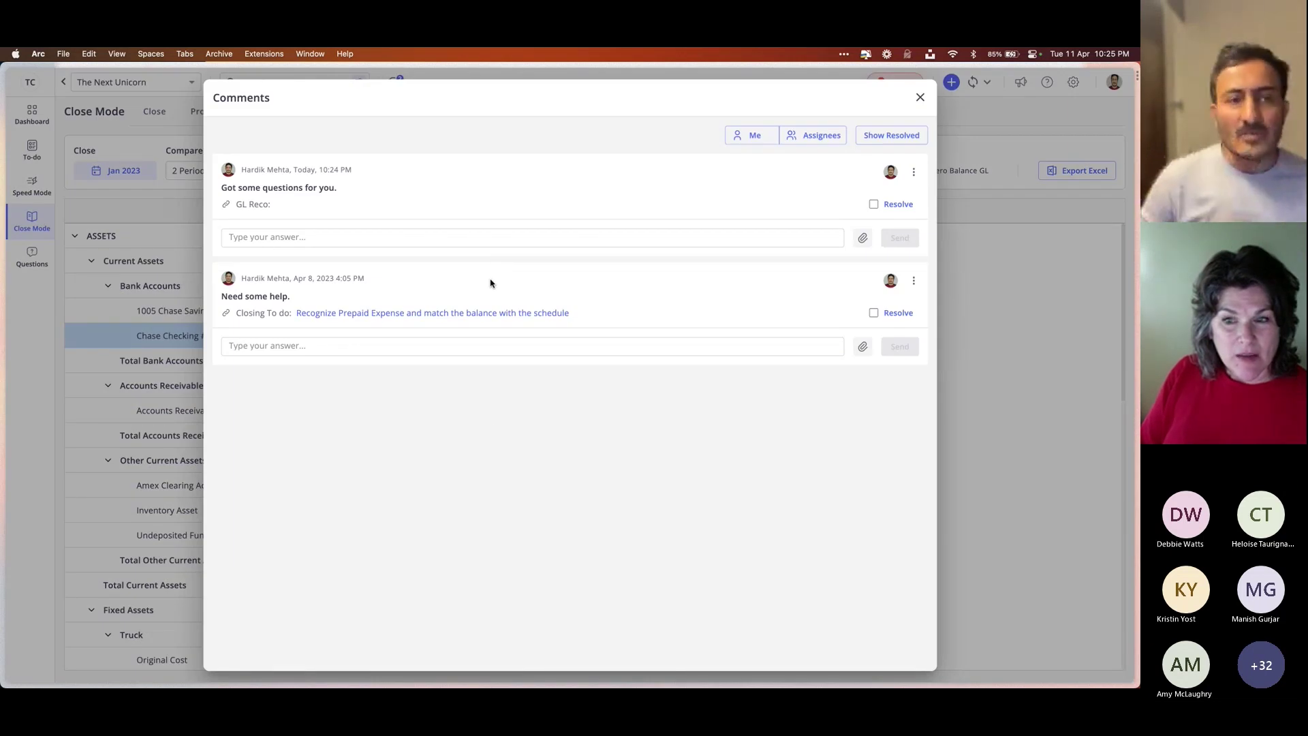
pyautogui.click(919, 97)
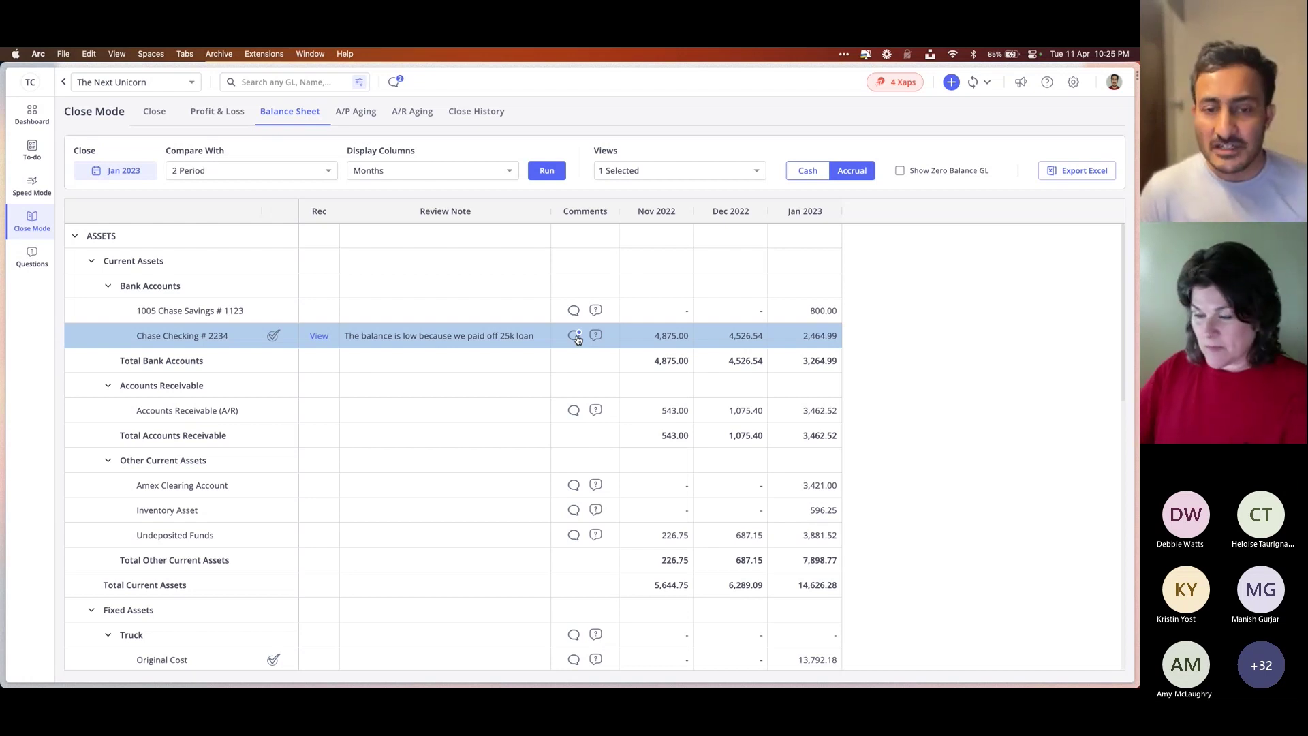
# Return to the Jan 2023 close checklist and review the QBO Speed Mode close template in the practice settings
pyautogui.click(157, 113)
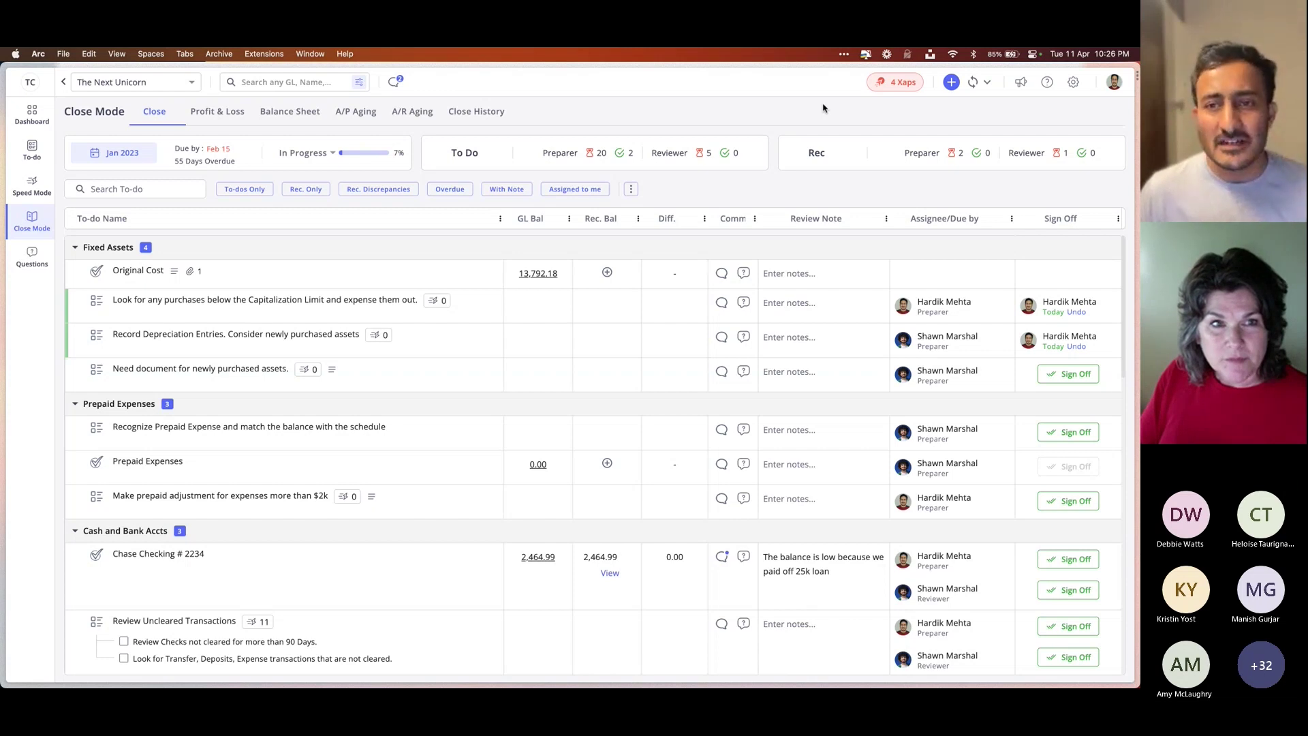
pyautogui.click(1075, 87)
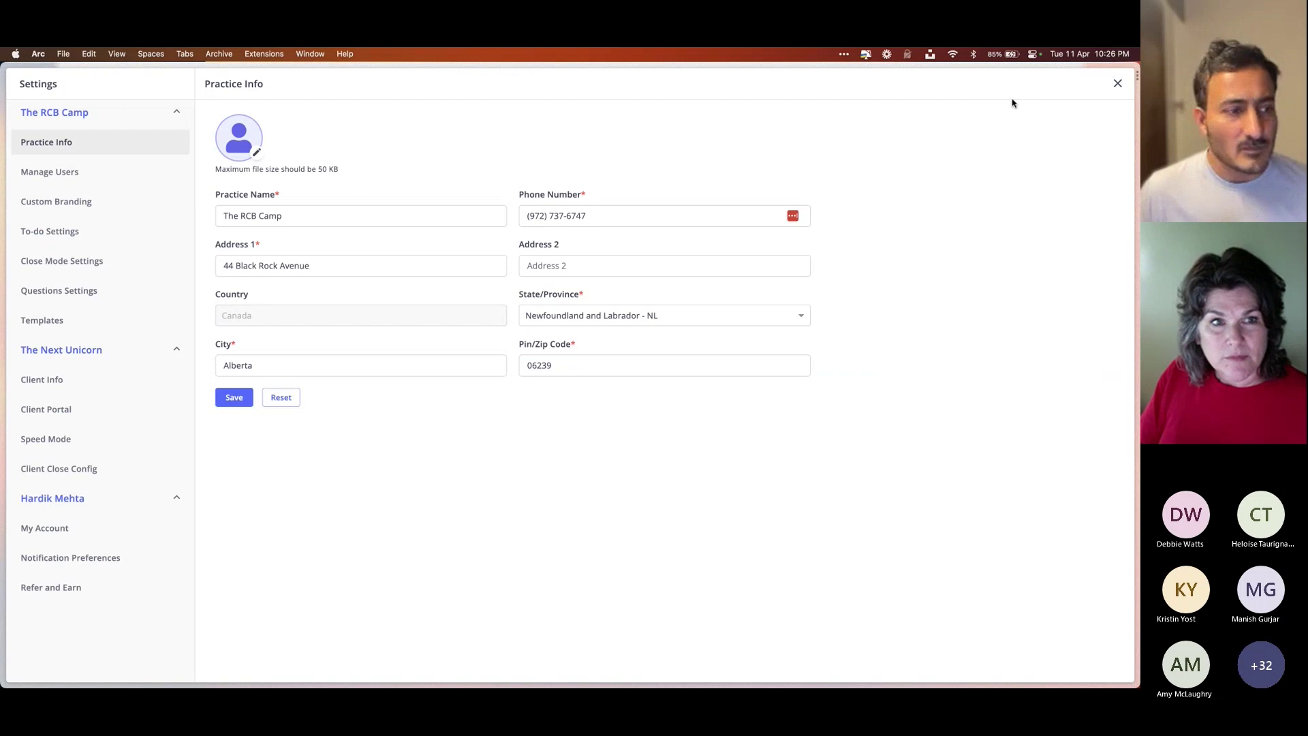
pyautogui.click(116, 319)
pyautogui.click(259, 114)
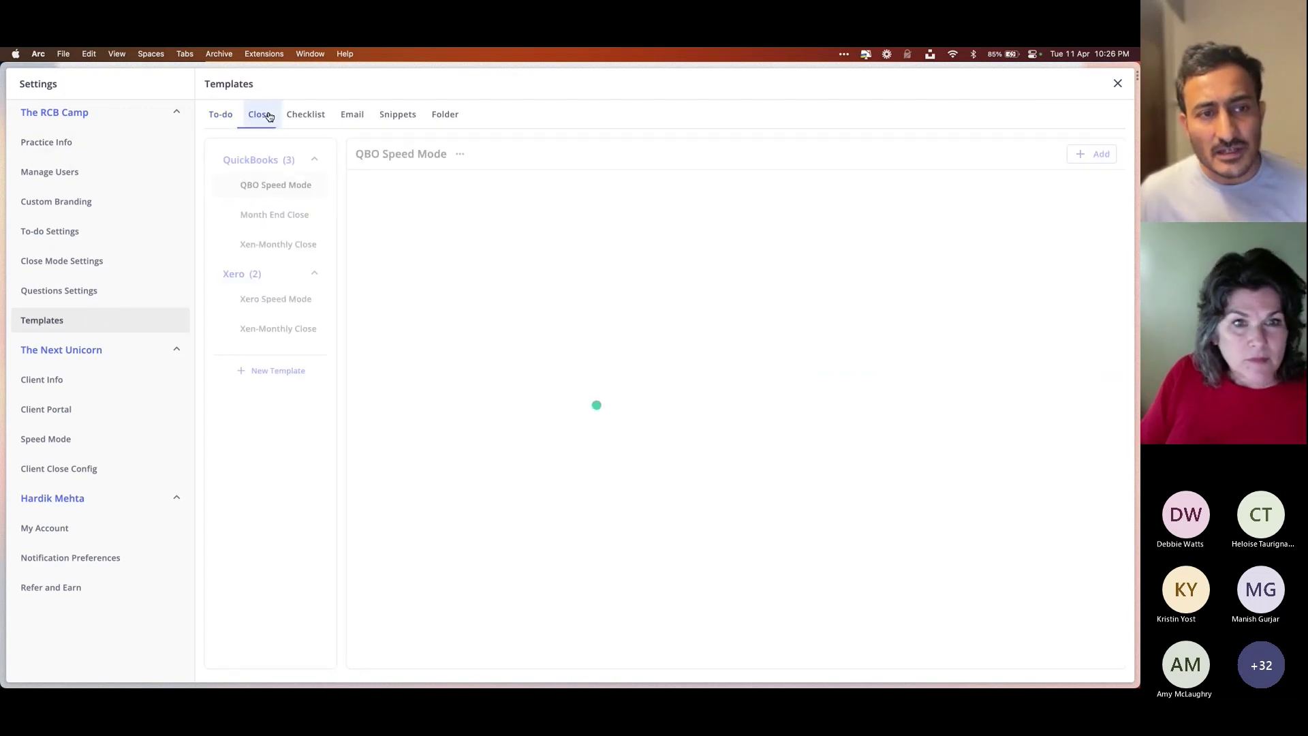
pyautogui.scroll(-5, 443, 443)
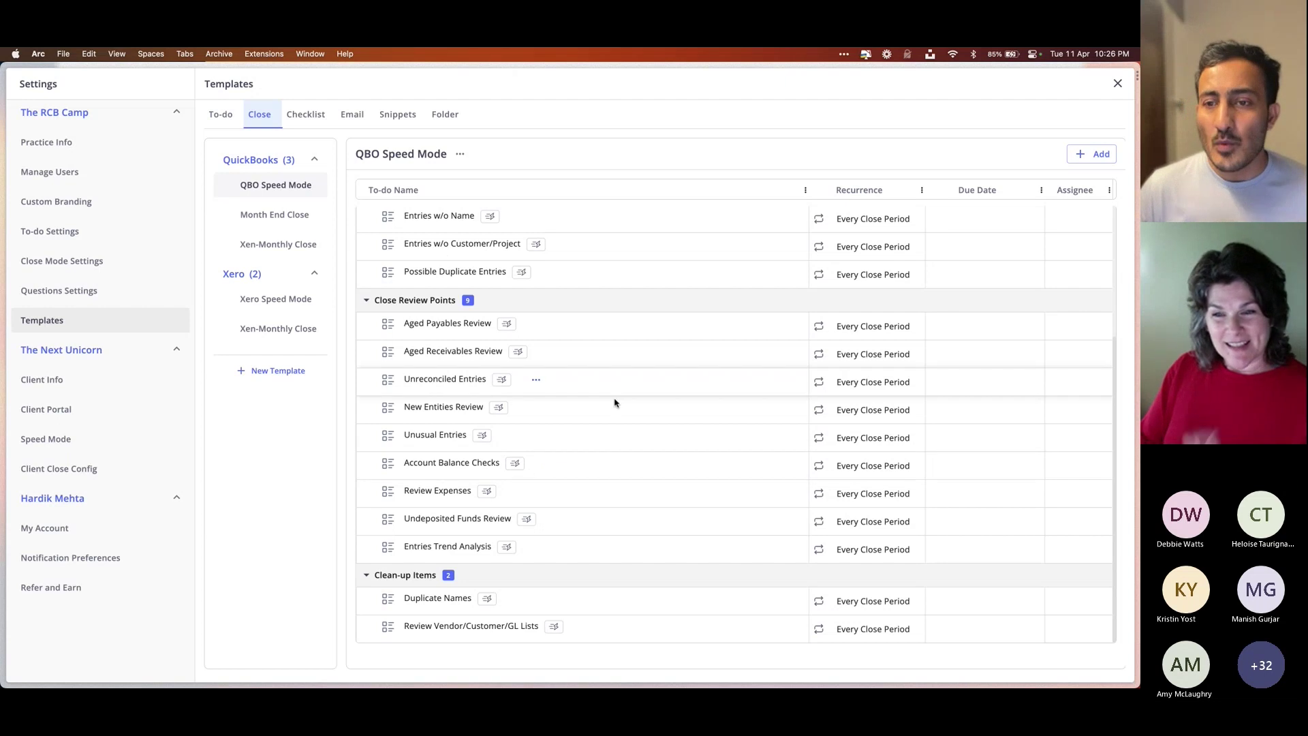
pyautogui.click(1117, 83)
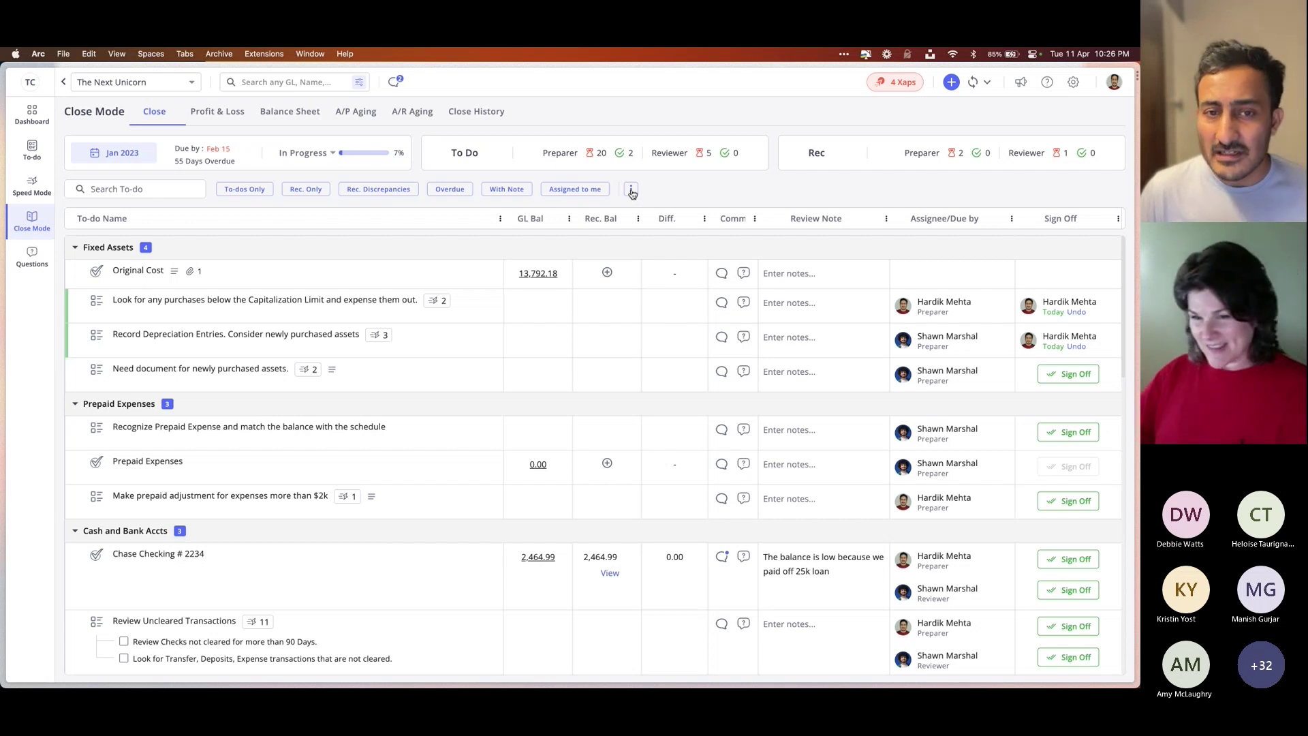
# Preview the QBO Speed Mode and Month End Close templates available for import, without importing either
pyautogui.click(630, 190)
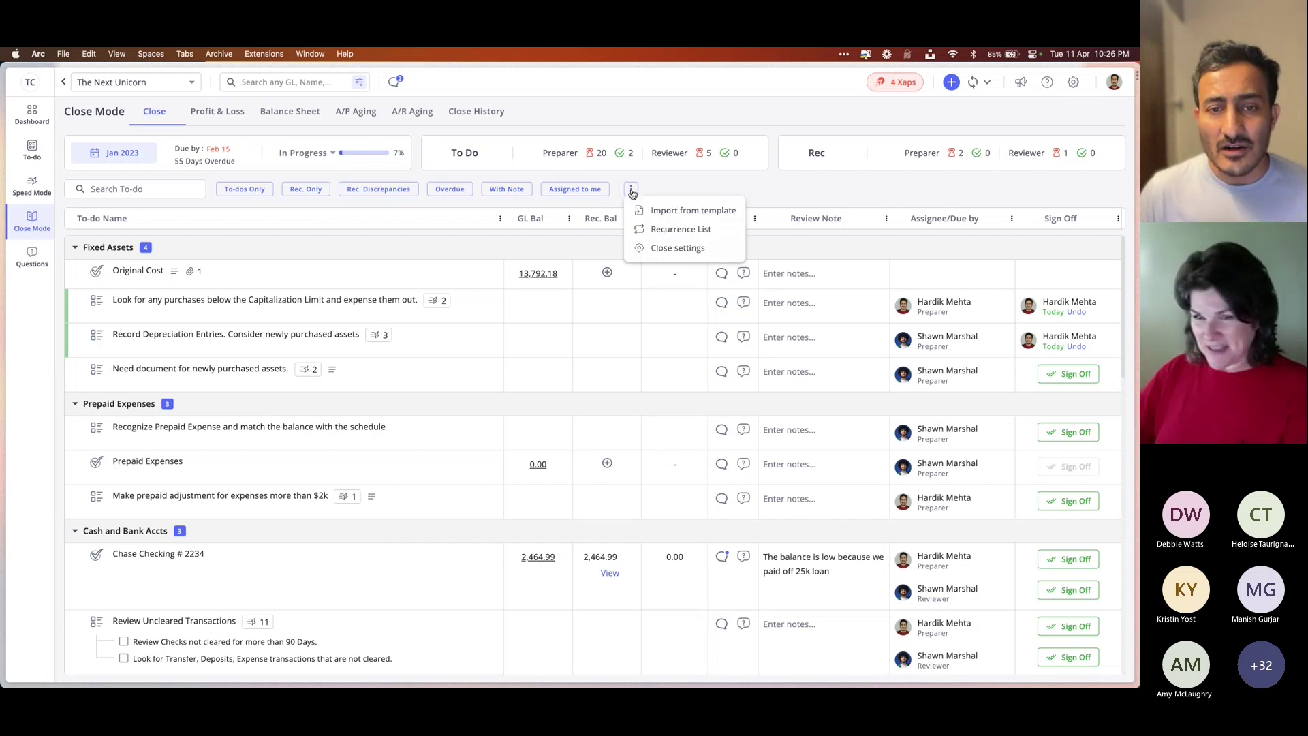
pyautogui.click(665, 214)
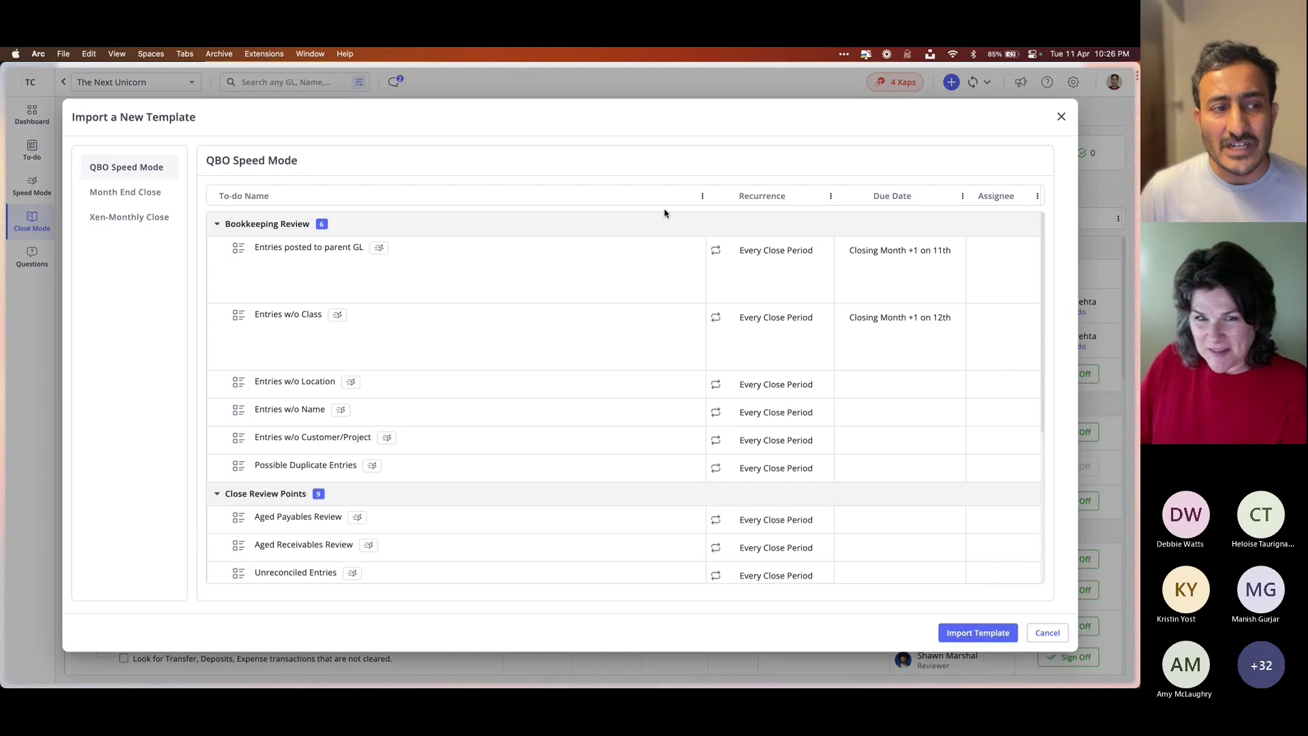
pyautogui.click(126, 194)
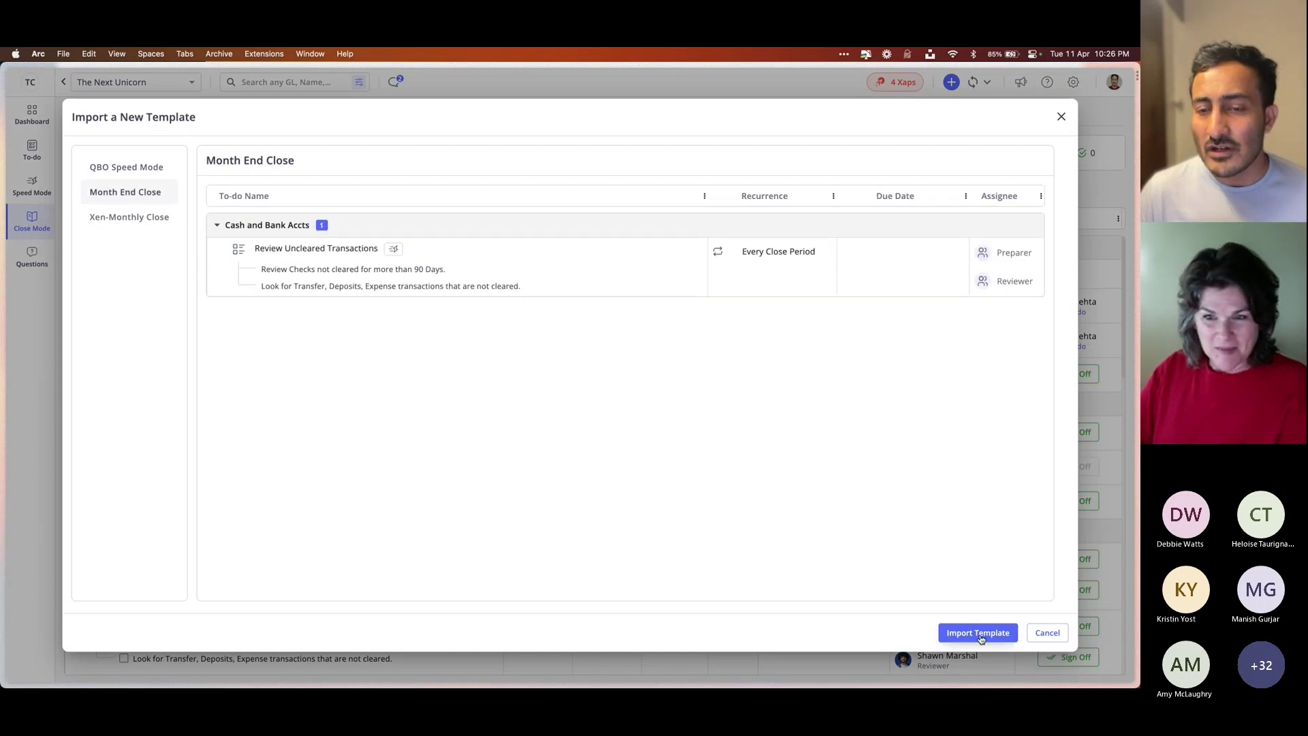
pyautogui.click(1043, 632)
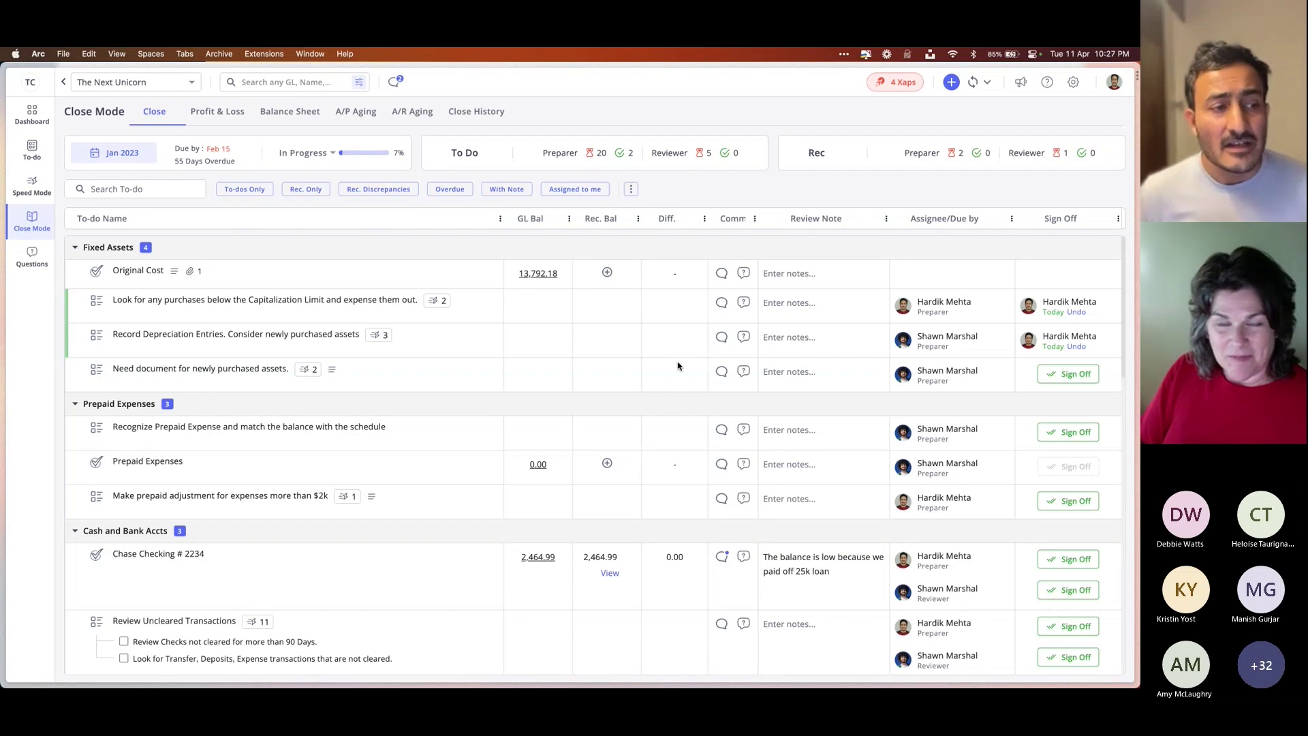
# Examine the Recurrence List for the recurrence, due dates and assignees of the closing to-dos
pyautogui.click(630, 191)
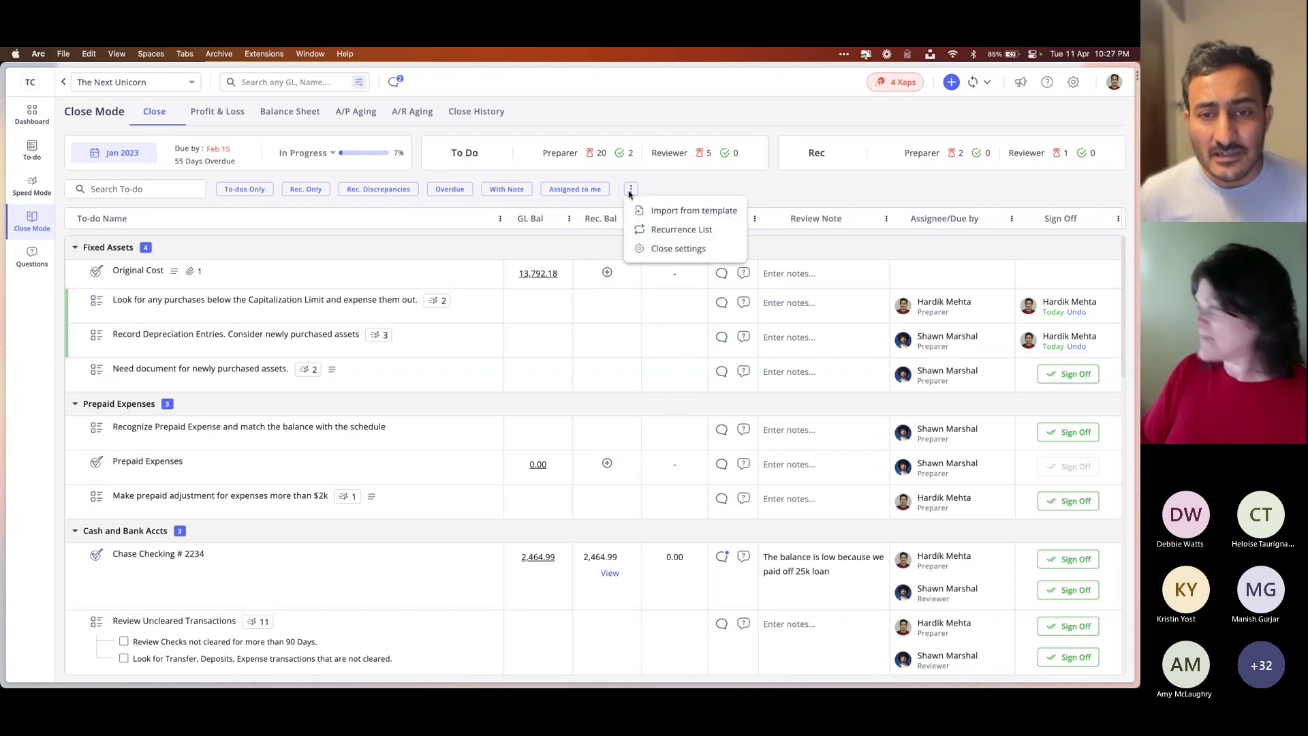
pyautogui.click(689, 231)
pyautogui.scroll(-5, 645, 382)
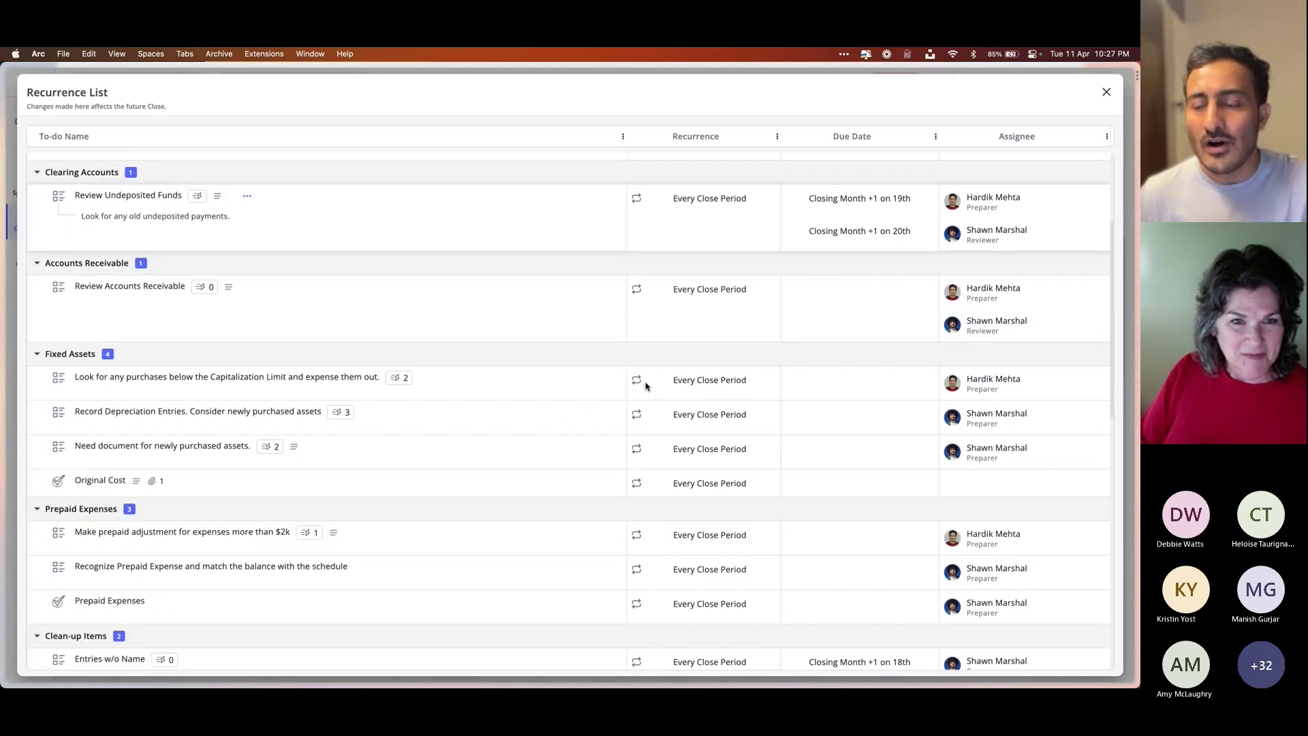
pyautogui.scroll(-15, 645, 387)
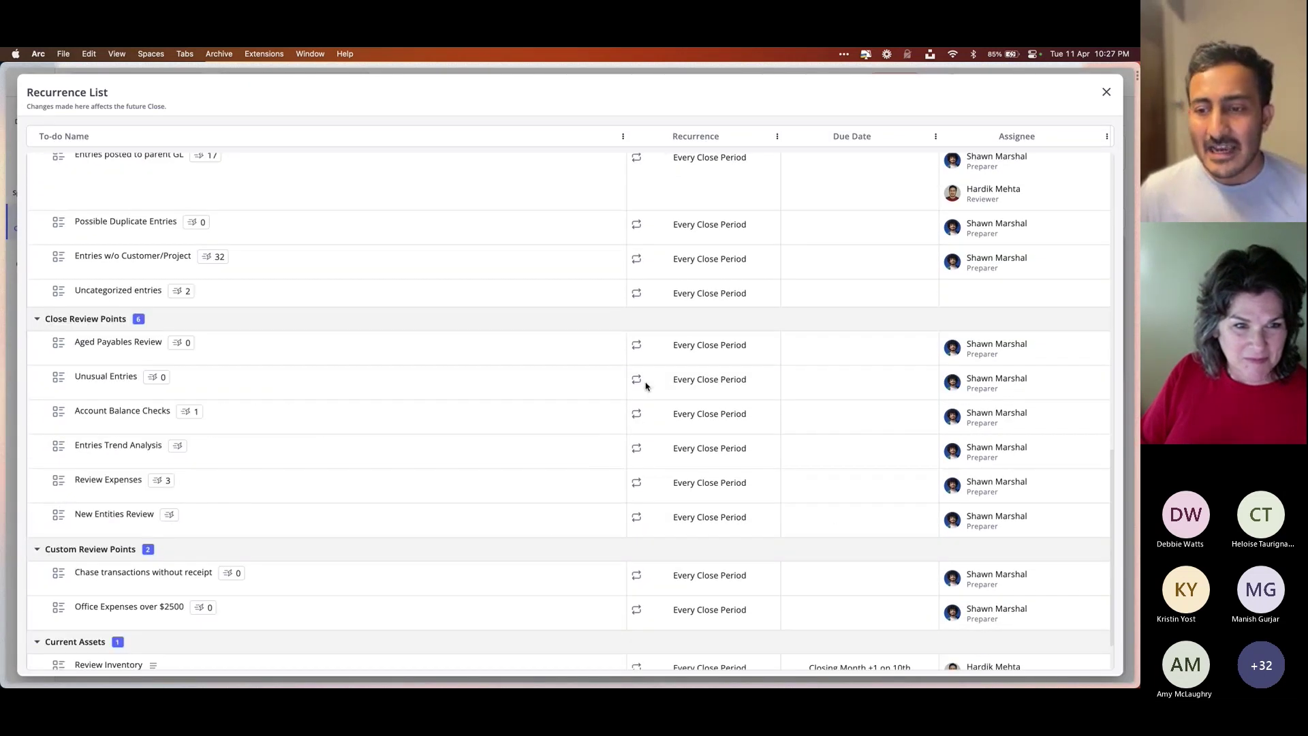
pyautogui.scroll(20, 645, 386)
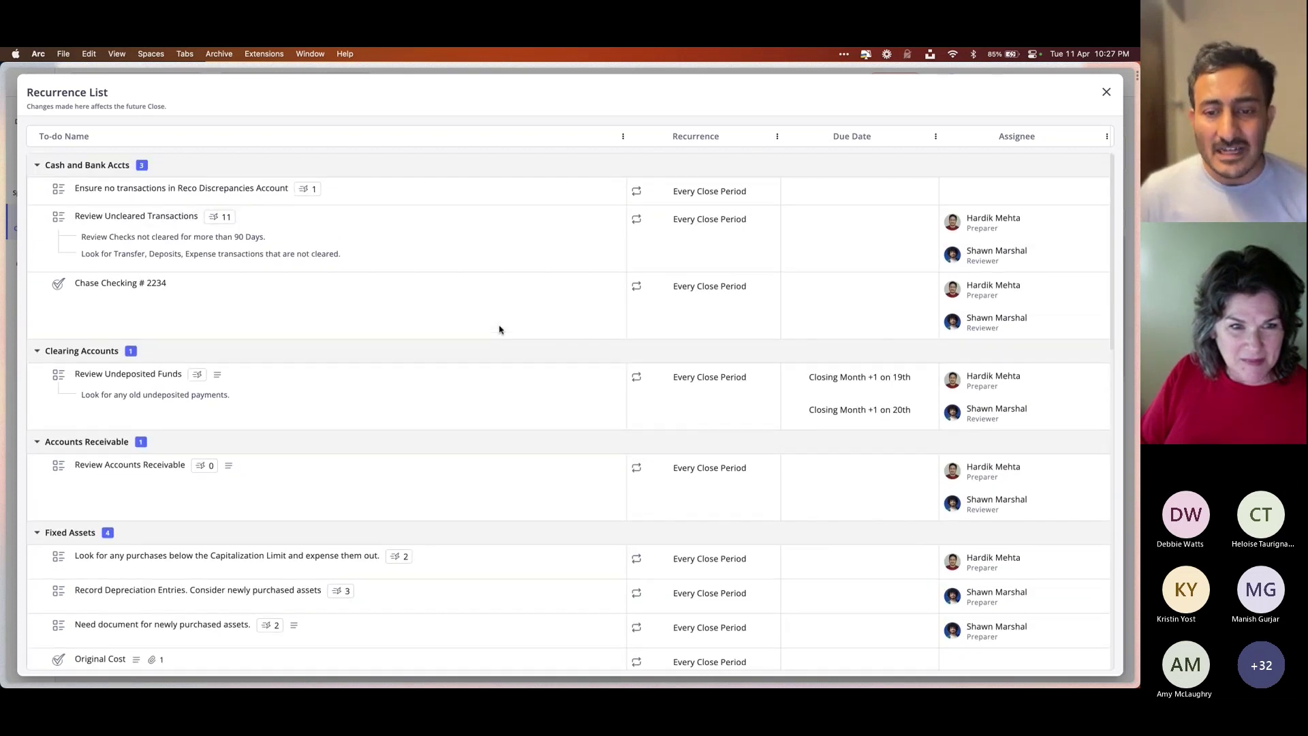
pyautogui.scroll(-12, 499, 329)
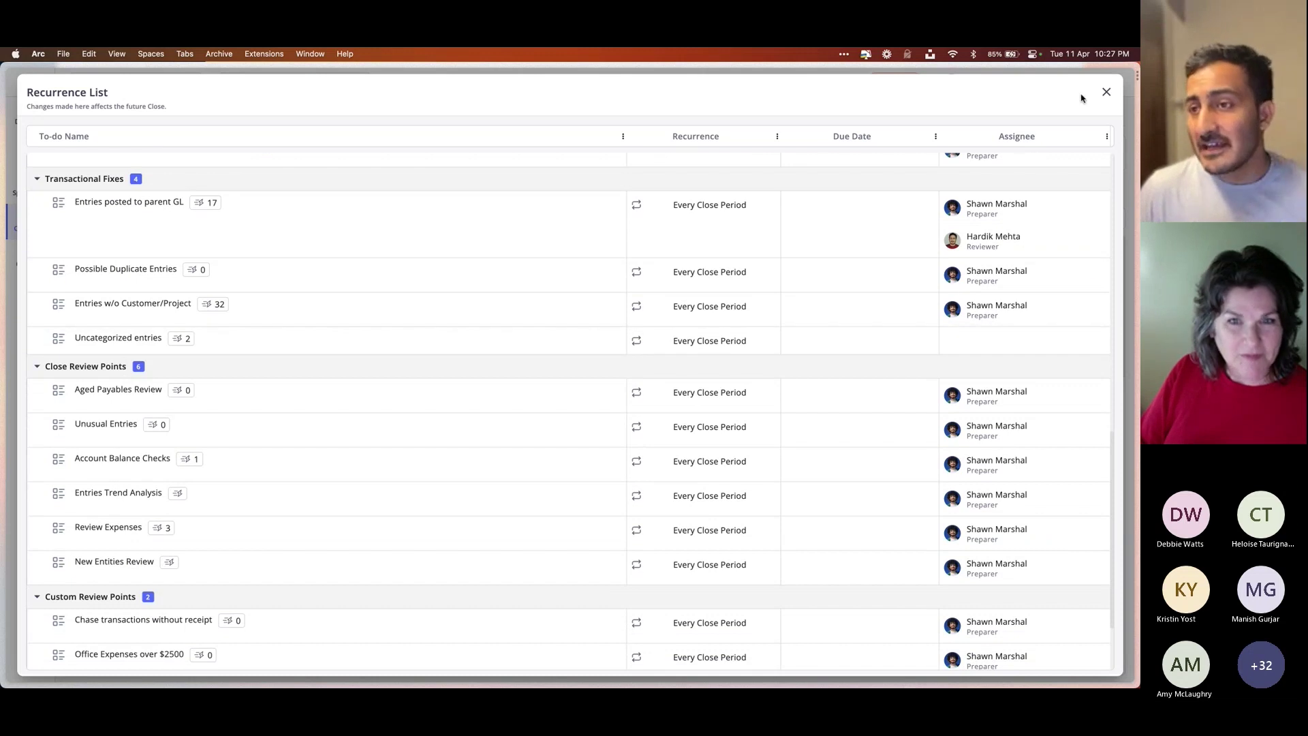
pyautogui.click(1106, 93)
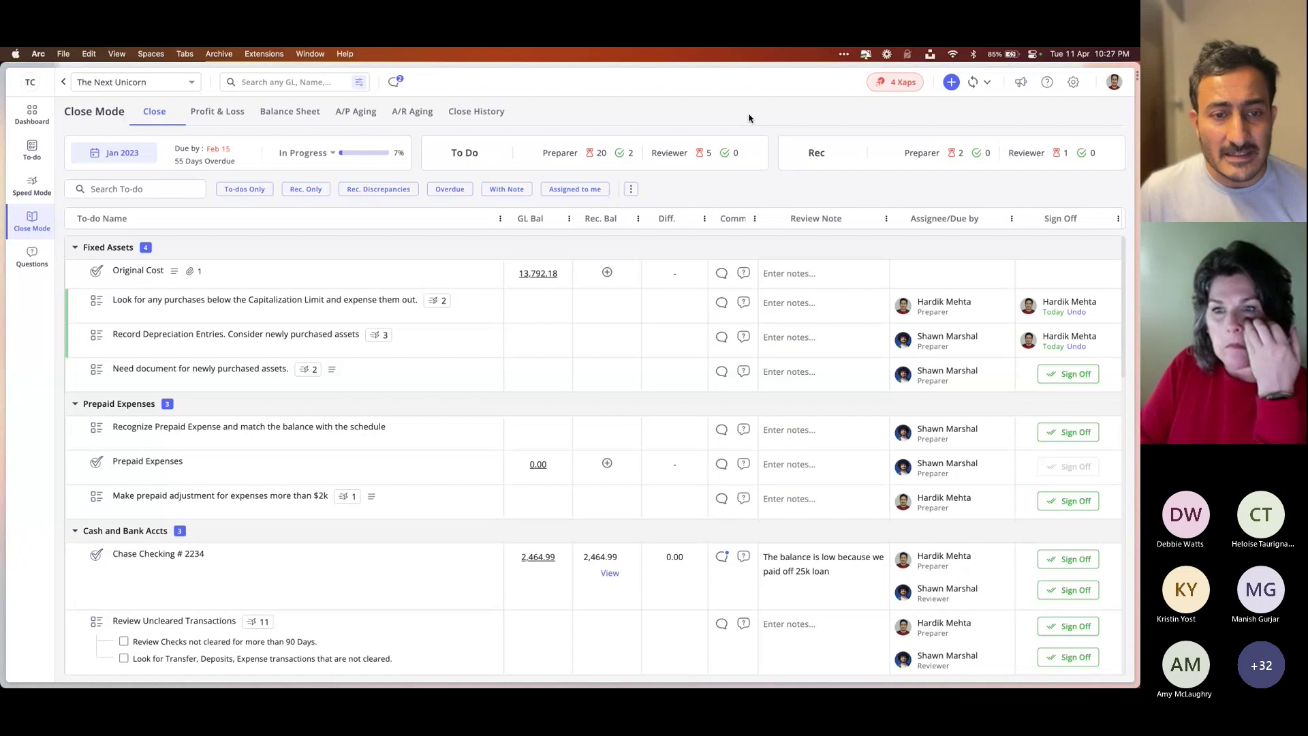
# Try a custom recurrence of March, June, September and December for the Original Cost reconciliation, and leave without saving
pyautogui.rightClick(233, 275)
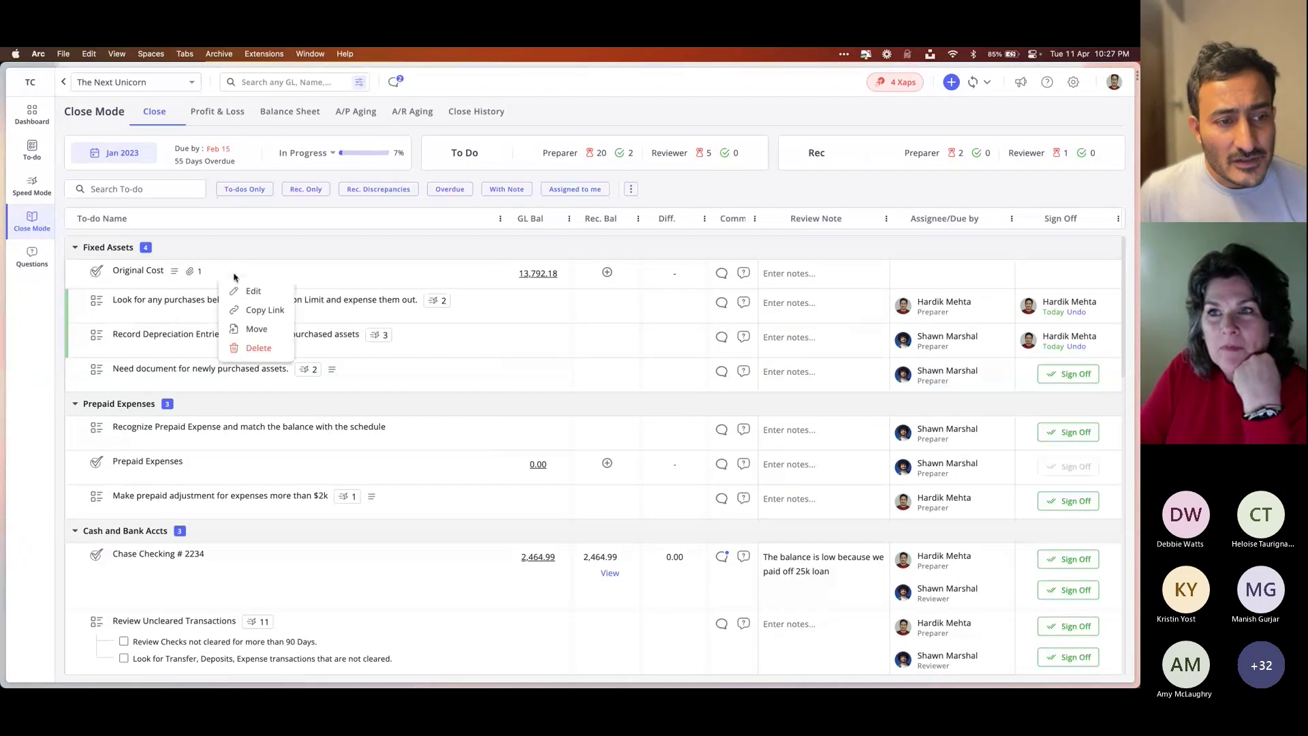
pyautogui.click(271, 292)
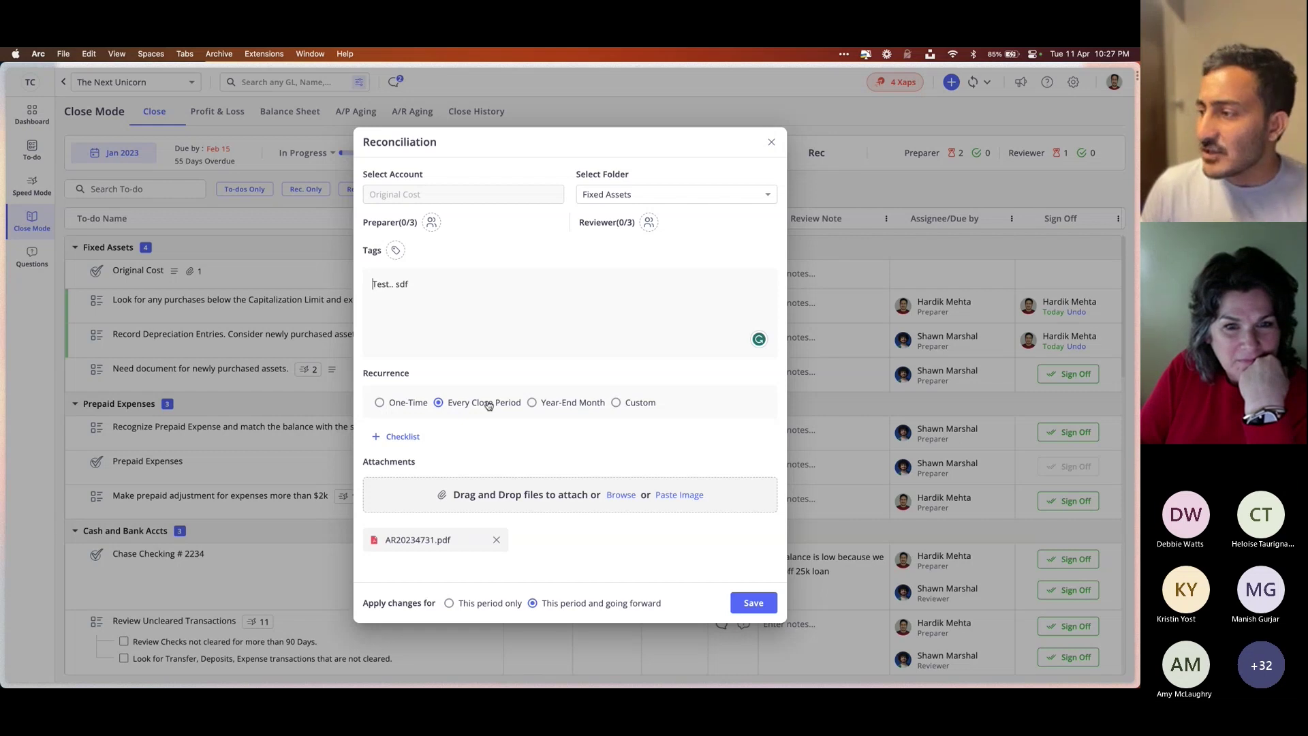
pyautogui.click(583, 406)
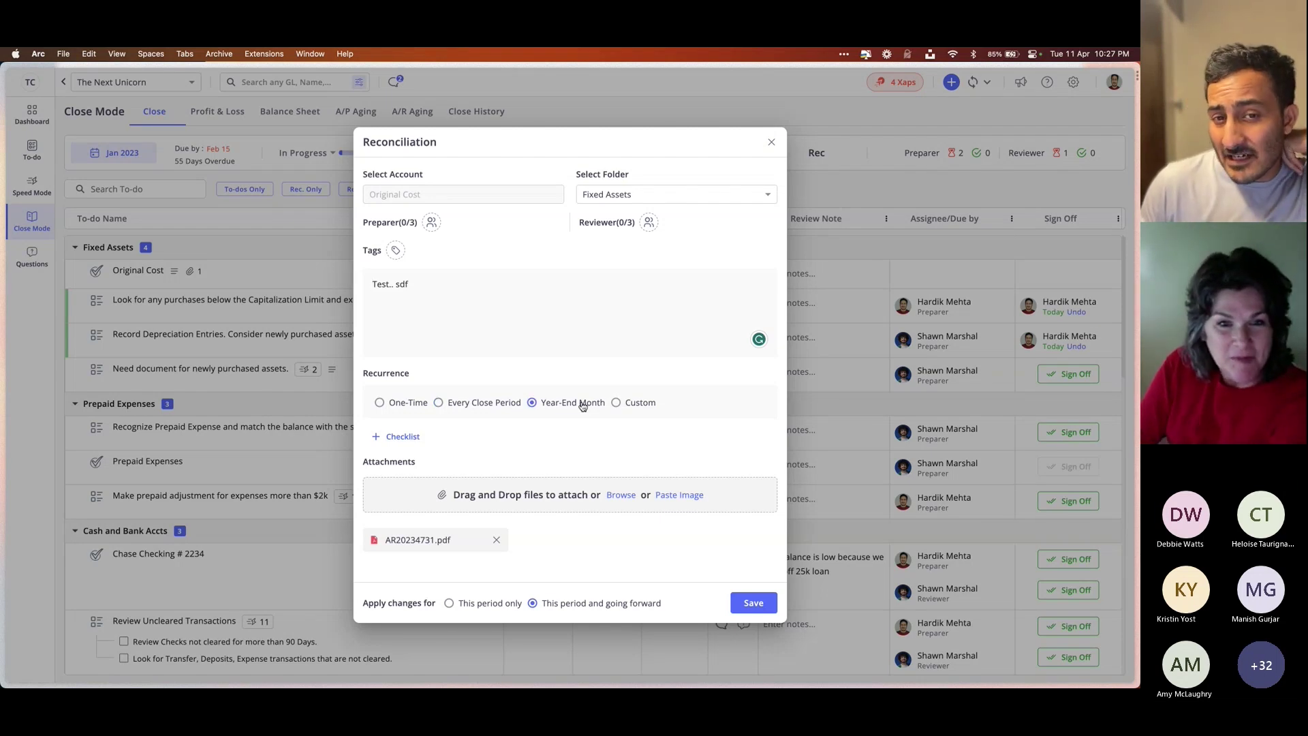
pyautogui.click(630, 408)
pyautogui.click(702, 411)
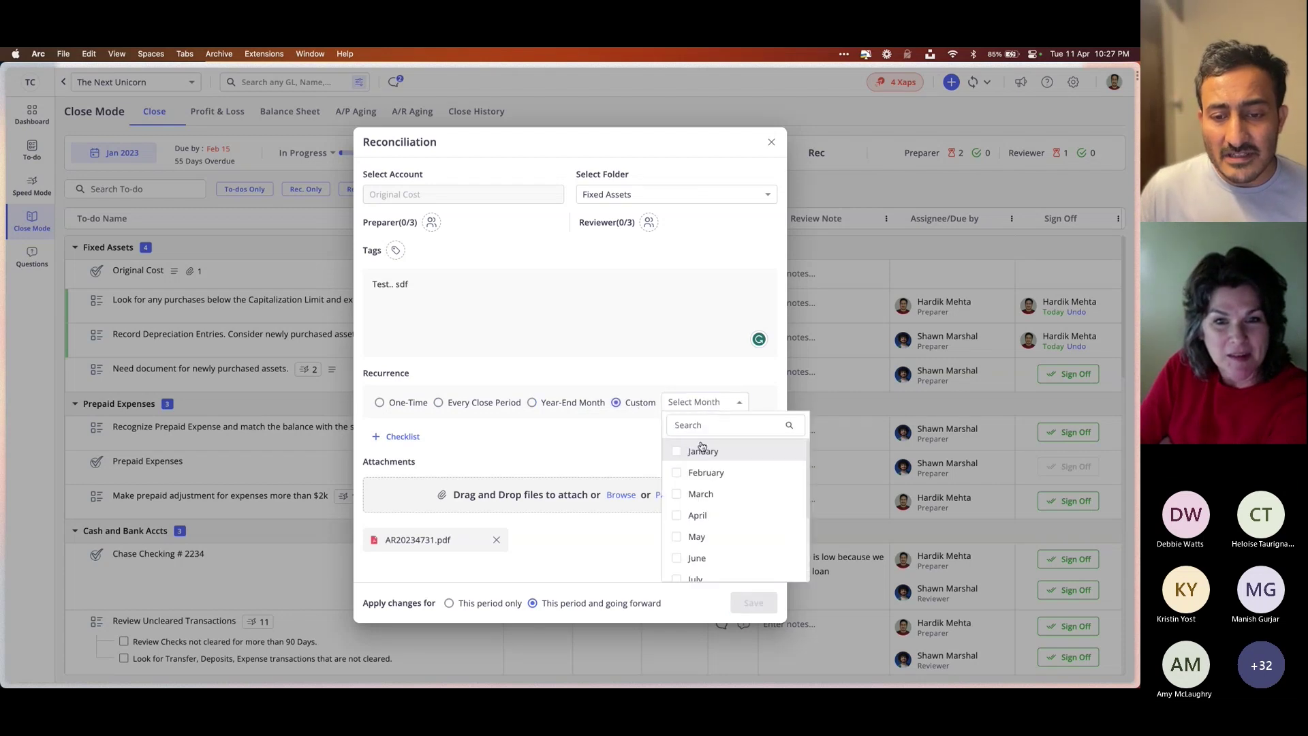
pyautogui.click(702, 493)
pyautogui.click(702, 558)
pyautogui.scroll(-4, 702, 559)
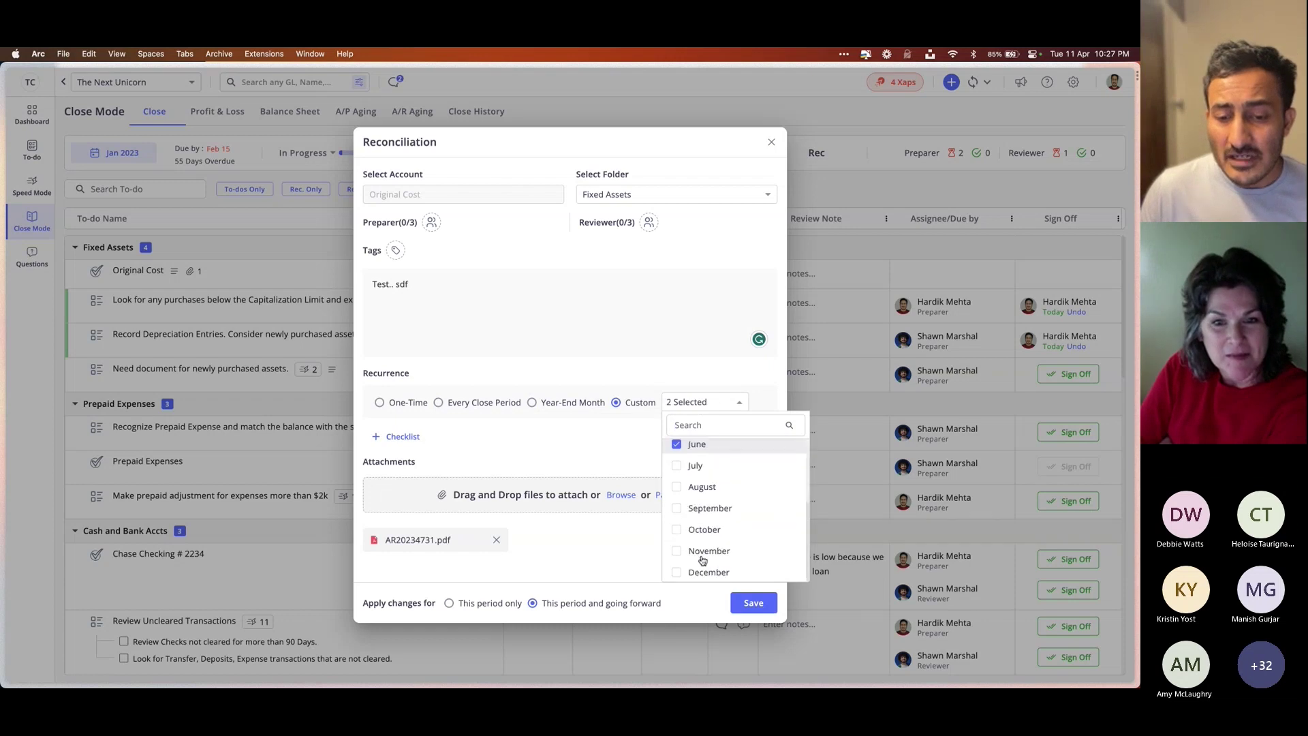
pyautogui.click(711, 507)
pyautogui.click(715, 571)
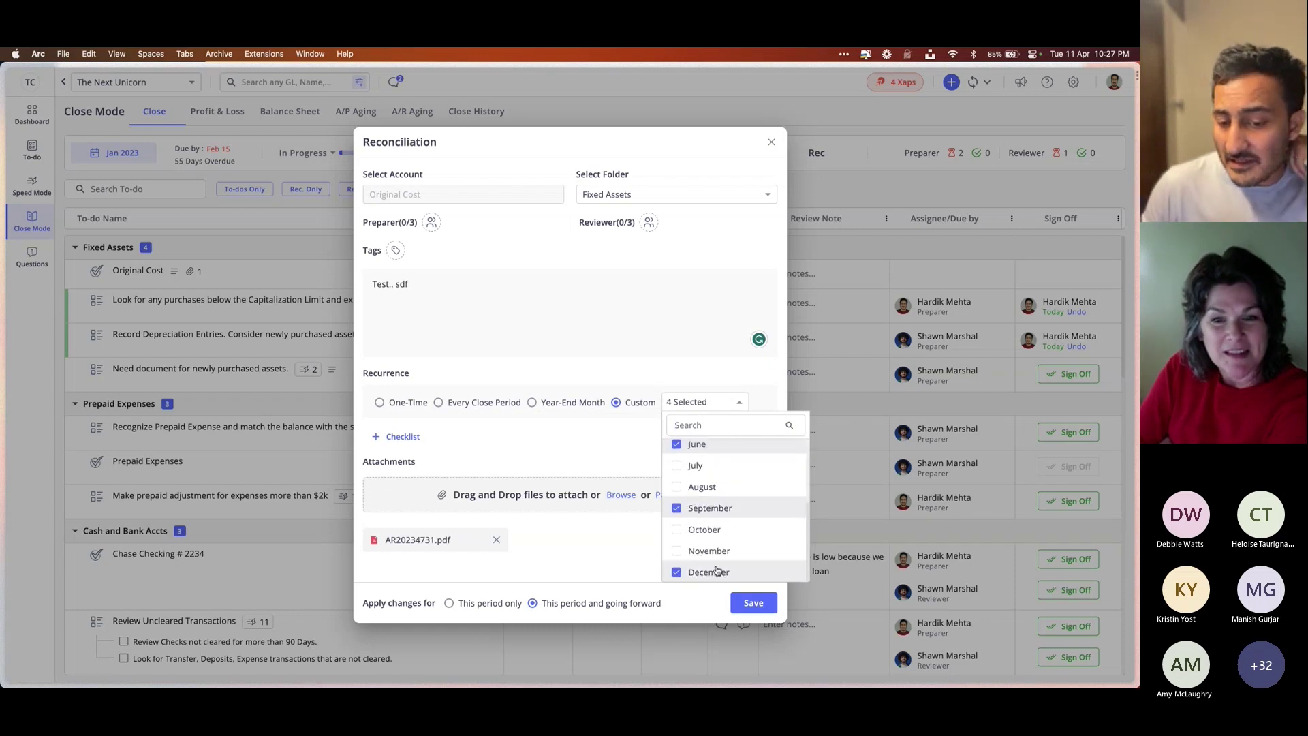
pyautogui.click(663, 145)
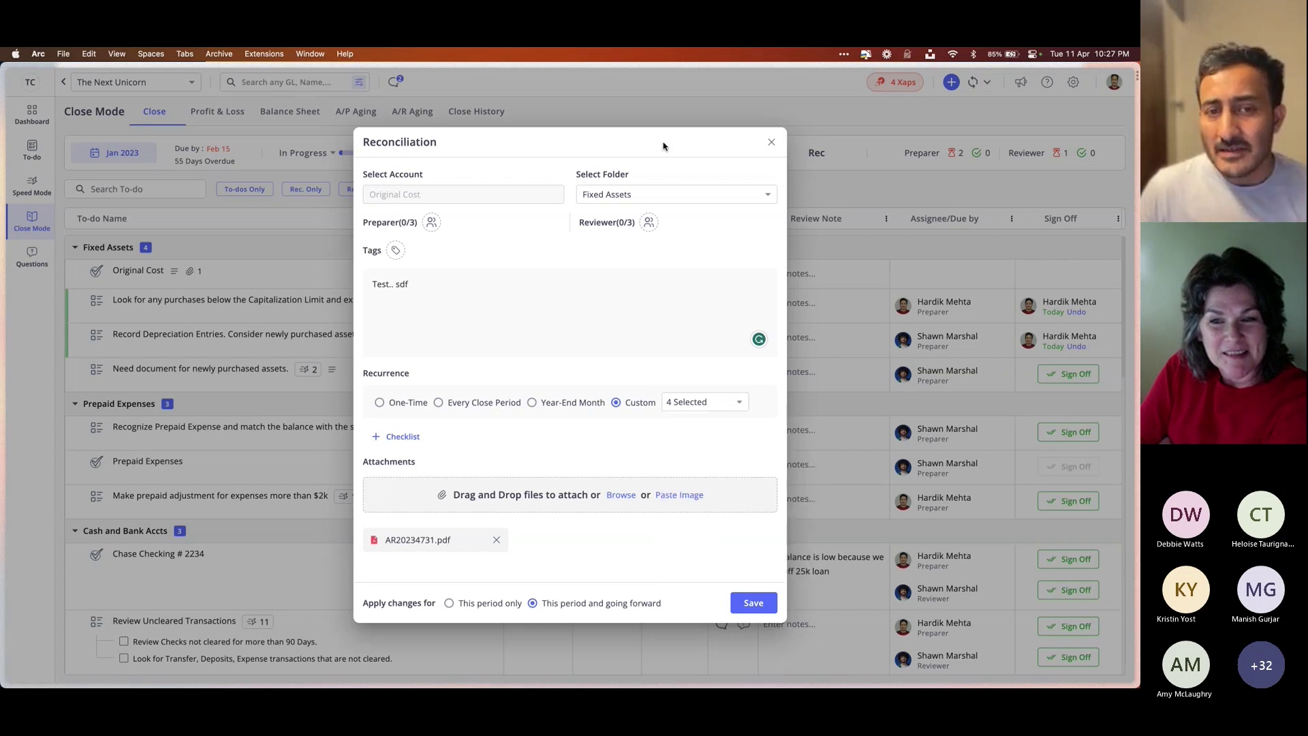
pyautogui.click(771, 144)
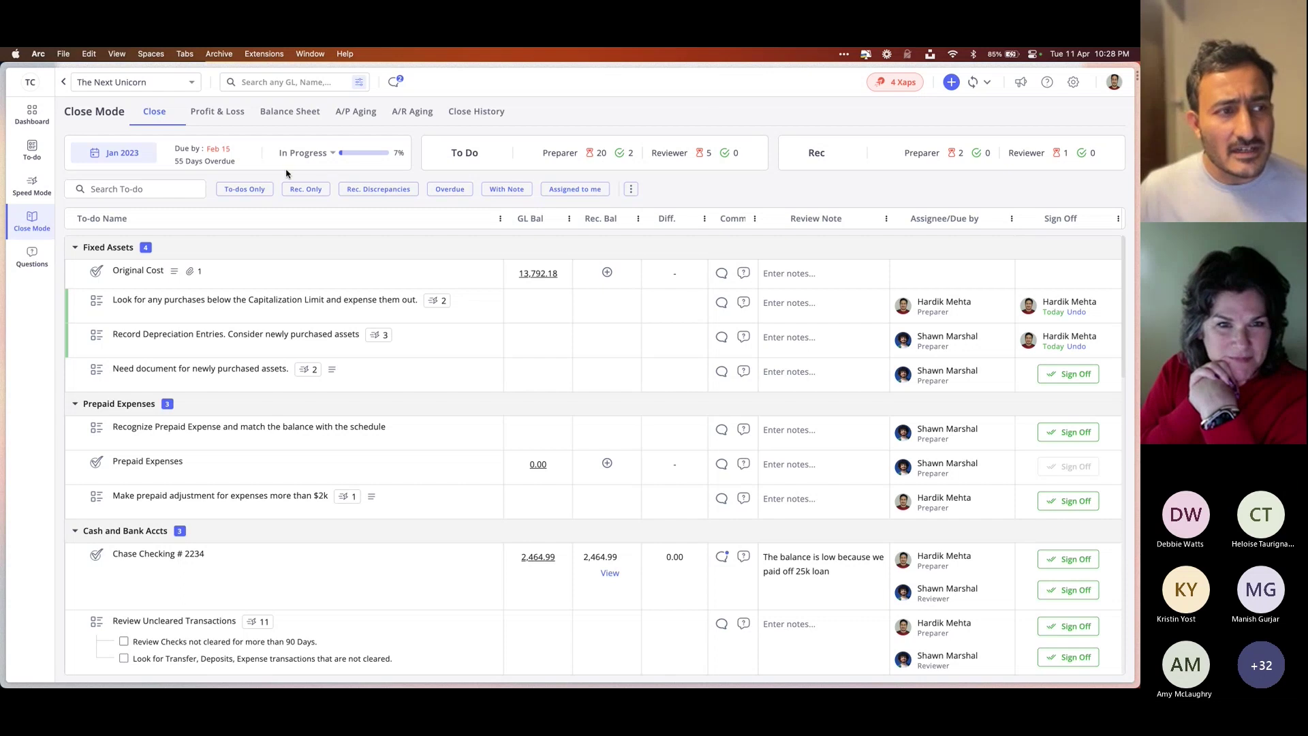
# Review the Jan 2023 close status choices and the Close History with its Mar 2023 entry options, and return to the close checklist
pyautogui.click(323, 155)
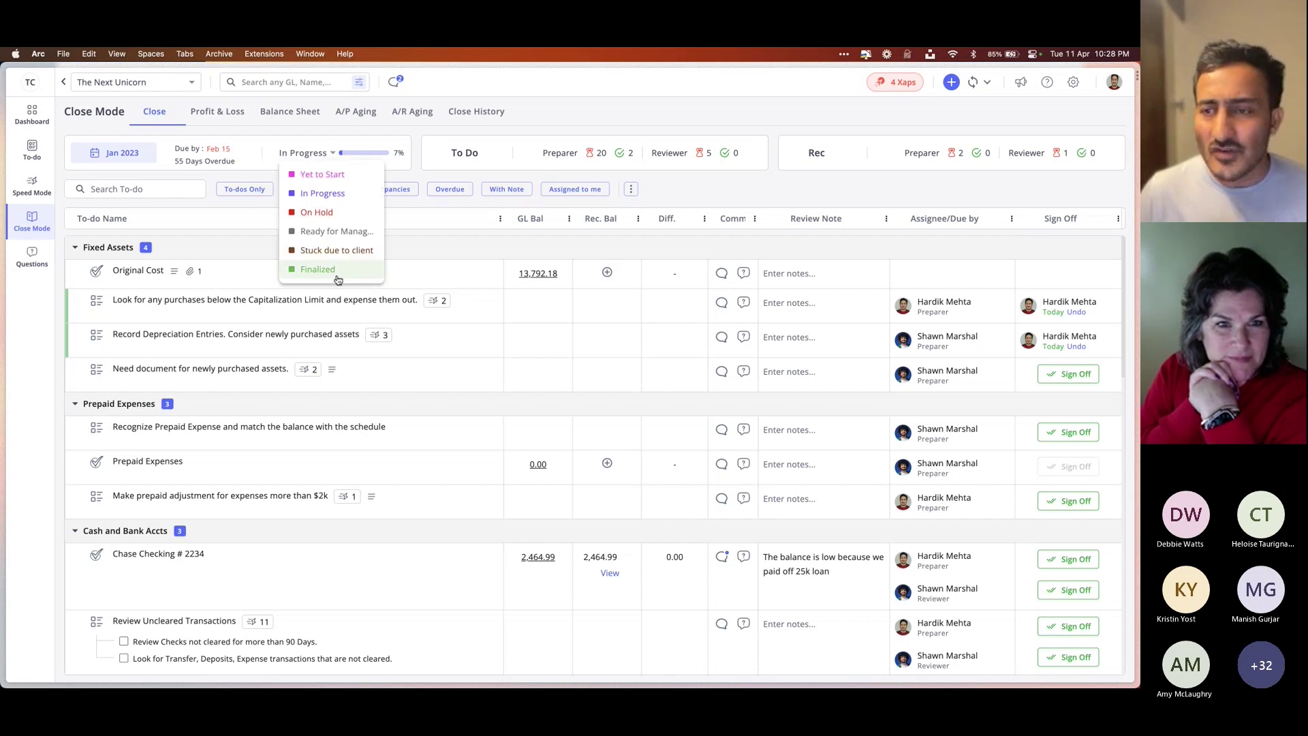
pyautogui.click(480, 112)
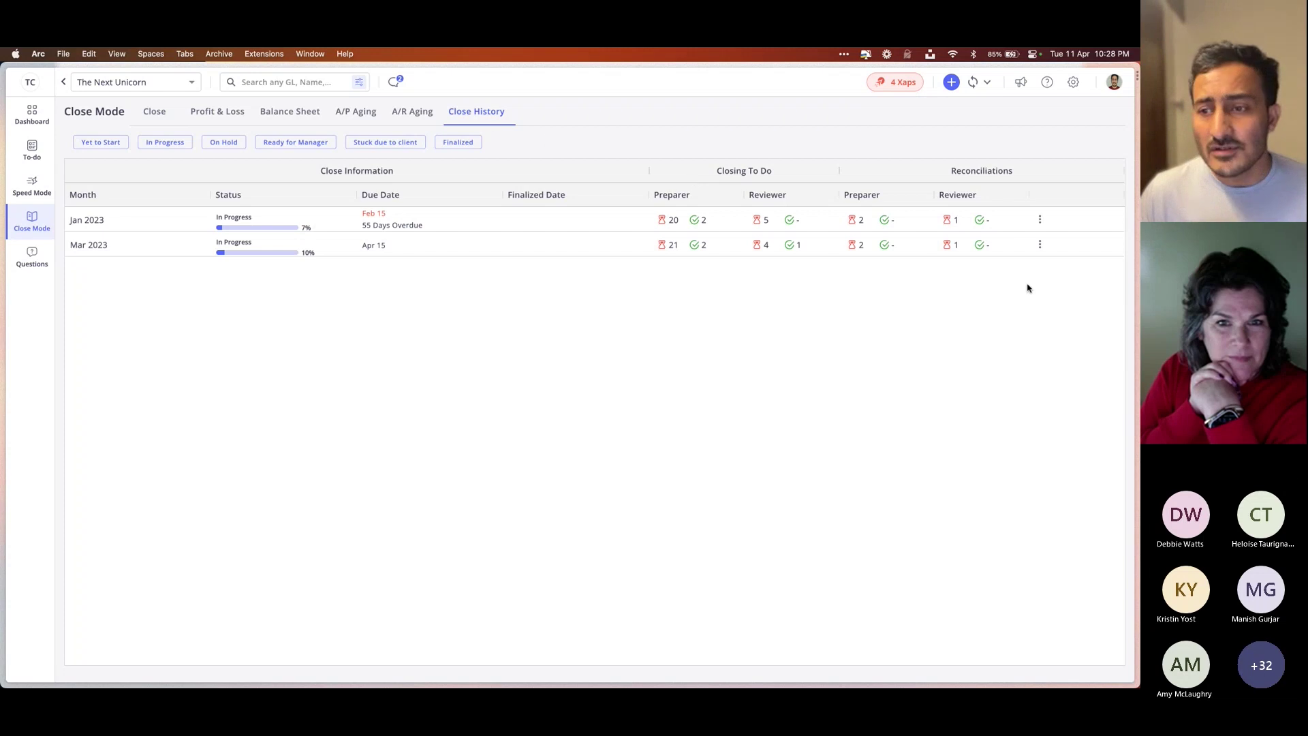
pyautogui.click(1040, 244)
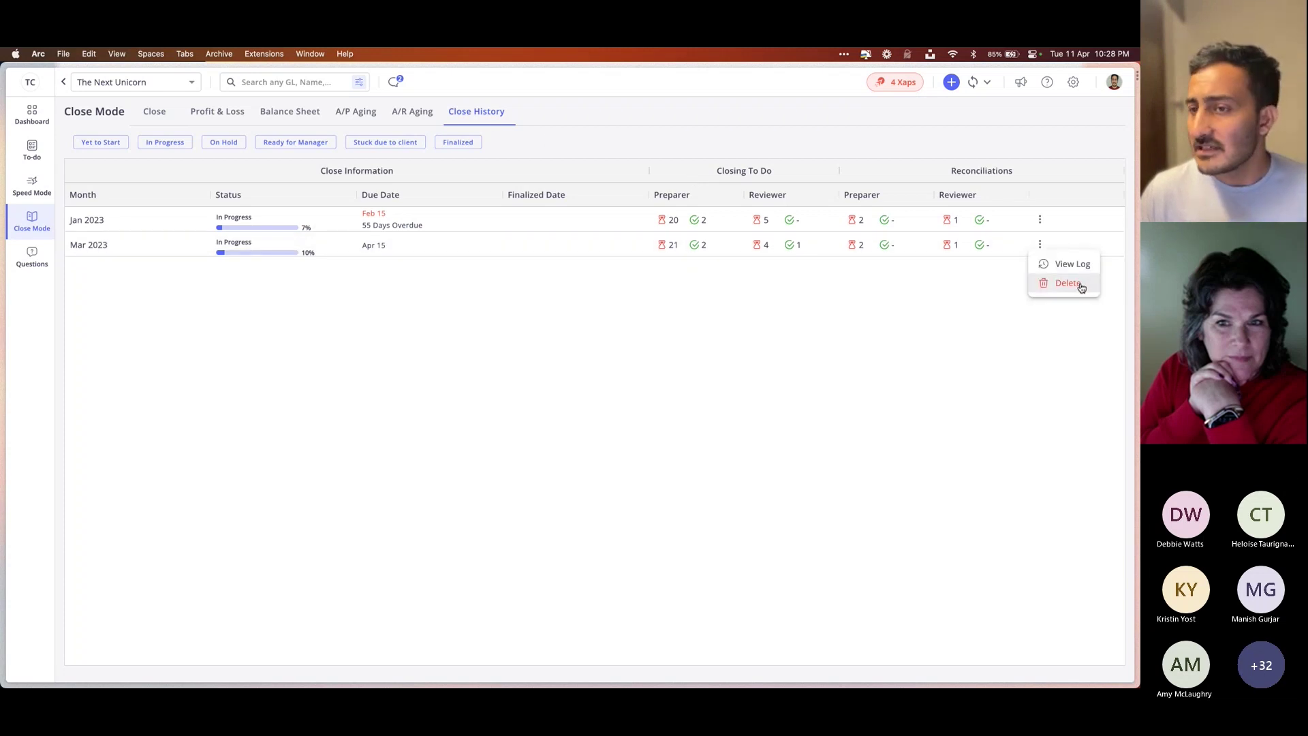
pyautogui.click(1007, 129)
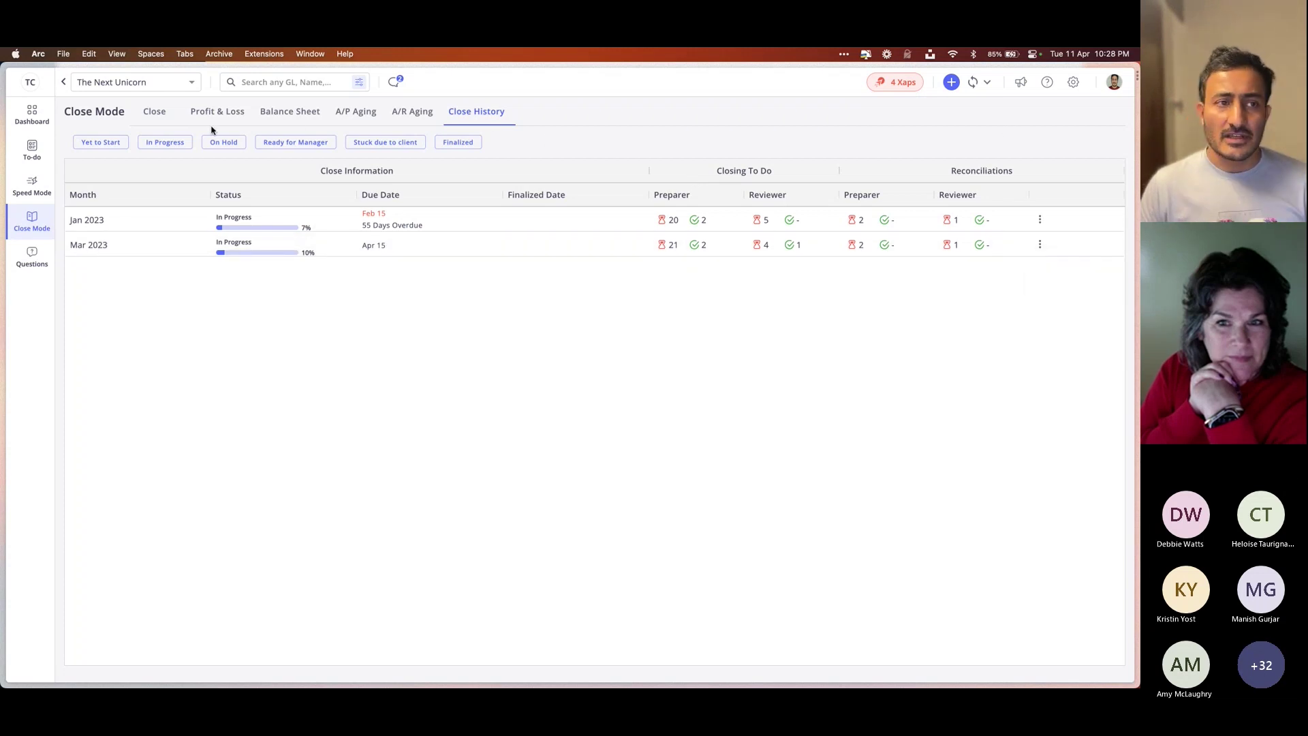
pyautogui.click(150, 113)
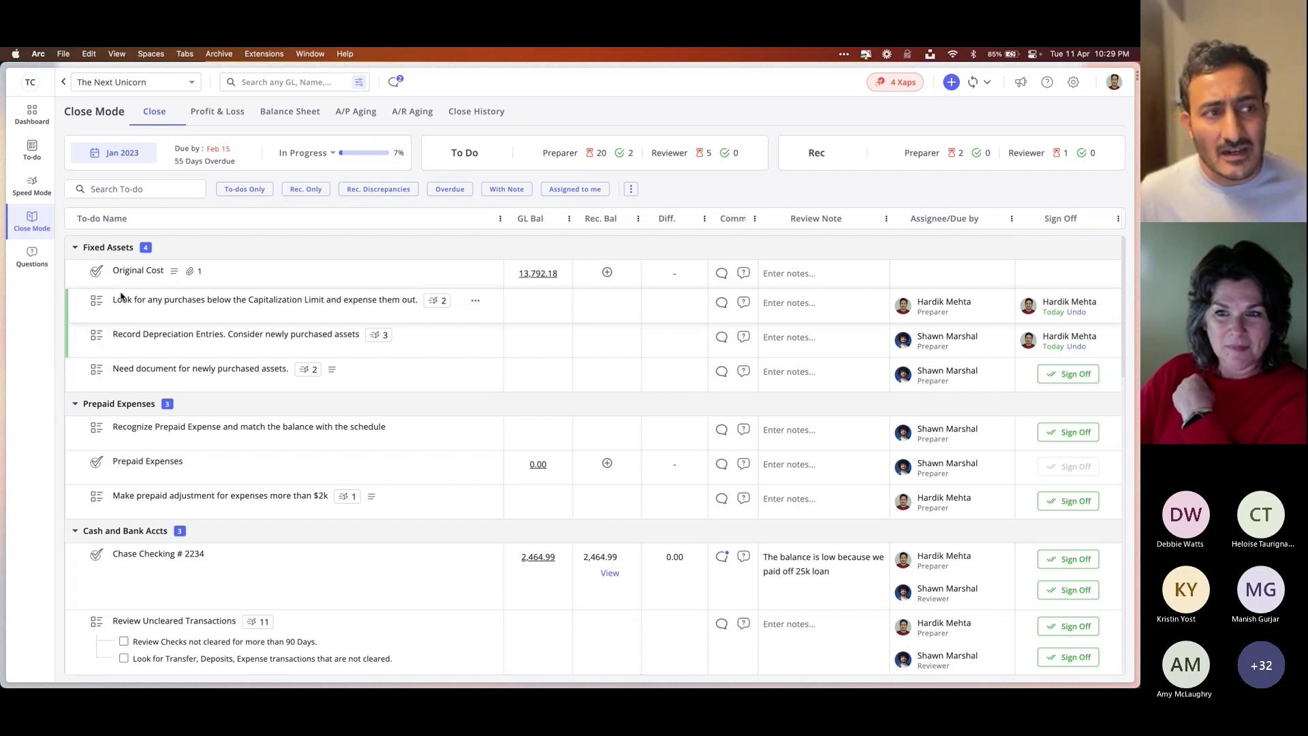
# Review the client questions that are waiting on the client and those saved as drafts
pyautogui.click(36, 253)
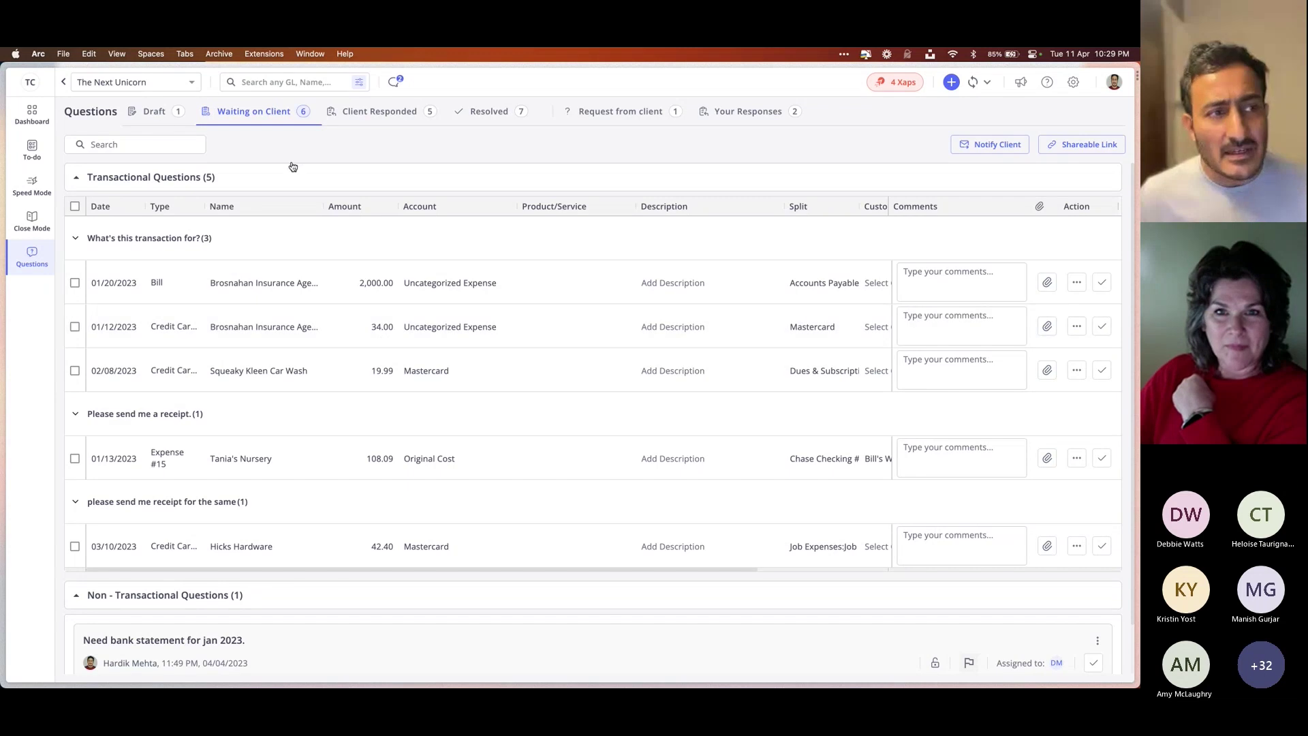
pyautogui.click(145, 119)
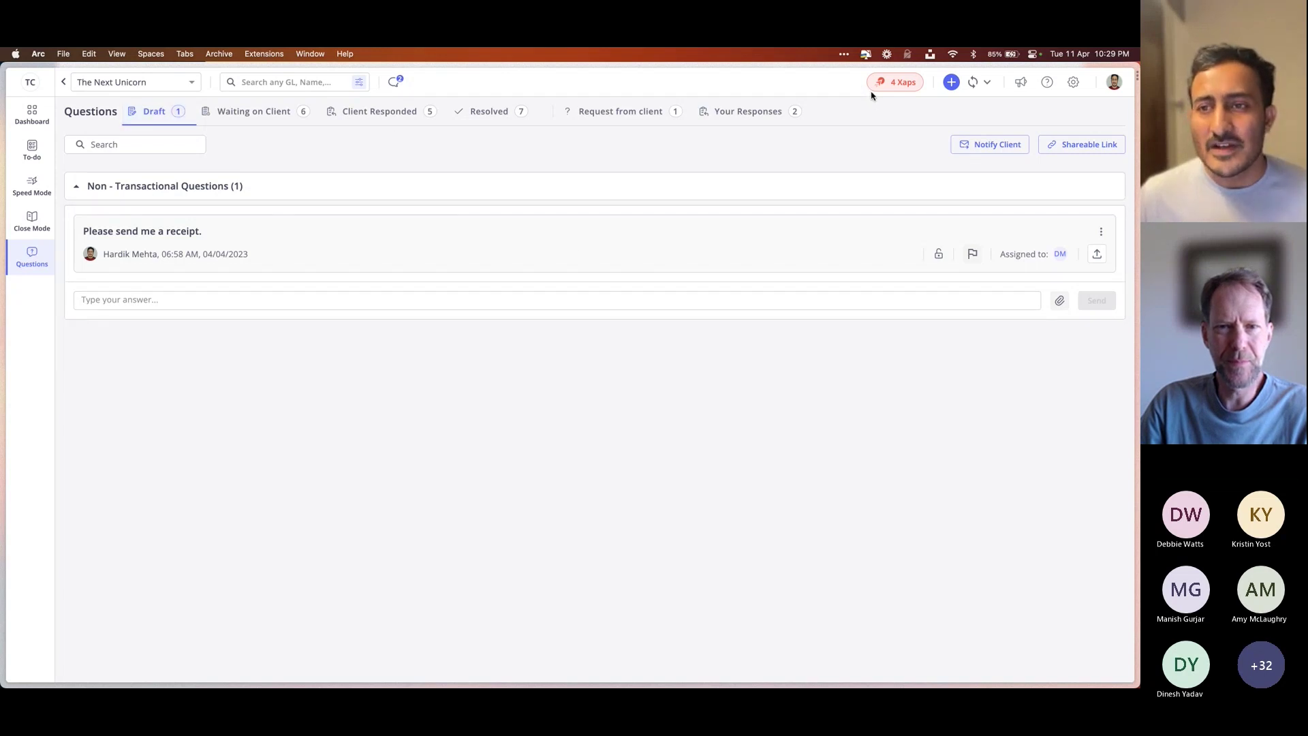
# Try writing a new client question reading "werewrewrwe", check the option to save it as a draft, and discard it
pyautogui.click(951, 87)
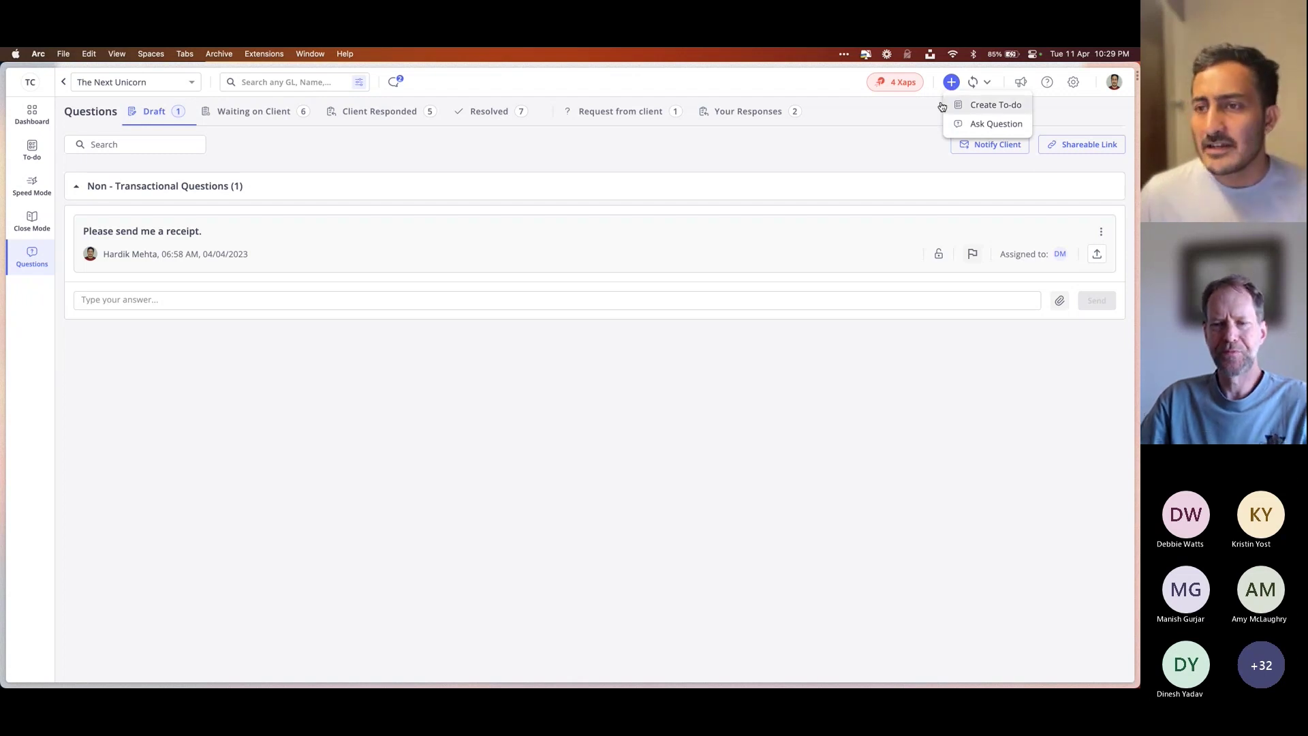
pyautogui.click(995, 125)
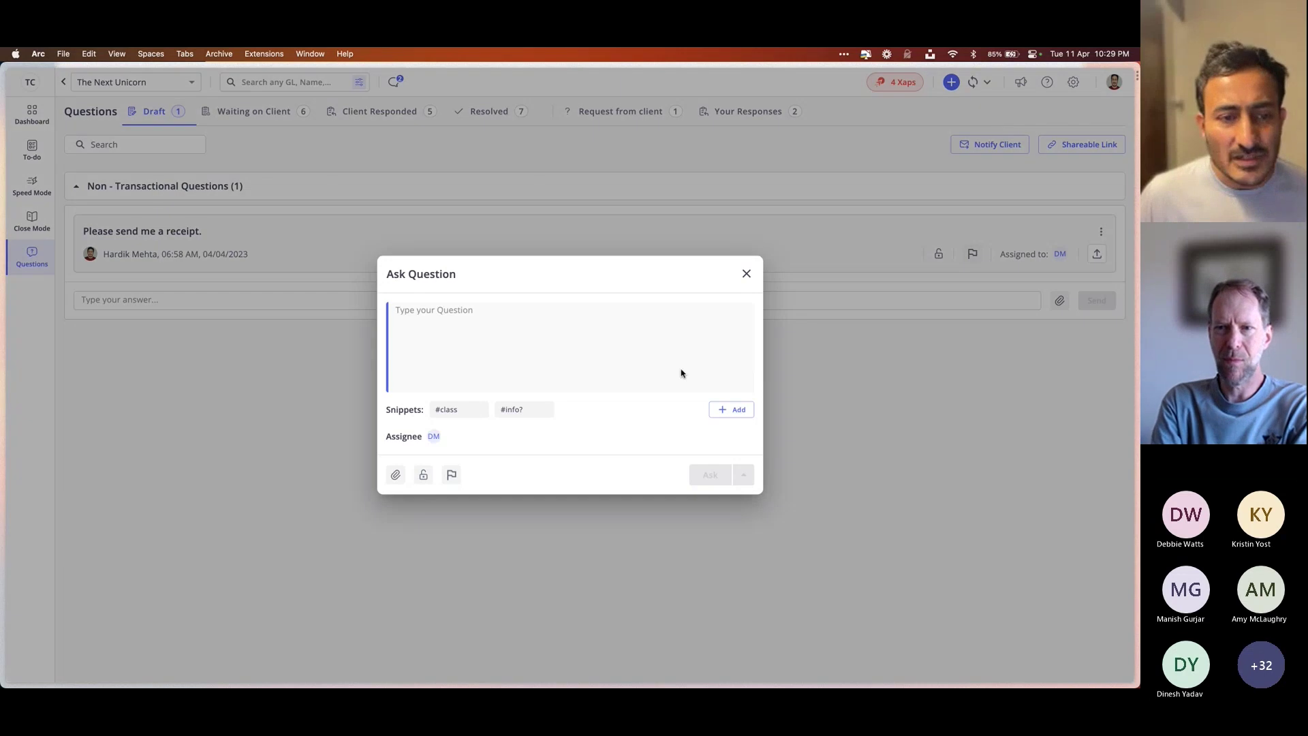
pyautogui.write('werewrewrwe')
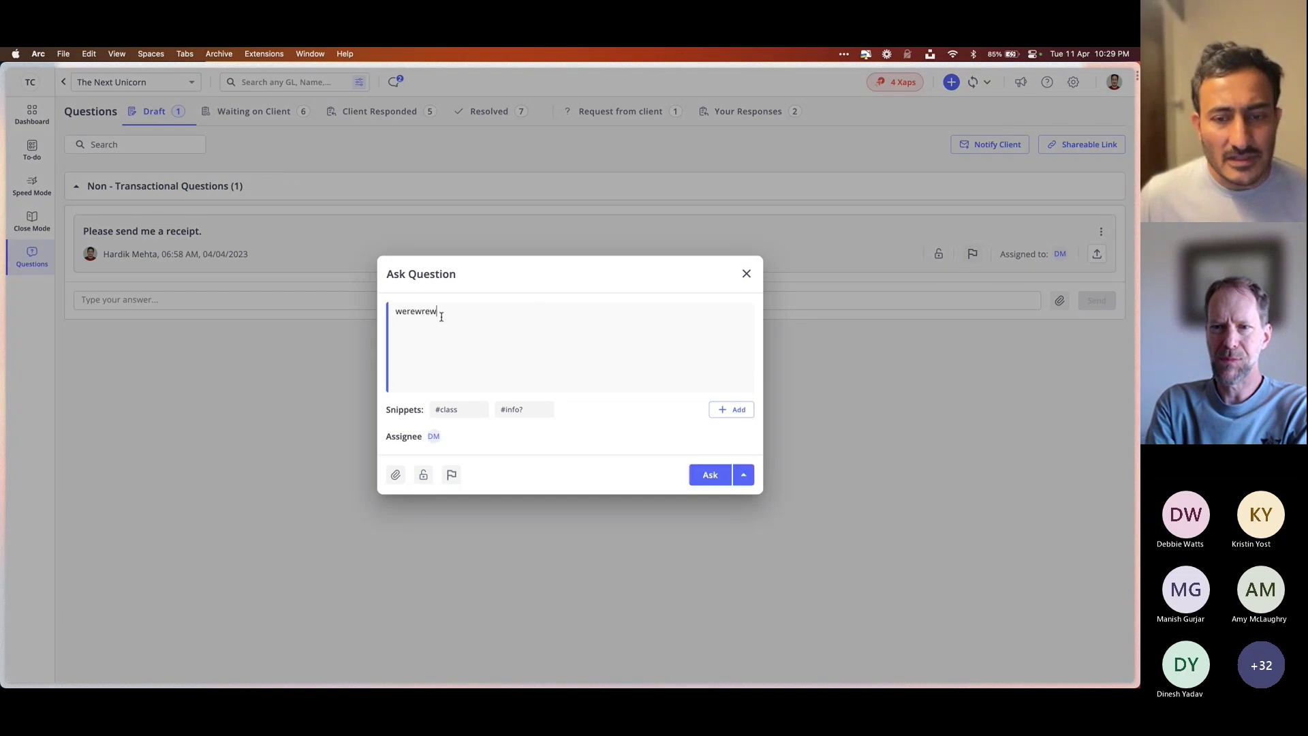
pyautogui.click(747, 484)
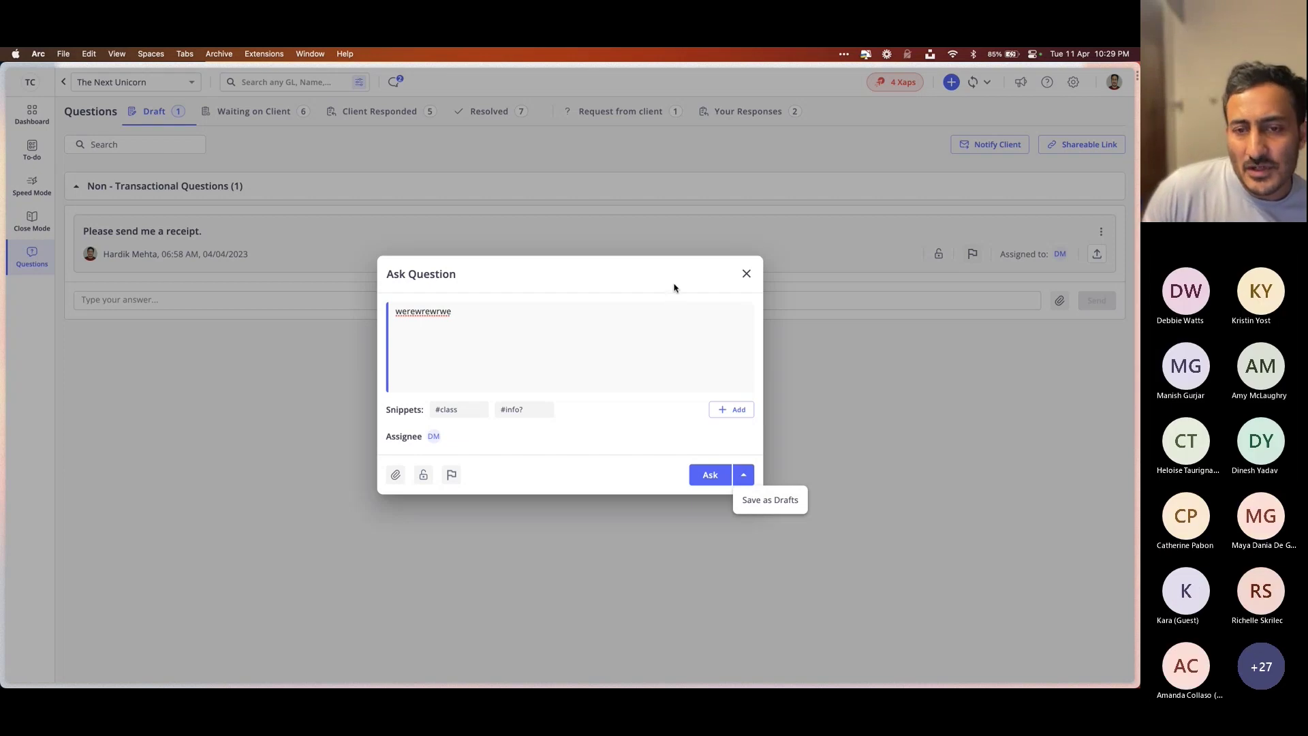
pyautogui.click(711, 280)
pyautogui.click(746, 275)
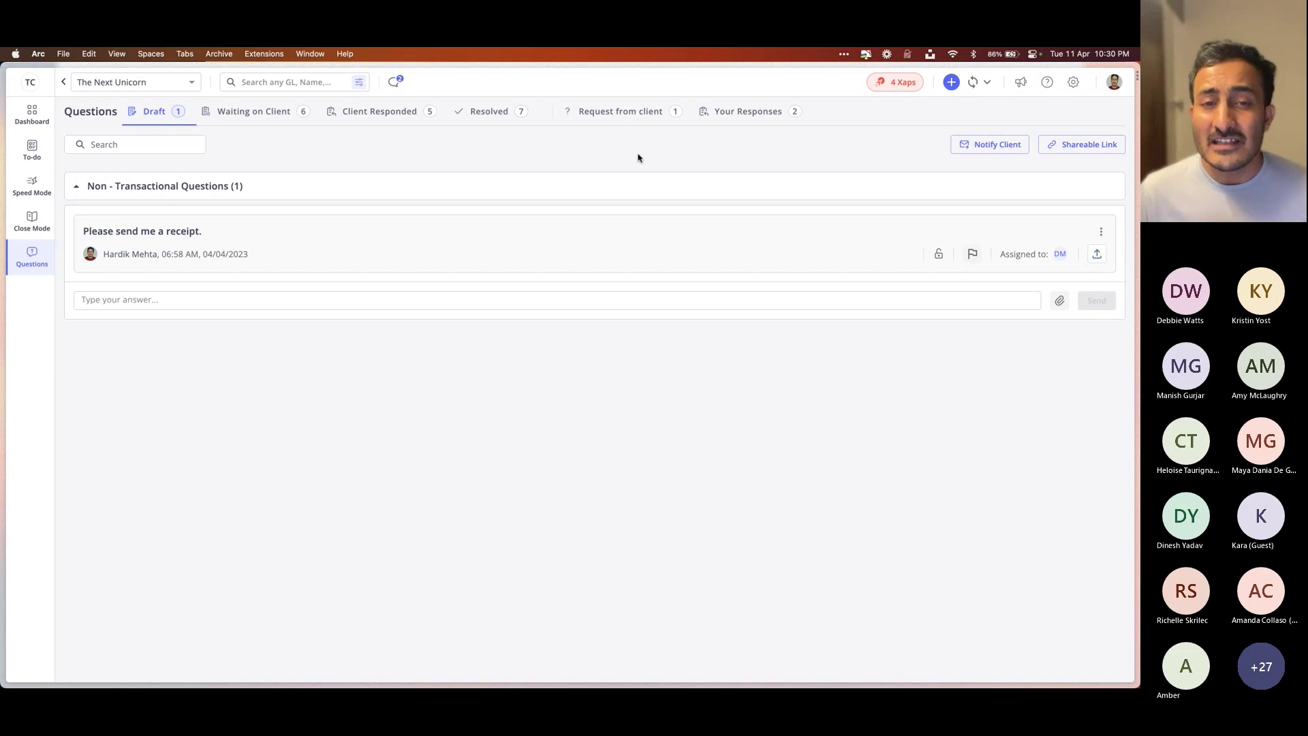
# Review the requests received from the client and return to the draft questions
pyautogui.click(627, 112)
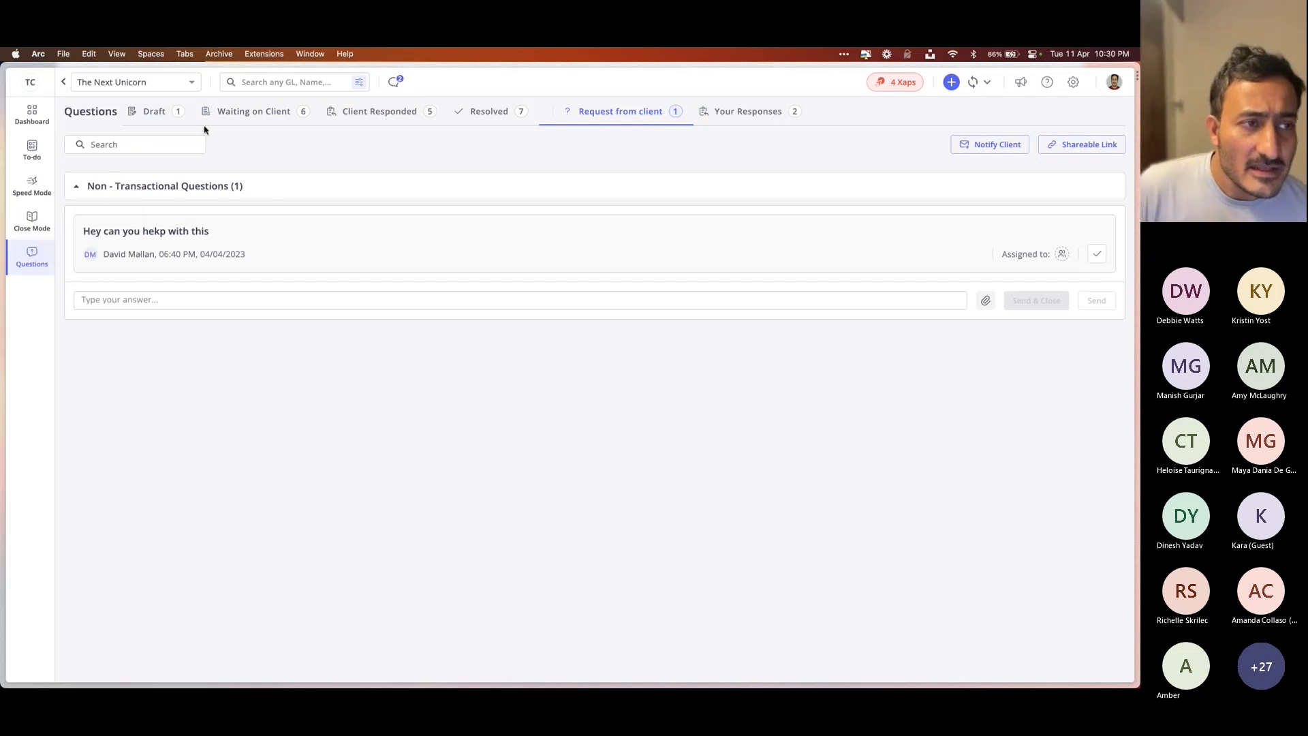
pyautogui.click(175, 119)
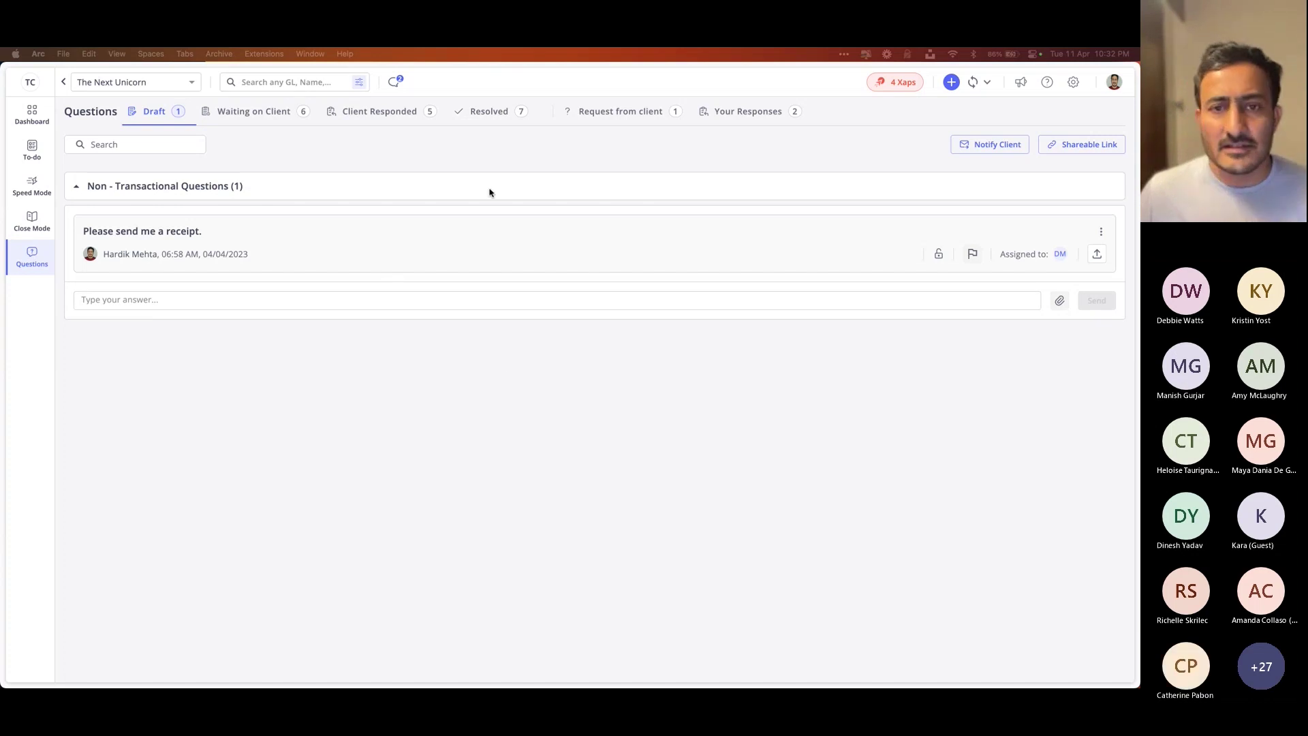
pyautogui.click(598, 78)
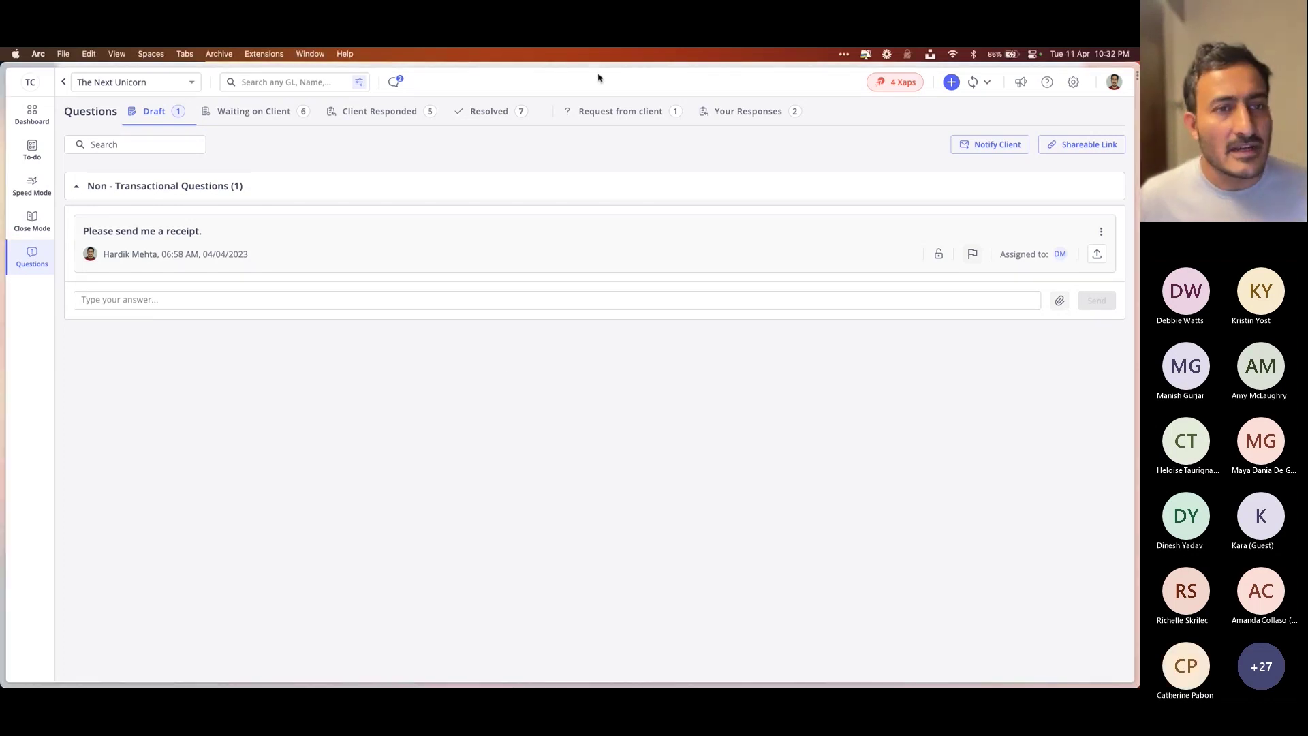
# Return to the practice's client list and preview adding a client file for other accounting software, without adding one
pyautogui.click(66, 83)
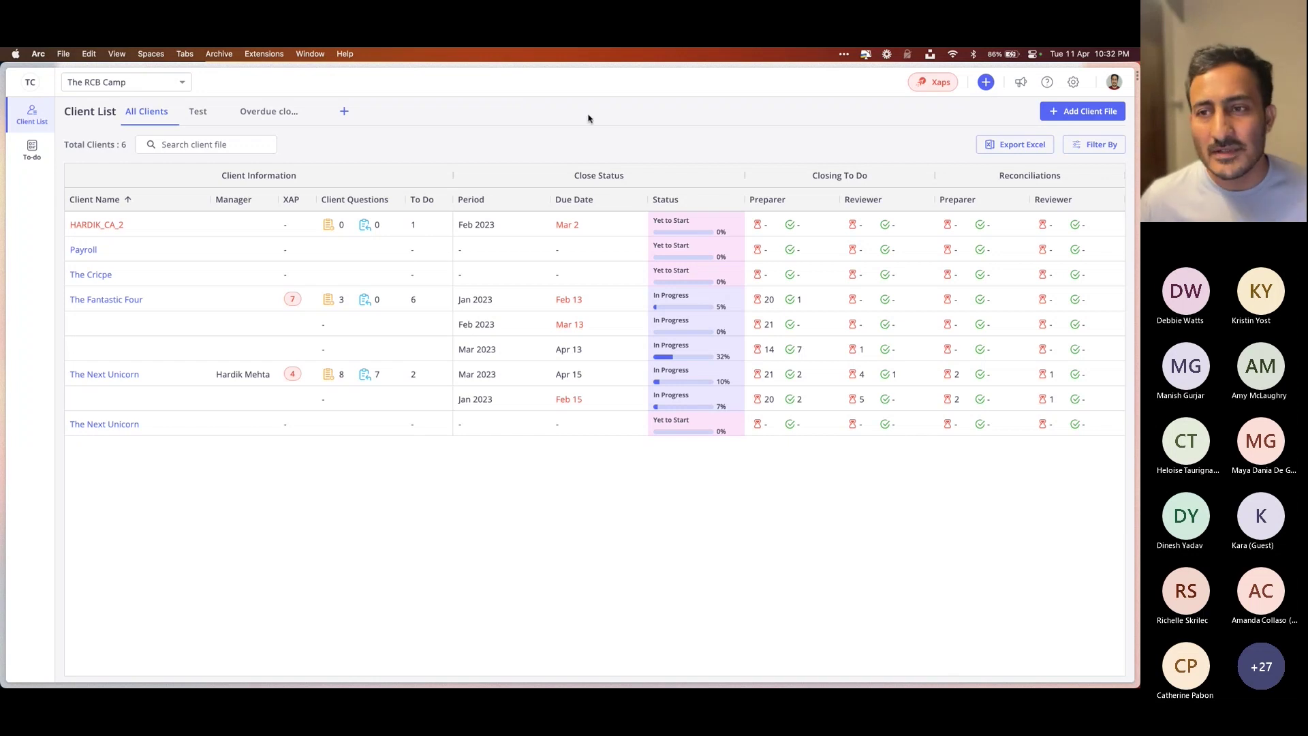
pyautogui.click(1085, 111)
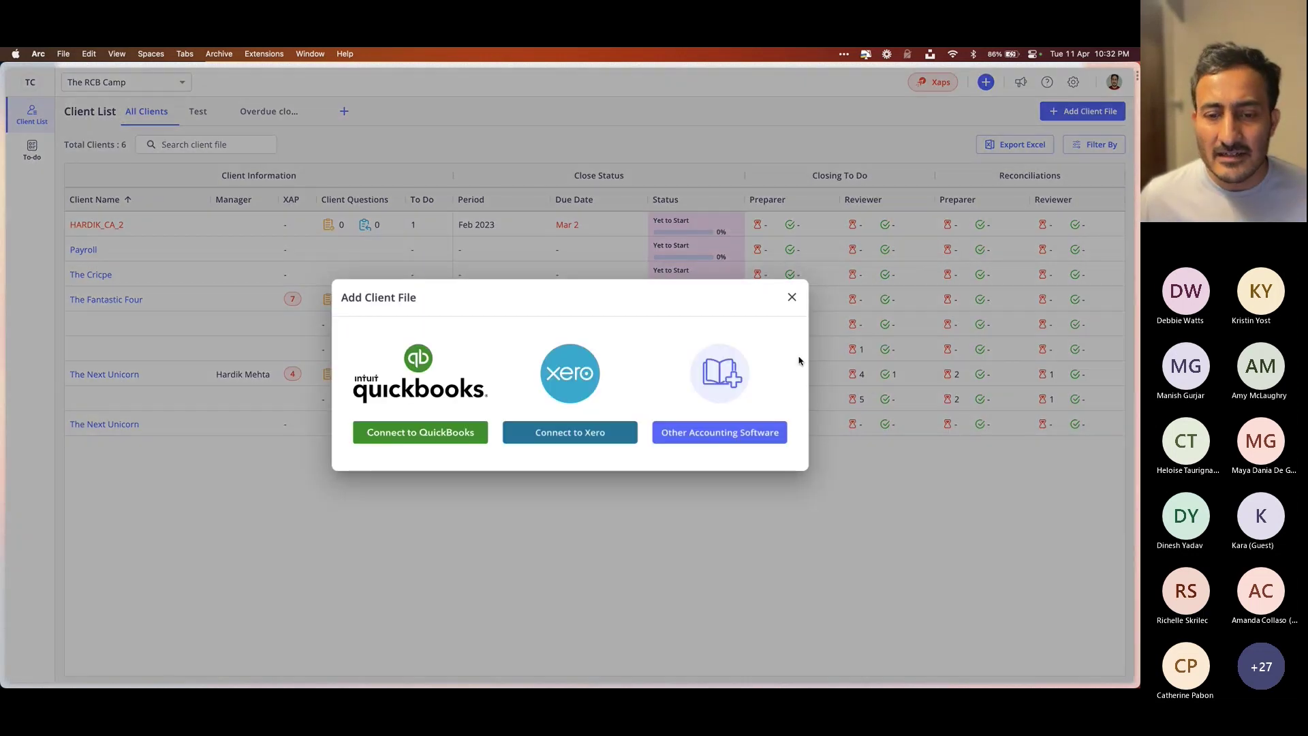
pyautogui.click(739, 432)
pyautogui.click(516, 358)
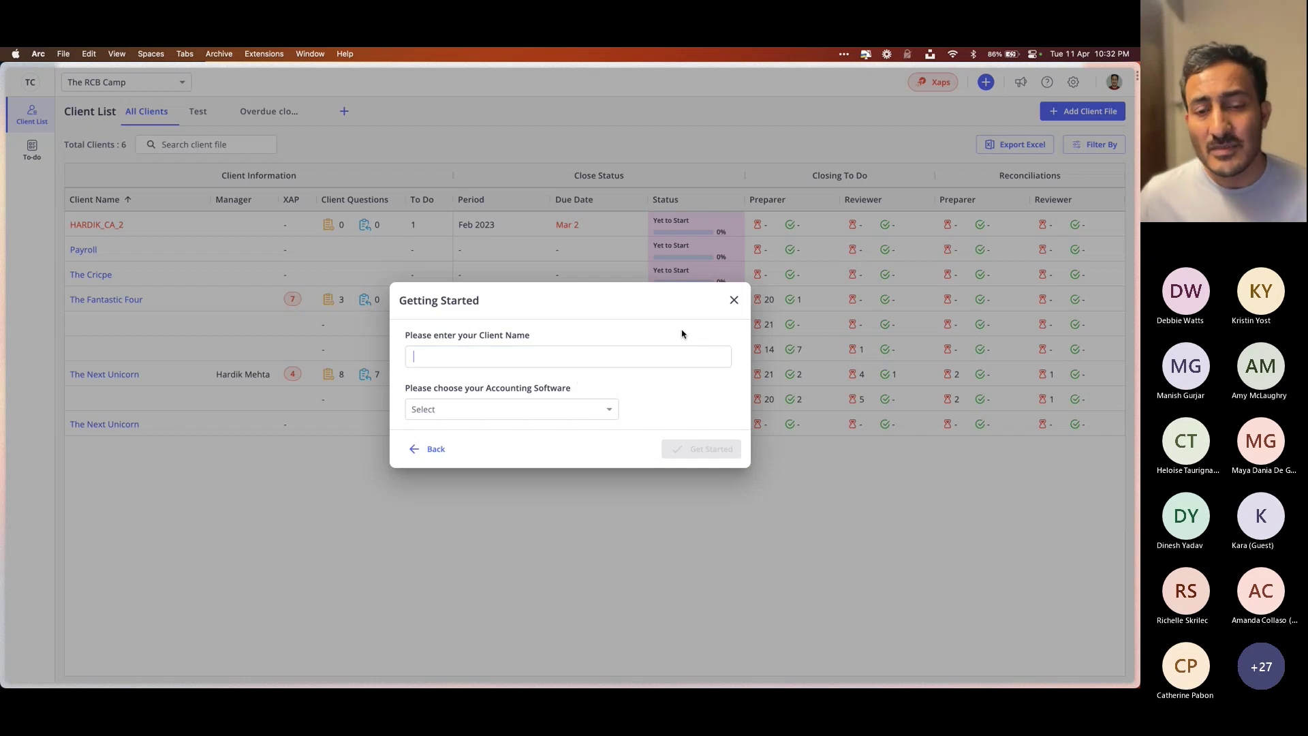
pyautogui.click(733, 302)
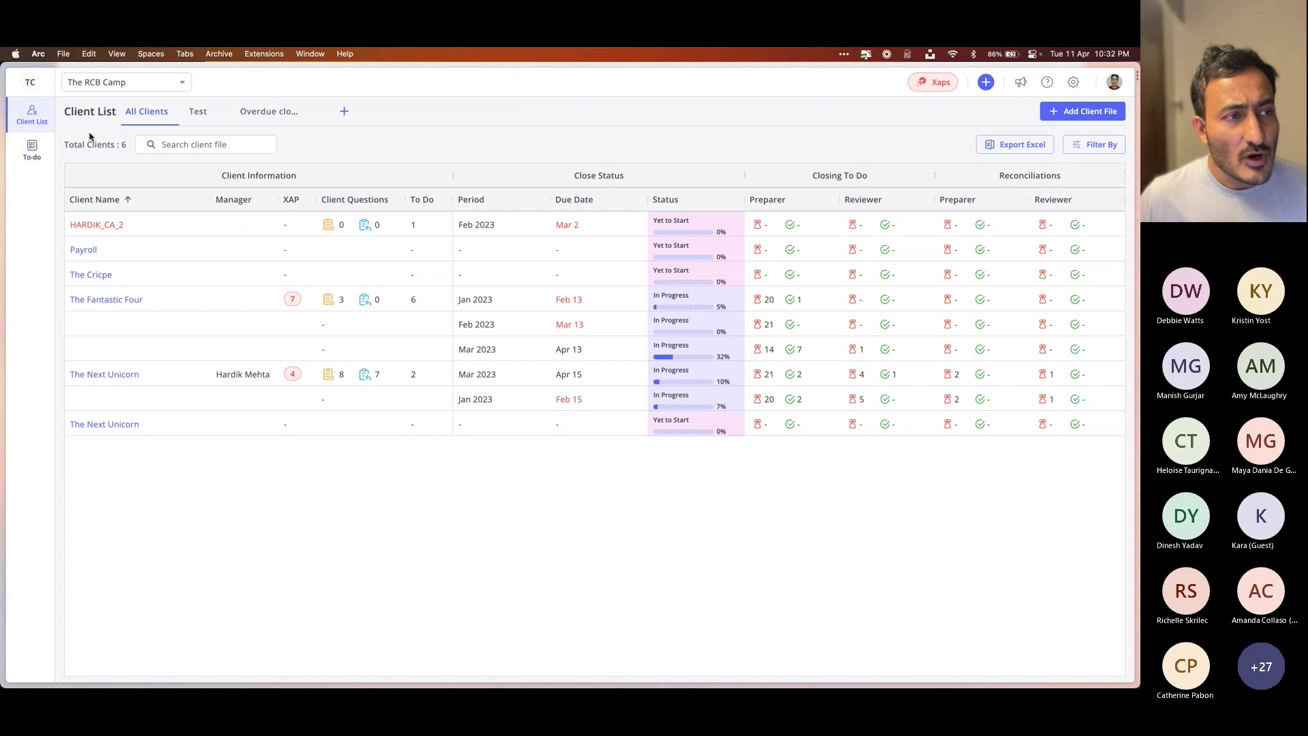
# Examine the practice-wide to-dos with the overdue, due-date and Assigned to Me filters, and check the additional filter fields
pyautogui.click(40, 143)
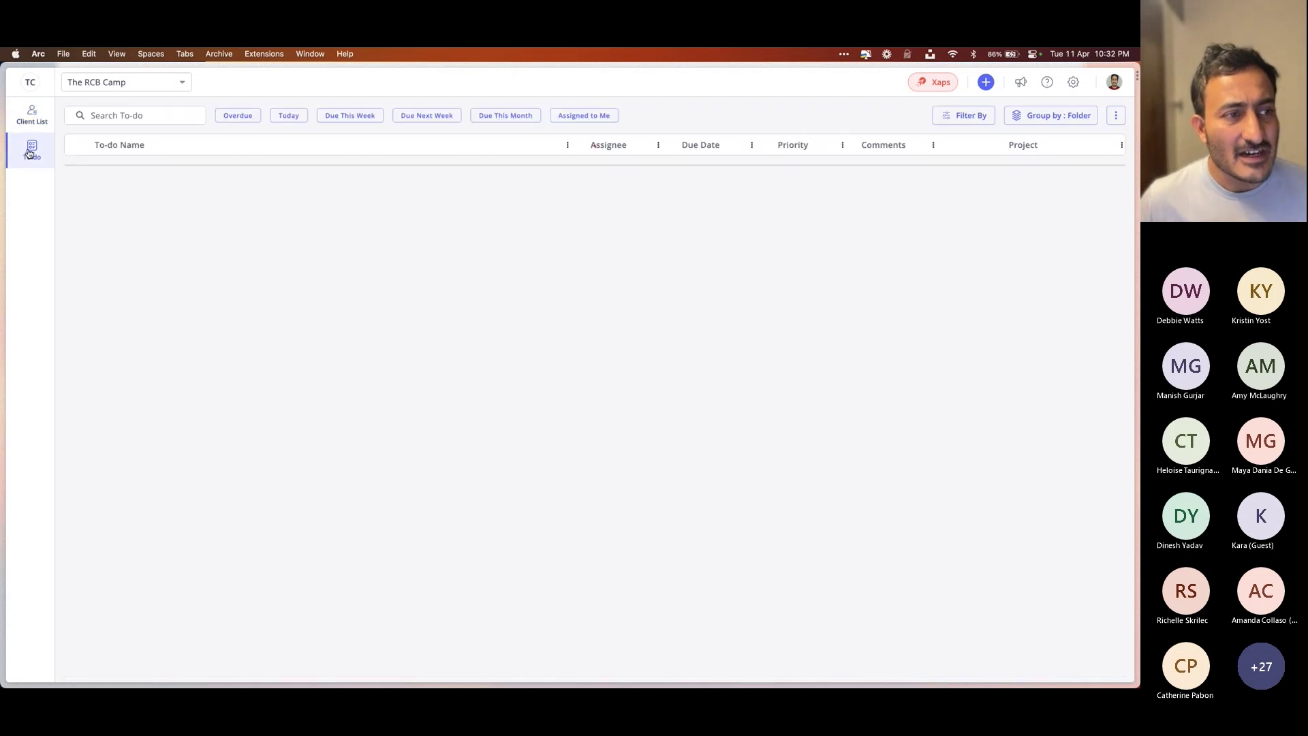
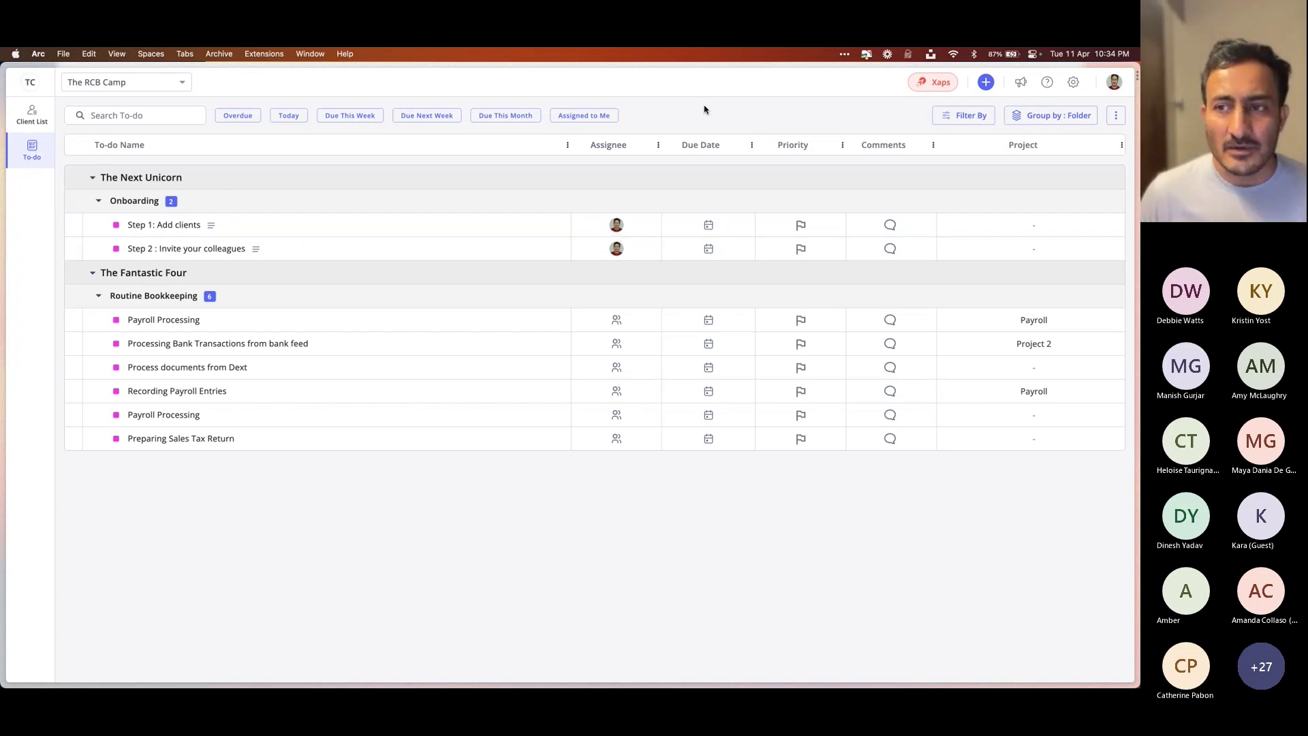
pyautogui.click(345, 117)
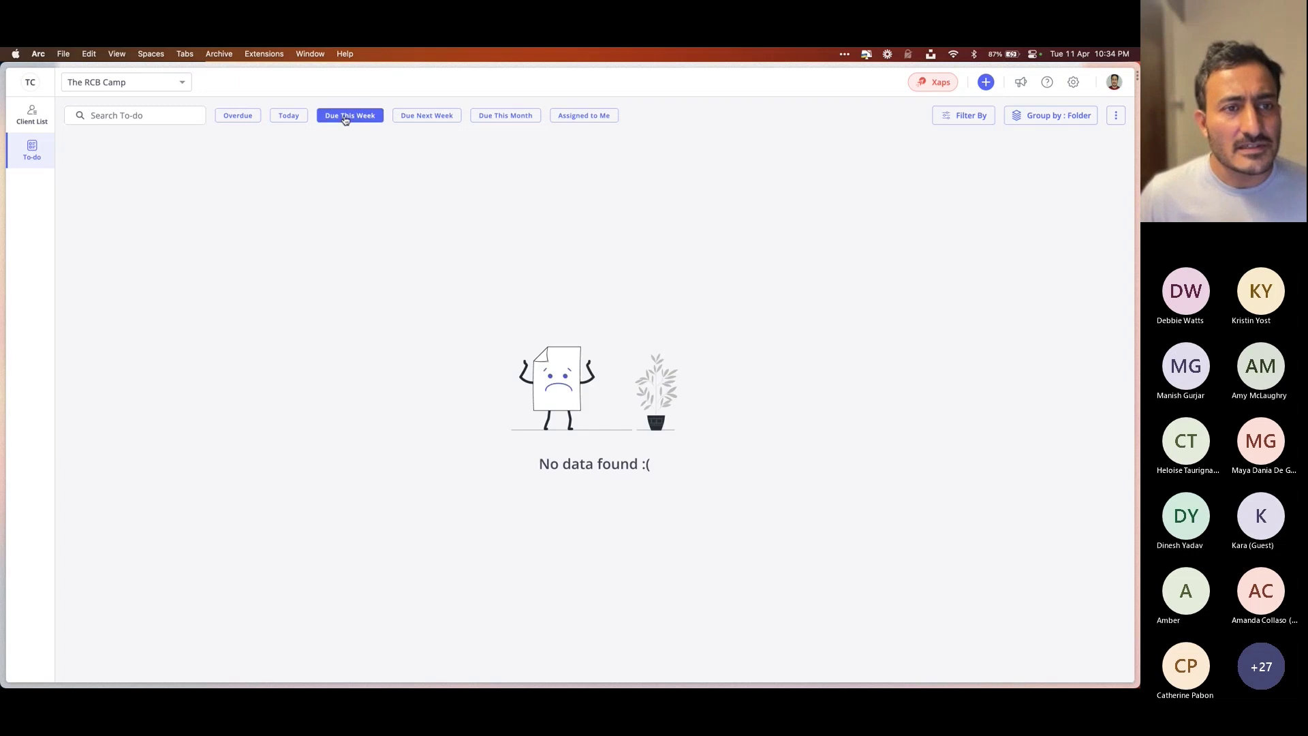
pyautogui.click(505, 119)
pyautogui.click(558, 120)
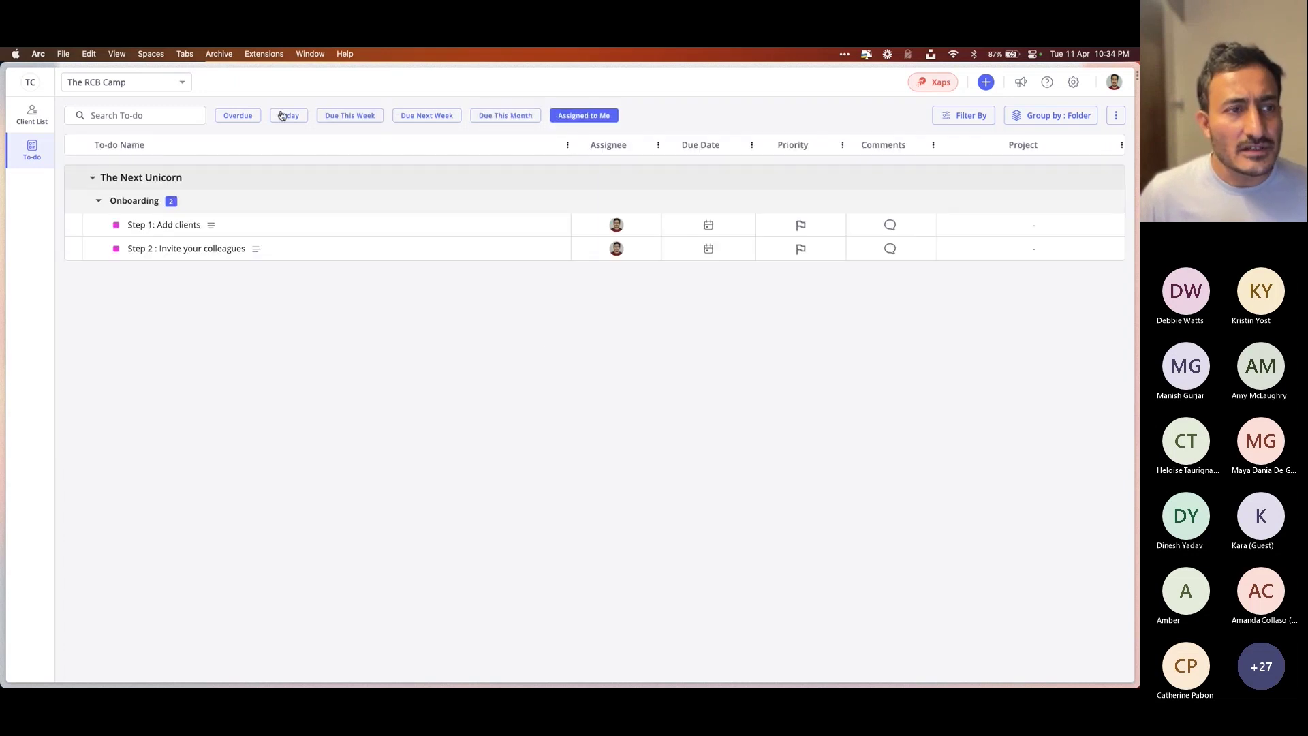
pyautogui.click(250, 116)
pyautogui.click(295, 120)
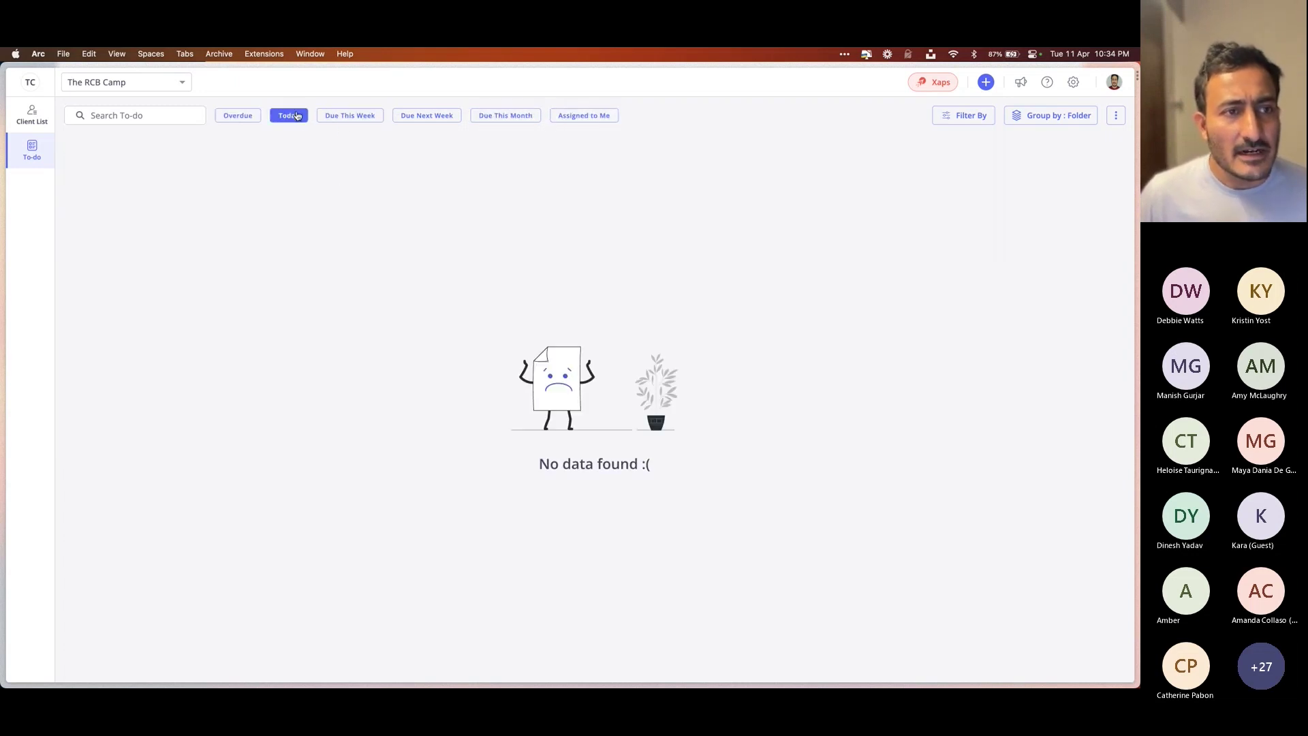
pyautogui.click(366, 121)
pyautogui.click(583, 120)
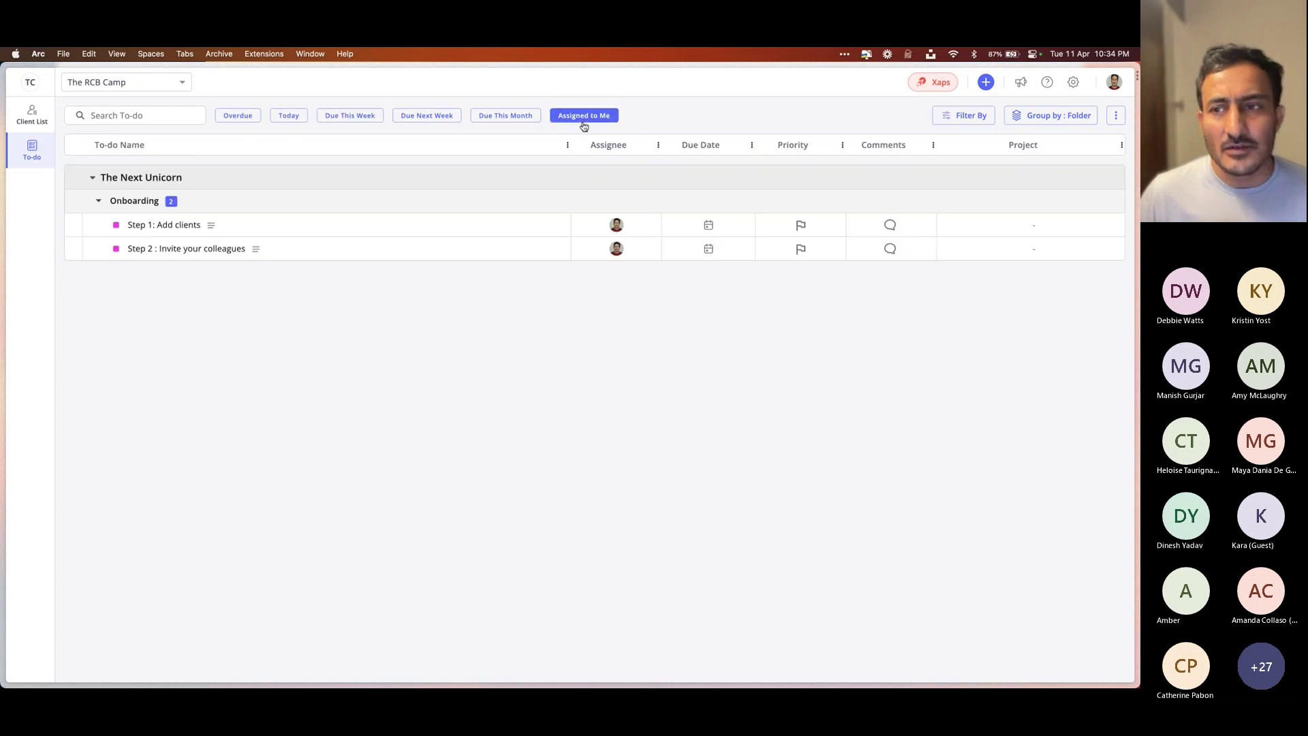
pyautogui.click(974, 123)
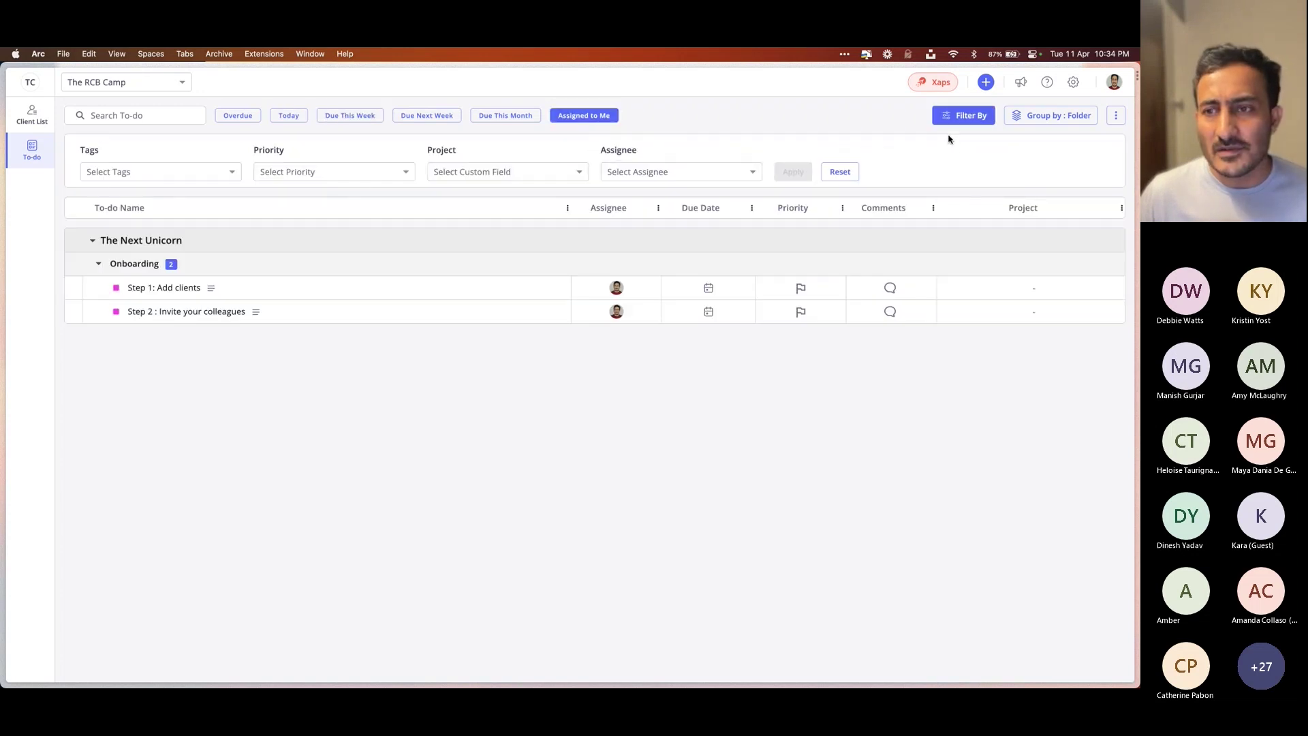
pyautogui.click(964, 123)
# Review the practice's to-do settings and the Routine Bookkeeping to-do template, and close the settings
pyautogui.click(1112, 119)
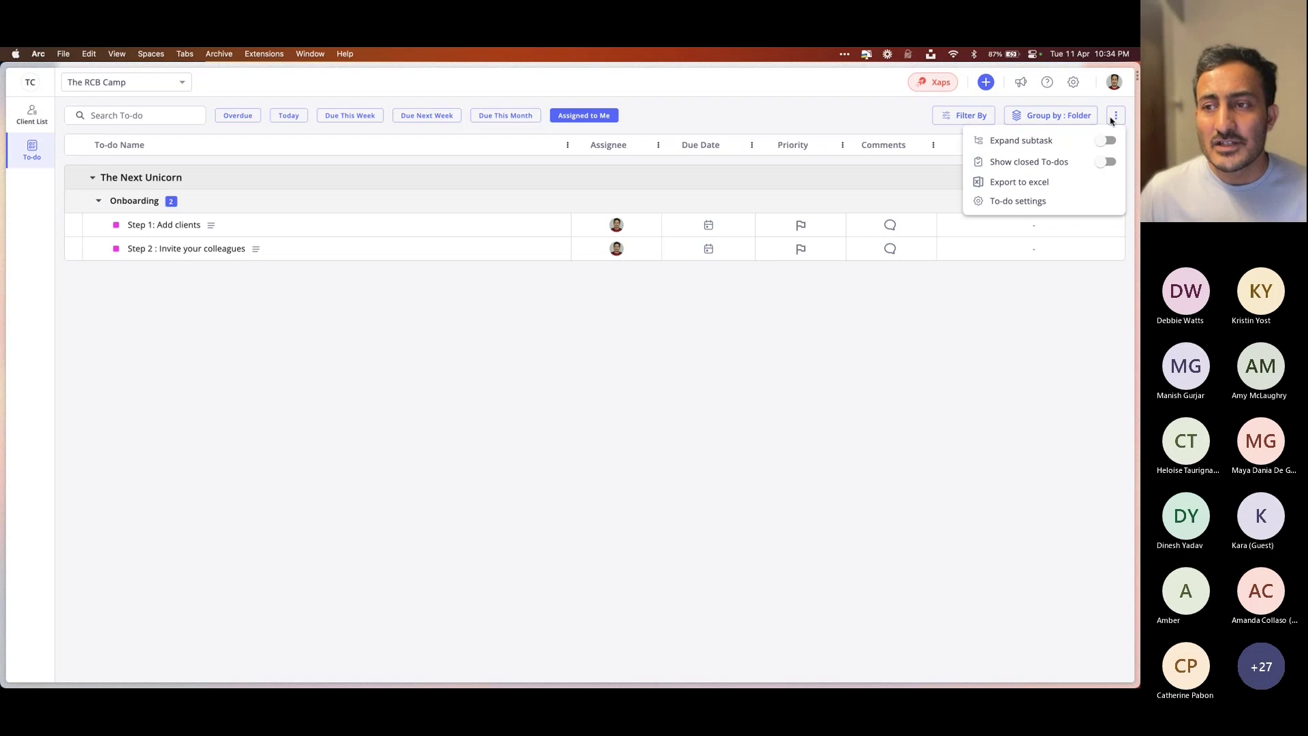
pyautogui.click(1027, 202)
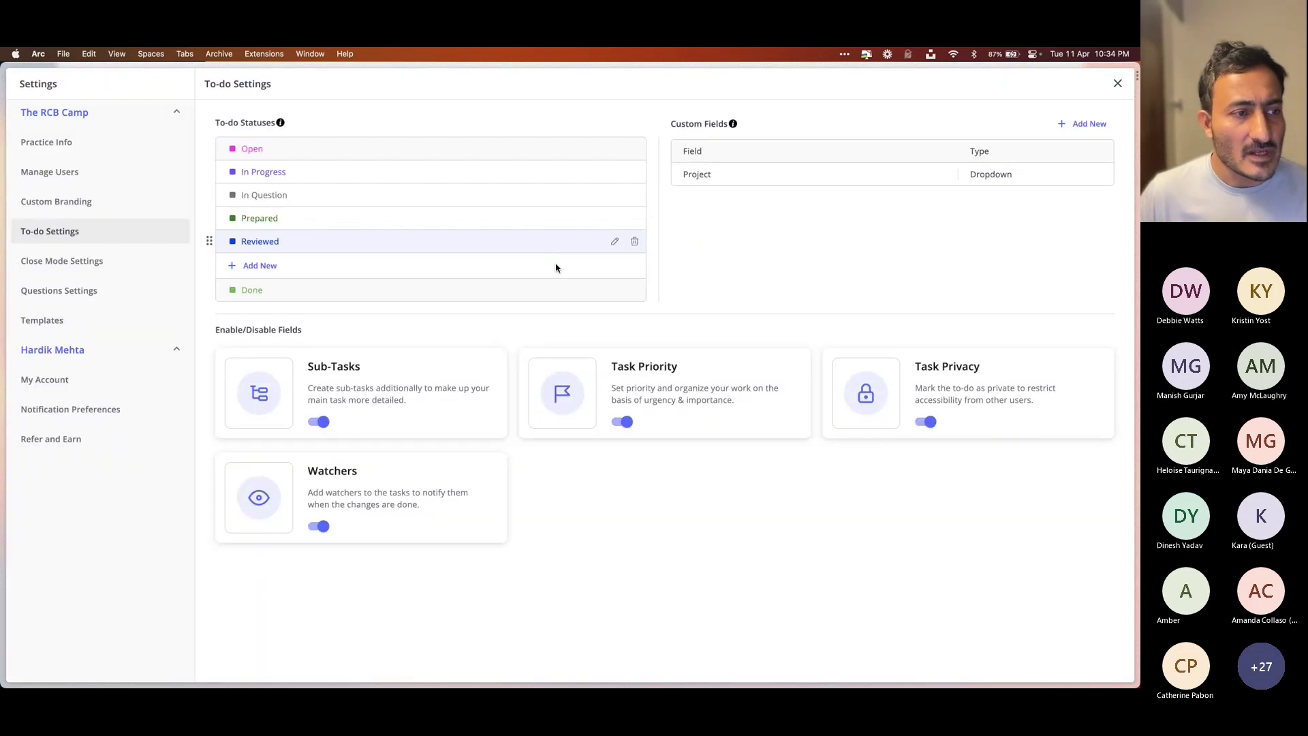
pyautogui.click(70, 325)
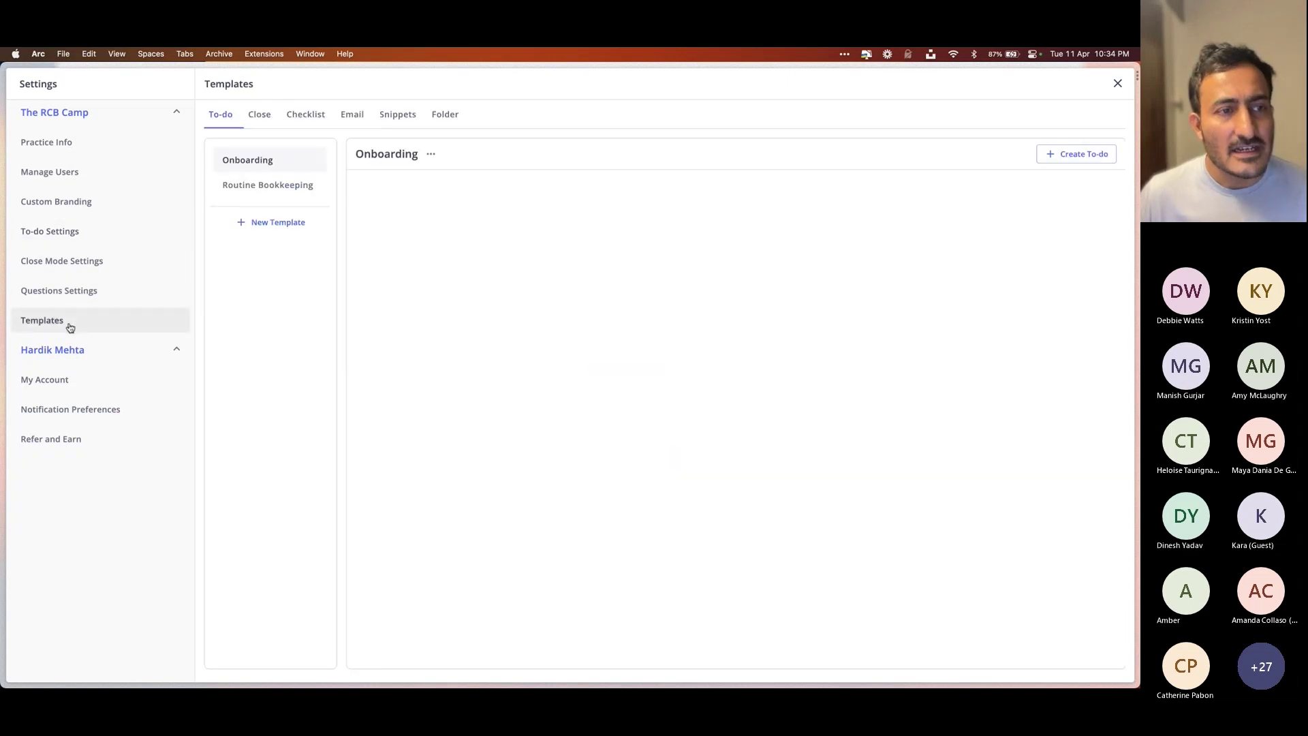
pyautogui.click(299, 194)
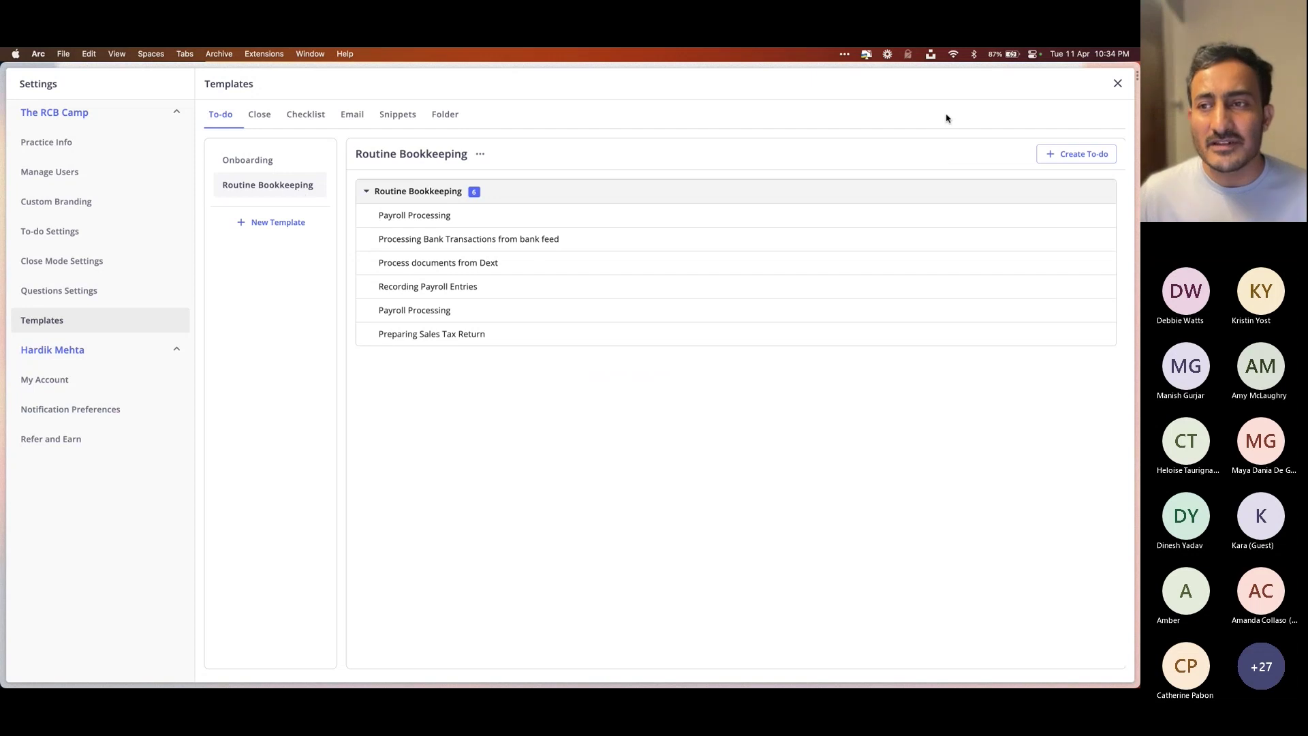
pyautogui.click(1118, 83)
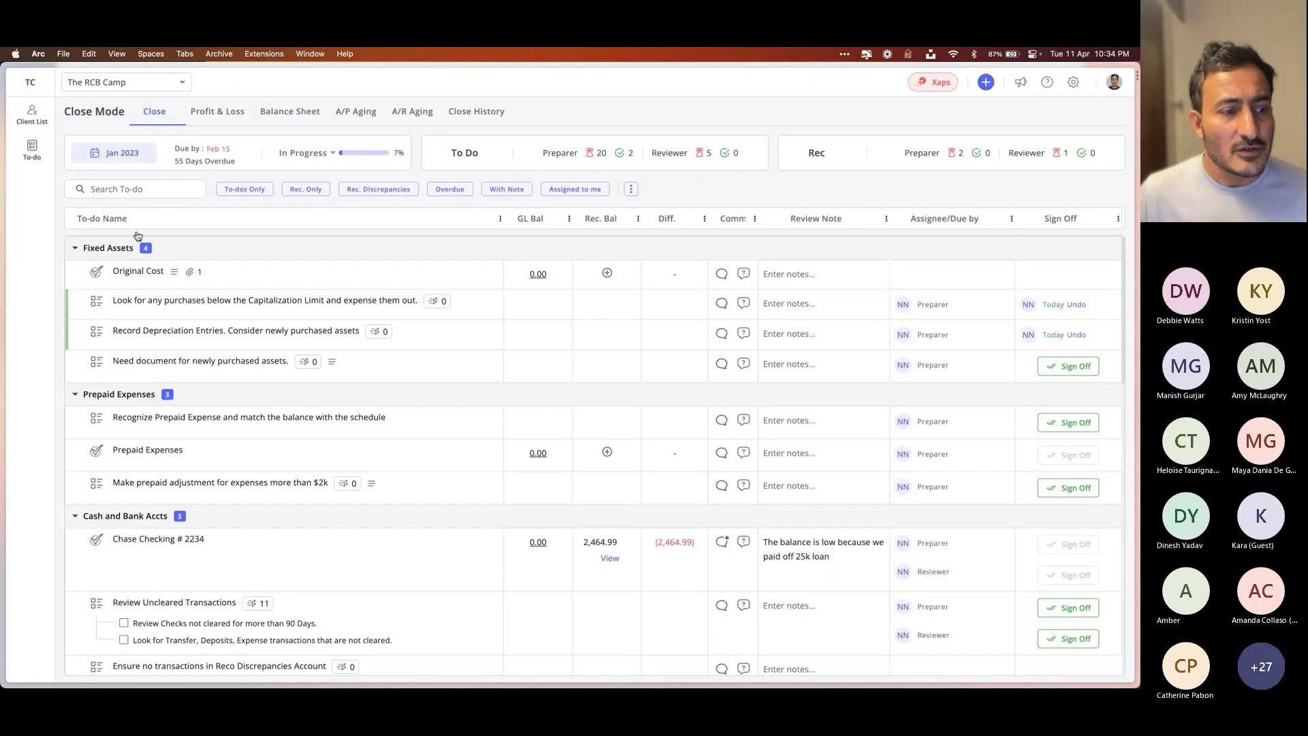
# Go to The Next Unicorn's to-dos and preview importing the Onboarding template, without importing it
pyautogui.click(123, 153)
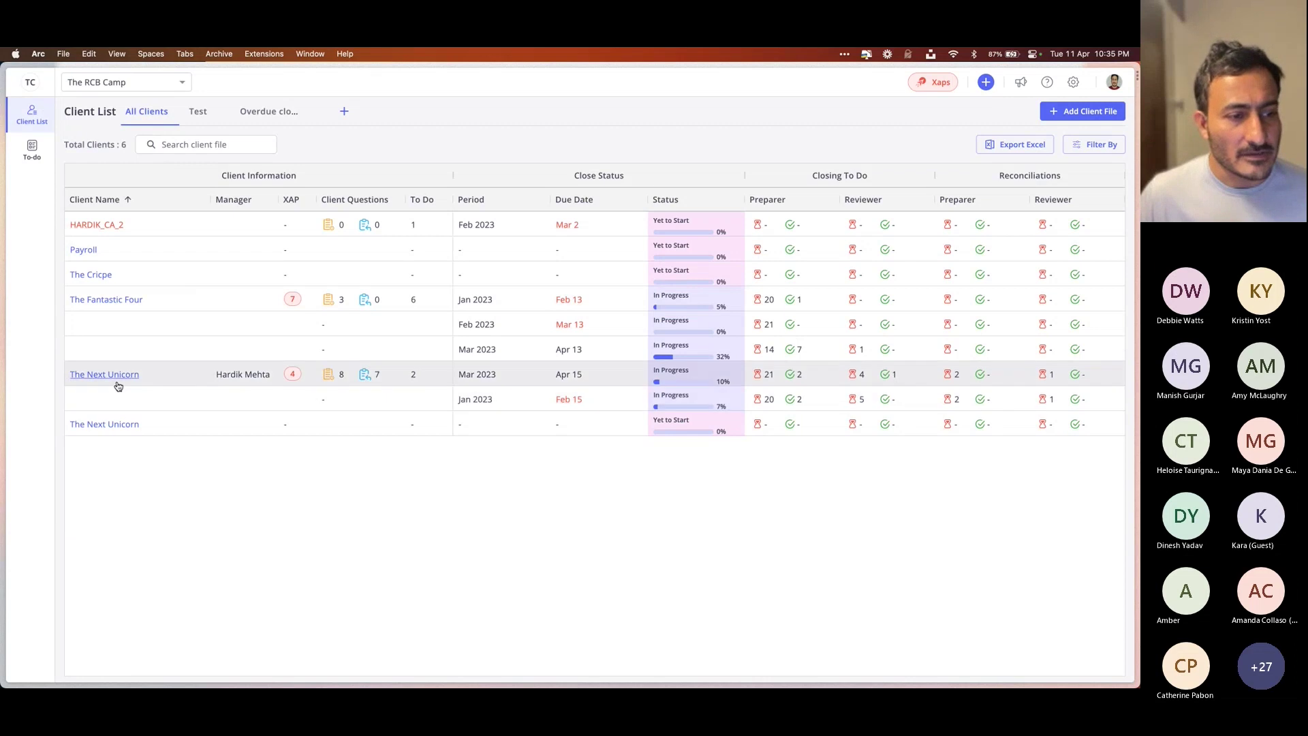
pyautogui.click(118, 386)
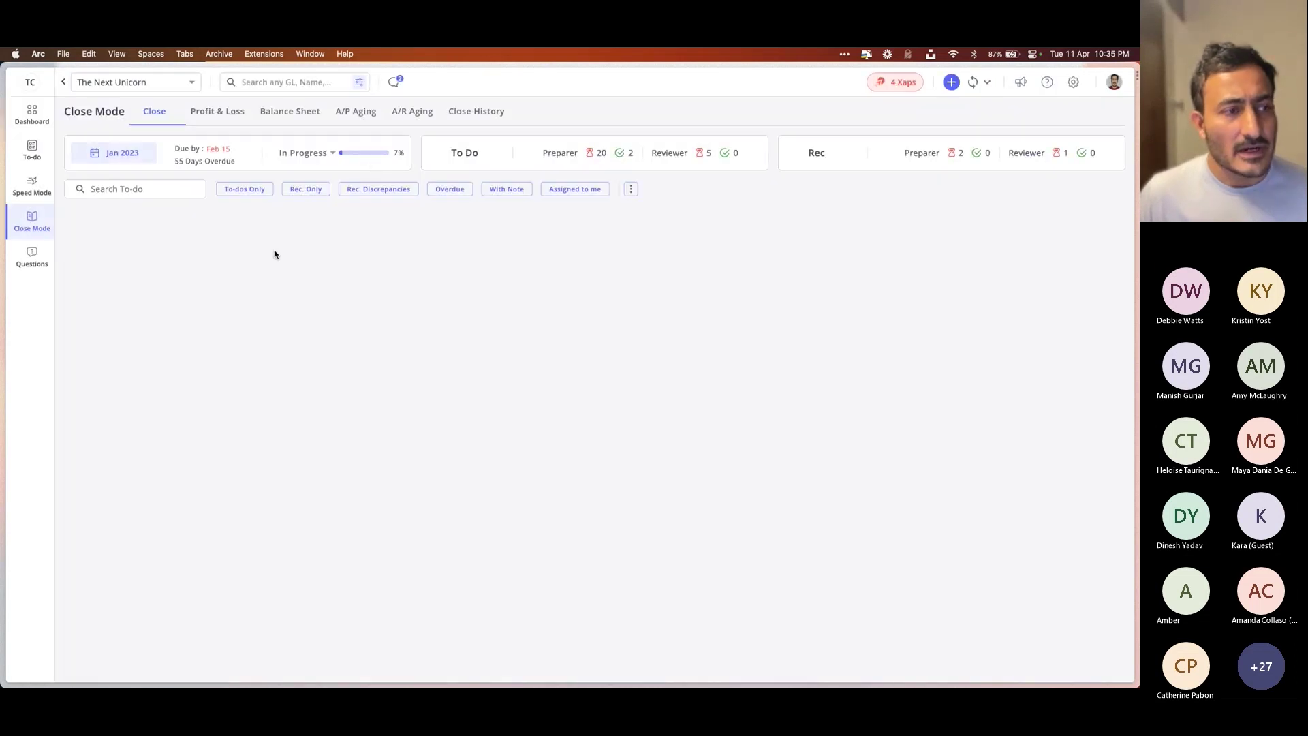
pyautogui.click(53, 155)
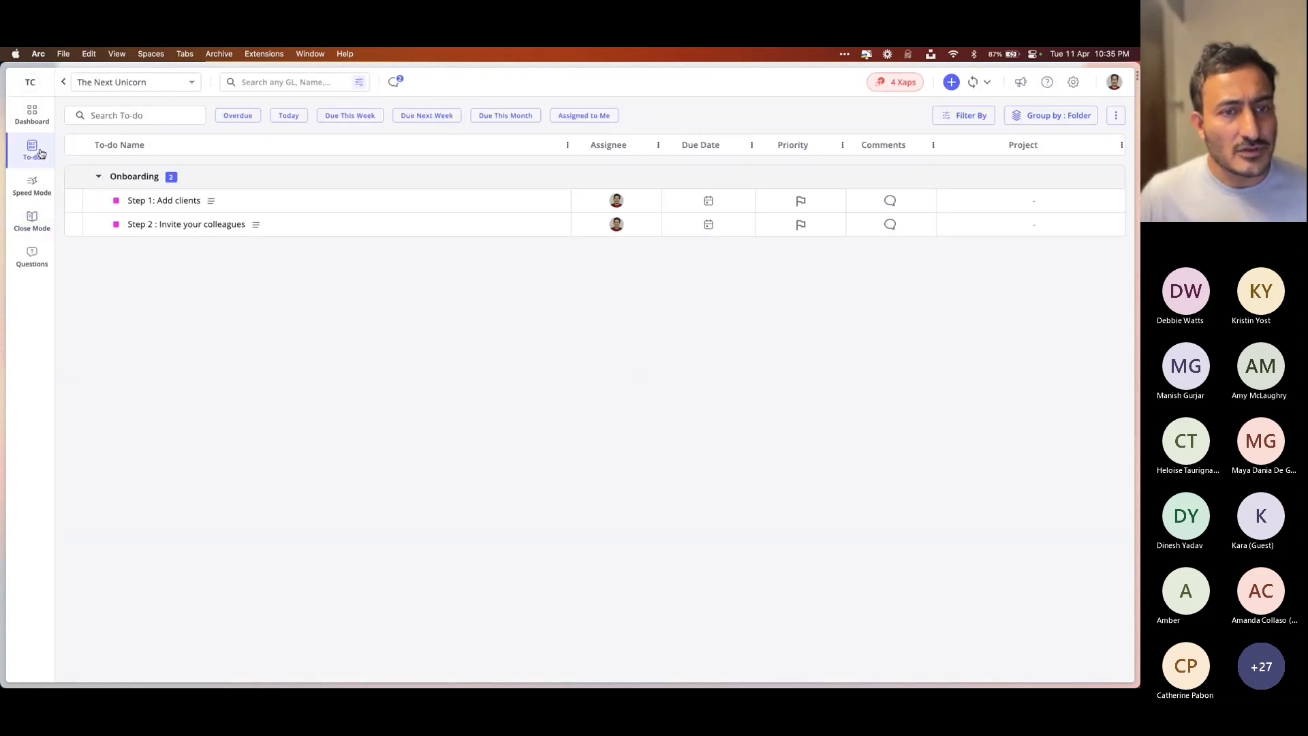
pyautogui.click(1116, 117)
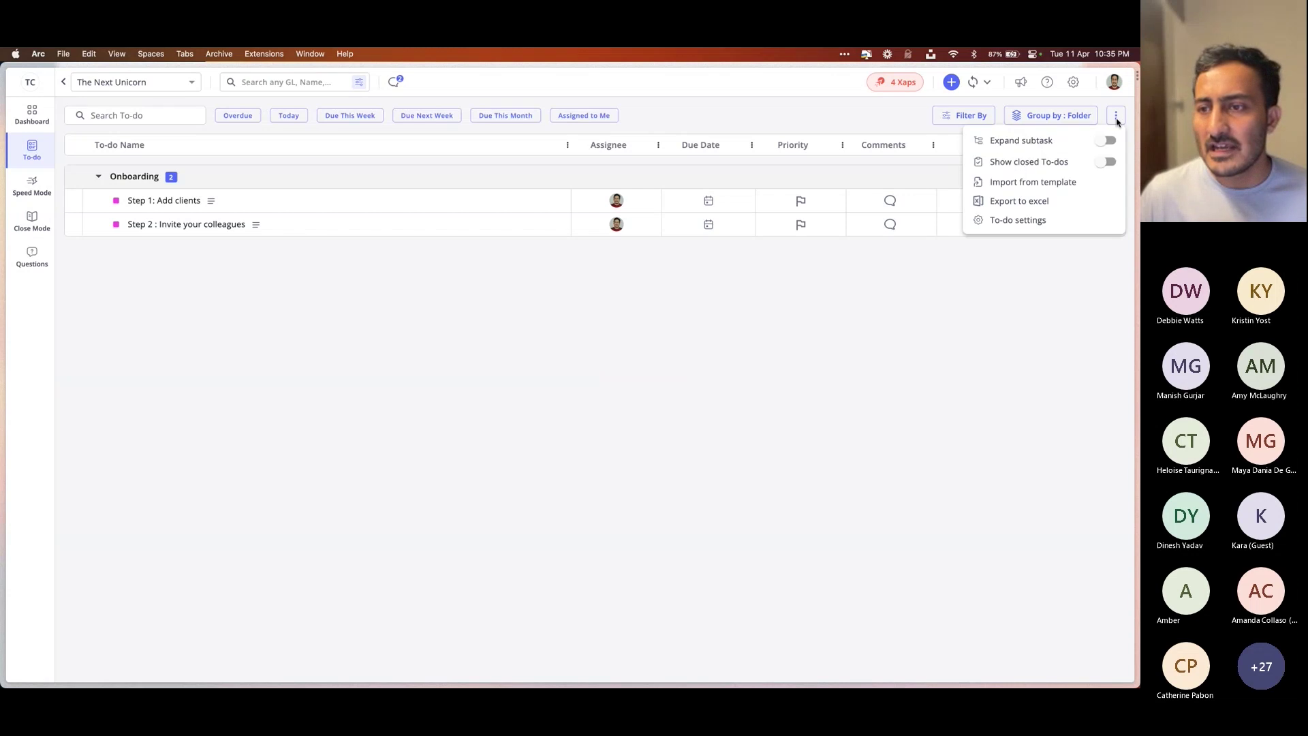
pyautogui.click(1044, 182)
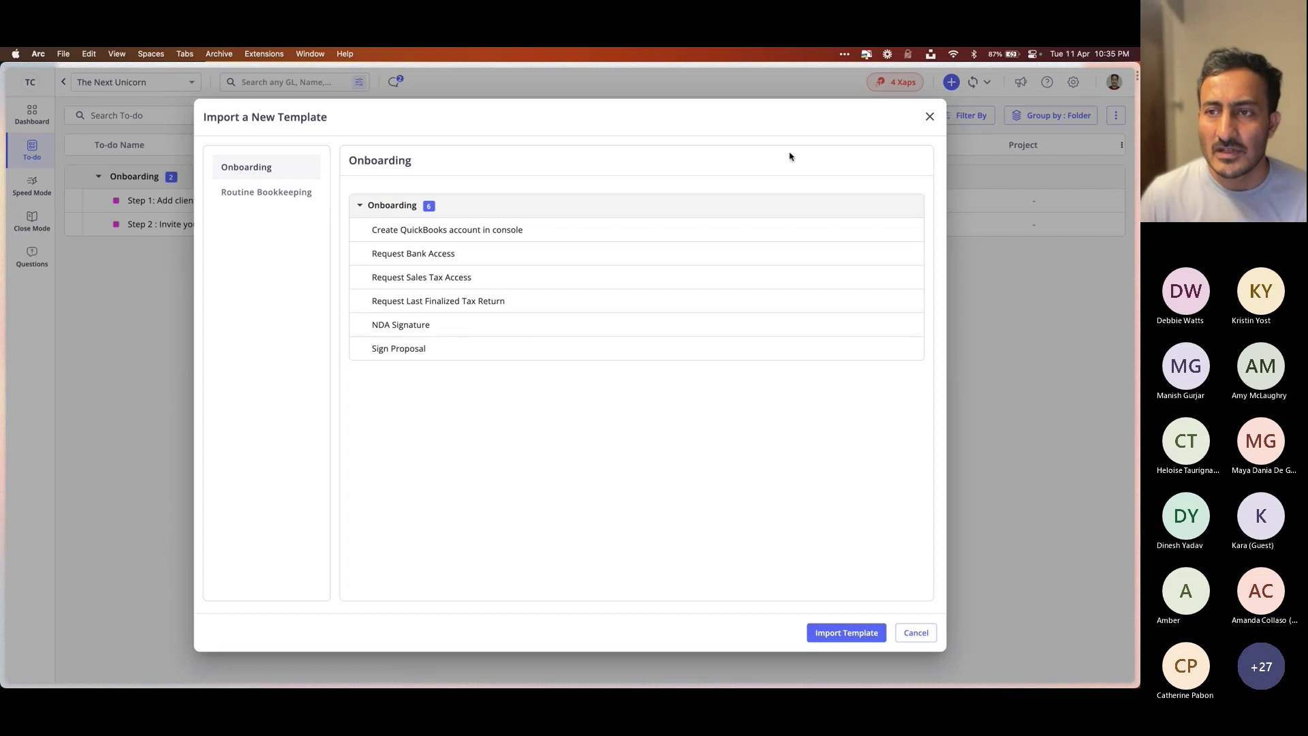
pyautogui.click(930, 118)
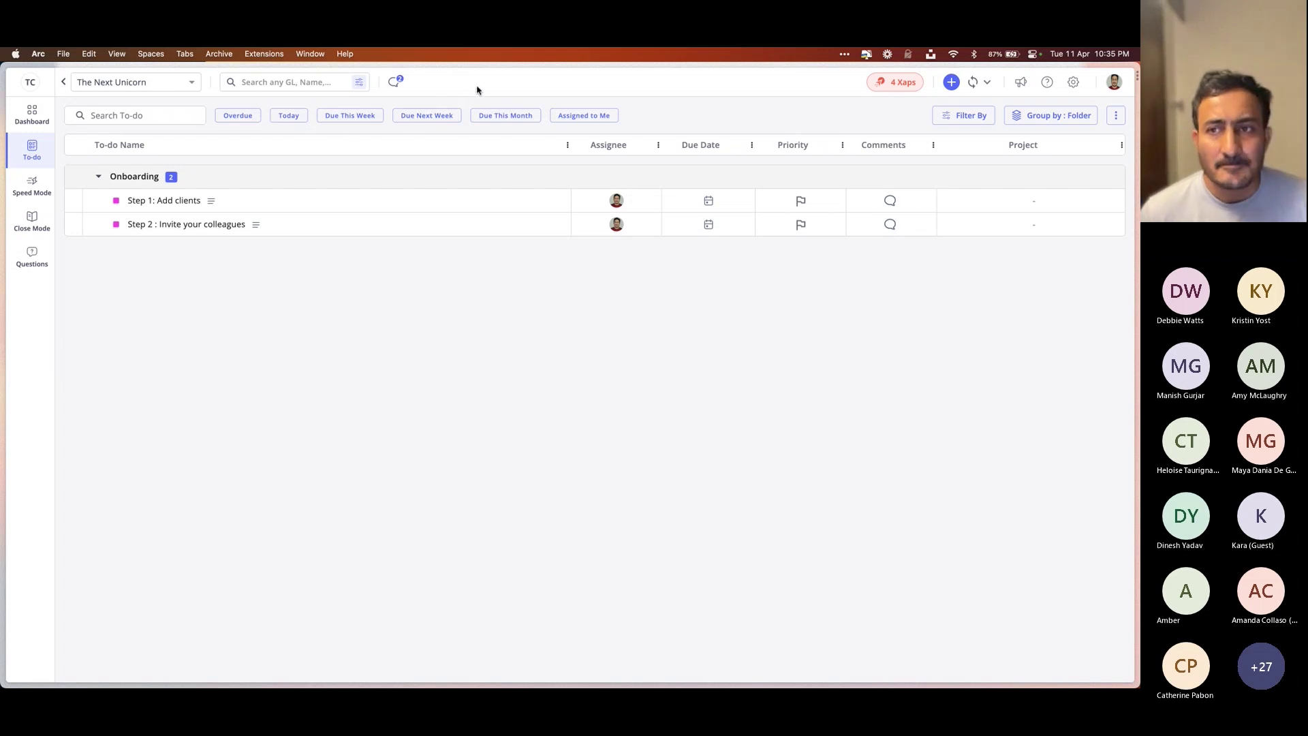
# Return to the client list and try adding Finalized to the Close Status filter, without applying it
pyautogui.click(63, 84)
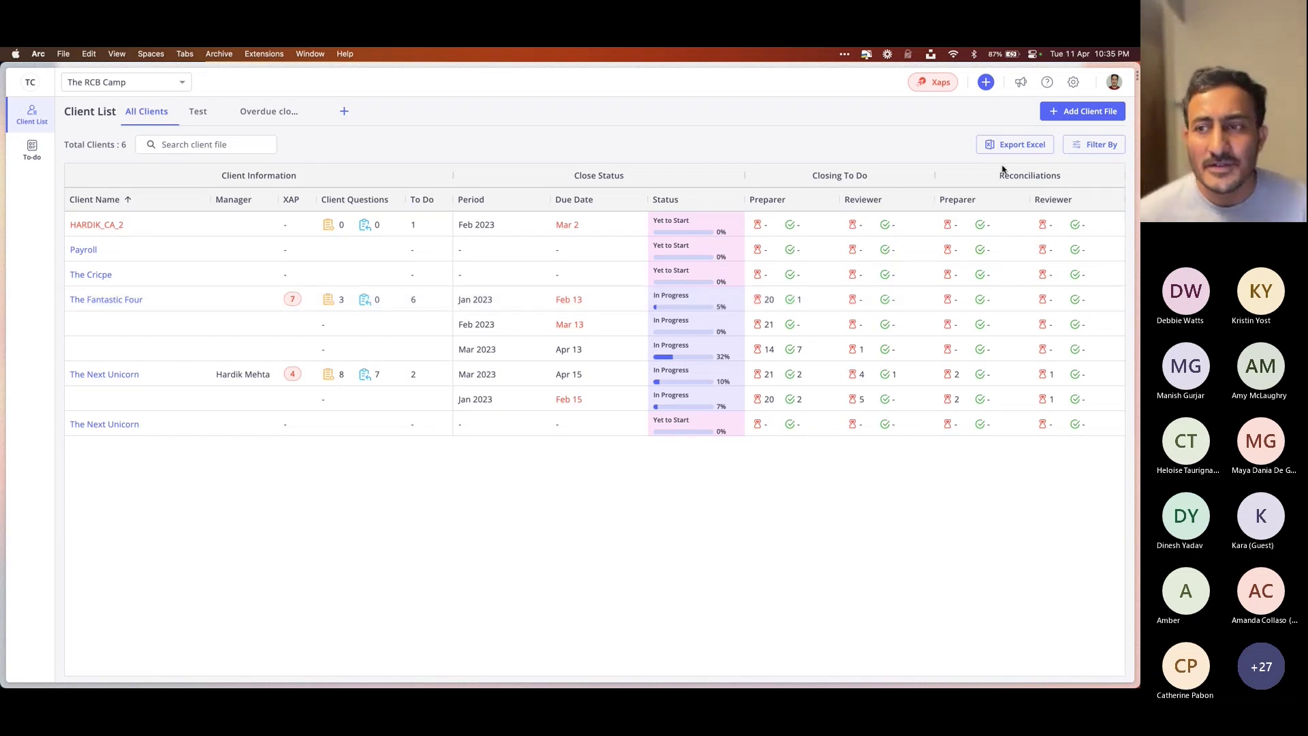
pyautogui.click(1090, 152)
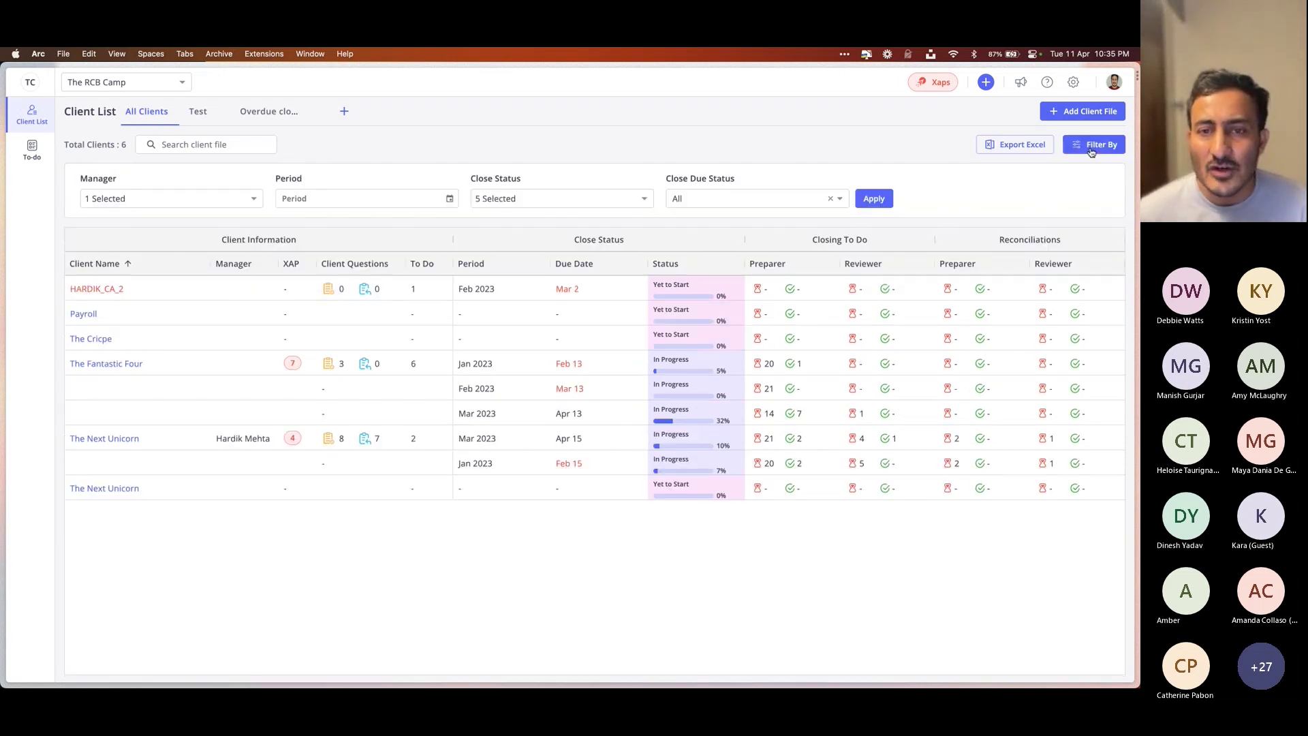
pyautogui.click(578, 202)
pyautogui.click(520, 355)
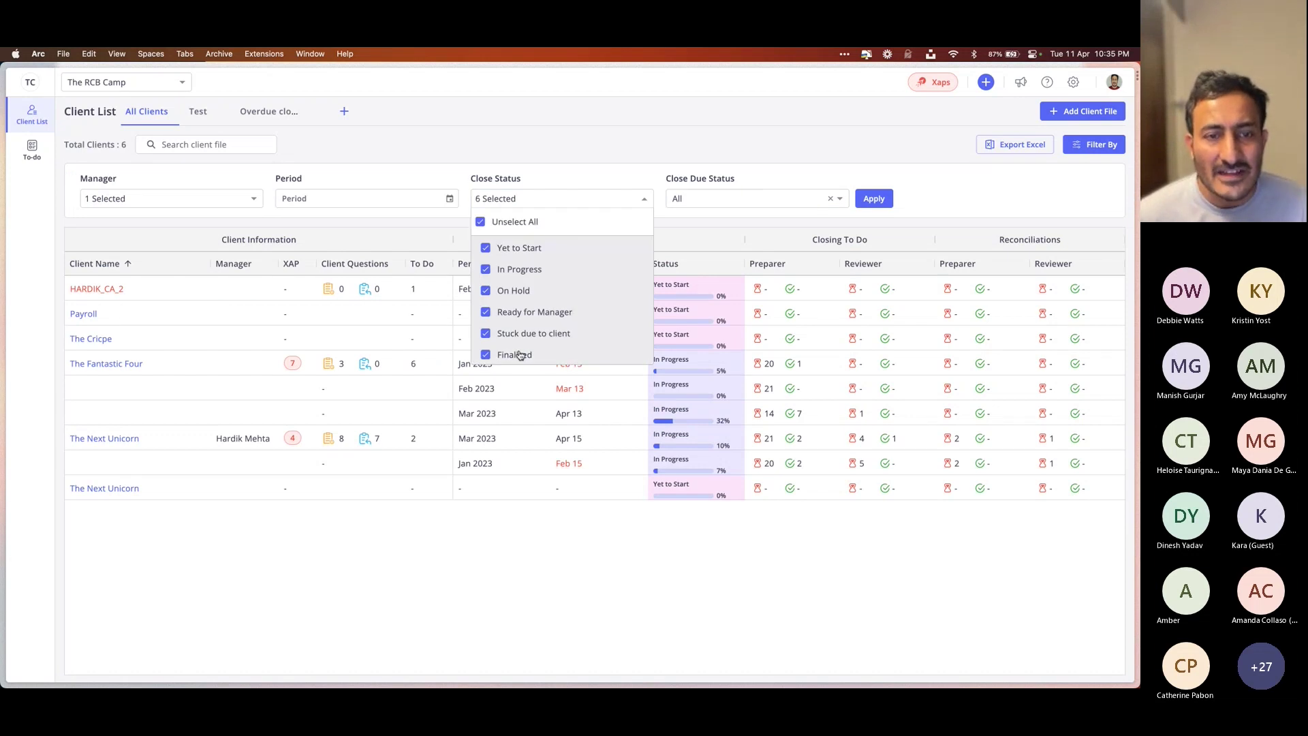
pyautogui.click(608, 133)
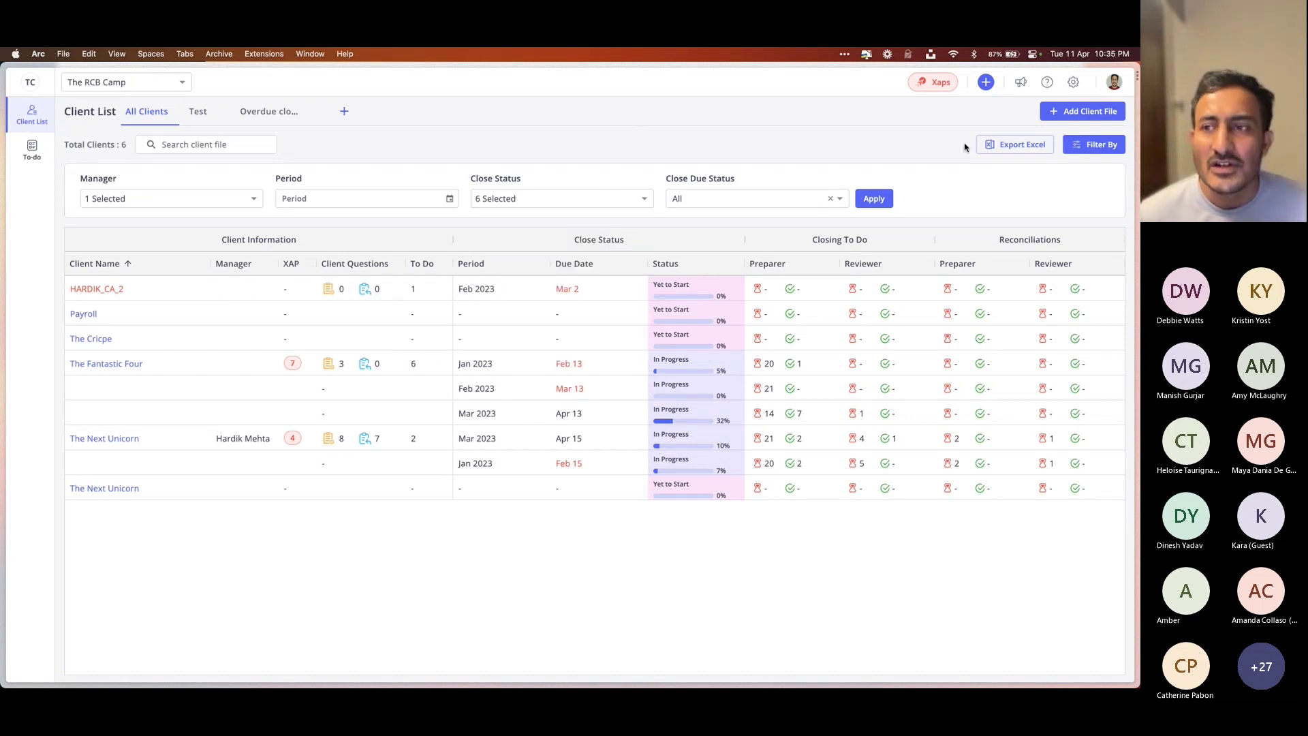
pyautogui.click(1075, 147)
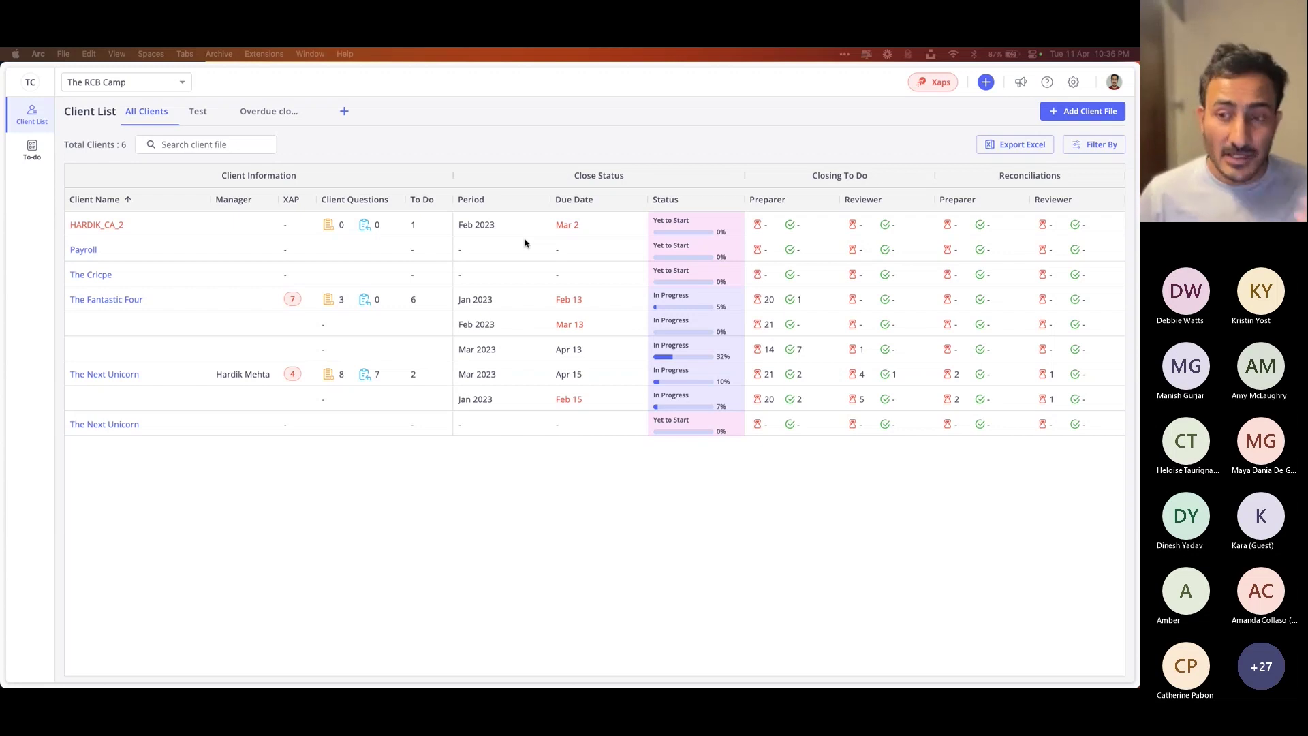
pyautogui.click(625, 141)
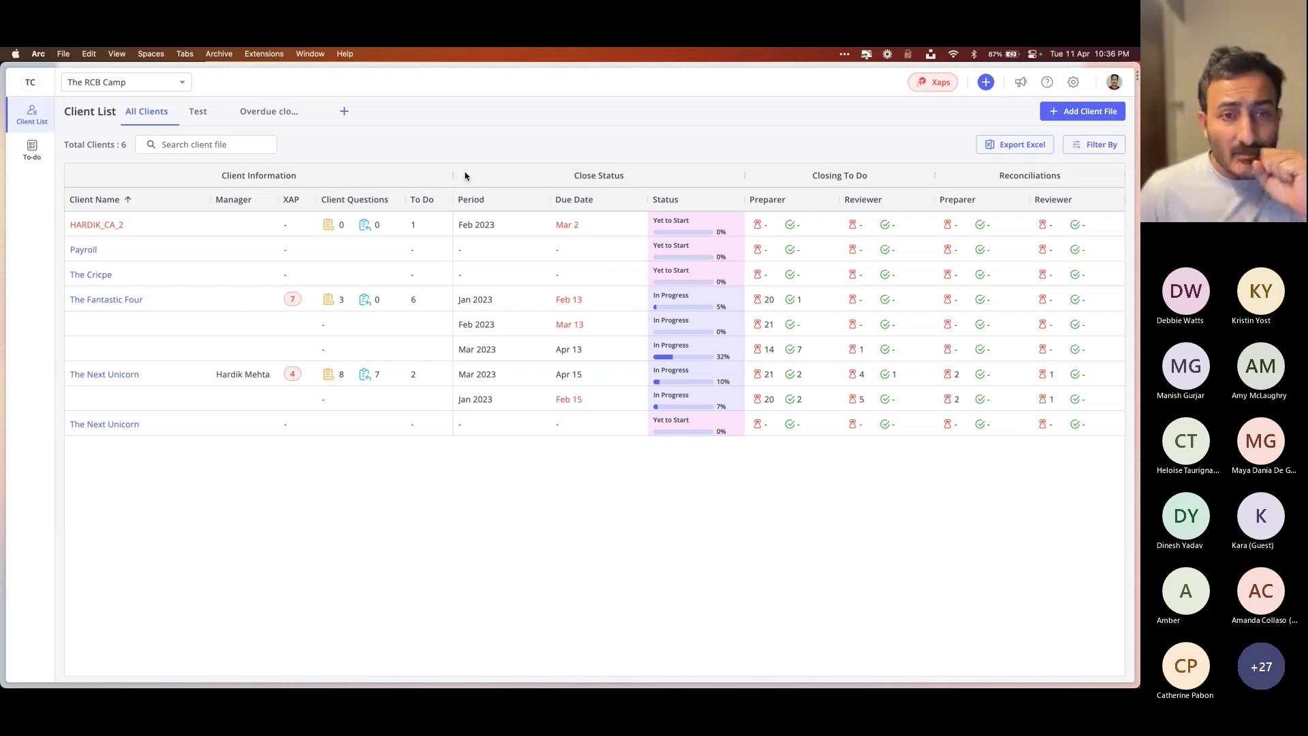
# Create a client list view named "Overdue closes" with Practice View access and return to the All Clients view
pyautogui.click(205, 117)
pyautogui.click(272, 119)
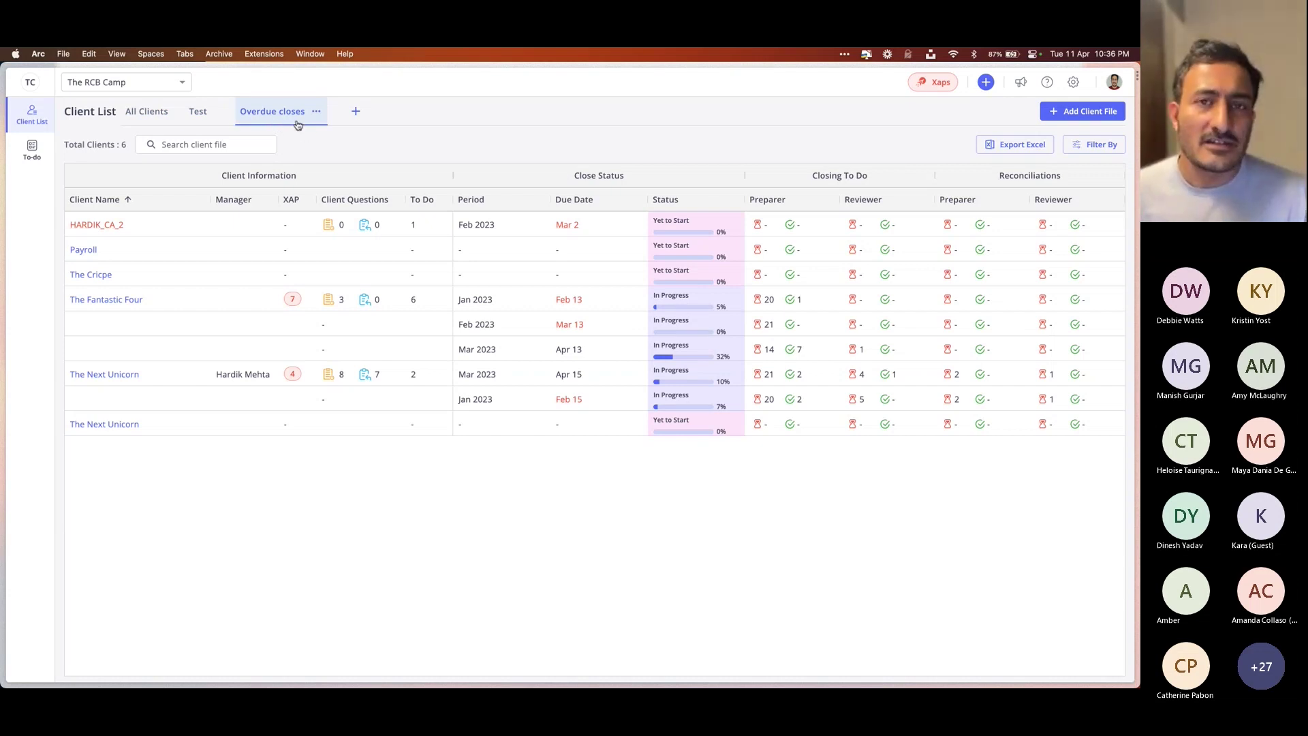
pyautogui.click(355, 114)
pyautogui.click(429, 362)
pyautogui.write('Ov')
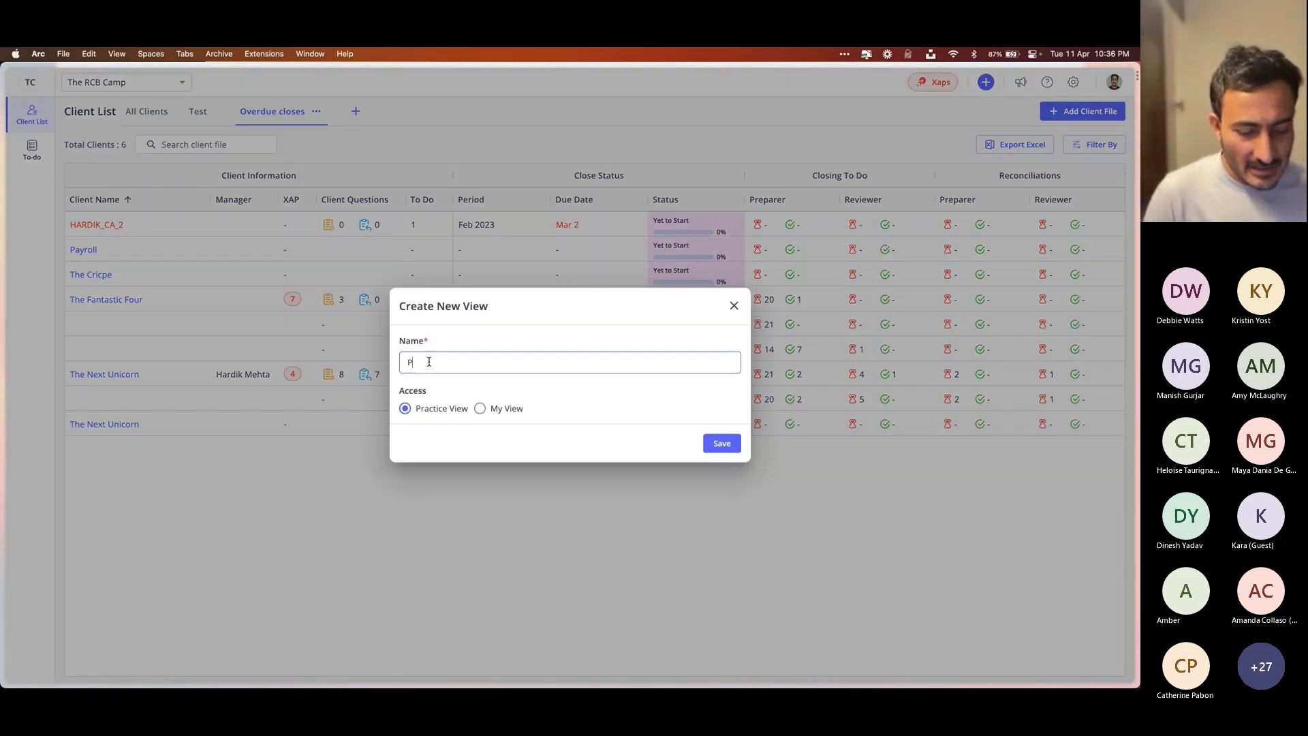
pyautogui.write('erdue closes')
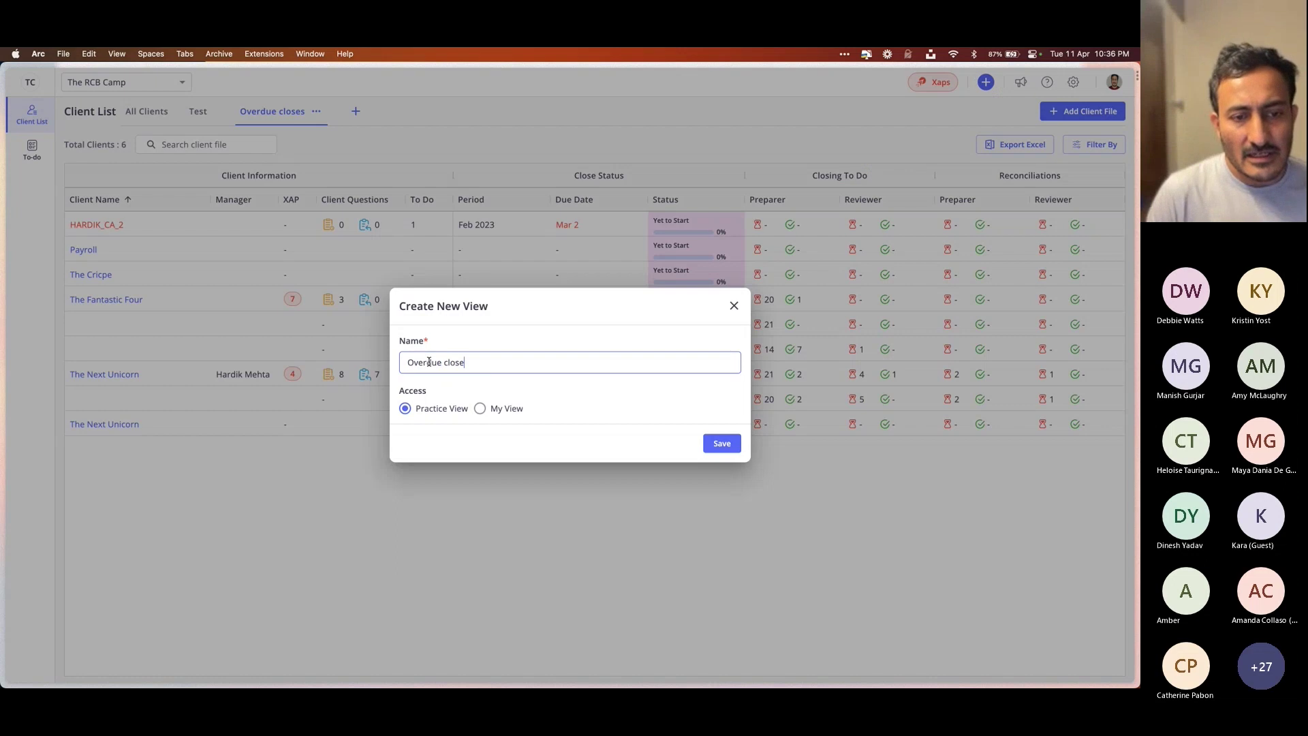
pyautogui.click(738, 444)
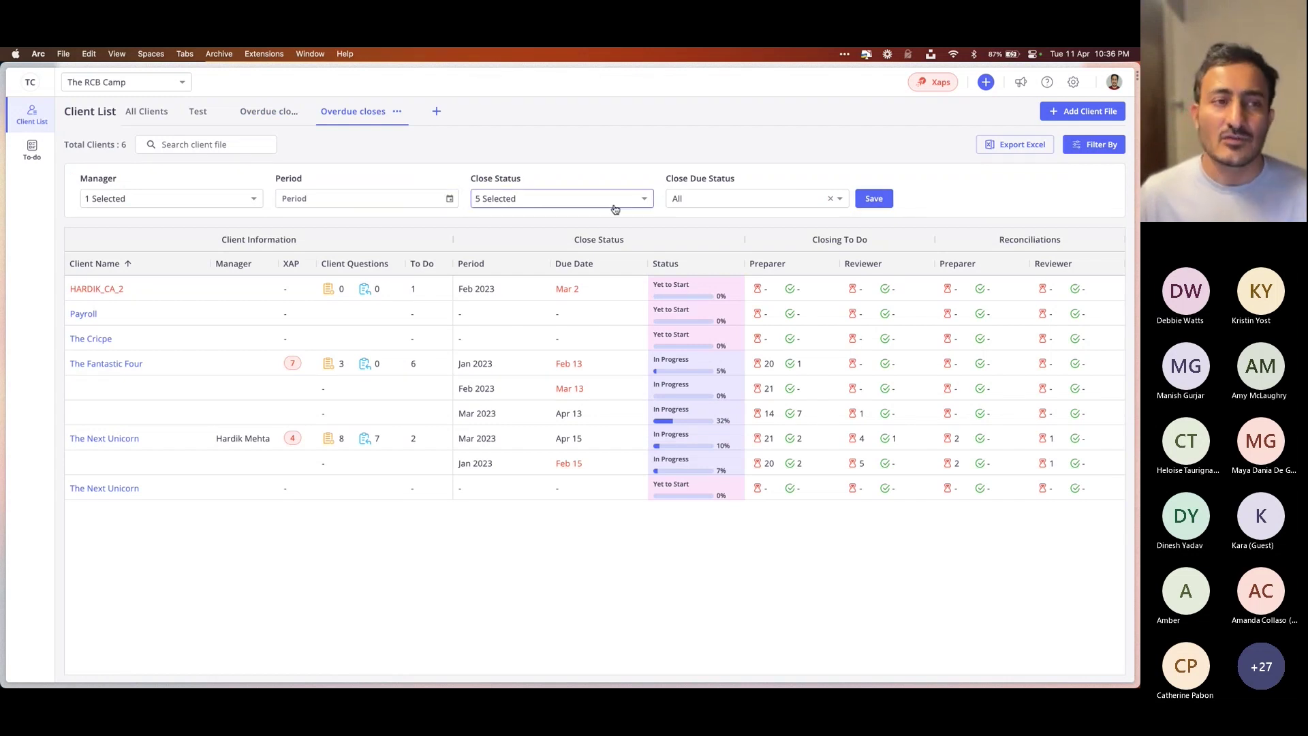
pyautogui.click(136, 113)
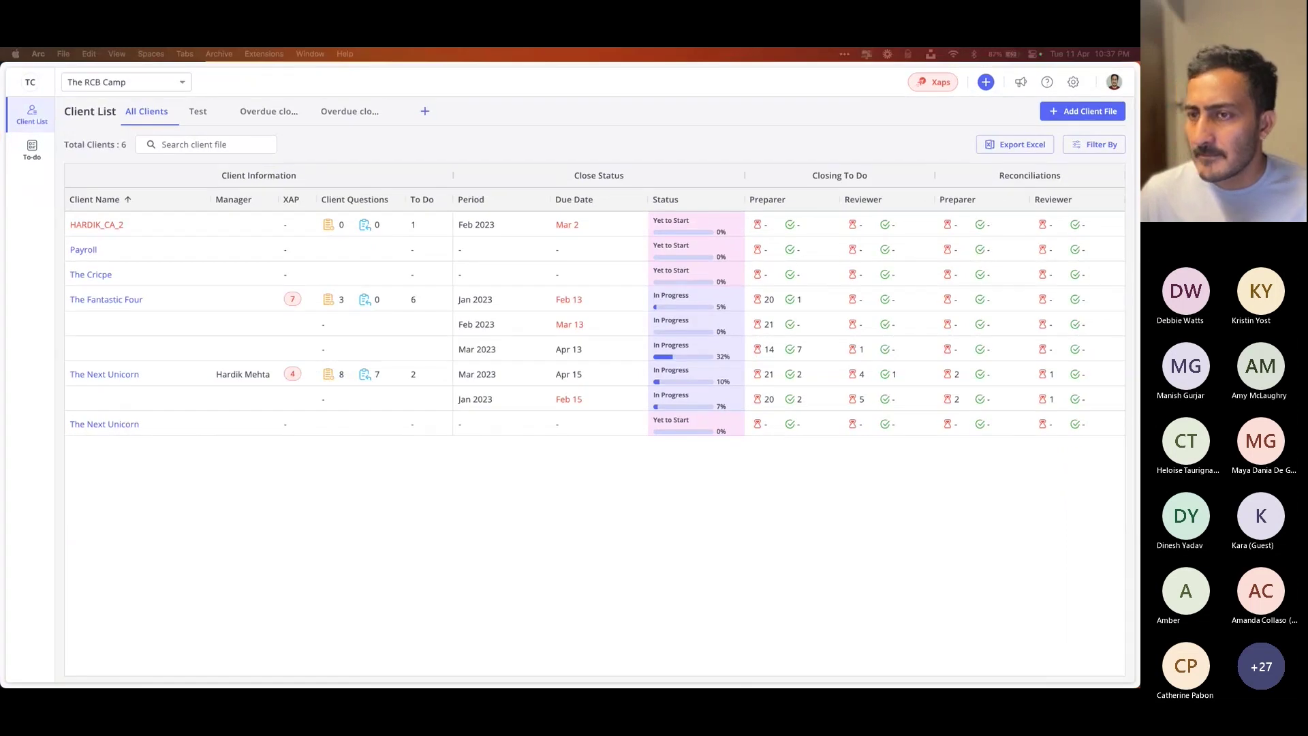
pyautogui.click(910, 121)
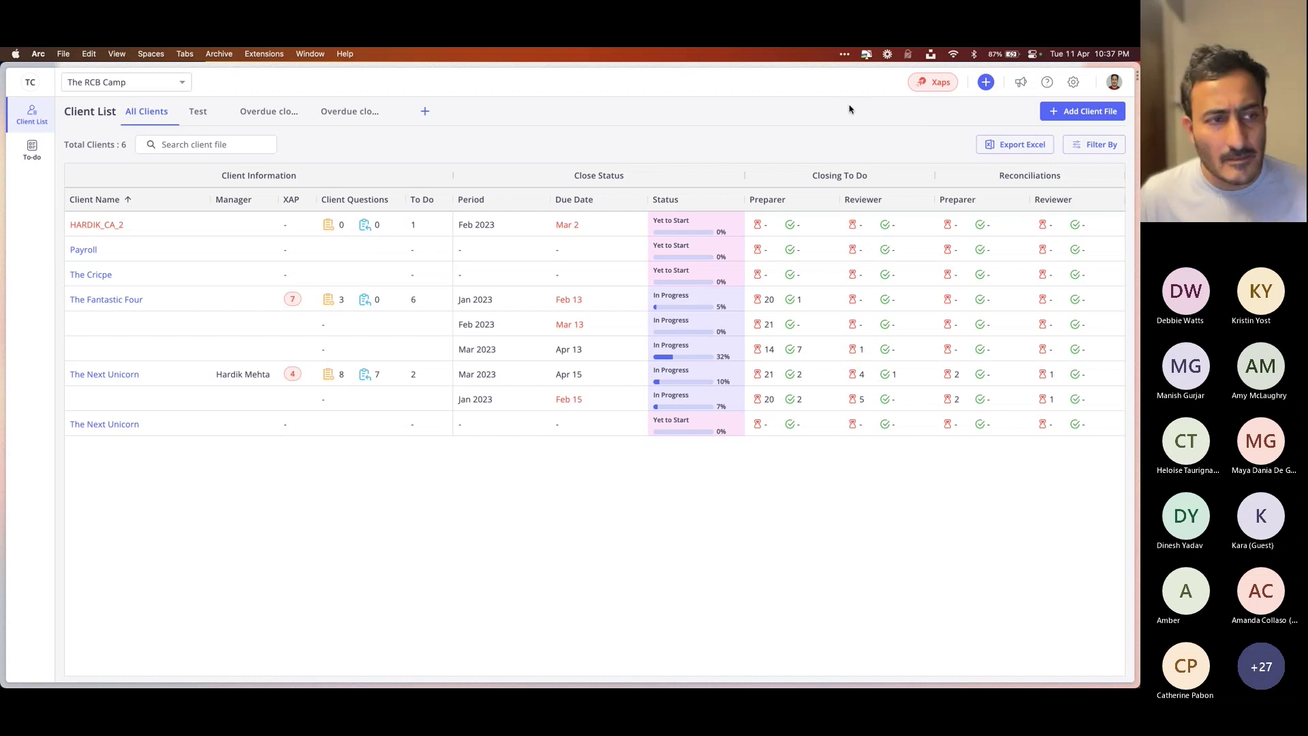
# Look over The Next Unicorn's Close Mode, Speed Mode and Dashboard pages and return to the practice's client list
pyautogui.click(111, 379)
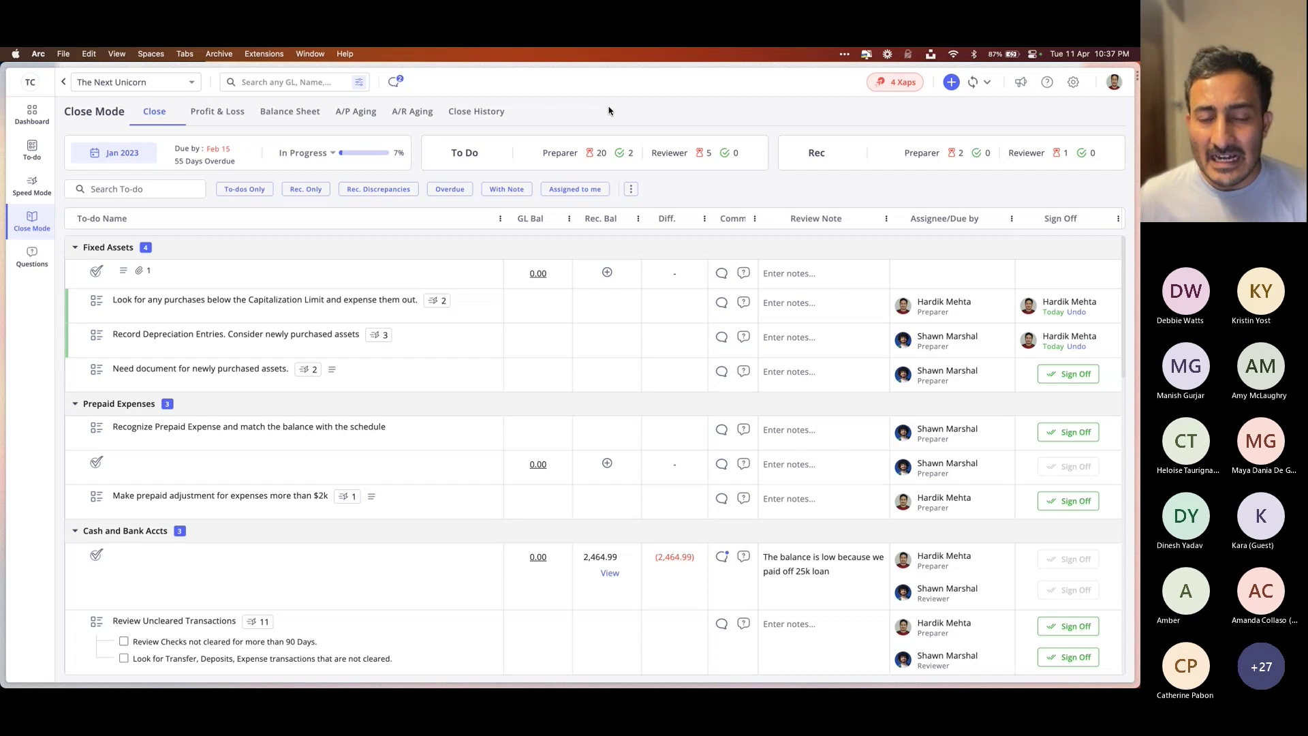
pyautogui.click(37, 189)
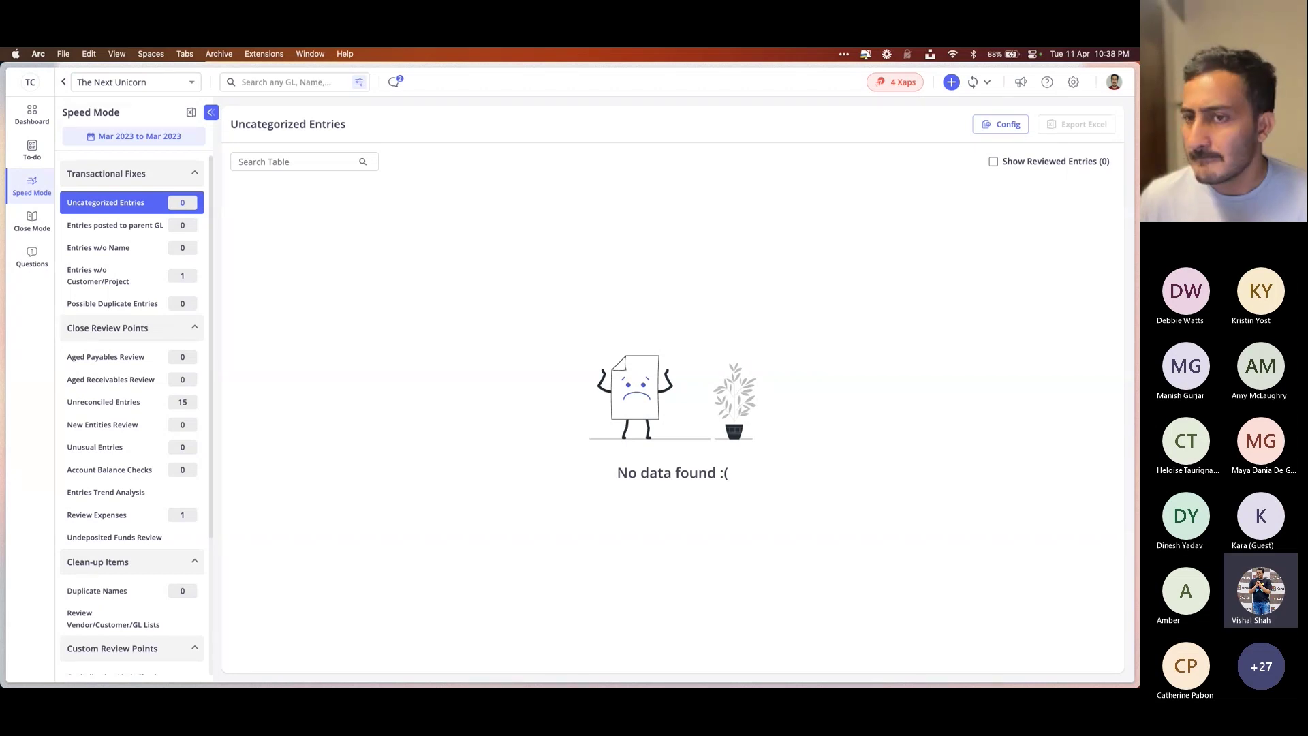
pyautogui.click(36, 132)
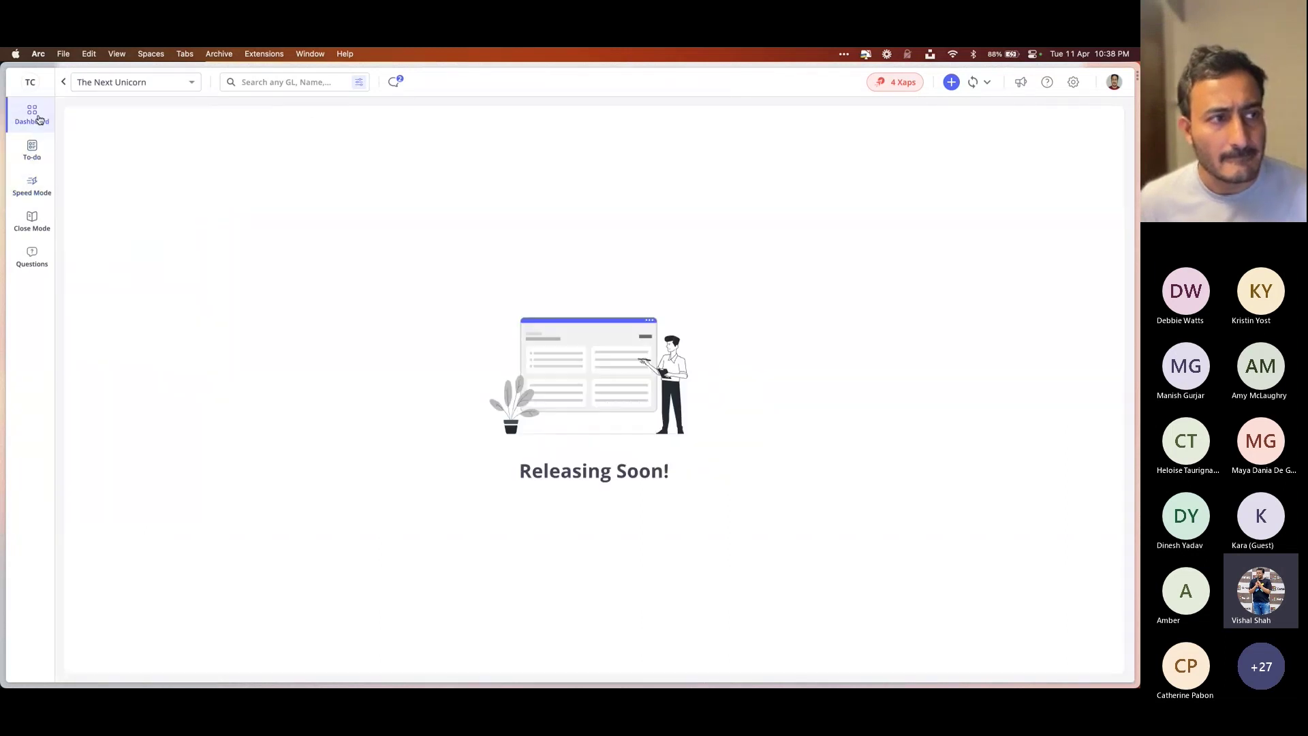
pyautogui.click(64, 82)
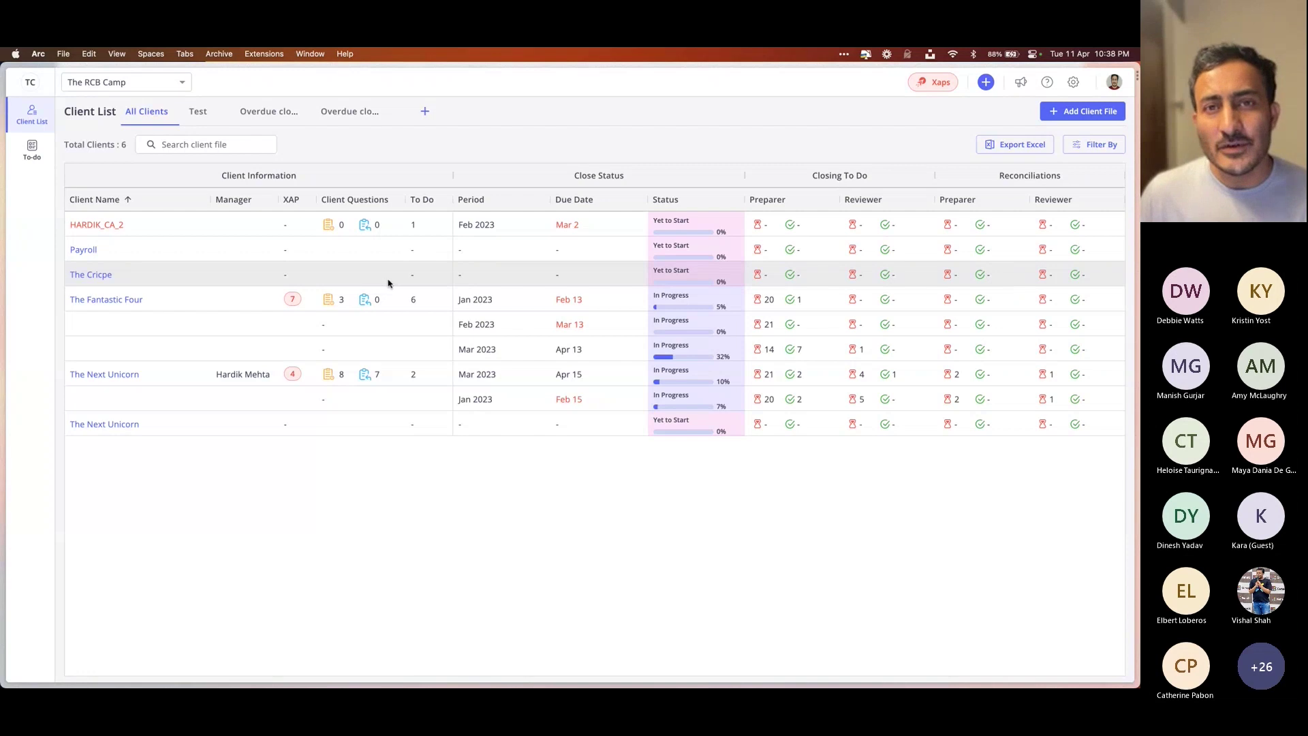
# Create a client list view named "Manager A" with Practice View access and check its Manager filter options
pyautogui.click(425, 112)
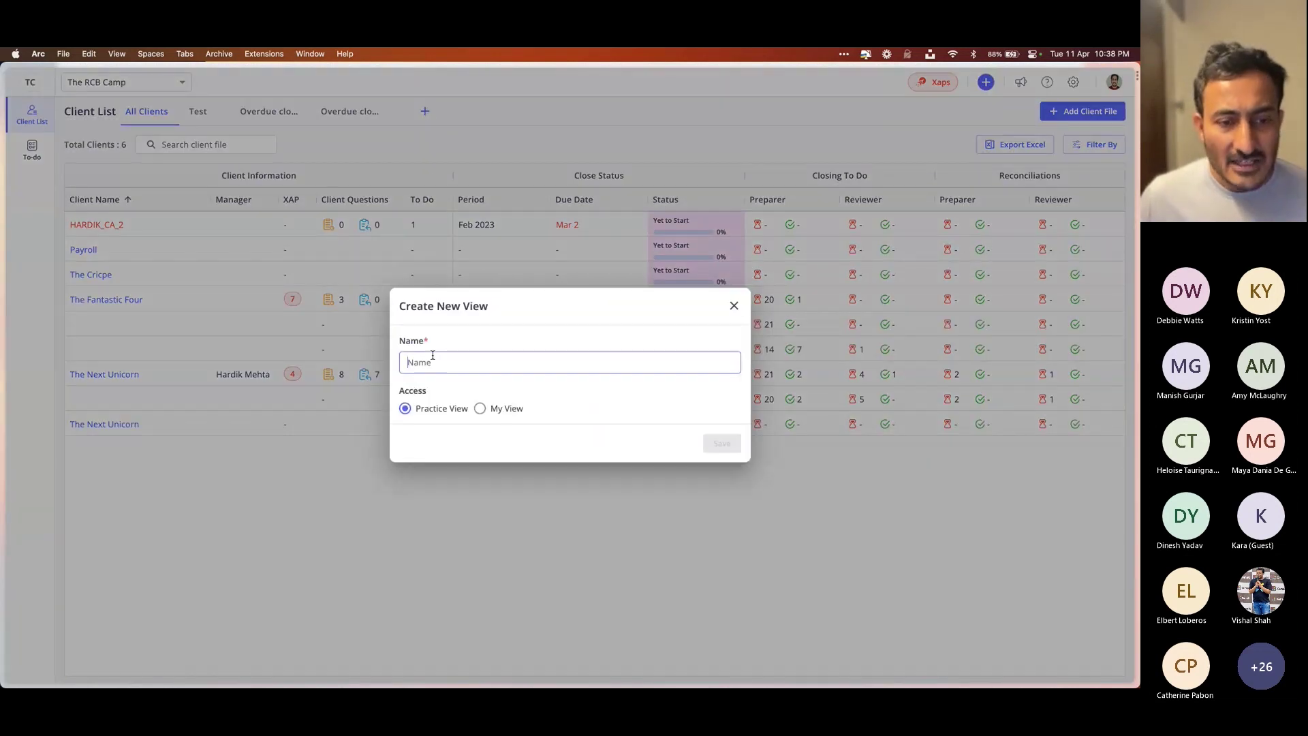
pyautogui.click(469, 368)
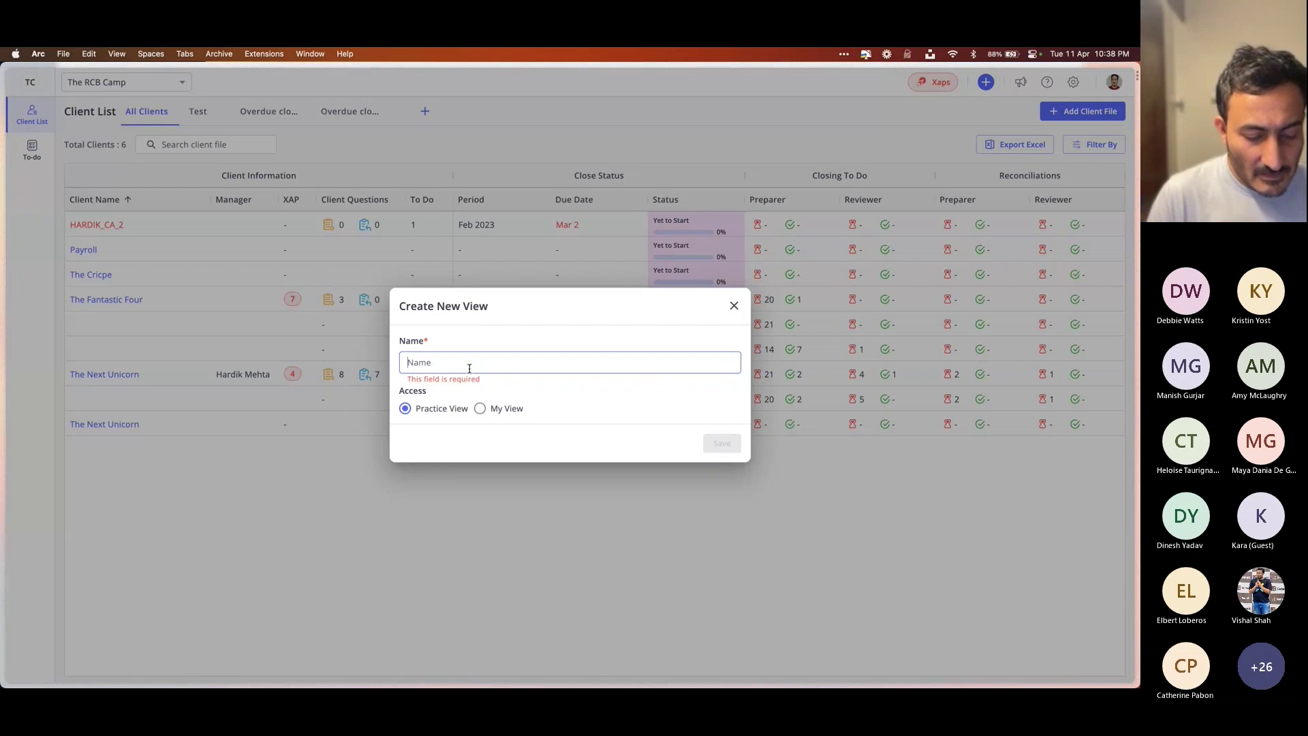
pyautogui.write('Manager A')
pyautogui.click(720, 443)
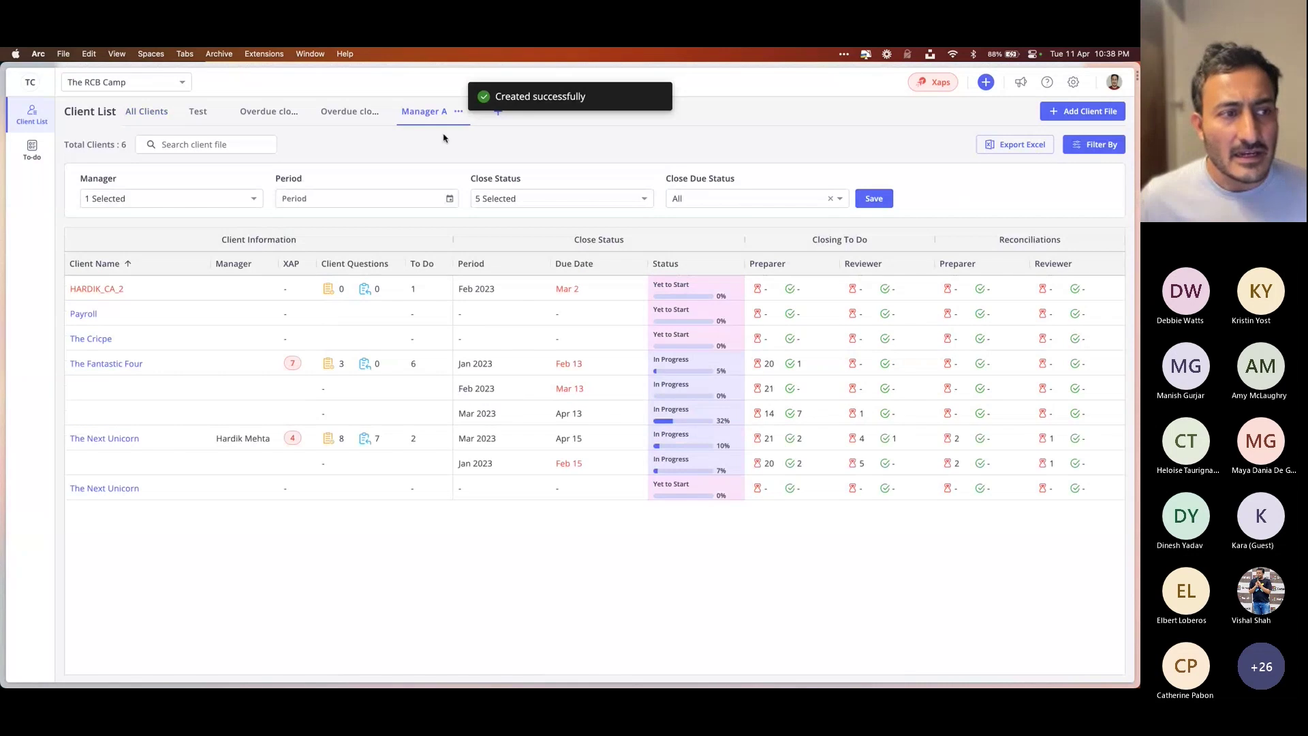
pyautogui.click(219, 199)
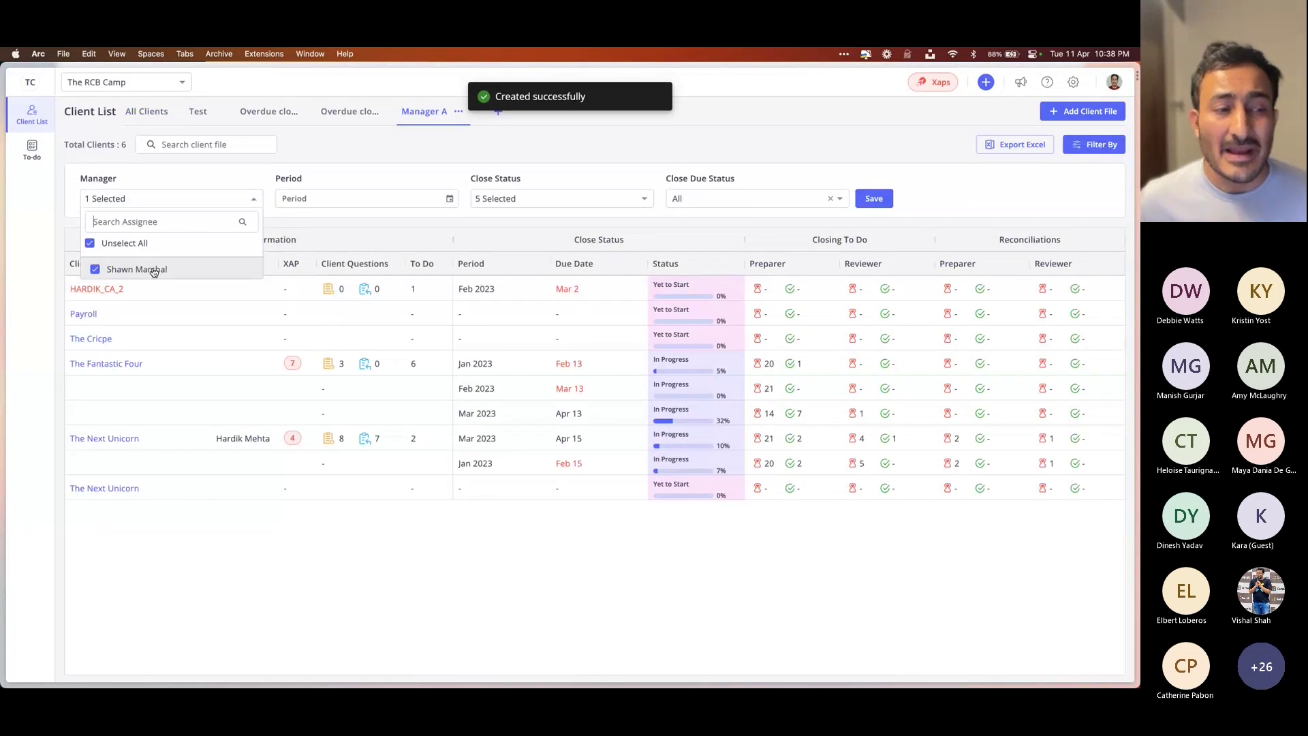
pyautogui.click(343, 152)
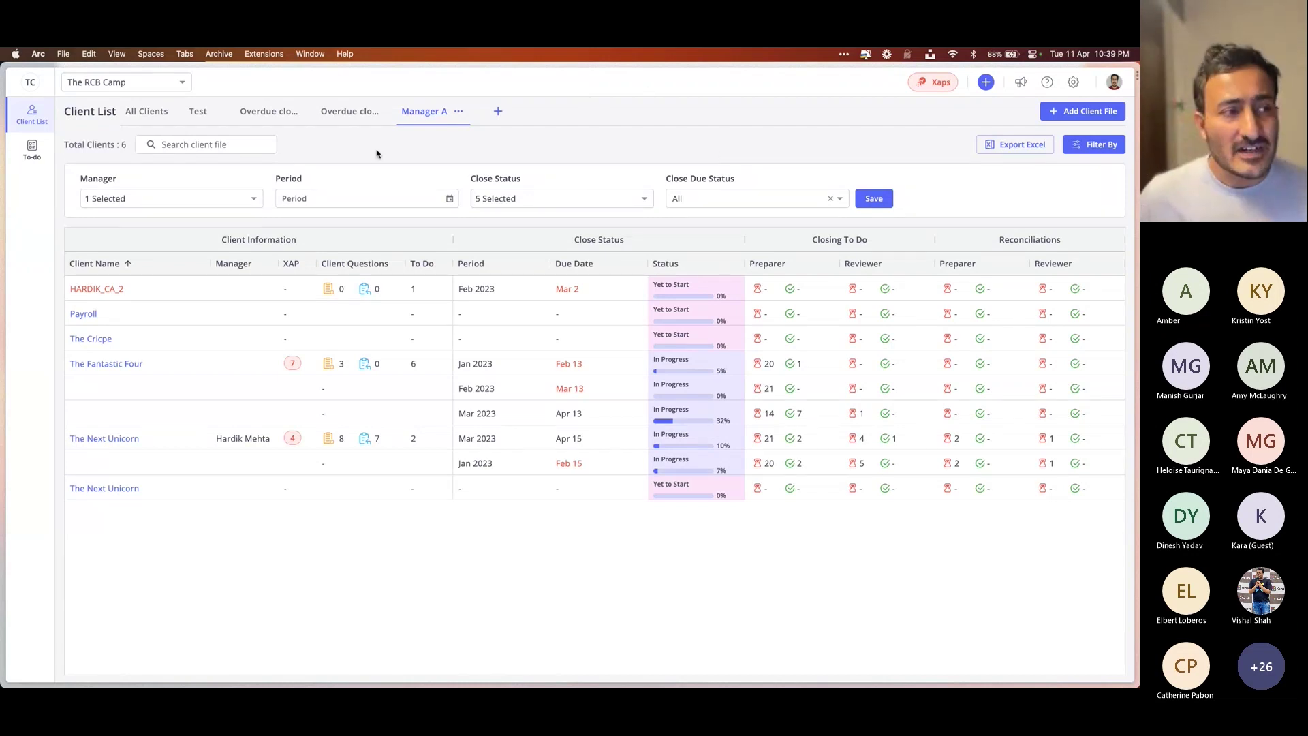
# View the practice-wide to-dos, return to the client list and open The Next Unicorn, the client with in-progress closes
pyautogui.click(38, 151)
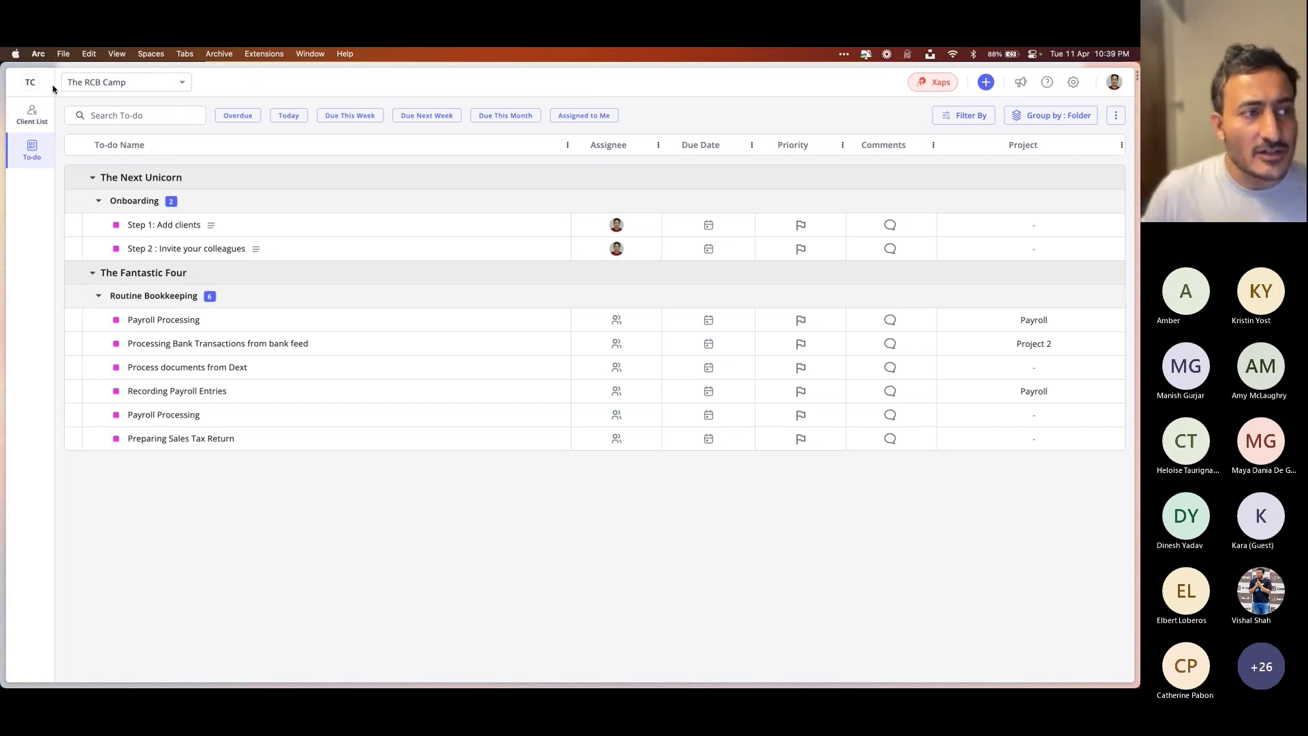
pyautogui.click(32, 113)
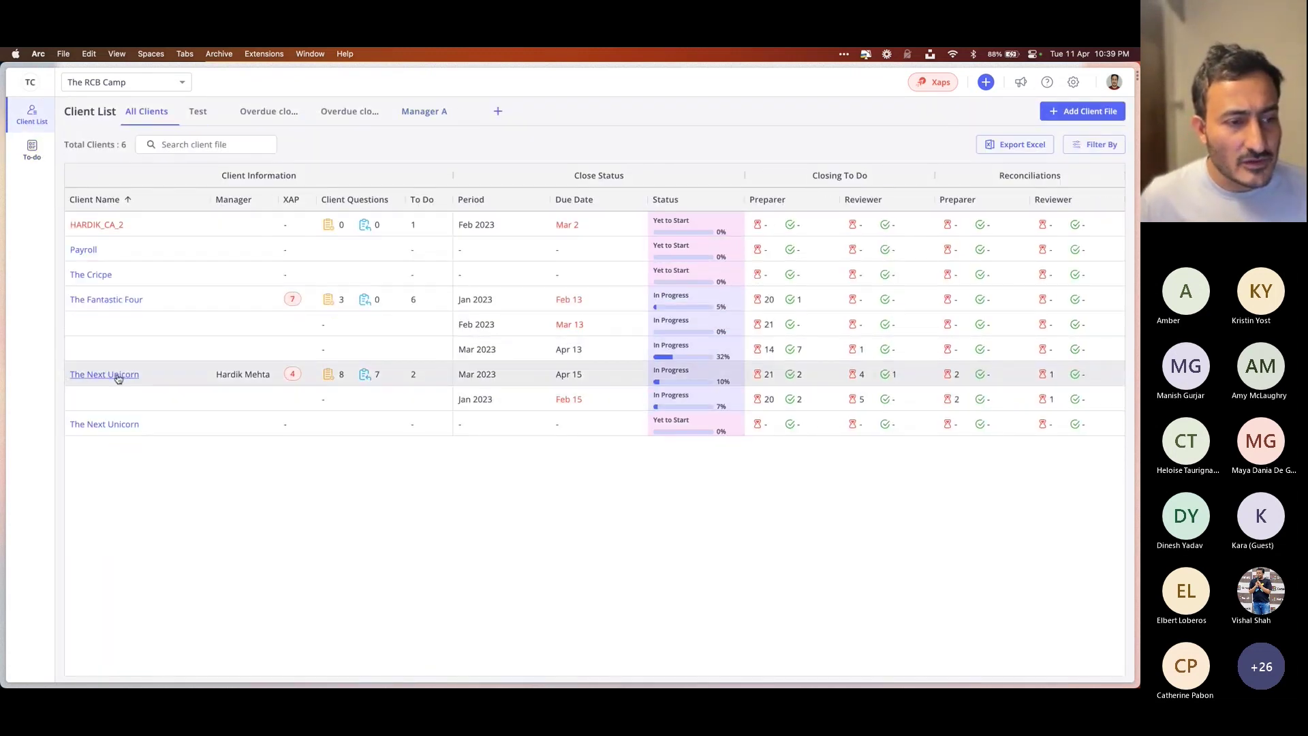
pyautogui.click(117, 376)
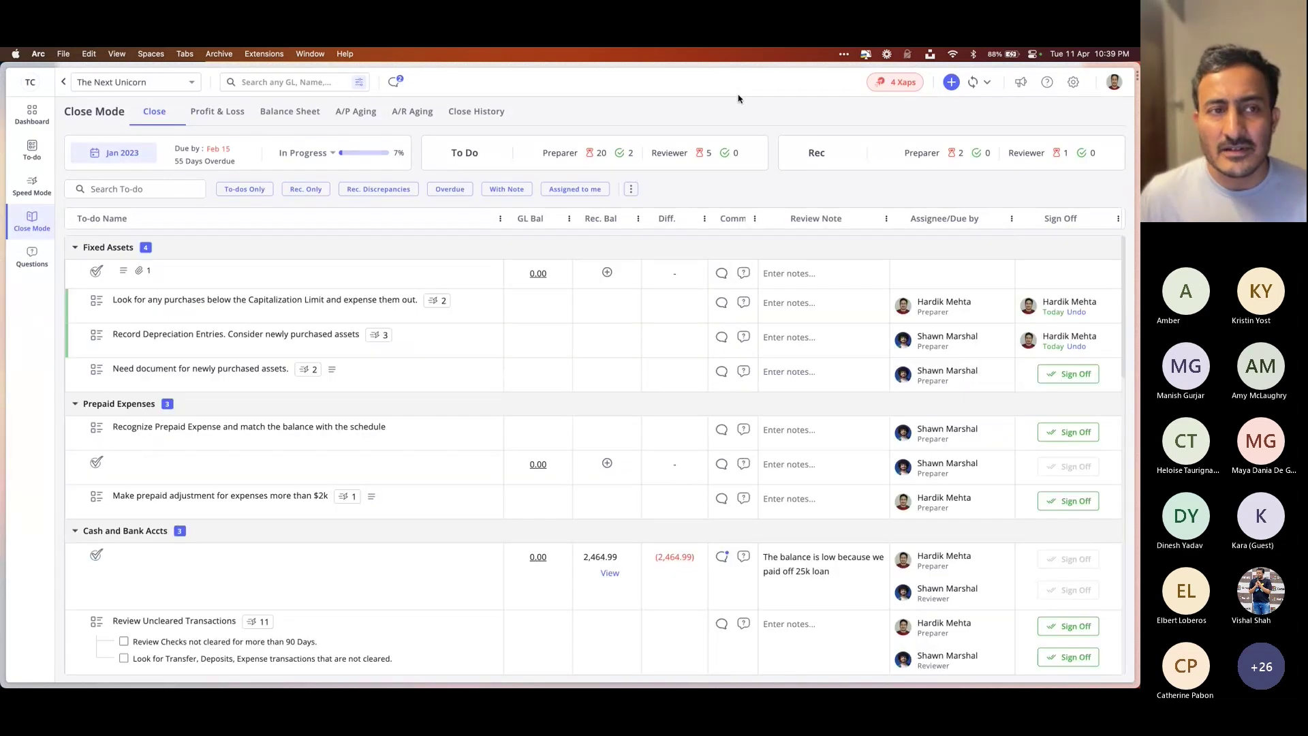
# Open The Next Unicorn's Client Portal settings and examine the email and name fields for inviting client users
pyautogui.click(1072, 82)
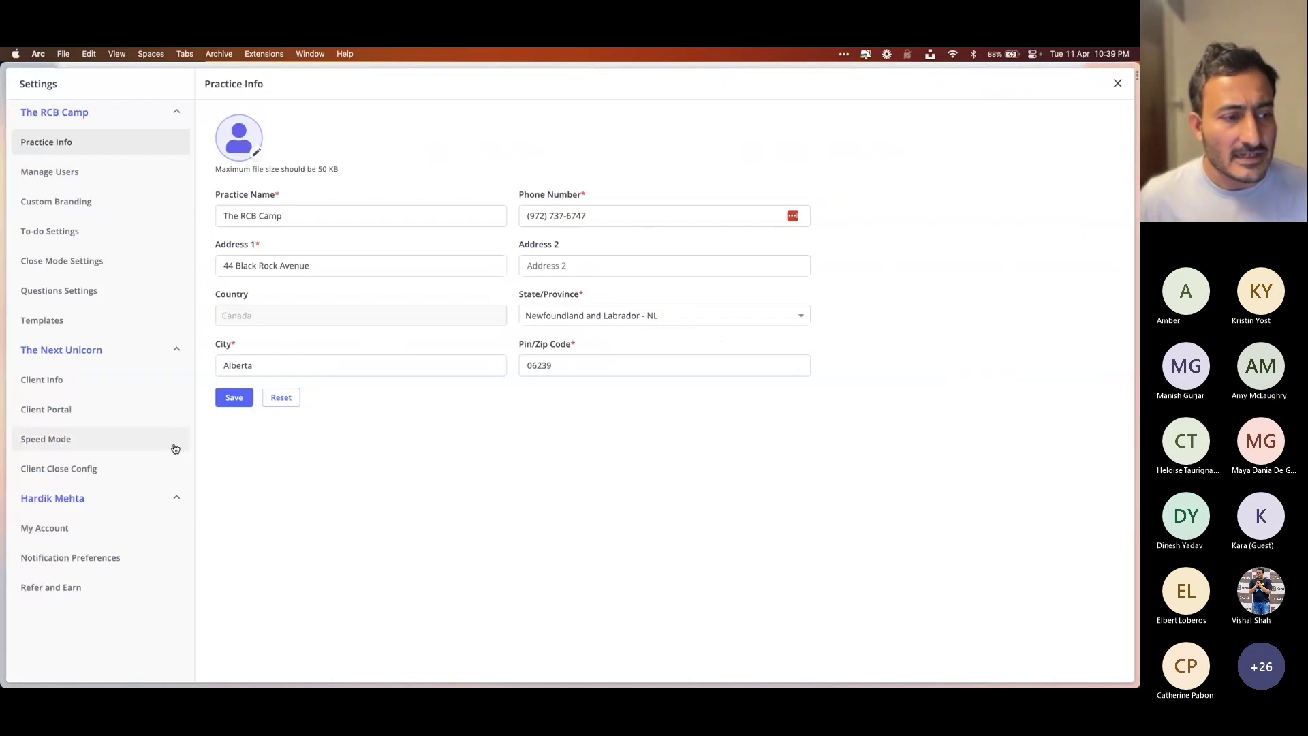
pyautogui.click(90, 413)
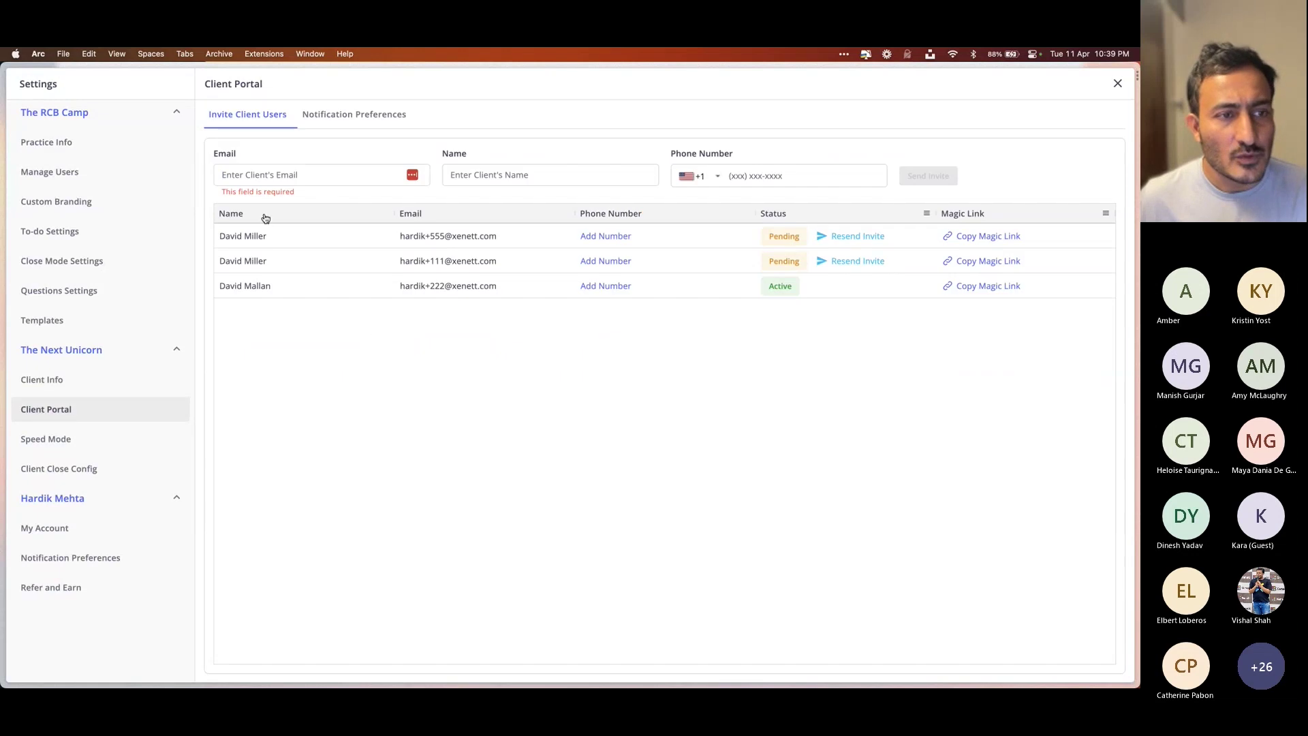
pyautogui.click(283, 176)
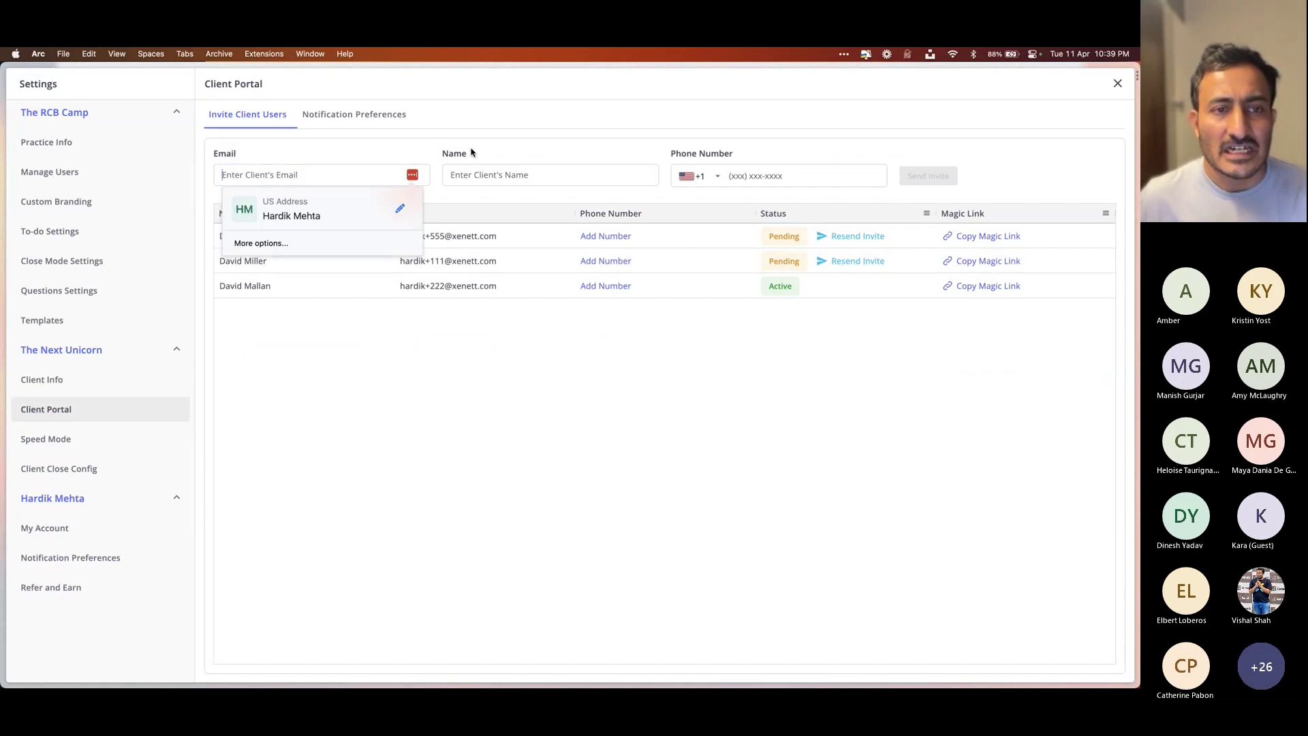
pyautogui.click(493, 122)
pyautogui.click(507, 178)
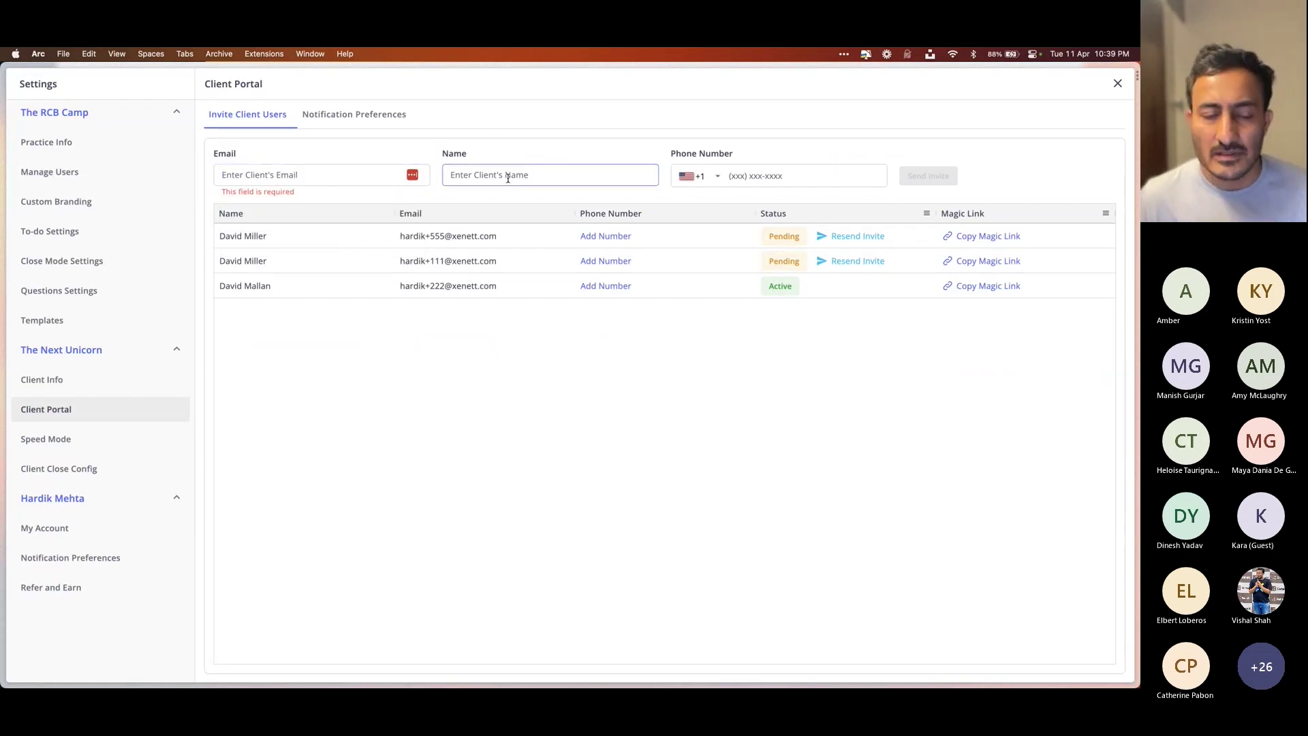
pyautogui.click(436, 180)
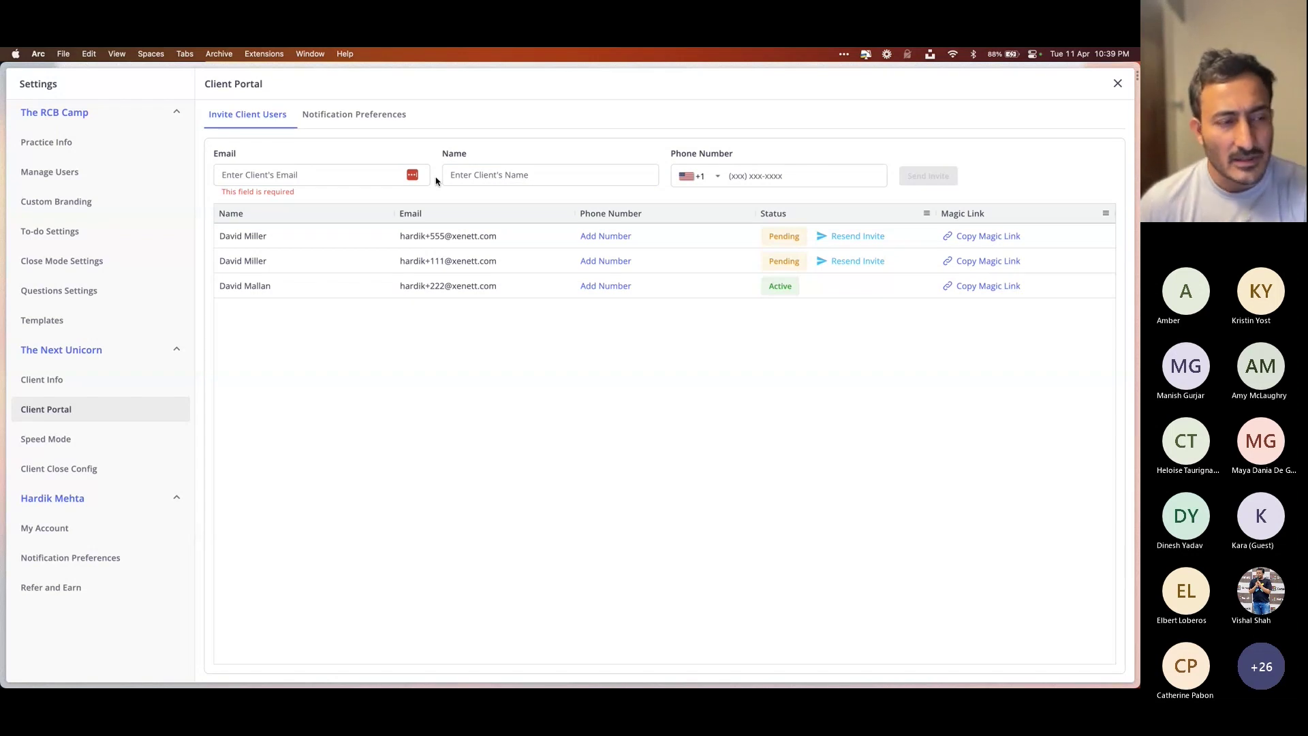
# Examine the practice's custom portal domain setting and its client invitation and notification email templates, and close the settings
pyautogui.click(92, 201)
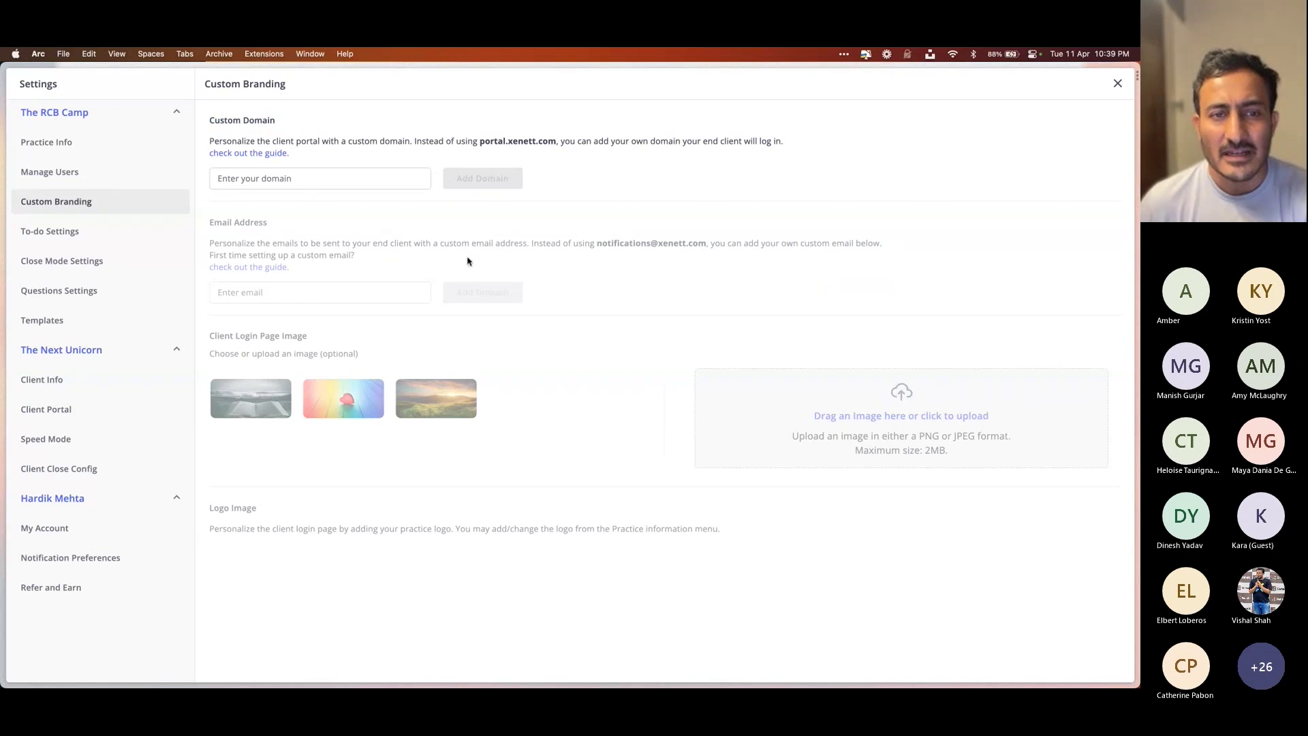
pyautogui.moveTo(558, 141); pyautogui.dragTo(481, 143)
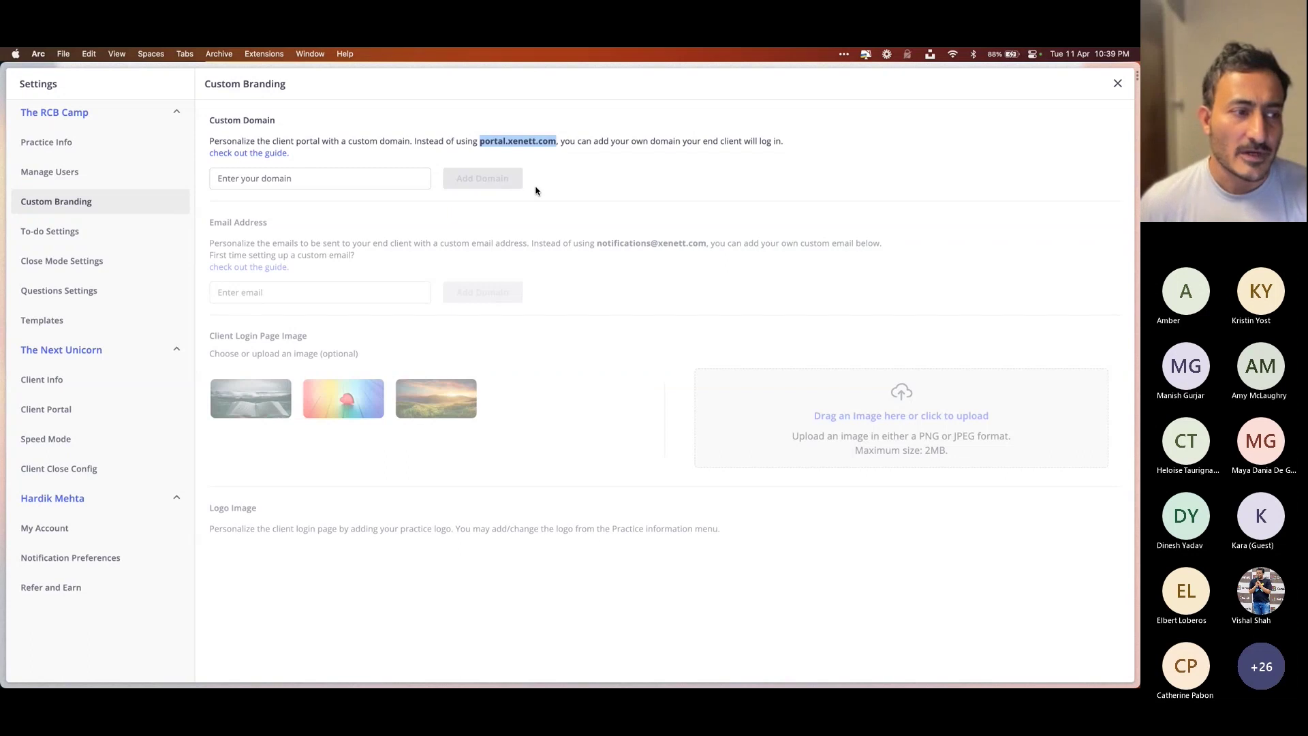
pyautogui.click(89, 319)
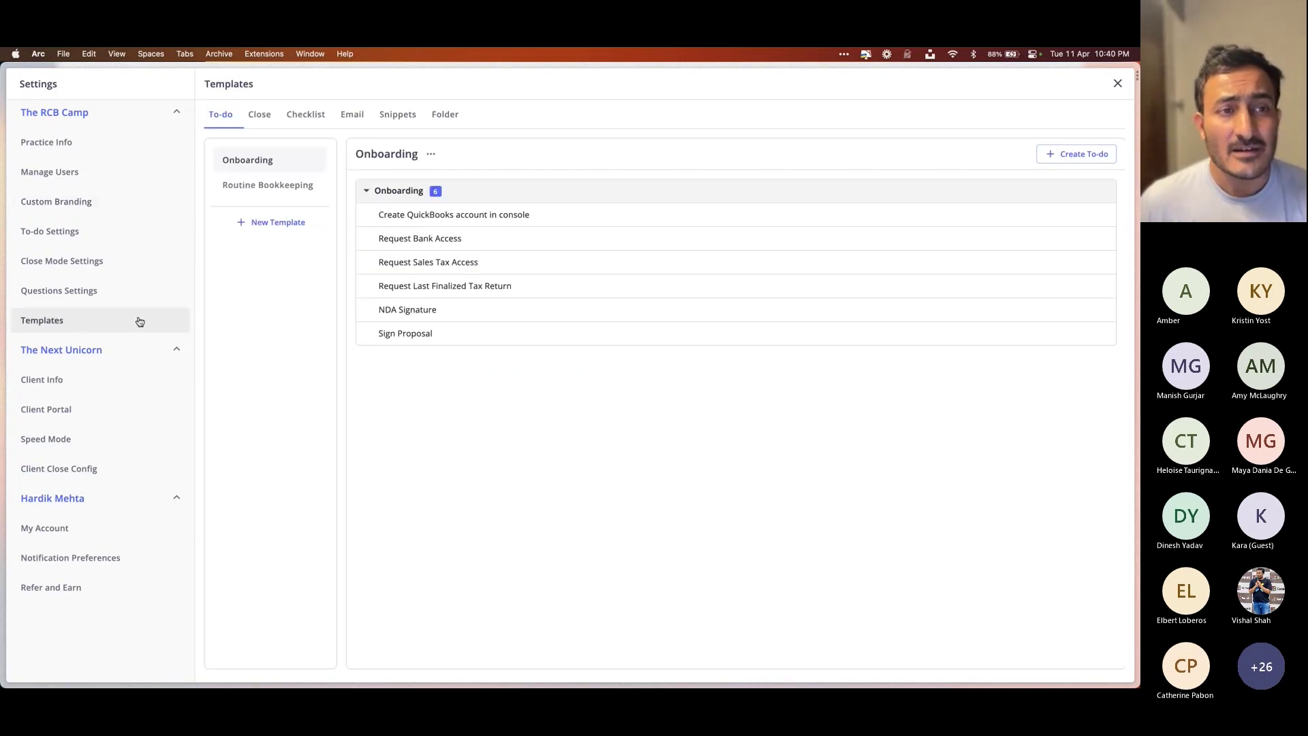
pyautogui.click(363, 118)
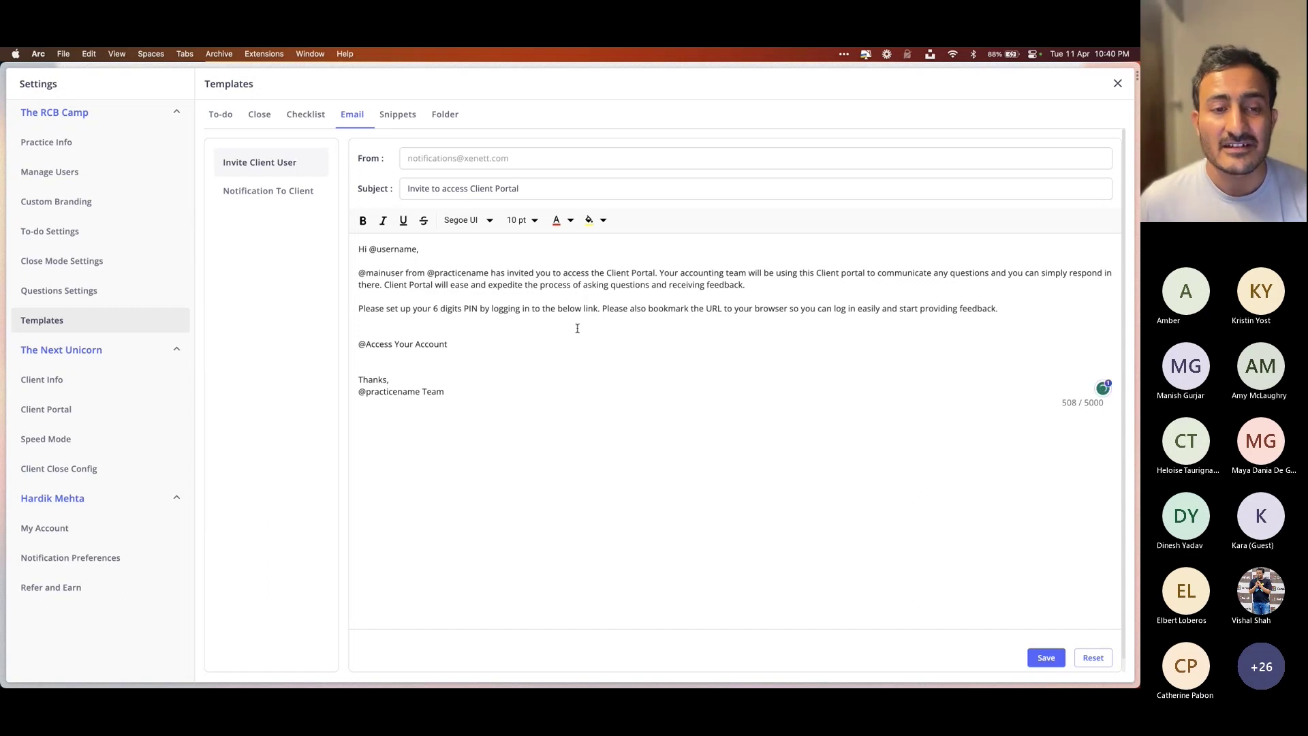
pyautogui.click(266, 202)
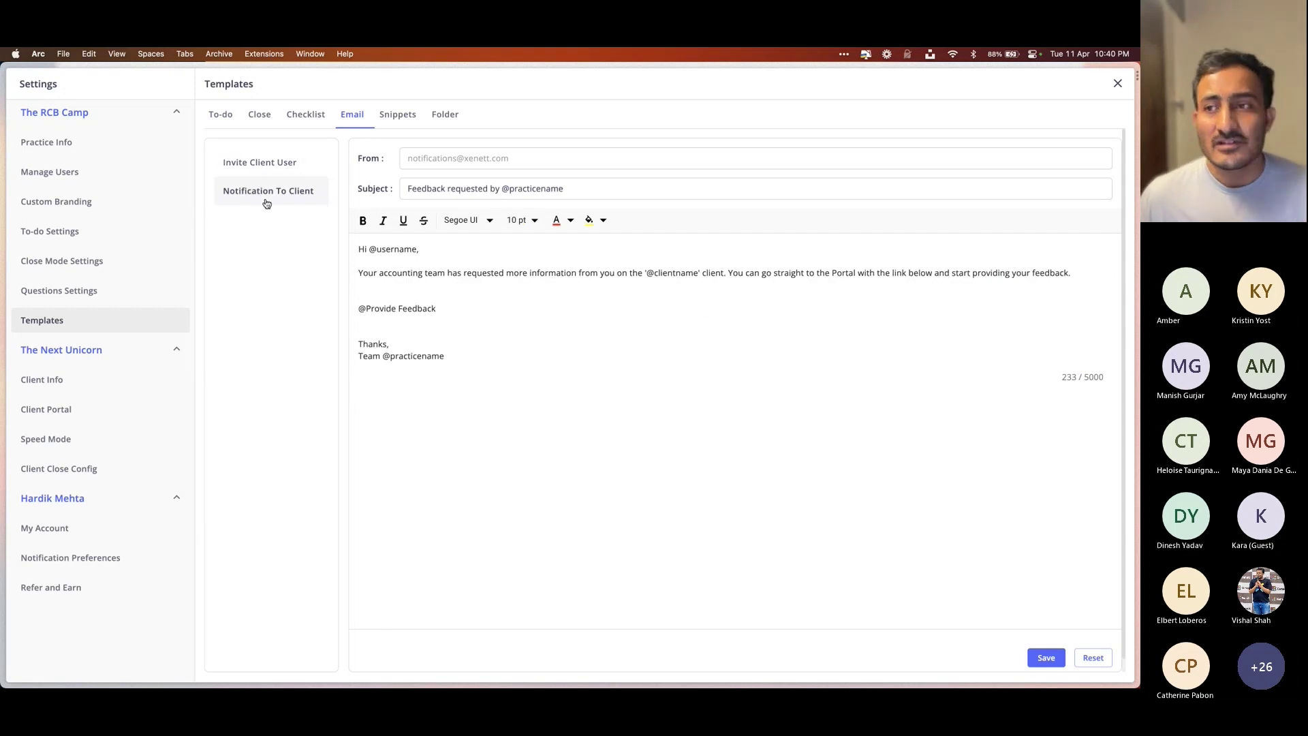
pyautogui.click(469, 272)
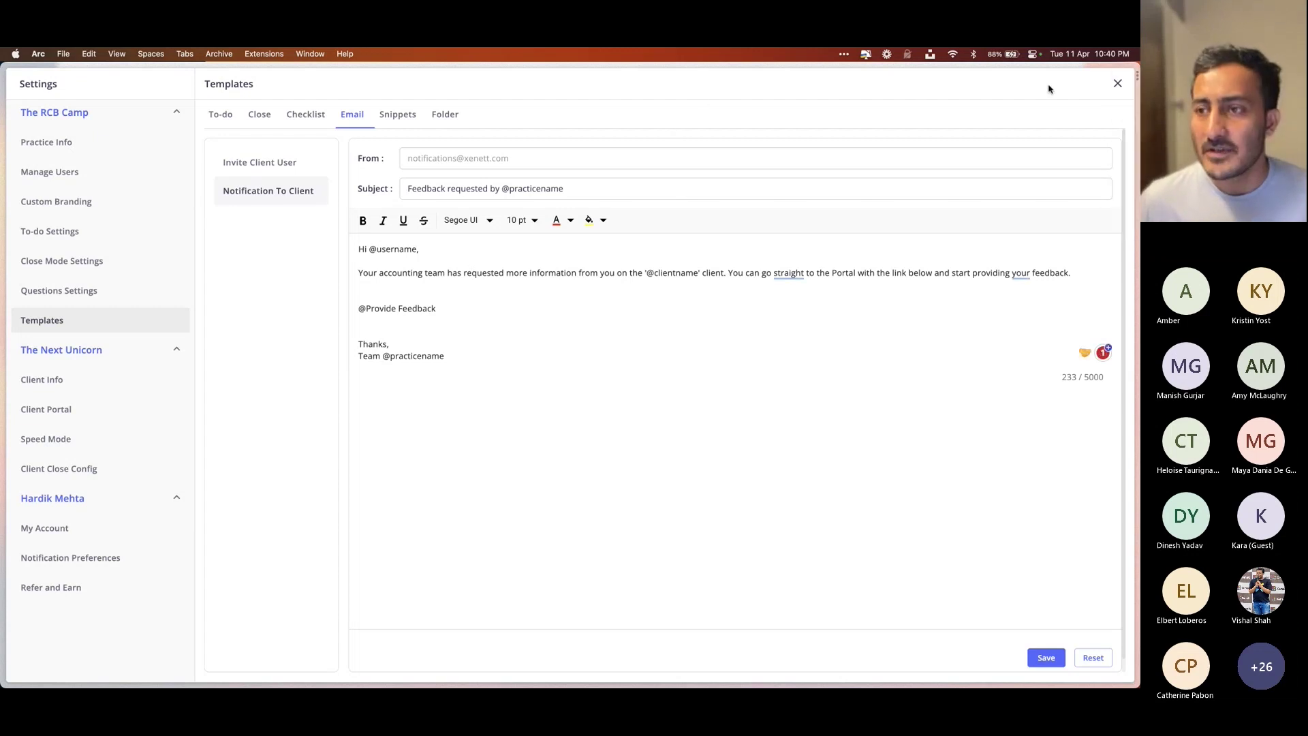
pyautogui.click(1120, 84)
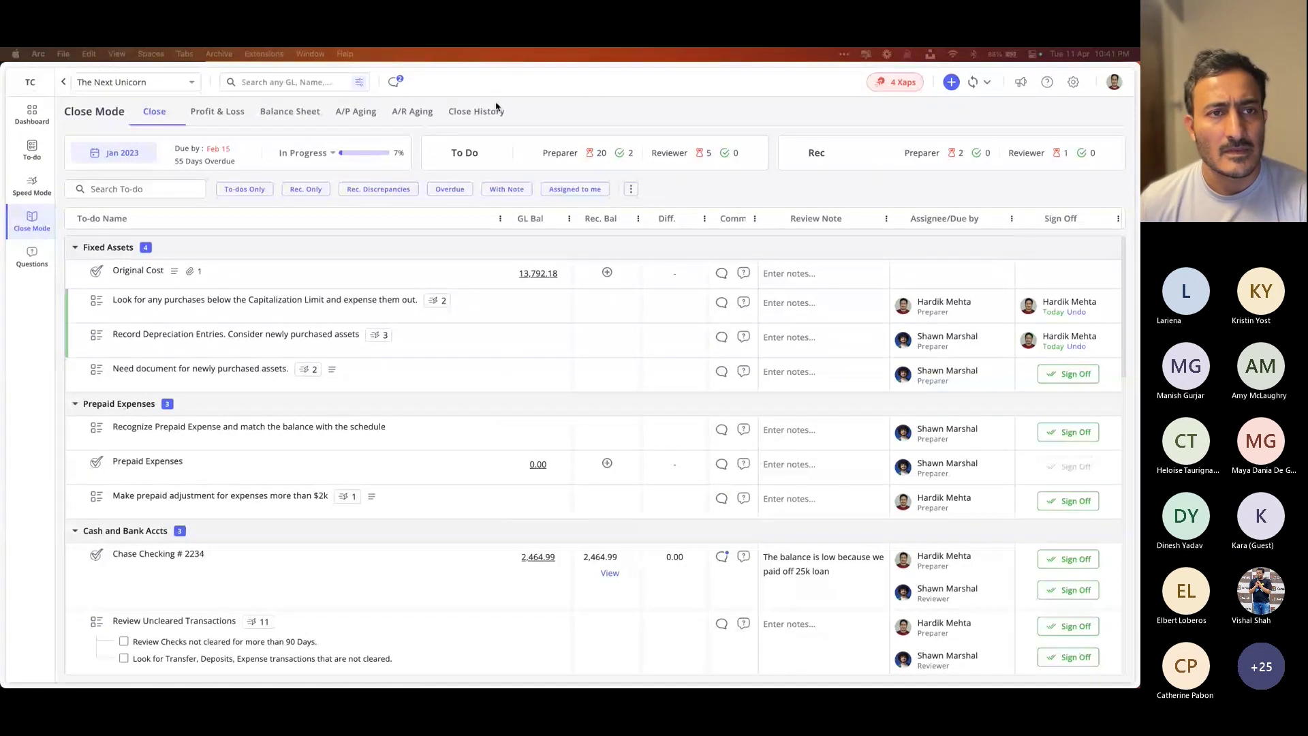
# Look through The Next Unicorn's January 2023 close to-dos in Close Mode, down to the custom review points
pyautogui.click(440, 90)
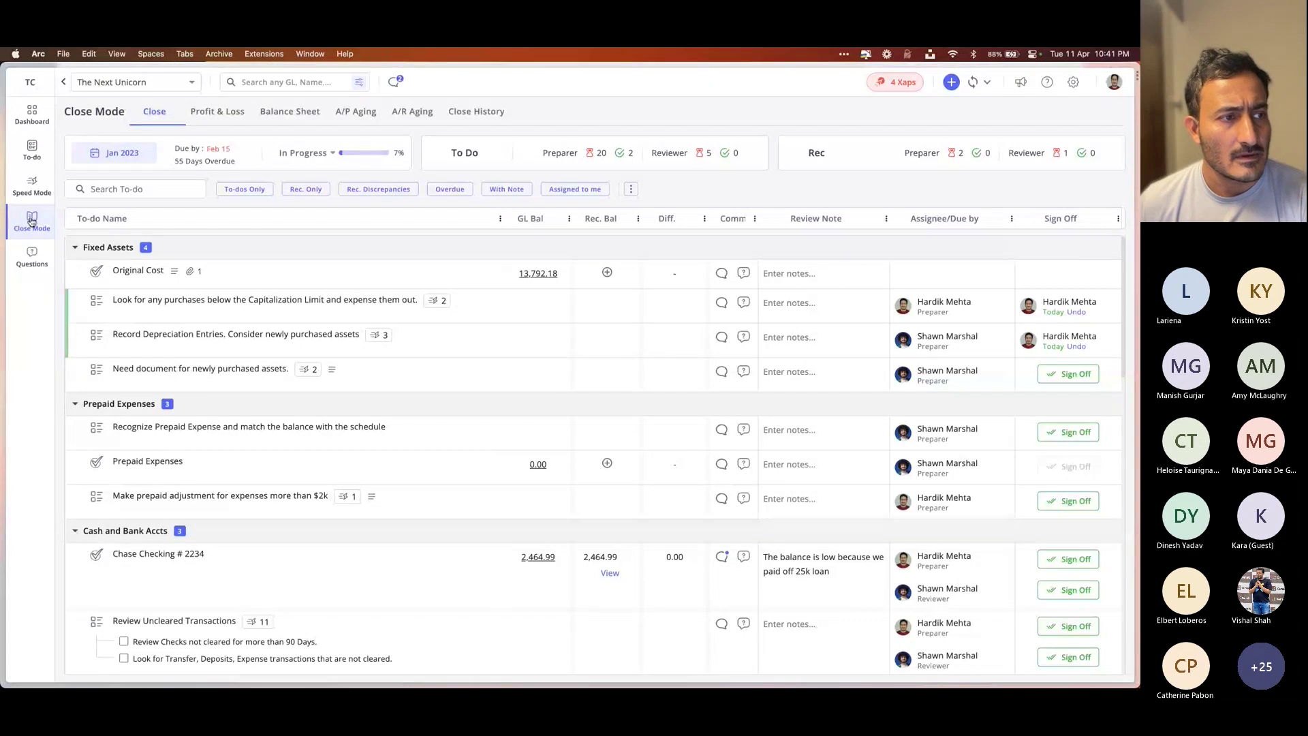
pyautogui.scroll(-15, 683, 327)
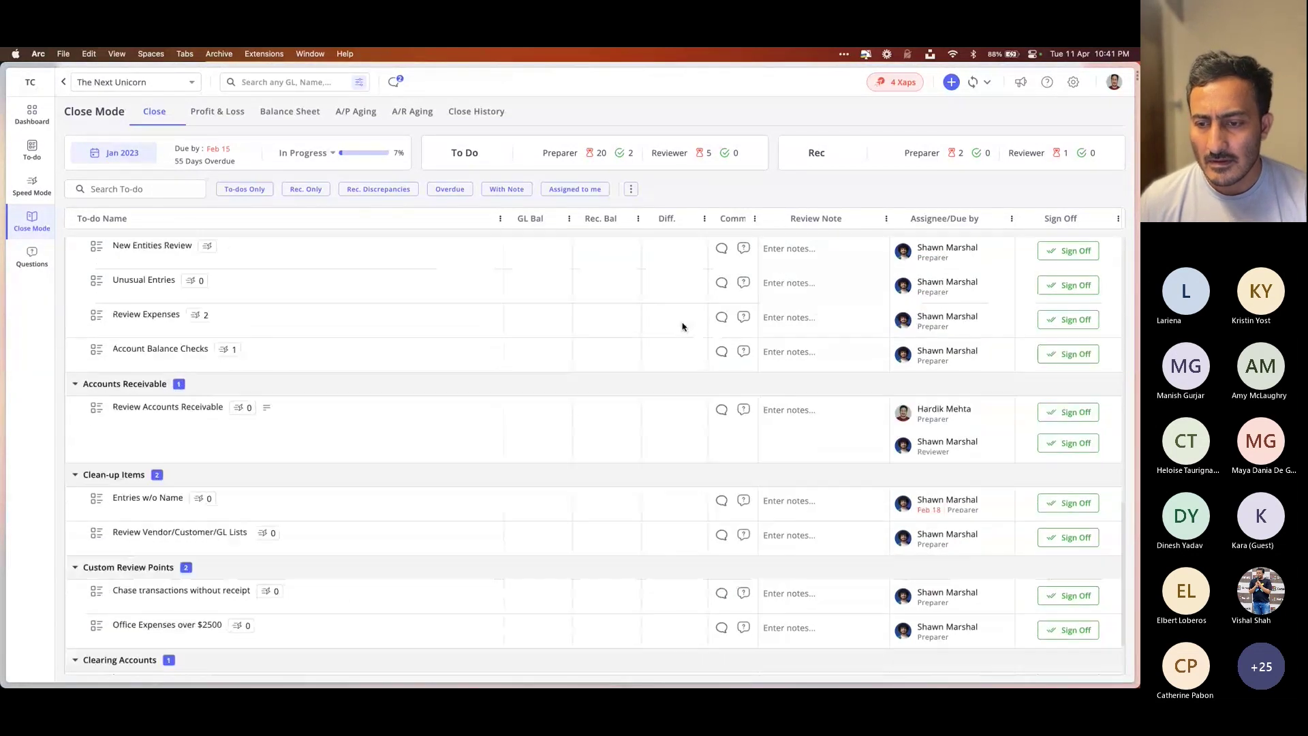
pyautogui.scroll(15, 684, 327)
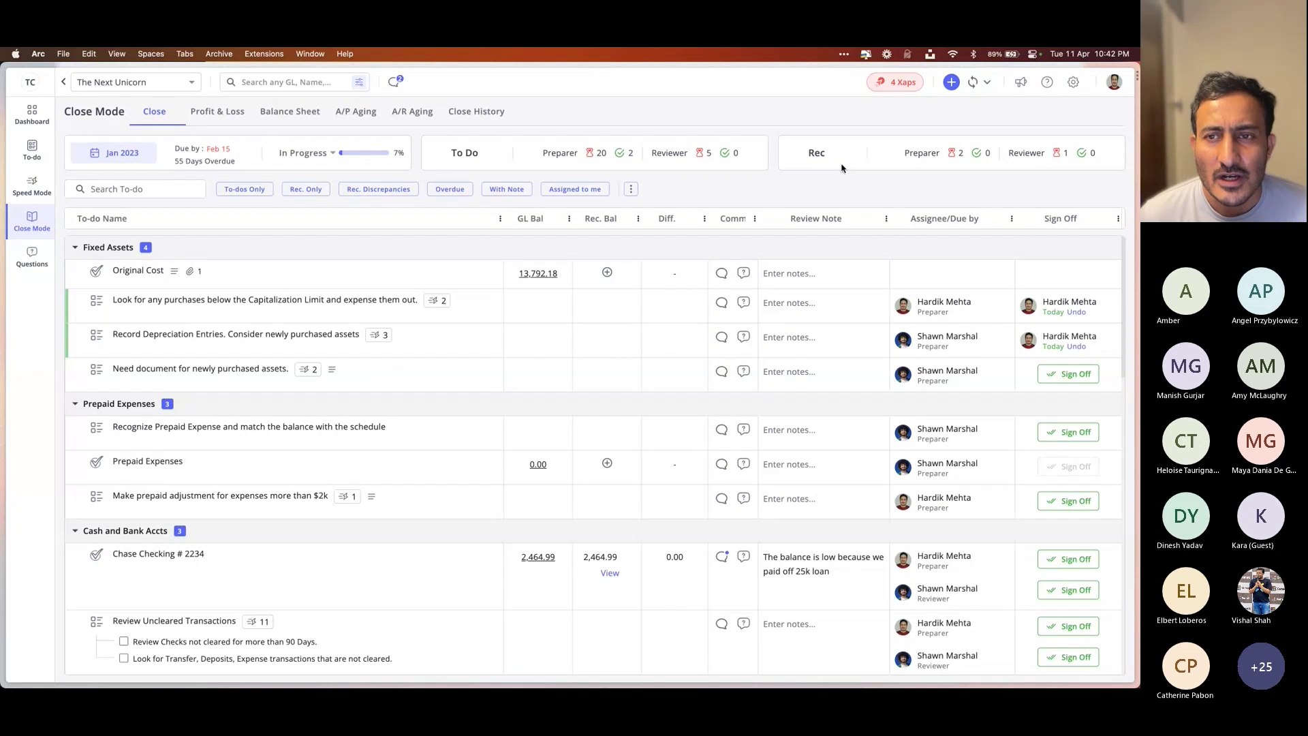
# Switch to the other Xenett workspace and examine The Next Unicorn's XAP Mode account suggestion for the Winchester bill
pyautogui.click(894, 83)
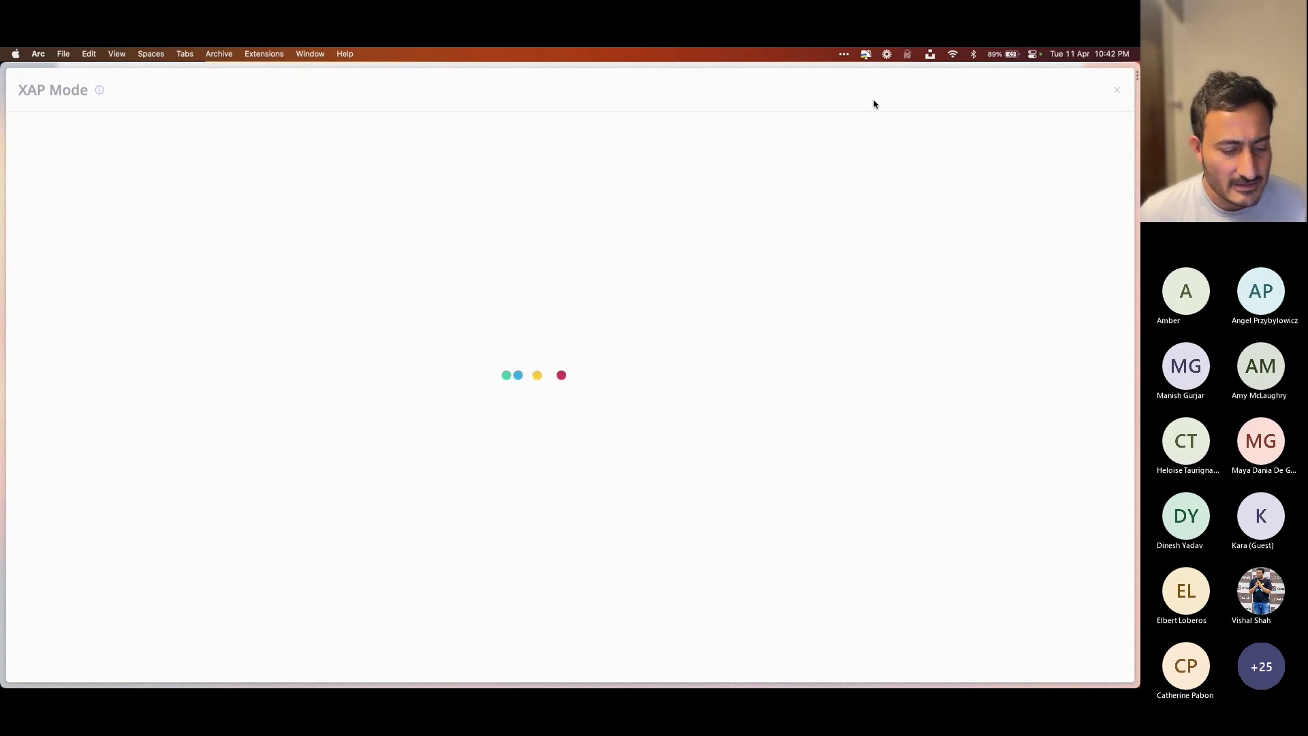
pyautogui.click(1116, 90)
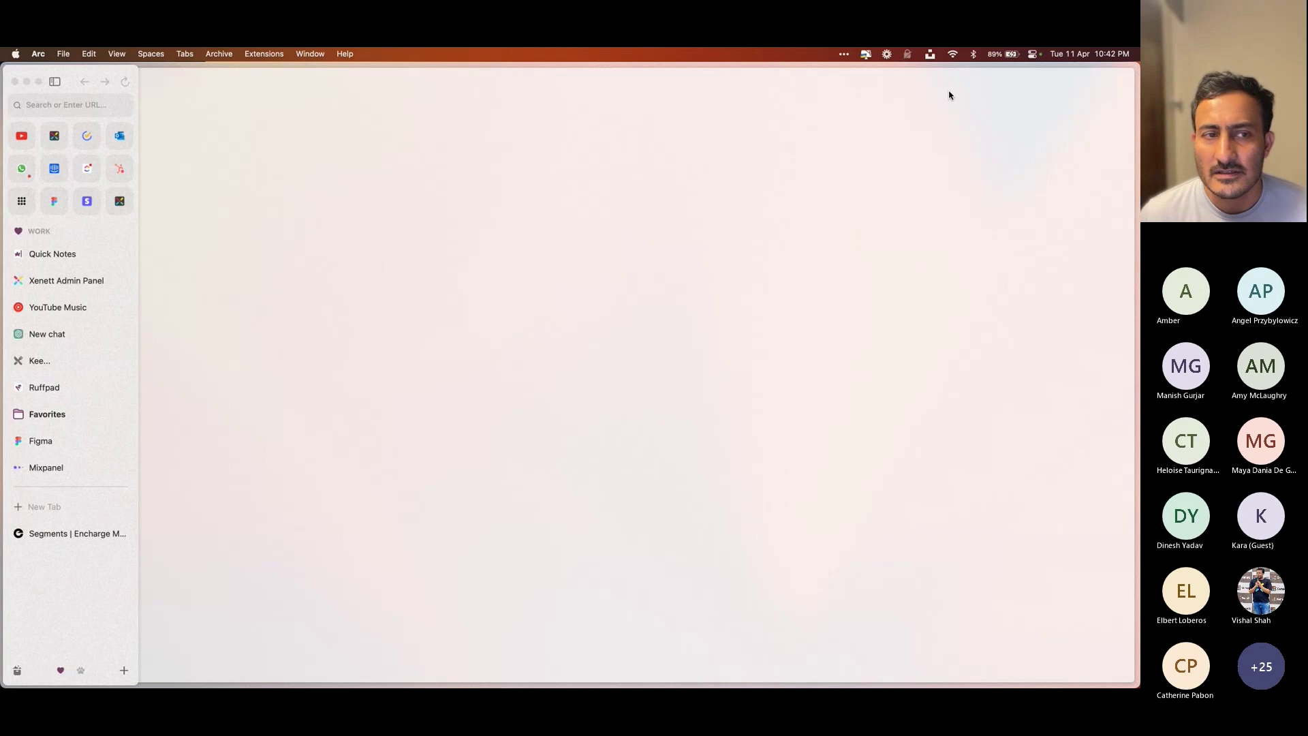
pyautogui.click(120, 207)
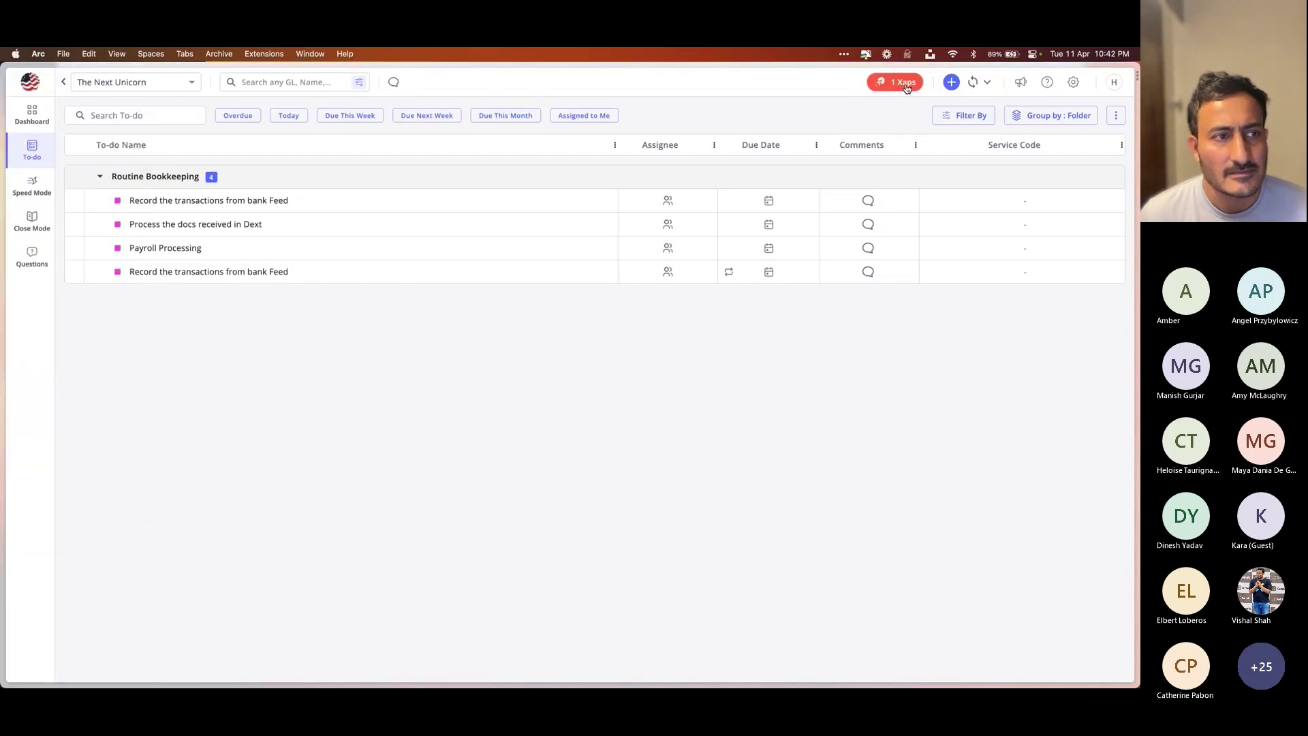
pyautogui.click(907, 88)
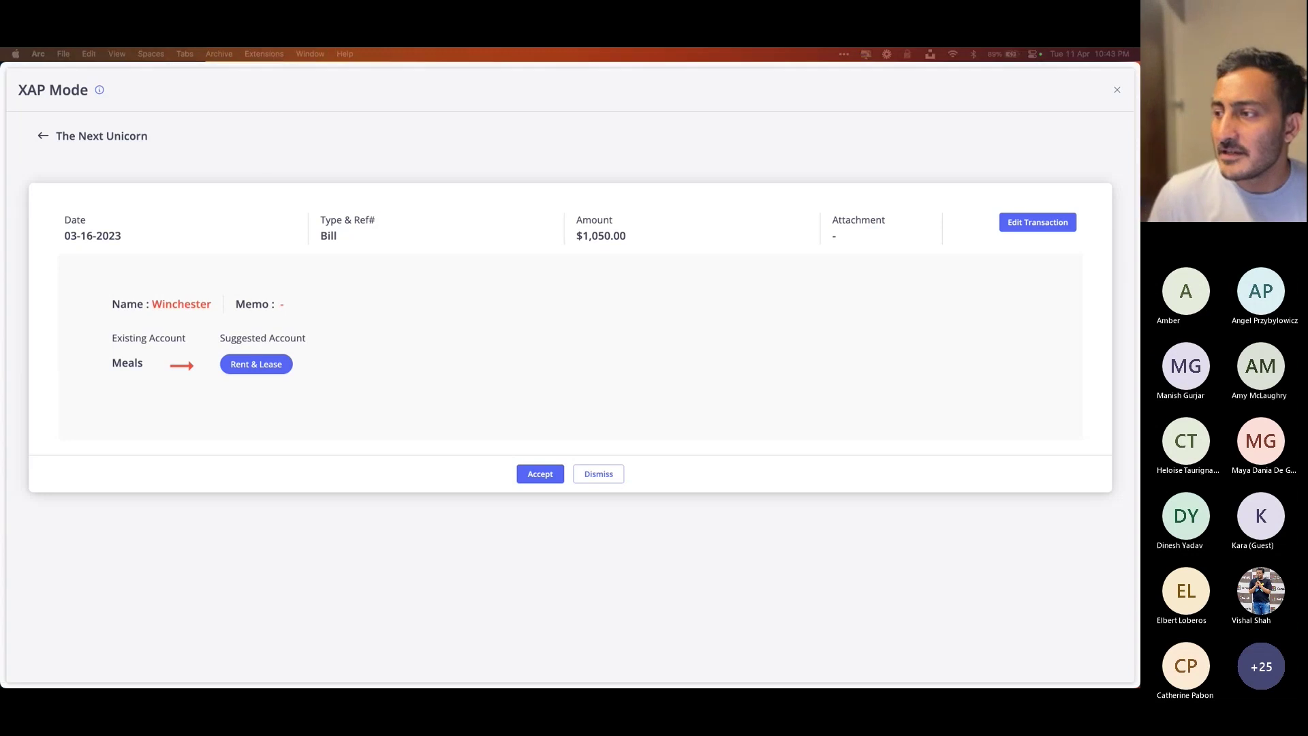
pyautogui.click(538, 99)
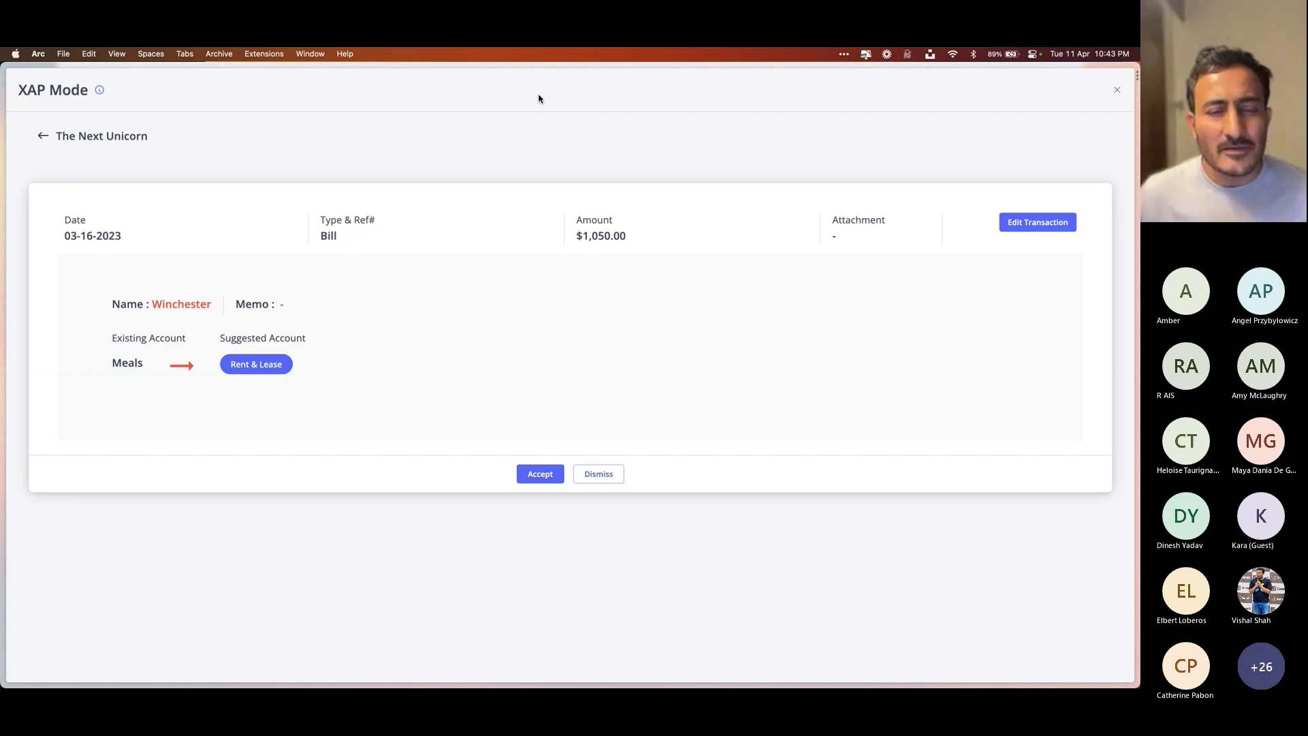
pyautogui.click(1118, 92)
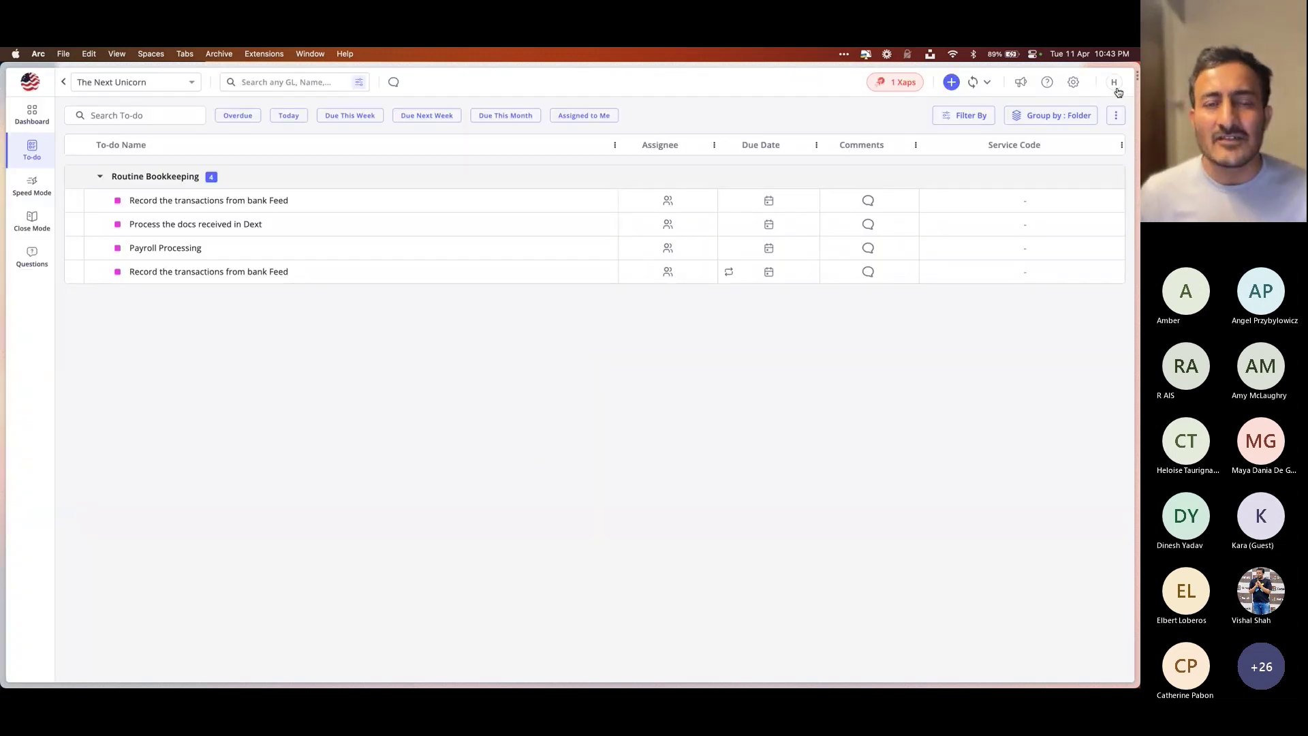
pyautogui.click(897, 82)
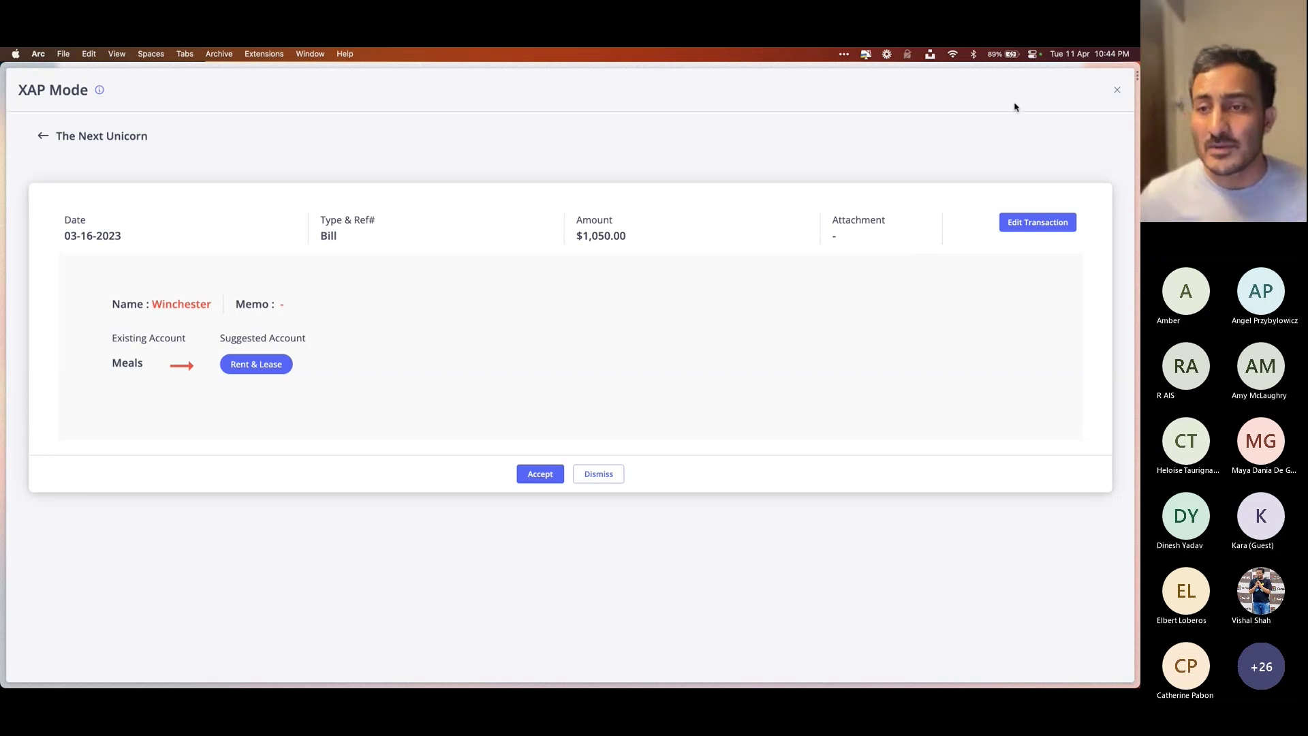
pyautogui.click(1119, 92)
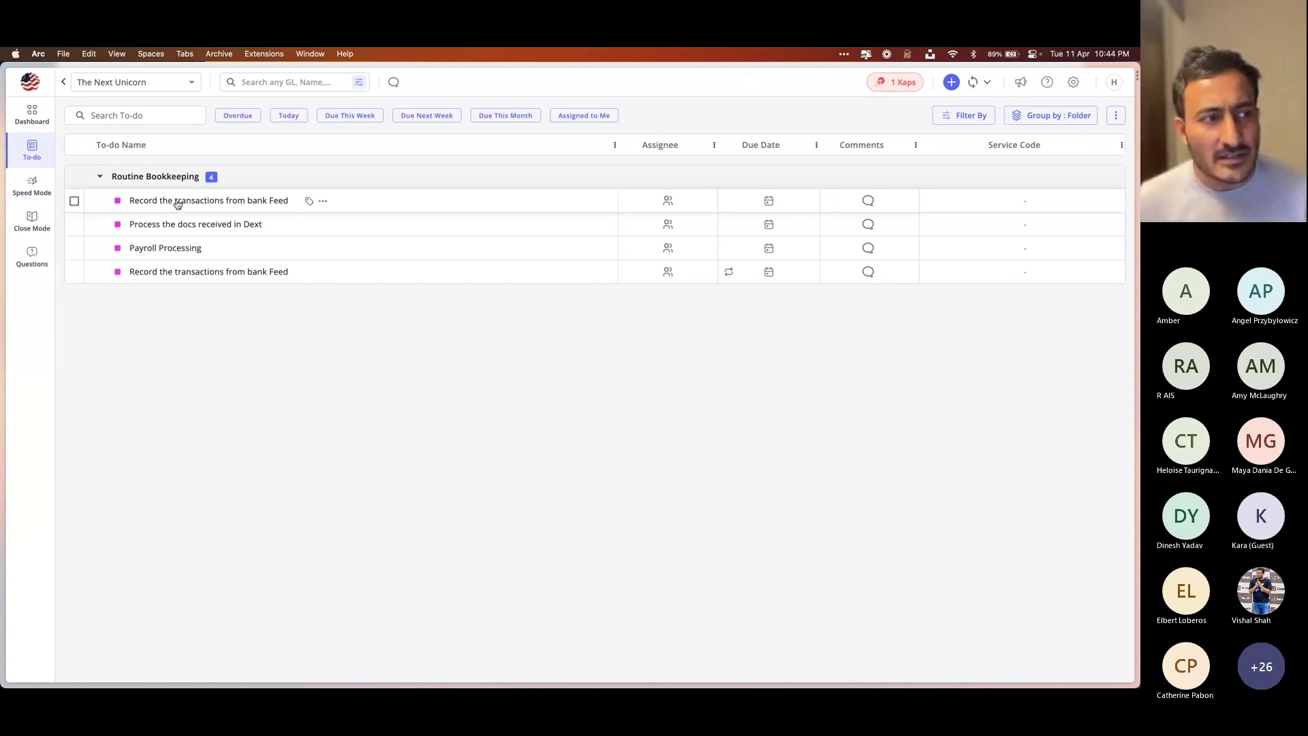
# Draft a question from the #class snippet for the Winchester bill under Speed Mode's Entries without Class, and discard it
pyautogui.click(31, 194)
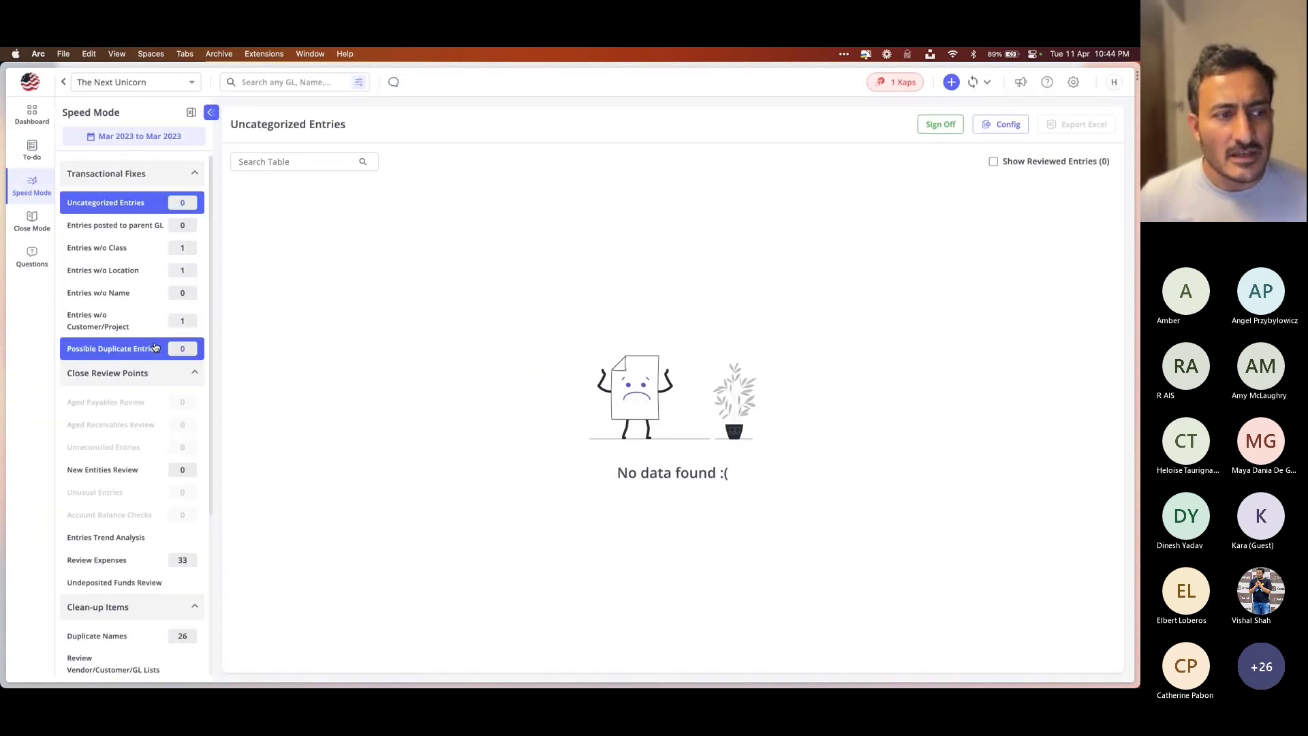
pyautogui.click(137, 249)
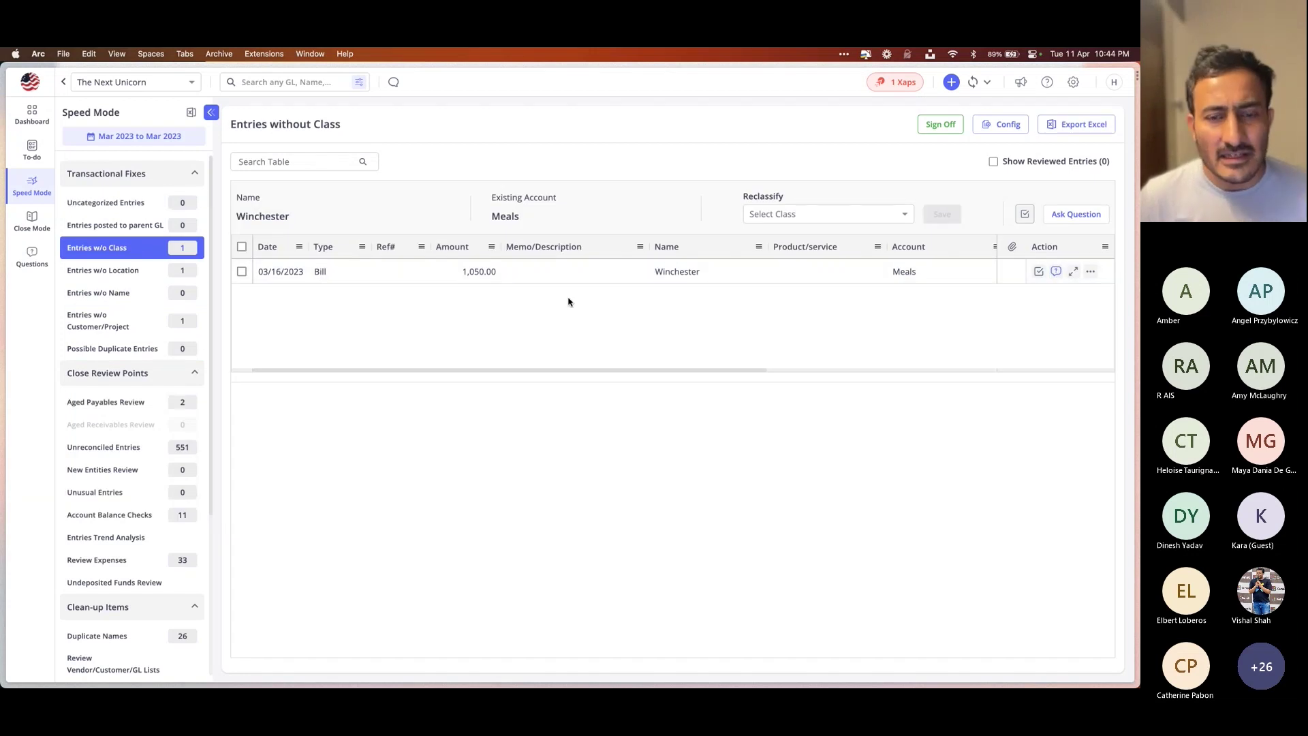
pyautogui.click(1074, 215)
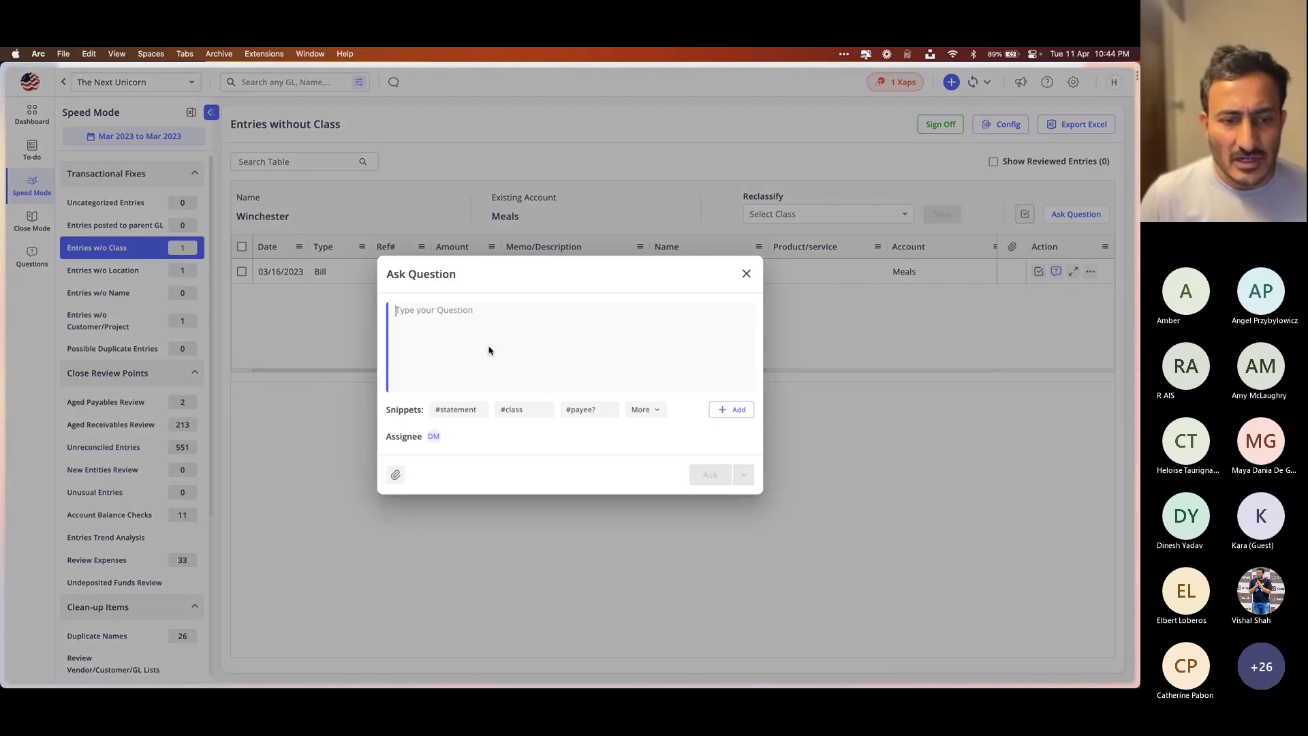
pyautogui.click(519, 411)
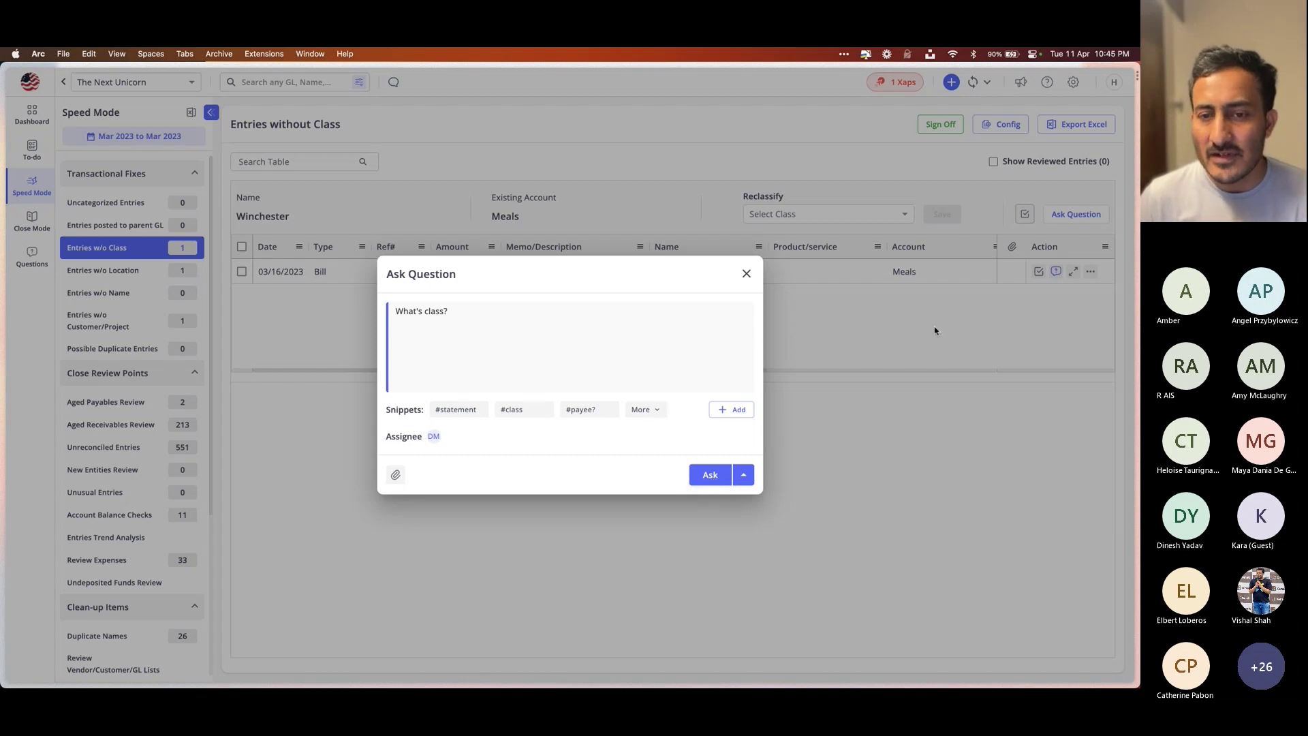
pyautogui.click(746, 275)
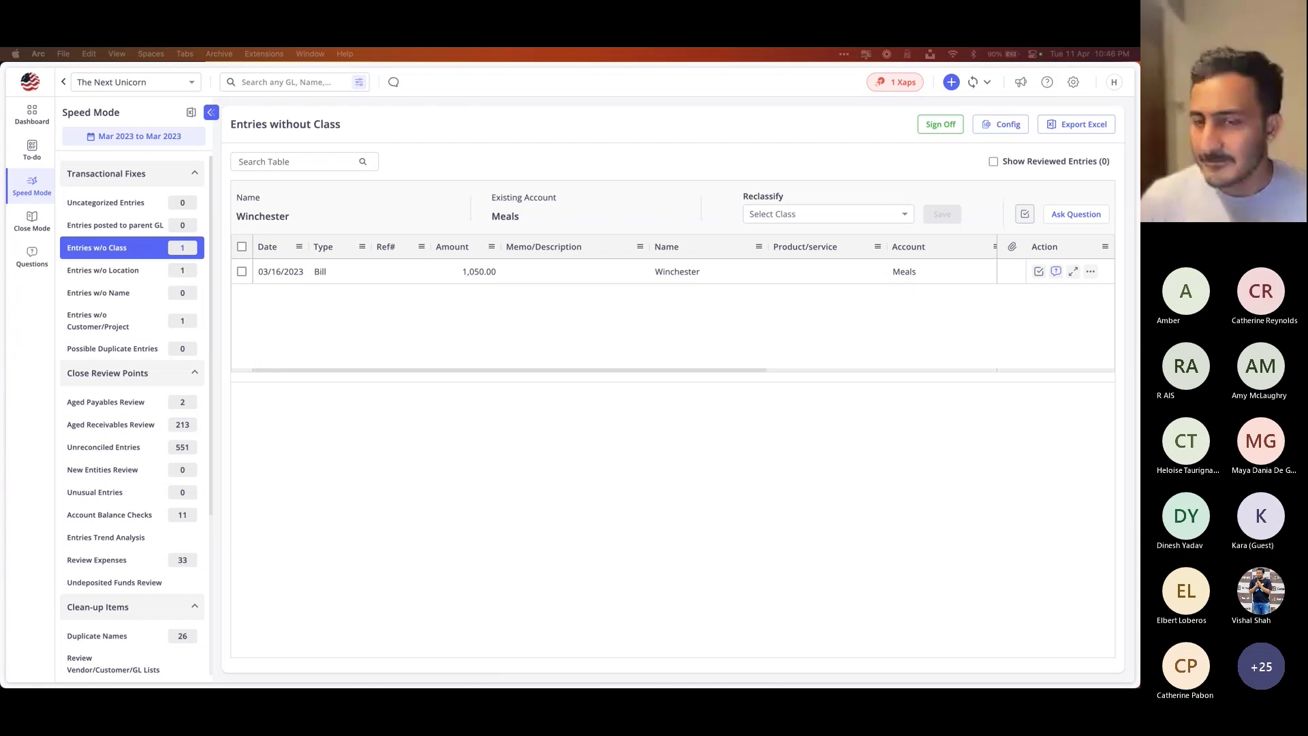
# View the support messenger's contact and help options and close it
pyautogui.click(622, 101)
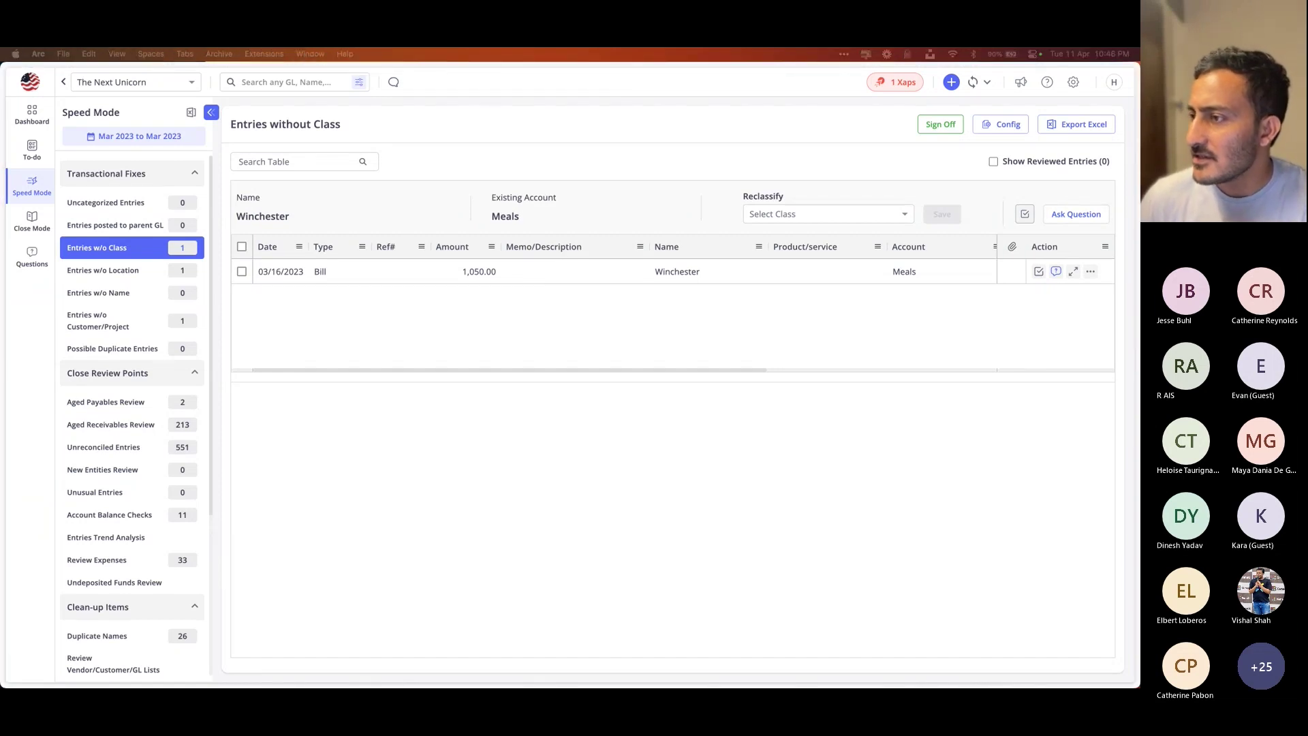
pyautogui.click(791, 105)
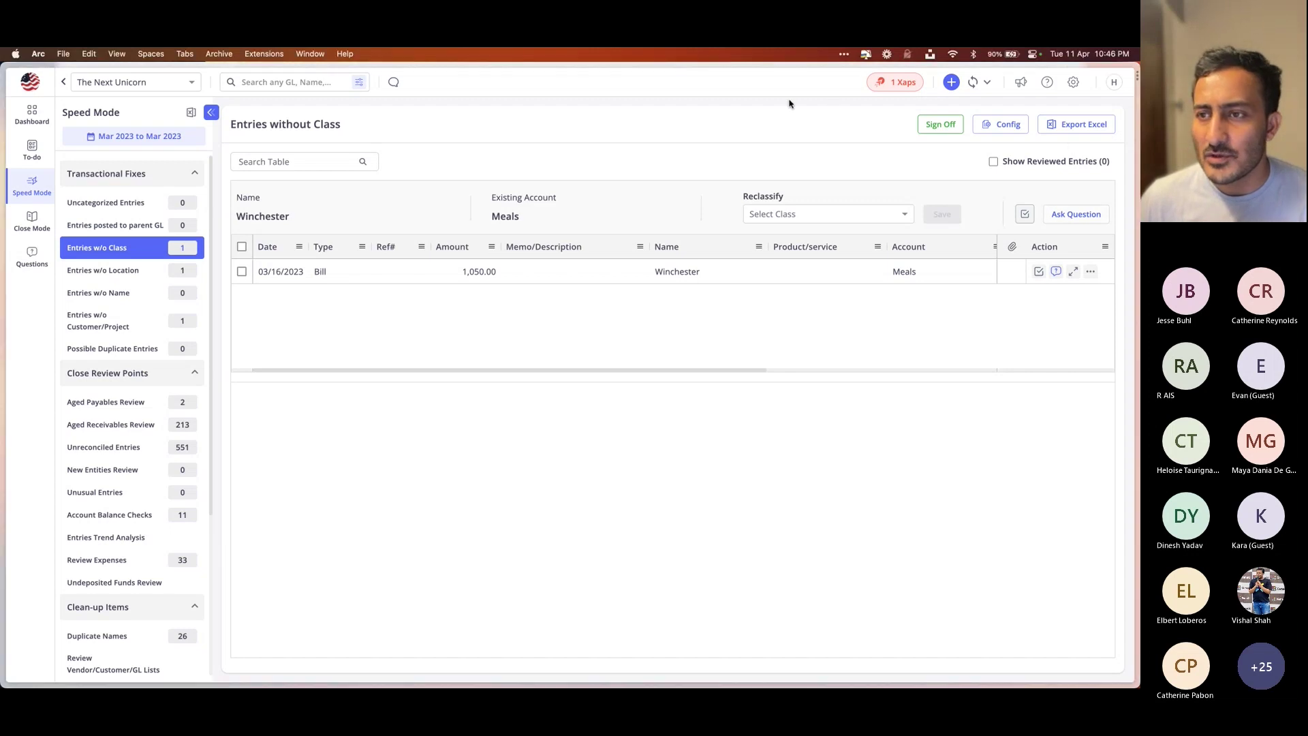
pyautogui.click(1048, 83)
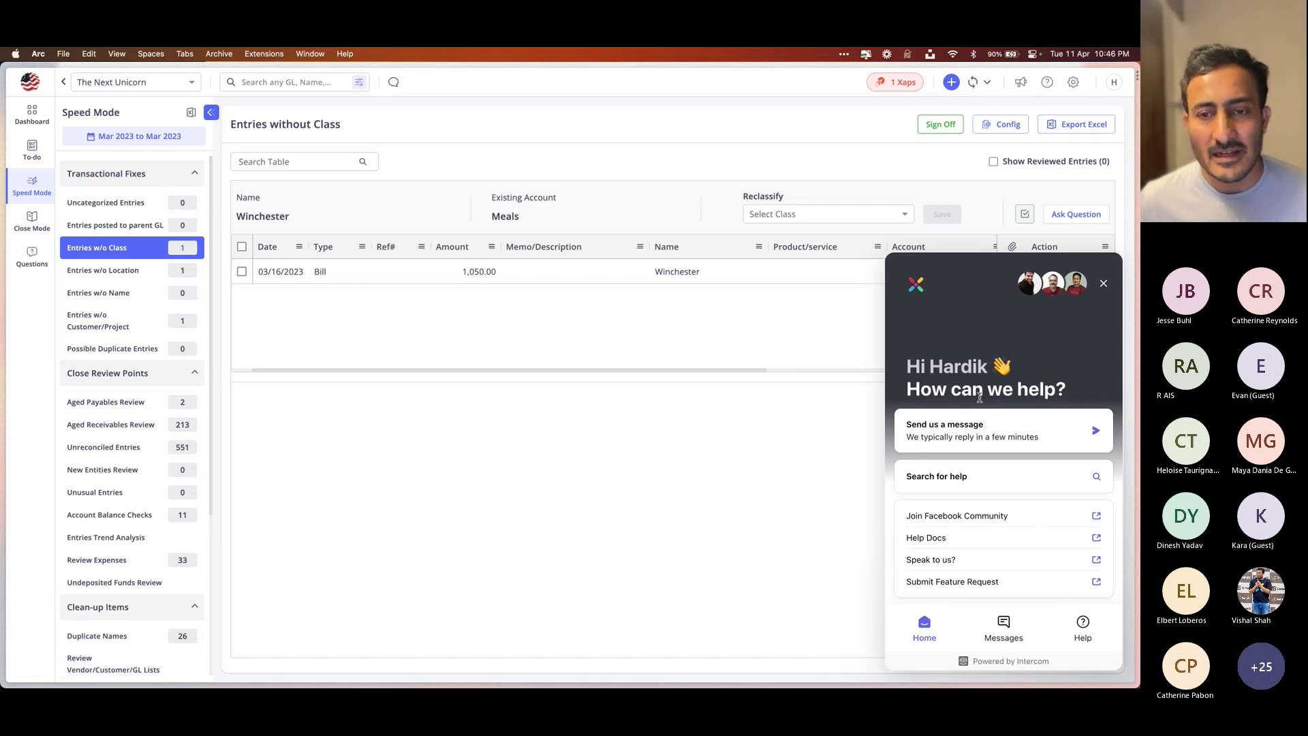
pyautogui.click(1104, 283)
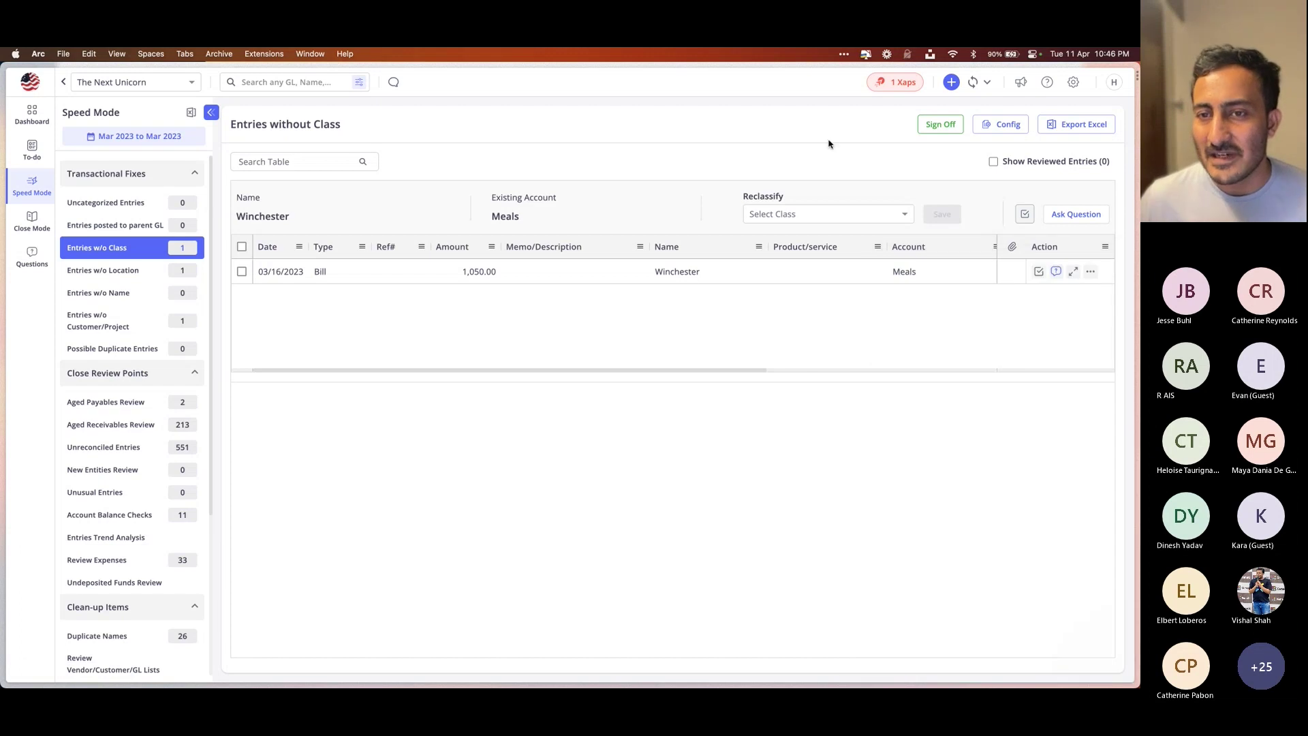